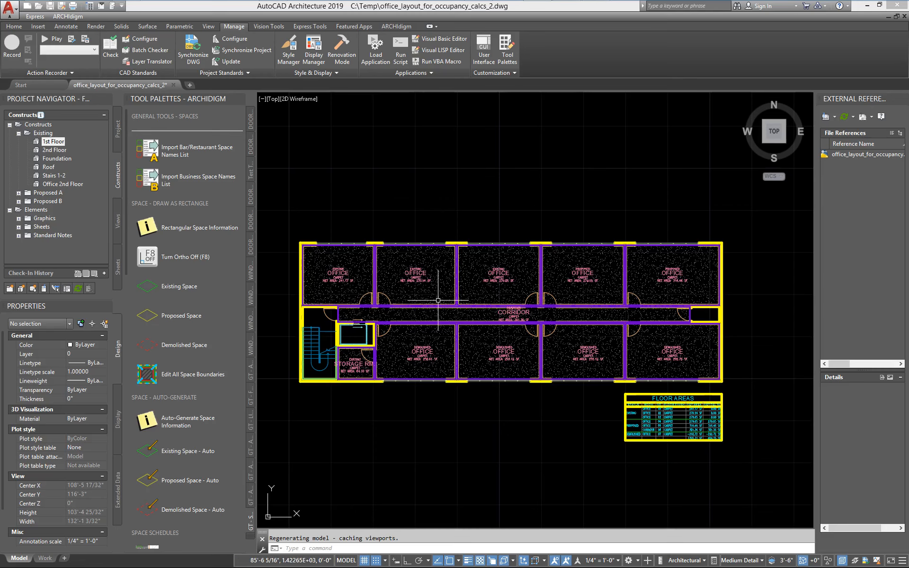
mouse_move(436, 302)
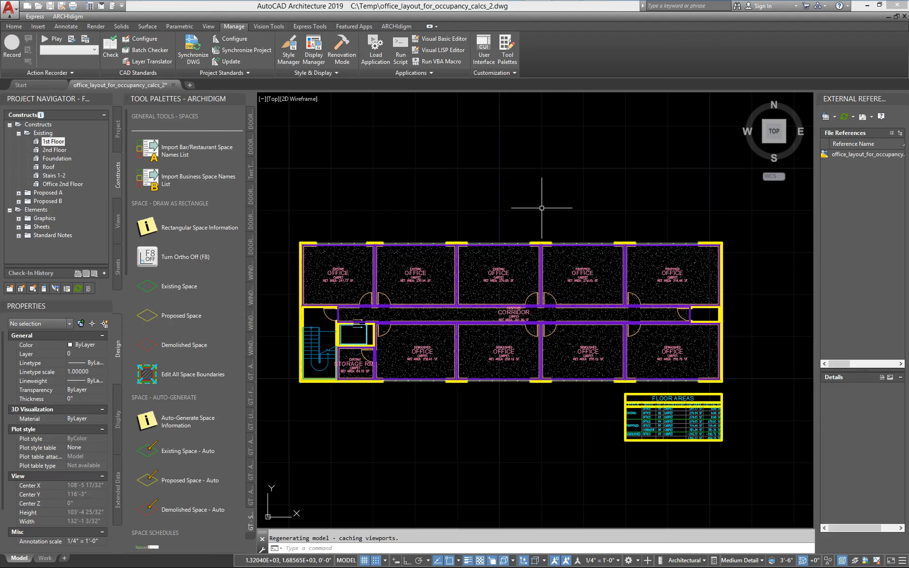
drag(126, 238, 128, 535)
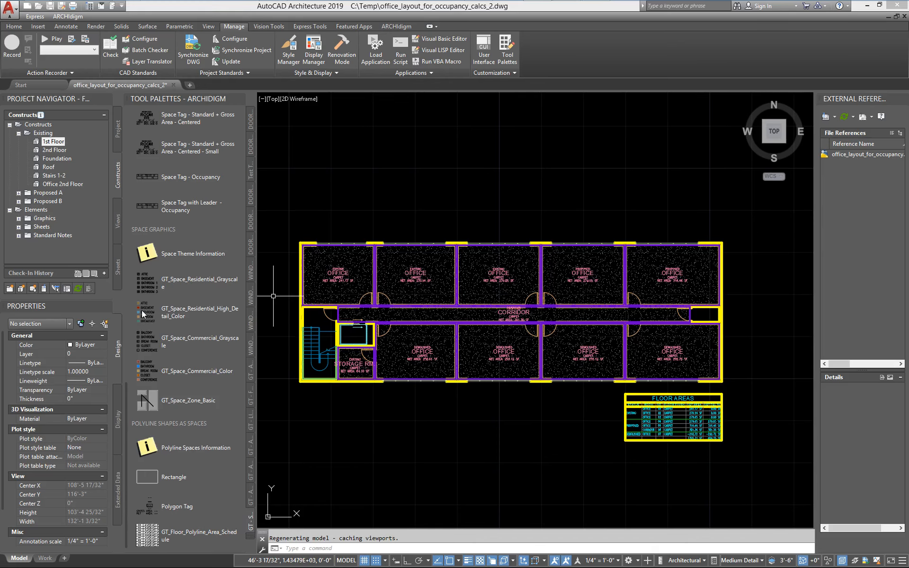
drag(126, 448, 134, 215)
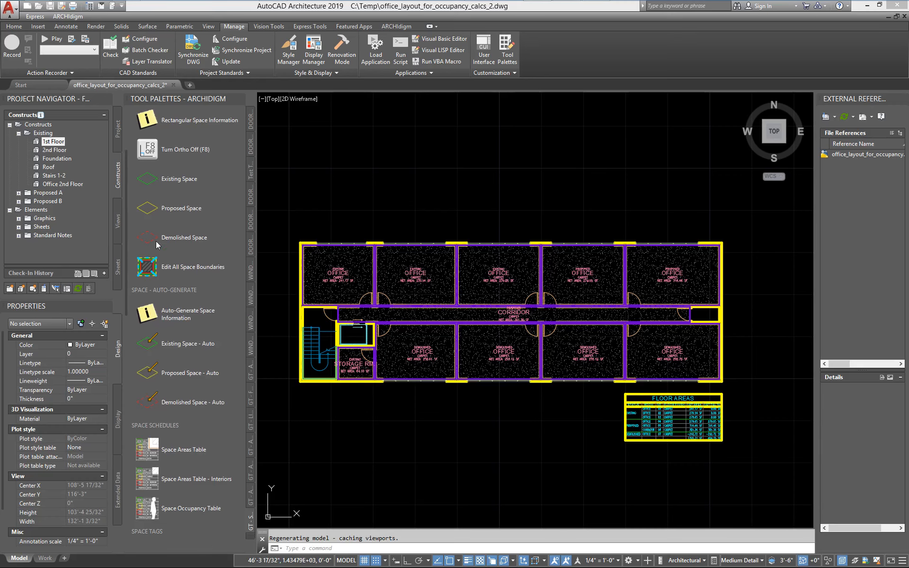
- Close the office_layout_for_occupancy_calcs_2 drawing and open the existing Office 2nd Floor construct from the project
click(905, 16)
click(496, 310)
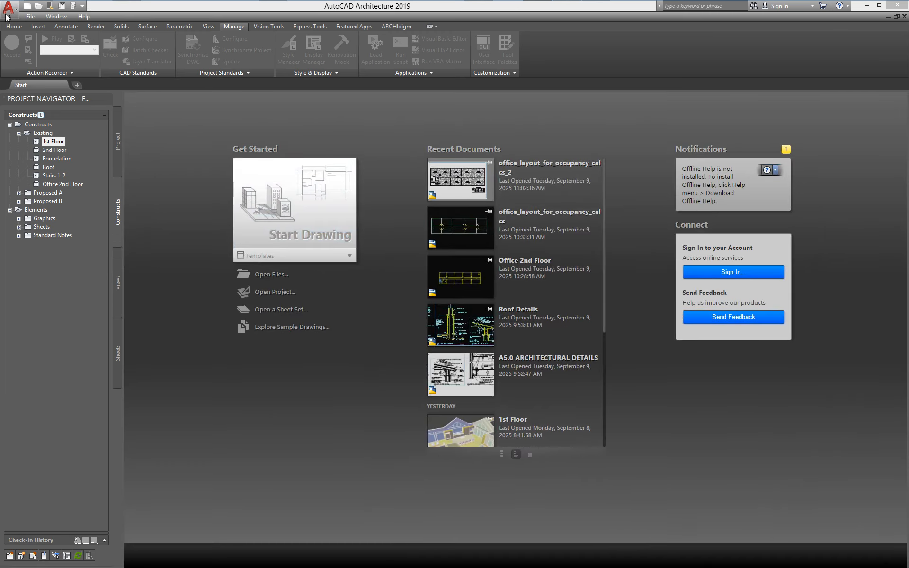
click(69, 183)
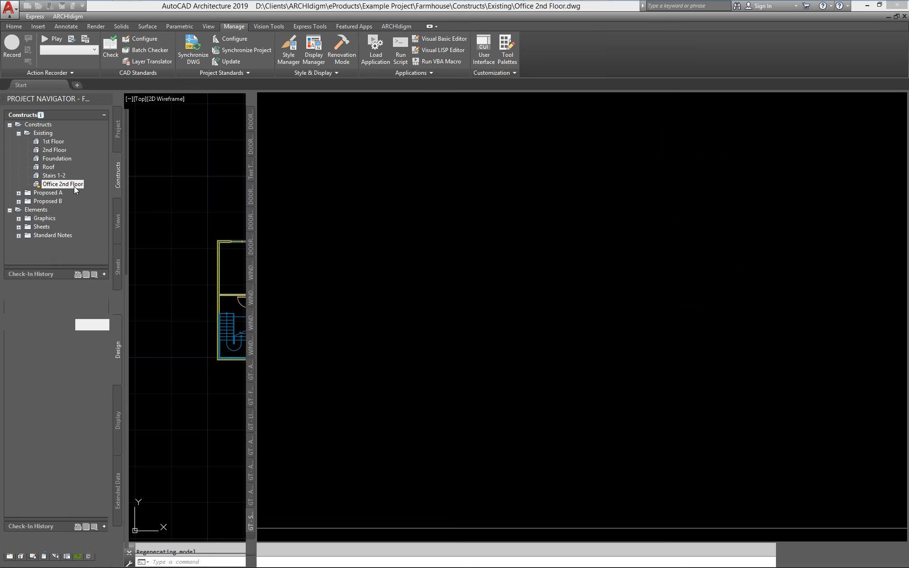
middle_drag(419, 321, 547, 340)
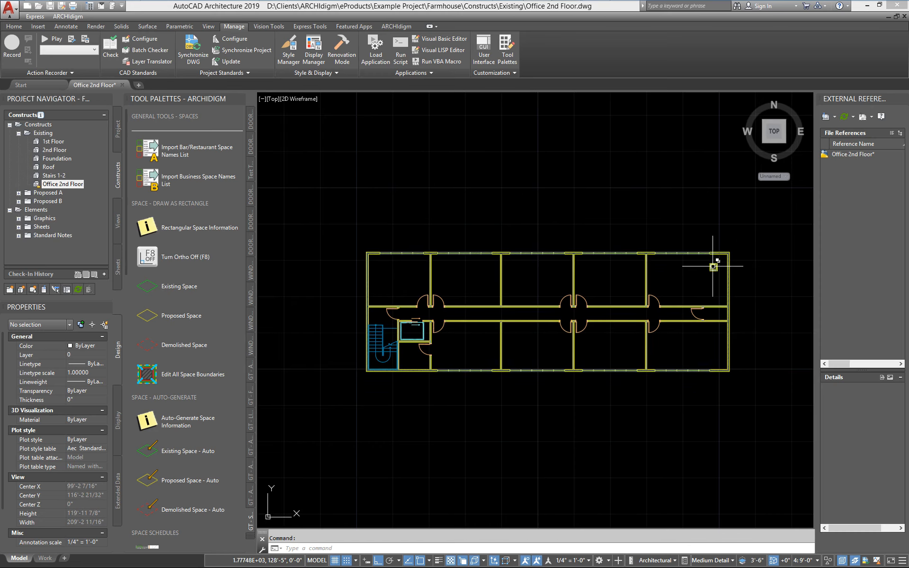
scroll(710, 265, up, 4)
scroll(733, 271, down, 2)
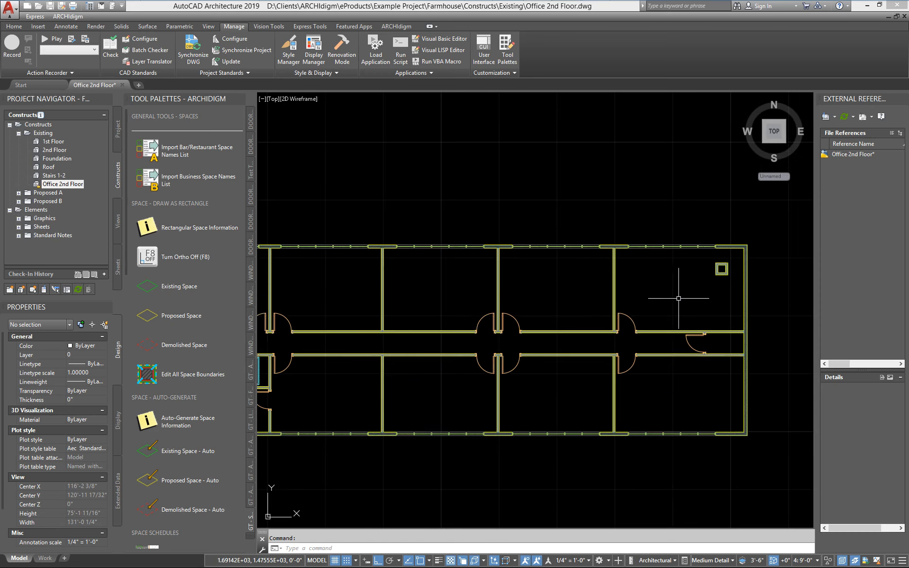
middle_drag(679, 298, 715, 285)
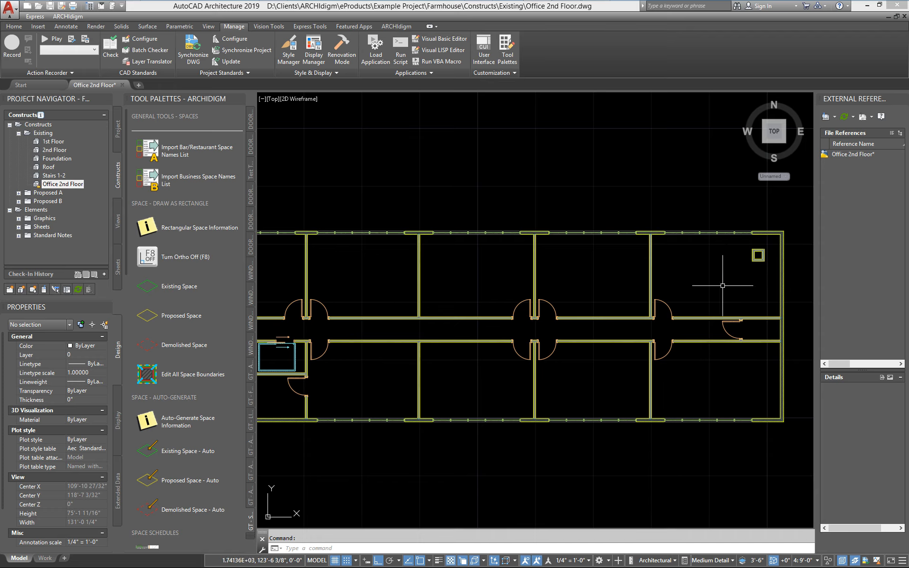
scroll(536, 318, down, 2)
middle_drag(537, 318, 516, 300)
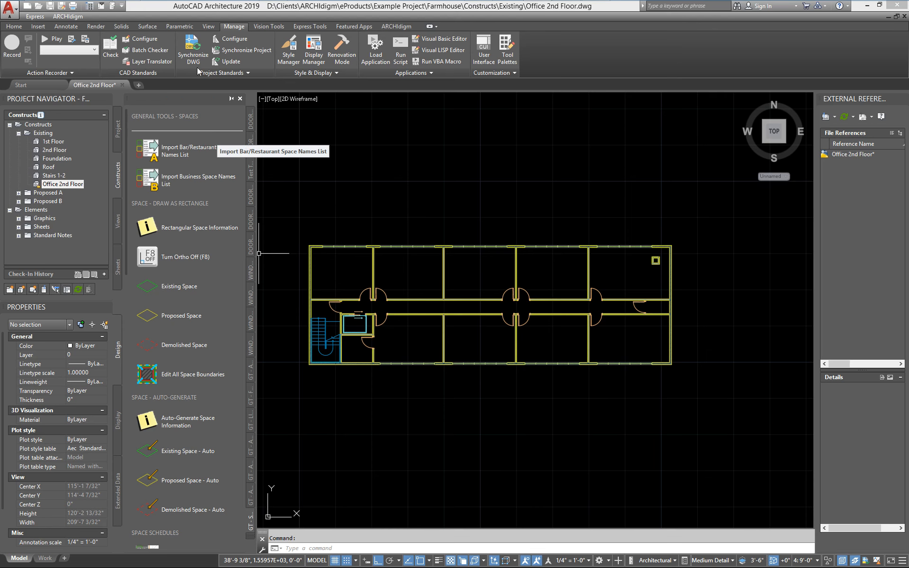
- View the GT - SPACES tools of the General Tools 25.1 eParts catalog in the Content Browser, and close it
click(88, 7)
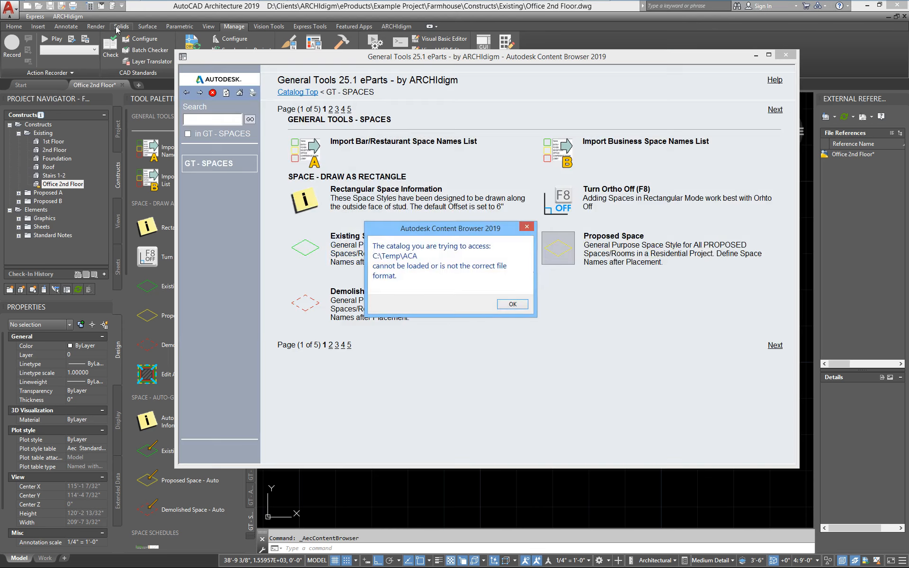
click(526, 226)
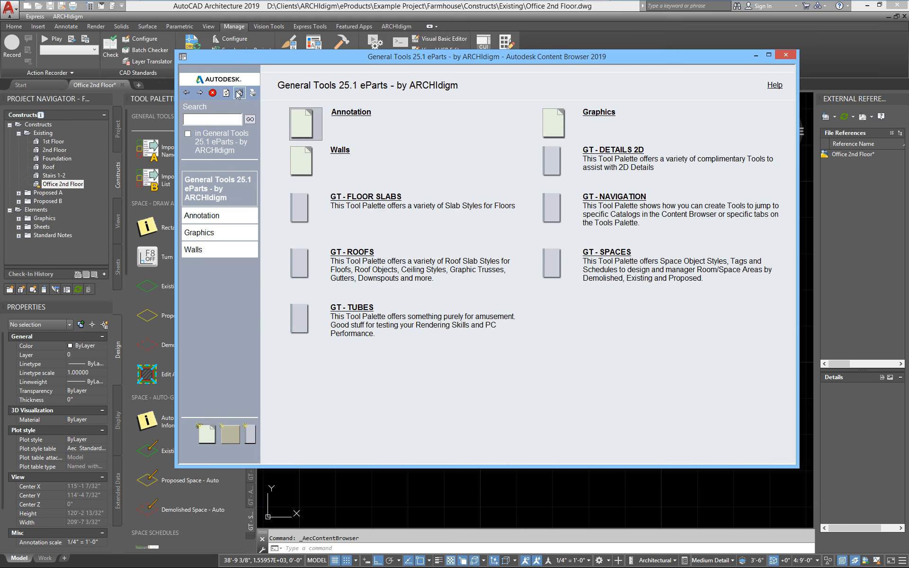
click(239, 92)
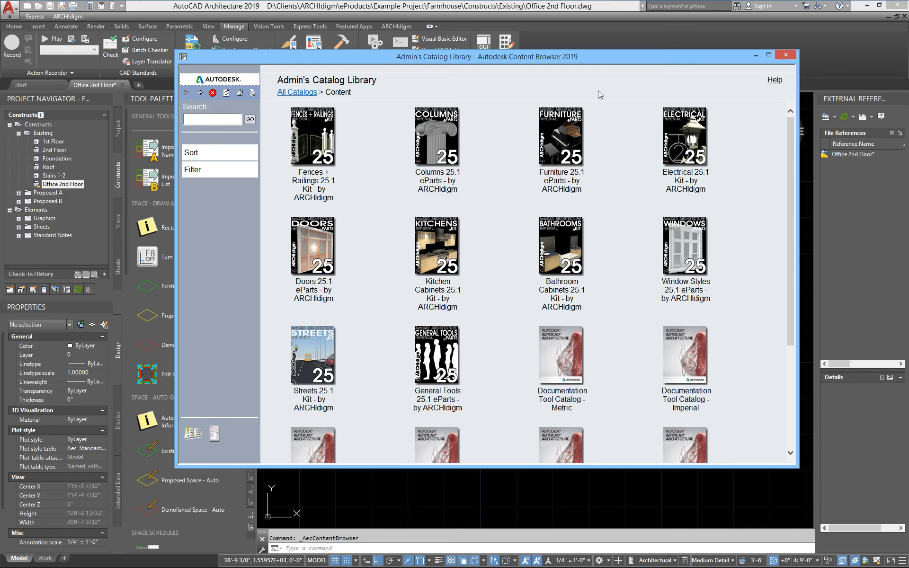
click(425, 354)
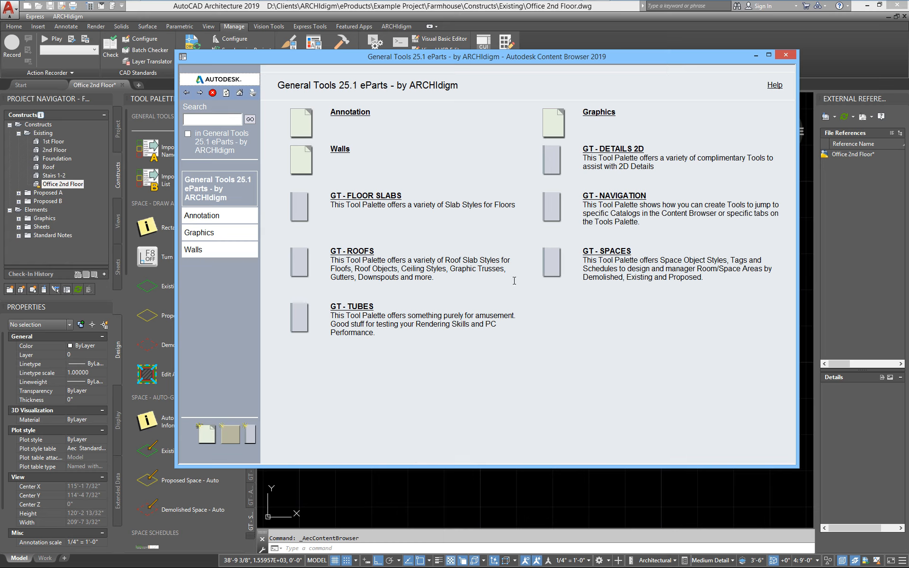
click(616, 251)
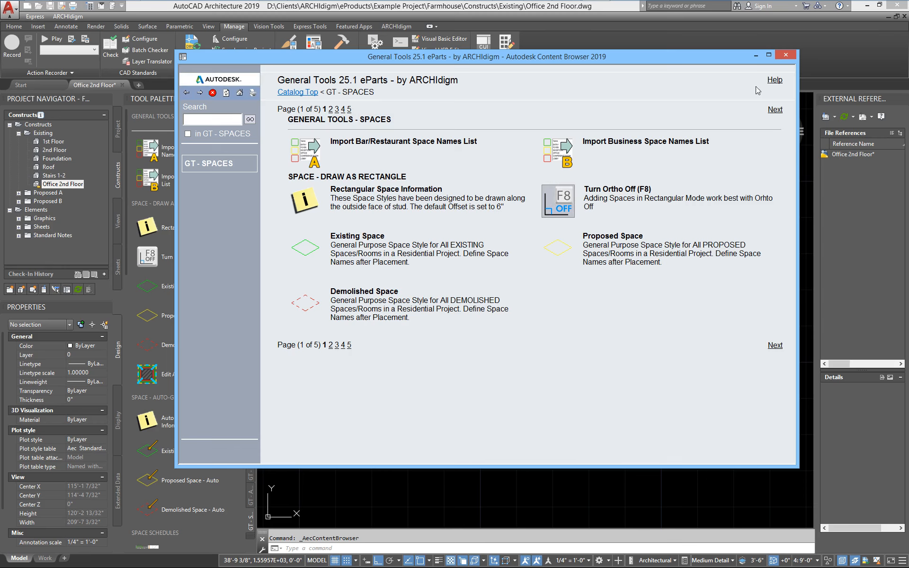
click(785, 56)
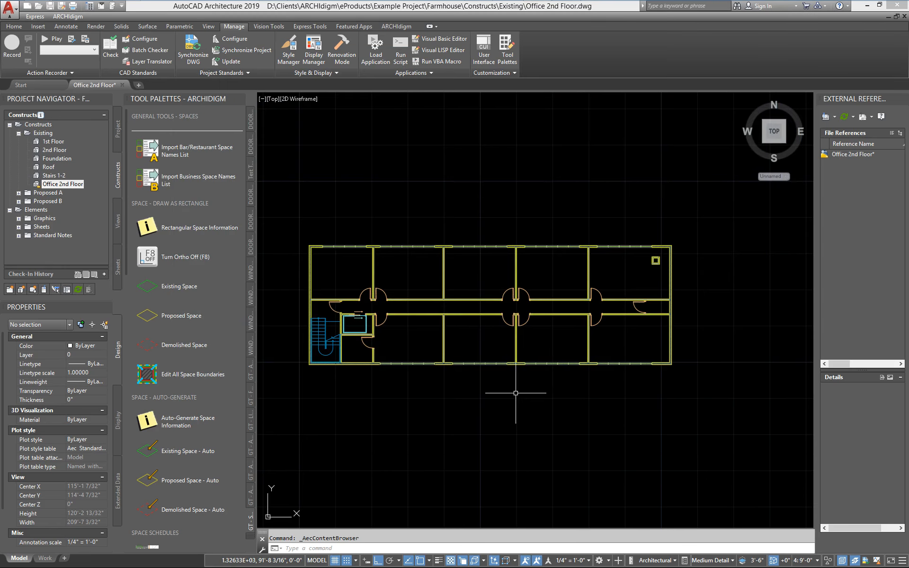
- Import the Business Space Names List by inserting its block above the floor plan's upper-left corner
middle_drag(406, 361, 436, 353)
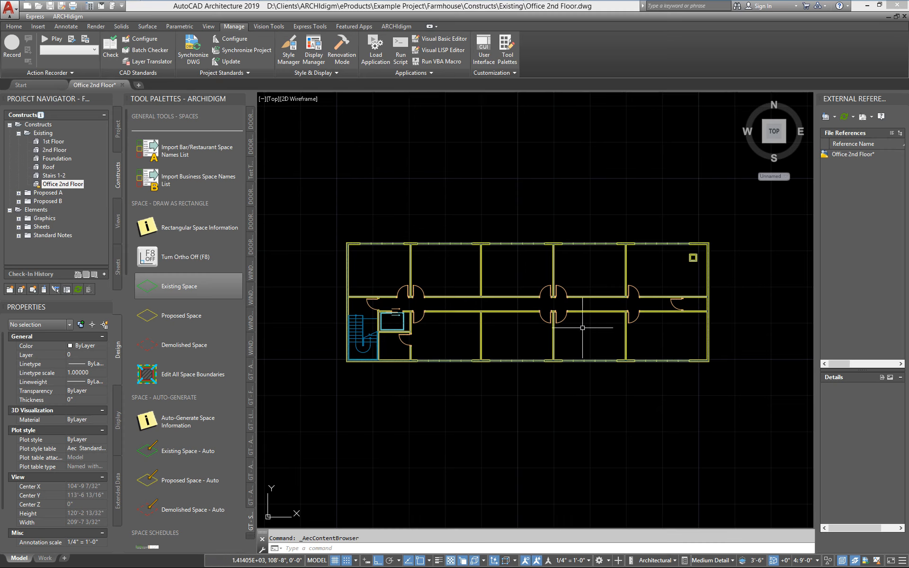
click(154, 182)
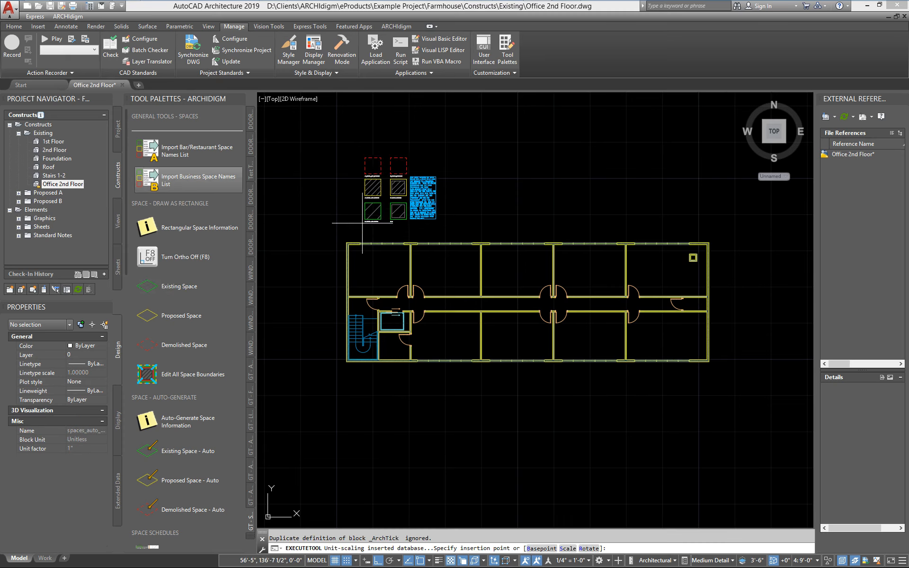
scroll(363, 224, up, 4)
click(323, 243)
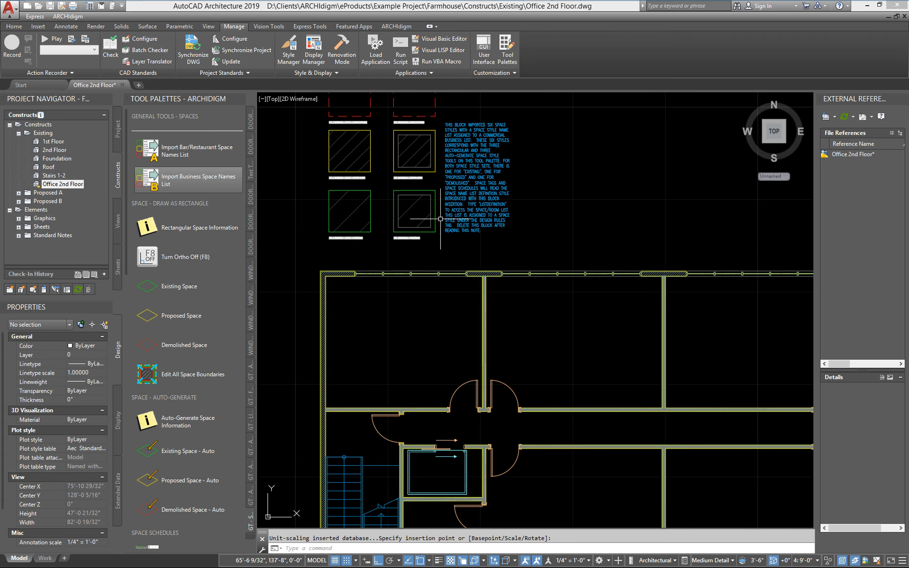
- Examine the imported block's six space style samples, their style labels and the explanatory note beside them
middle_drag(443, 219, 460, 319)
scroll(462, 320, up, 4)
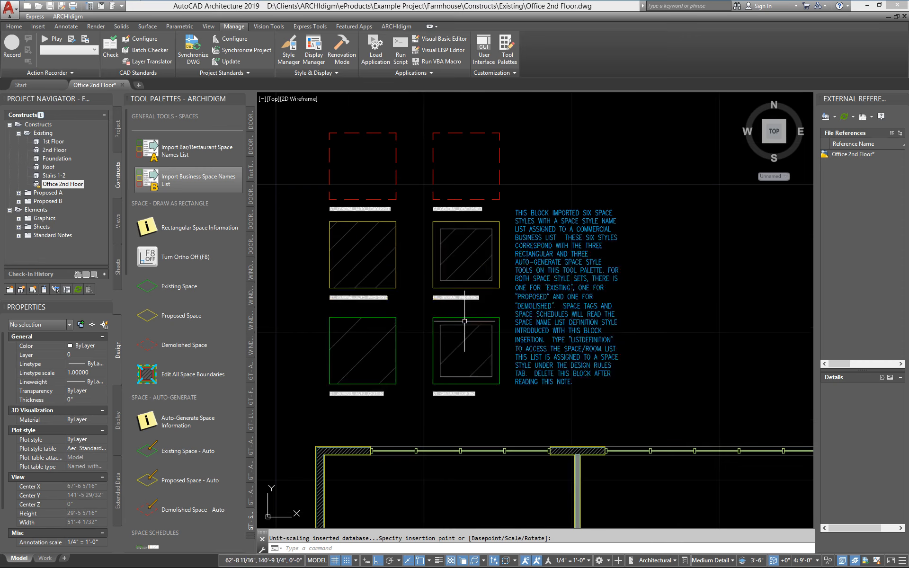
scroll(465, 321, down, 2)
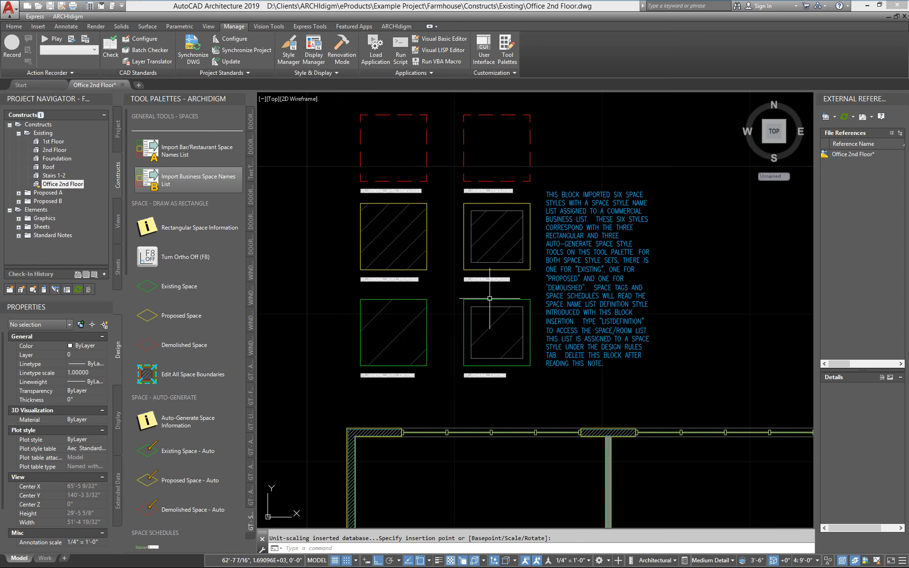
scroll(555, 290, up, 2)
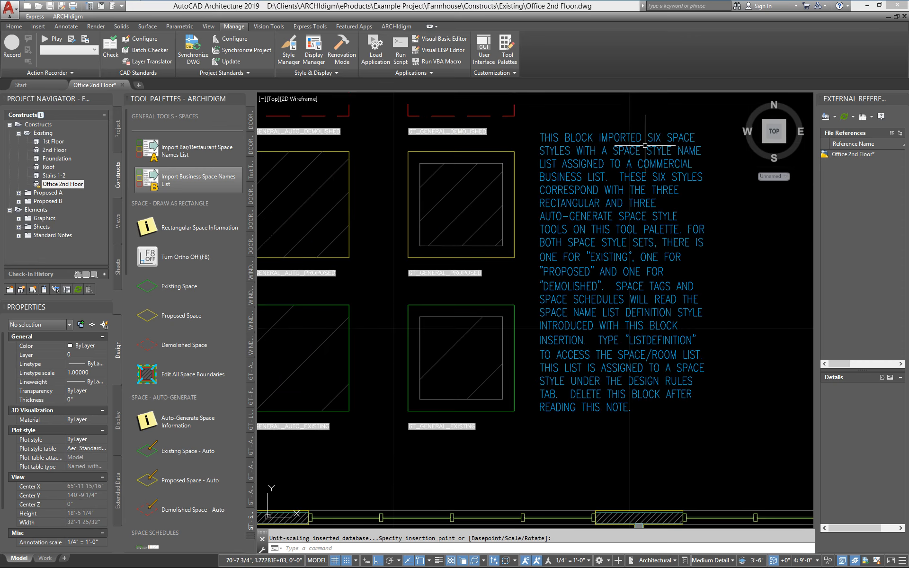
scroll(657, 314, down, 2)
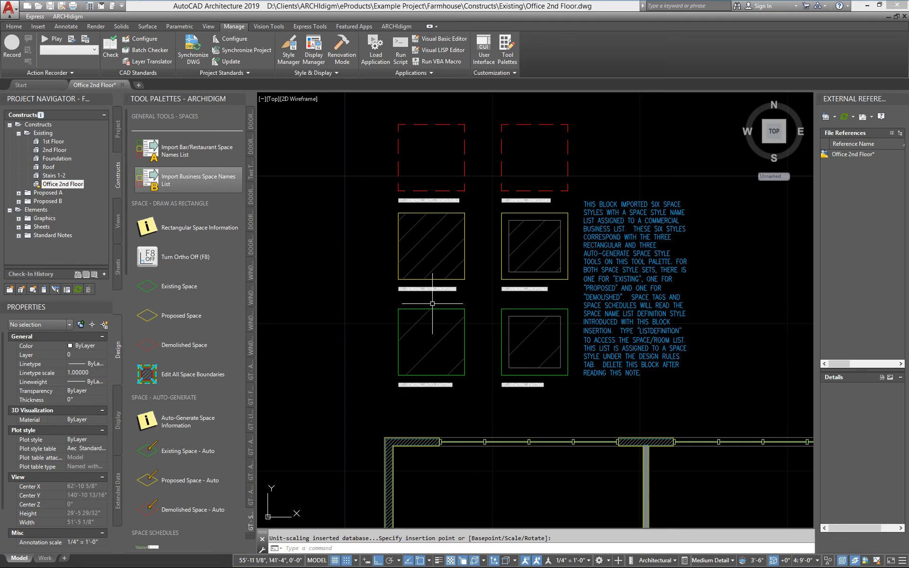
scroll(436, 320, up, 4)
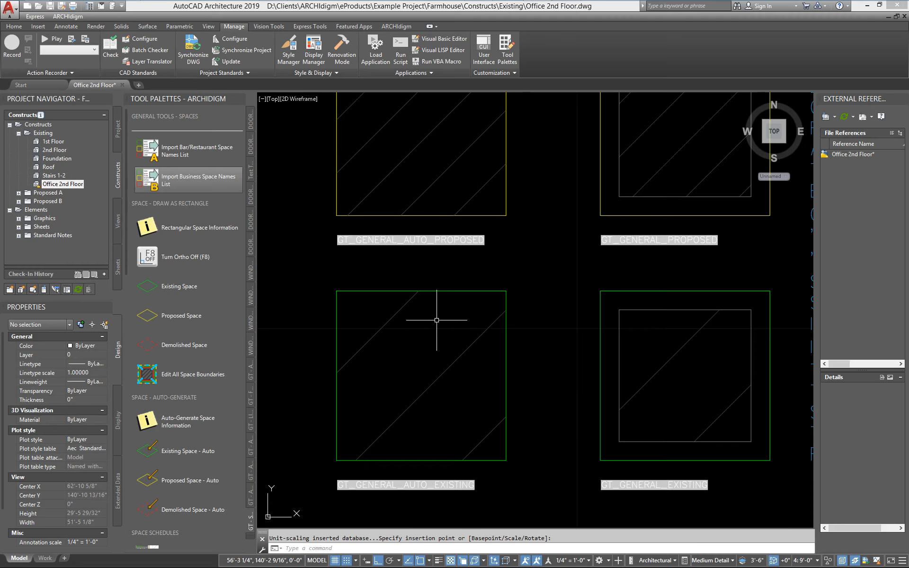
scroll(414, 262, down, 4)
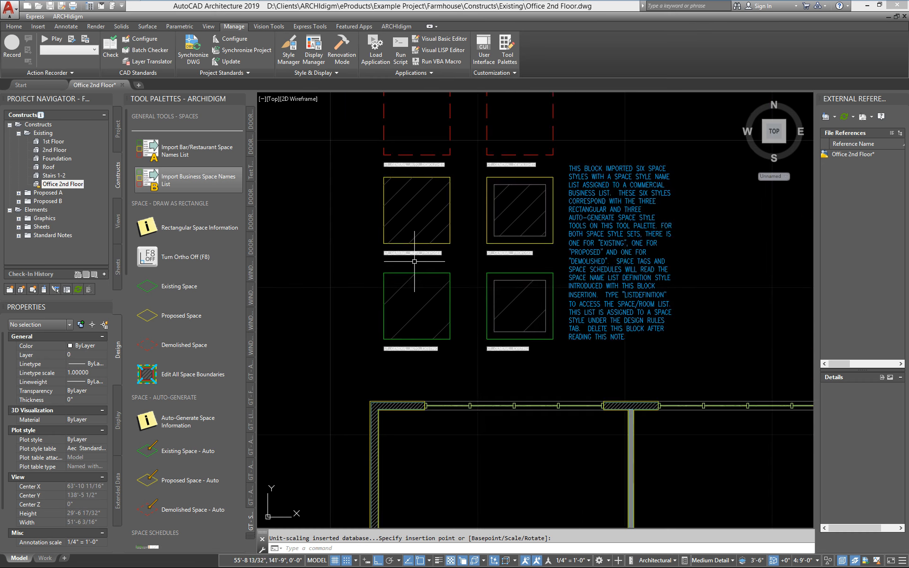
middle_drag(414, 261, 400, 319)
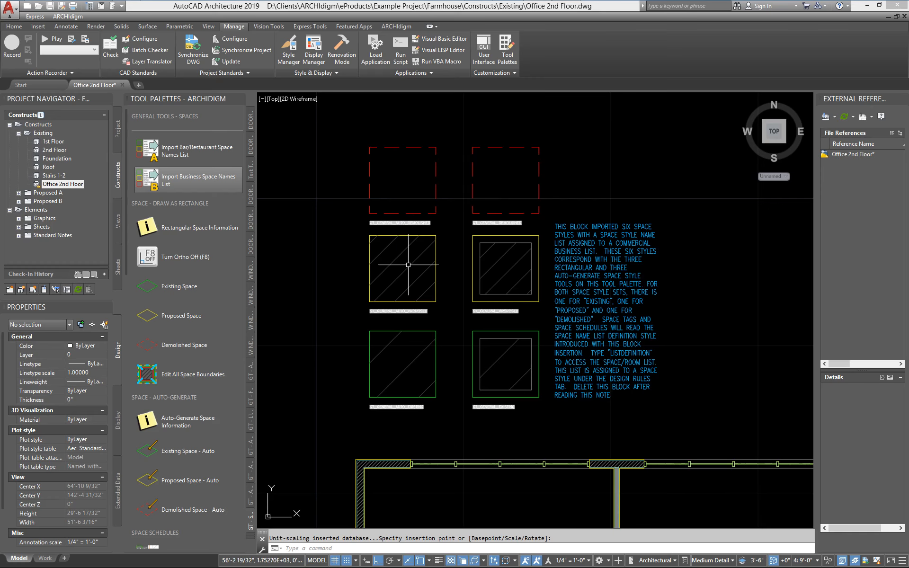
scroll(406, 368, up, 4)
scroll(358, 476, up, 2)
middle_drag(358, 477, 368, 424)
scroll(449, 427, down, 5)
middle_drag(410, 381, 407, 377)
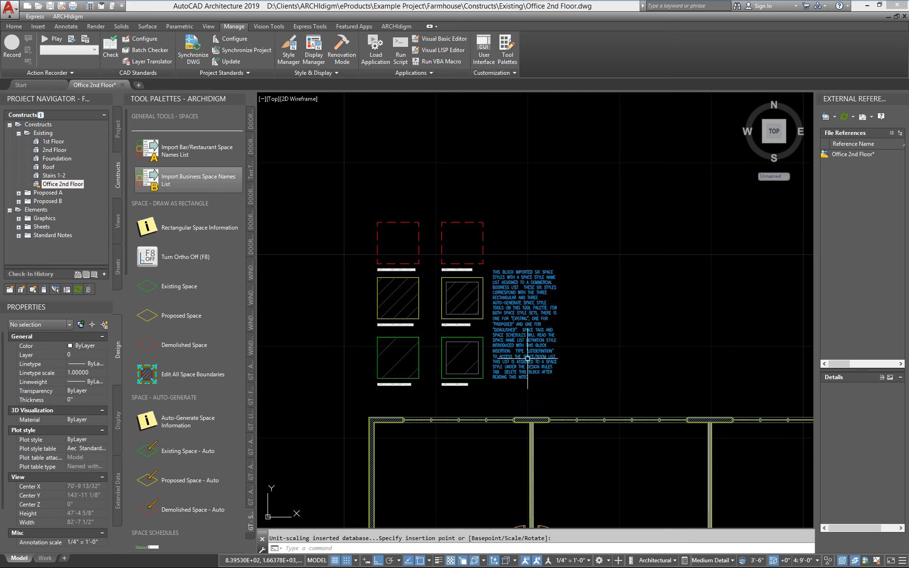
- Delete the imported space names block above the floor plan
click(538, 388)
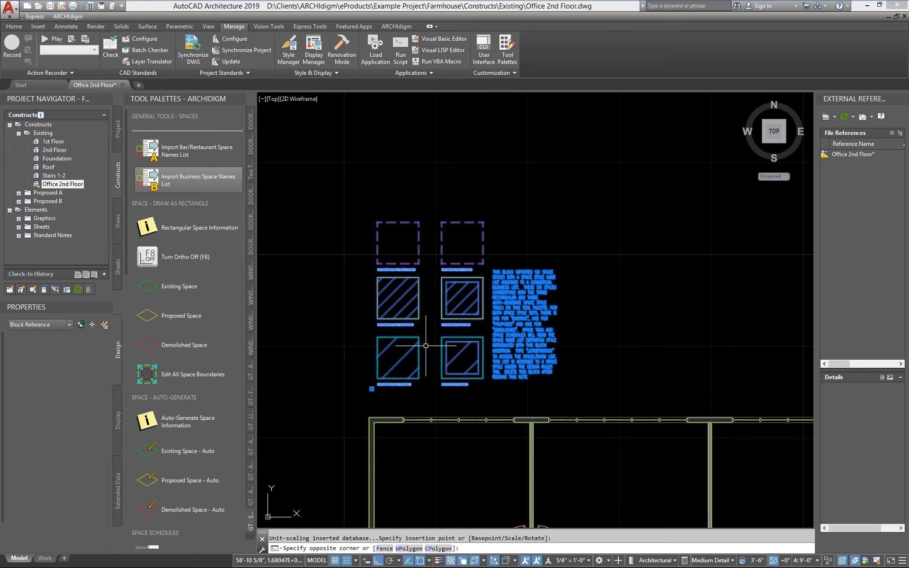
click(426, 346)
key(Delete)
scroll(423, 371, down, 2)
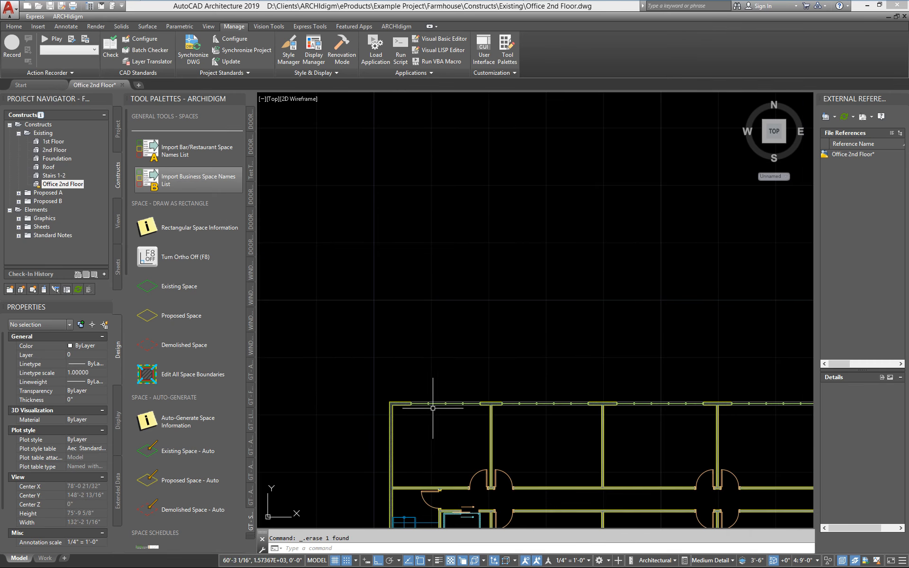
- Generate Proposed Space - Auto spaces named OFFICE in the five rooms along the upper side of the corridor
mouse_move(433, 409)
middle_down()
mouse_move(347, 183)
mouse_move(346, 241)
middle_up()
scroll(346, 241, down, 3)
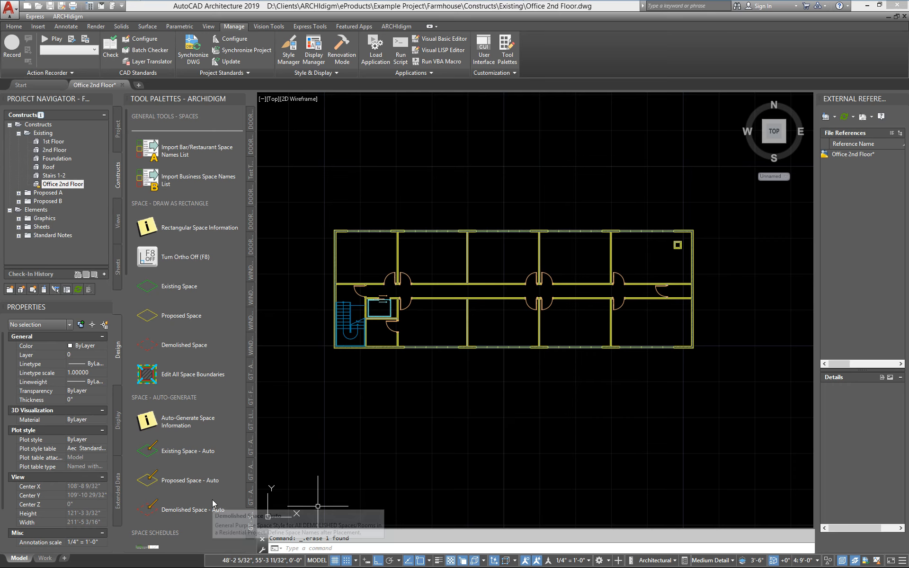
scroll(126, 193, down, 5)
scroll(133, 255, down, 2)
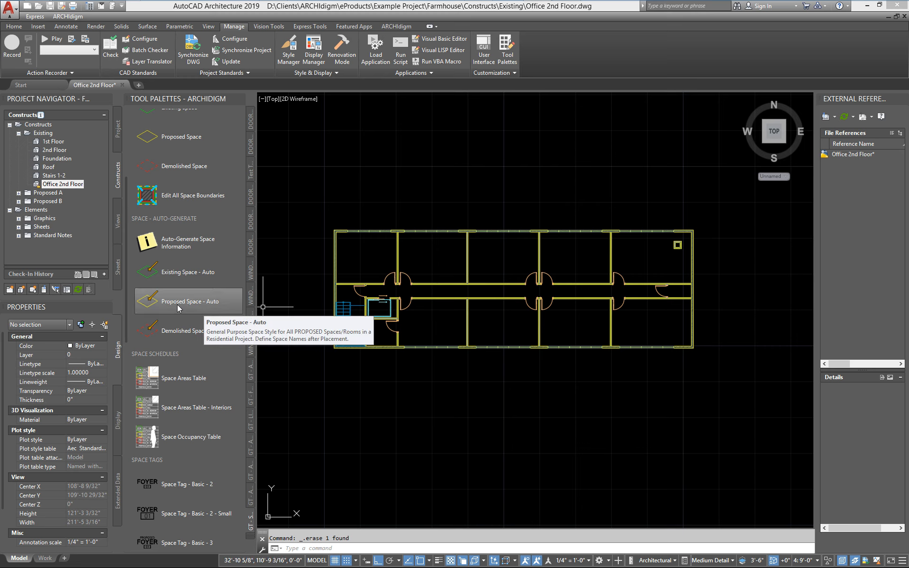
click(147, 309)
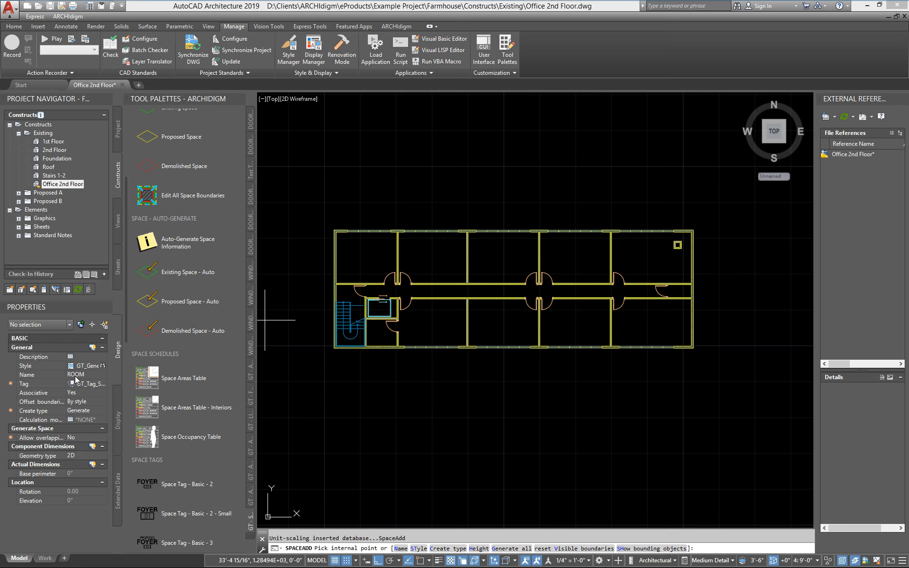
click(104, 375)
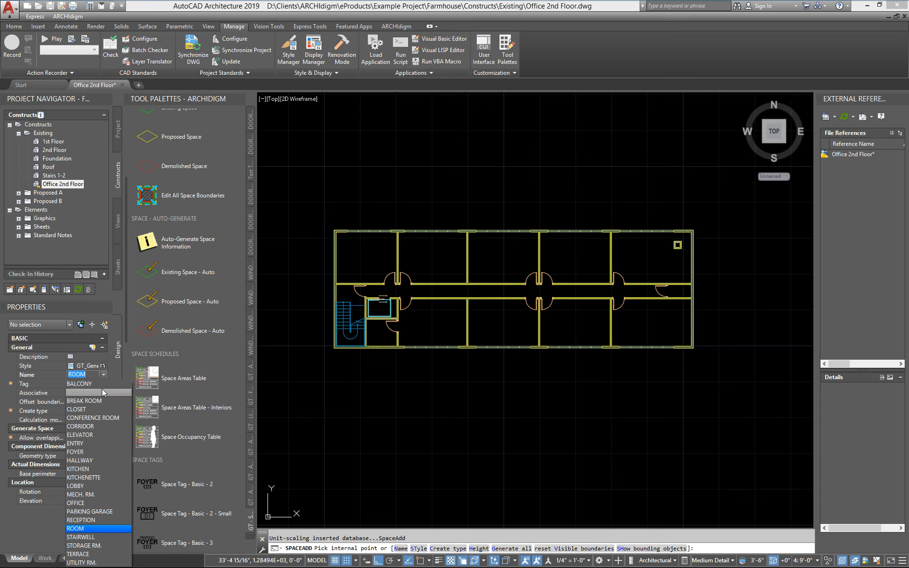
click(83, 503)
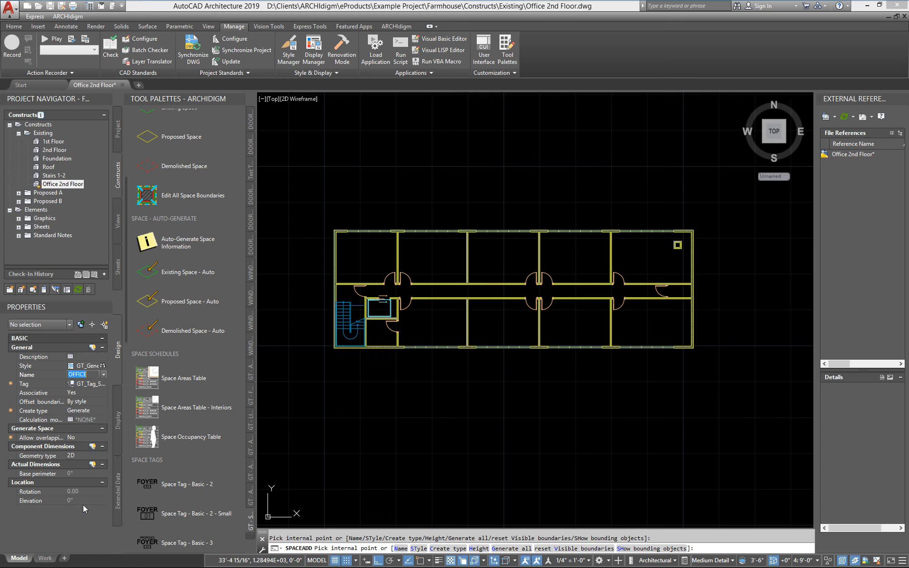
click(377, 256)
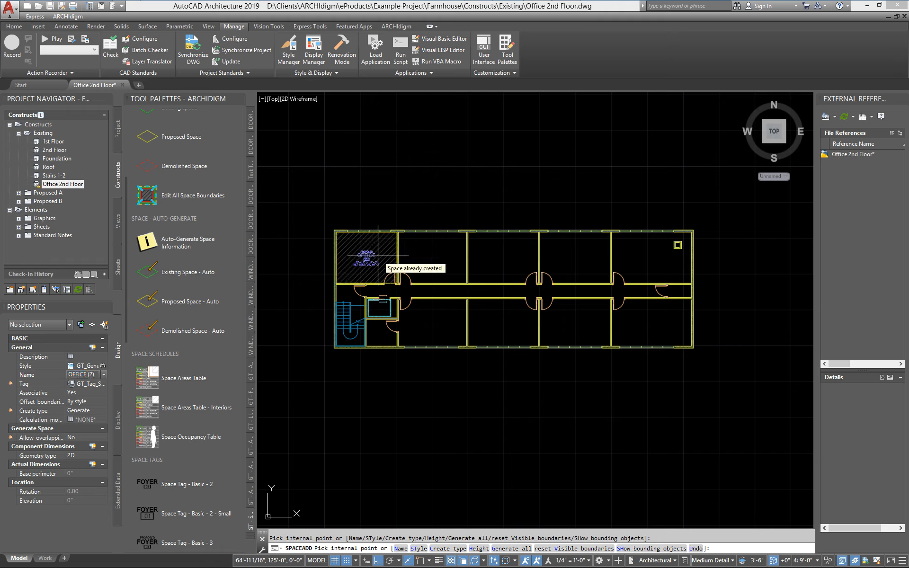
click(433, 255)
click(503, 255)
click(555, 257)
click(648, 258)
- Generate proposed office spaces in the four large rooms below the corridor and the small room below the elevator
click(639, 315)
click(575, 322)
click(496, 324)
click(439, 324)
scroll(382, 323, up, 2)
click(381, 332)
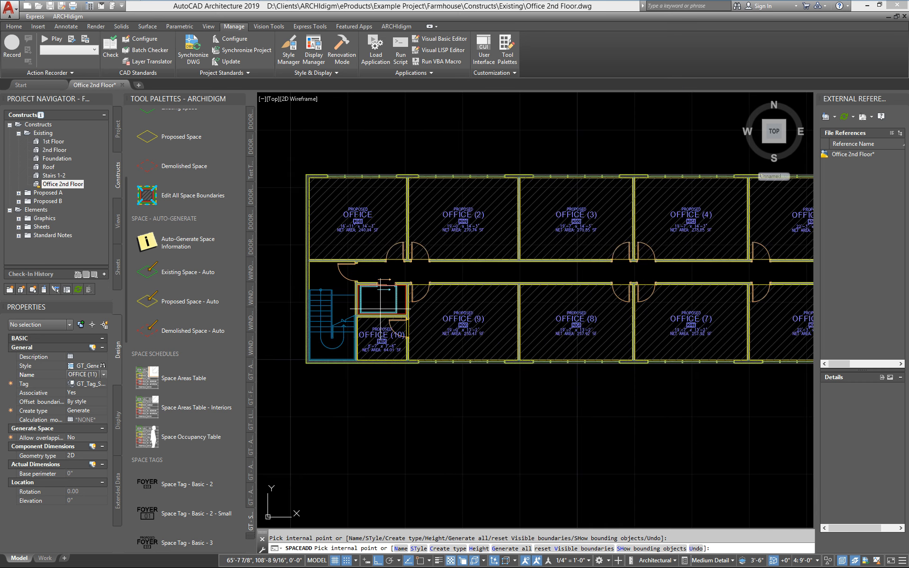
- Generate proposed office spaces in the elevator, stairwell, corridor and the small room at the corridor's east end
click(383, 307)
click(351, 317)
click(378, 279)
middle_drag(758, 279, 443, 284)
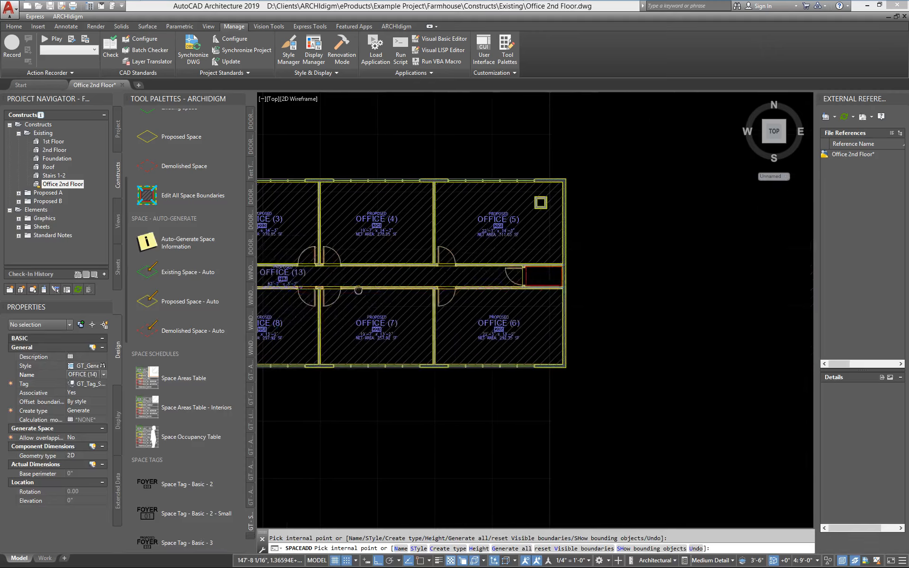
click(553, 277)
key(Return)
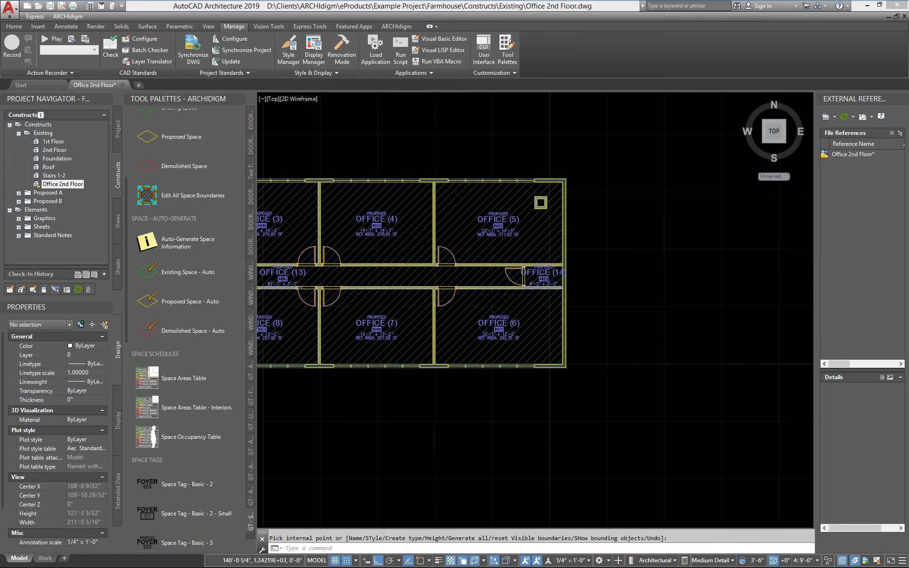
- Examine the name, number, dimensions and net area on the generated space tags across the floor plan
scroll(300, 341, down, 3)
scroll(334, 345, up, 6)
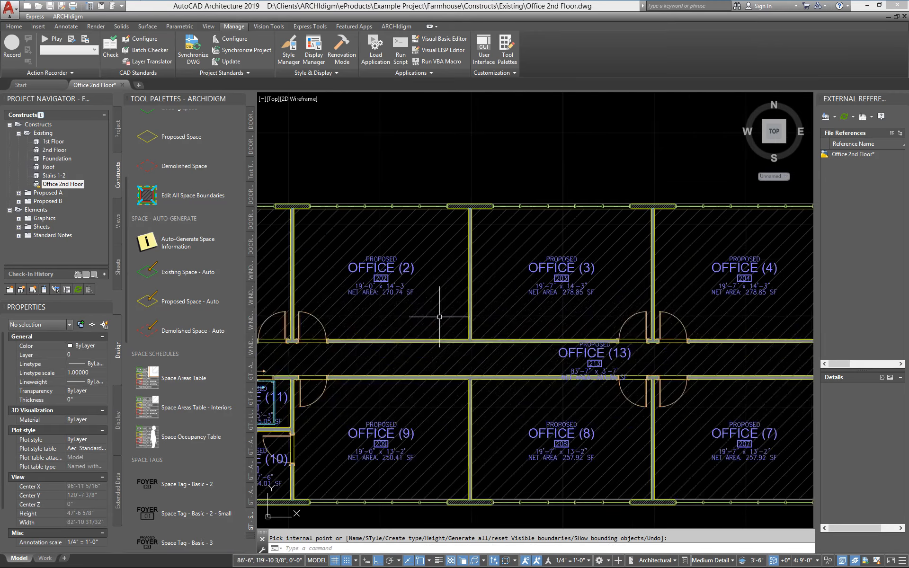
scroll(463, 261, up, 3)
scroll(455, 314, down, 3)
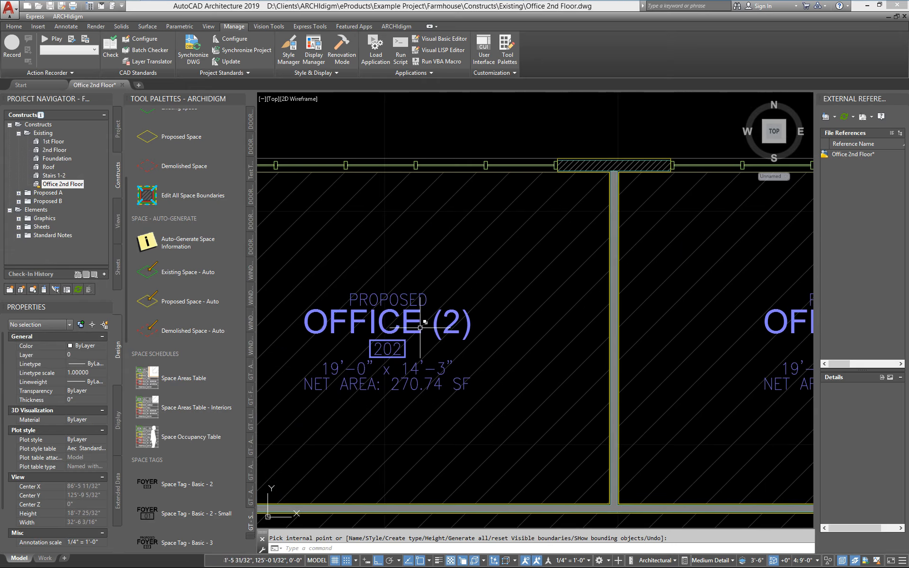
middle_drag(419, 327, 519, 280)
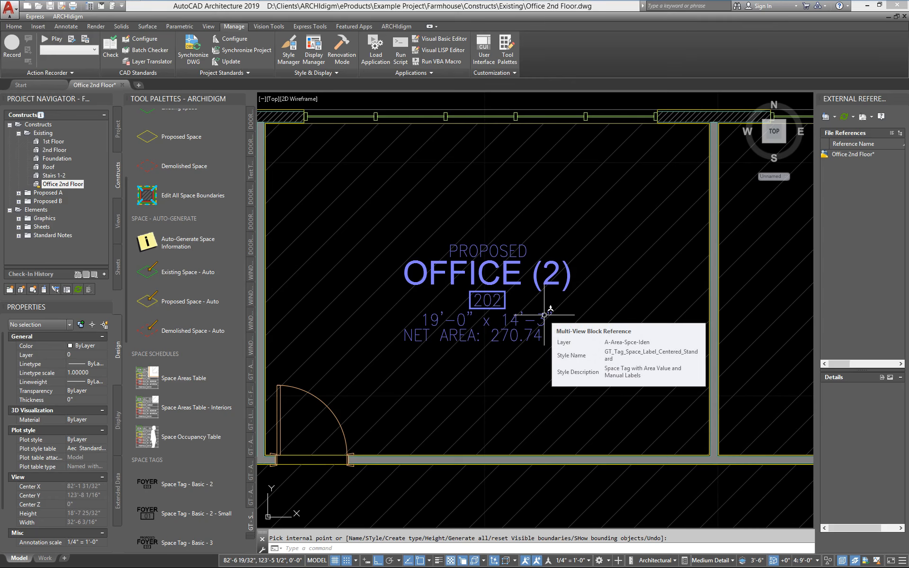
scroll(594, 303, down, 4)
middle_drag(550, 329, 481, 303)
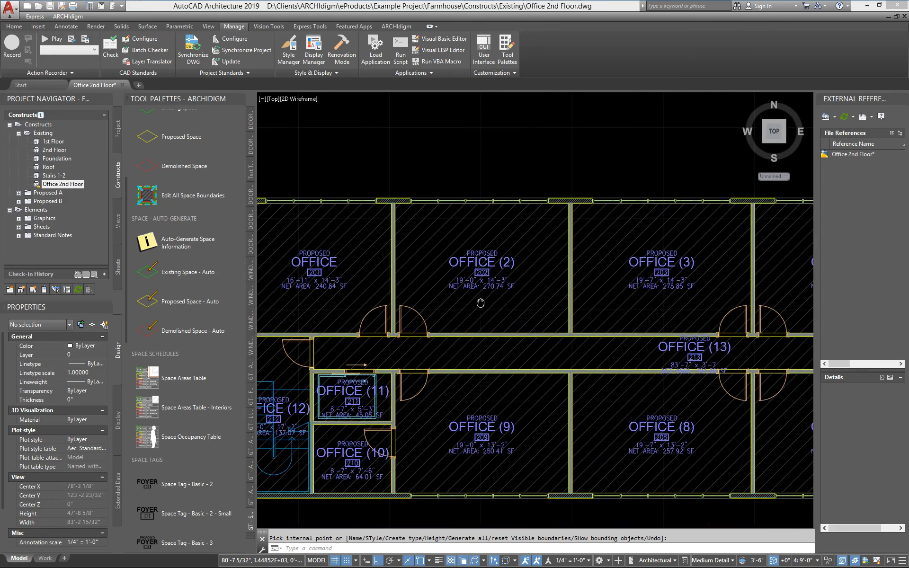
scroll(504, 271, up, 6)
scroll(545, 256, down, 6)
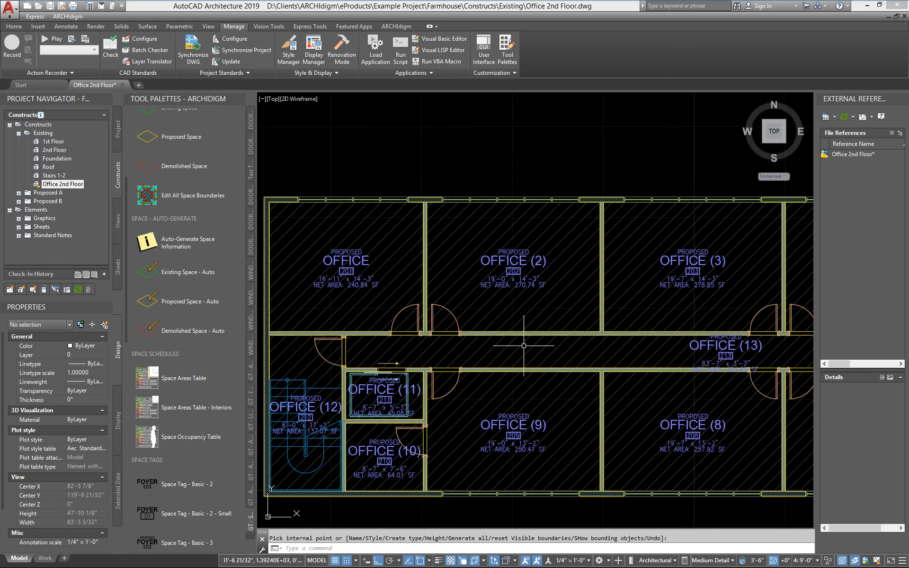
scroll(474, 294, down, 2)
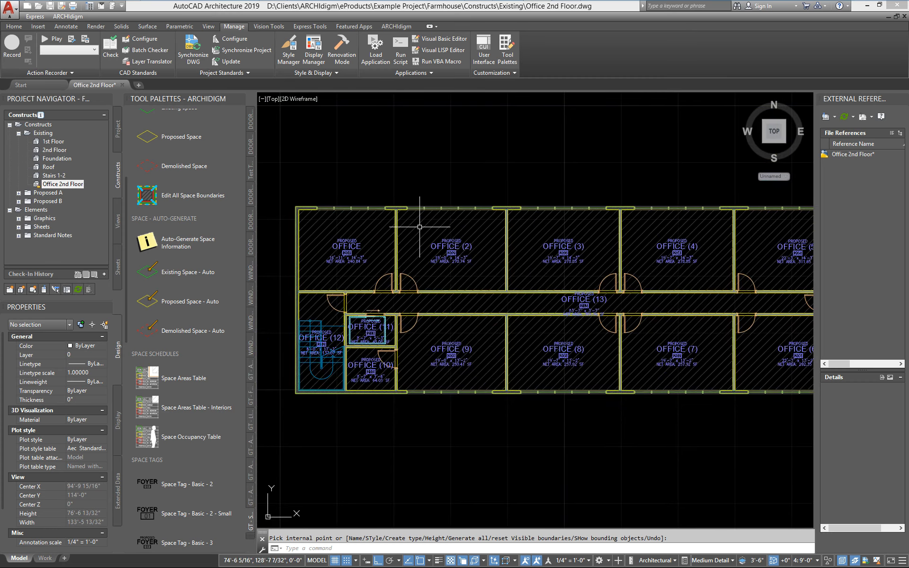
- Select all similar spaces from the second upper office and set their name to OFFICE
click(419, 227)
click(417, 224)
right_click(416, 224)
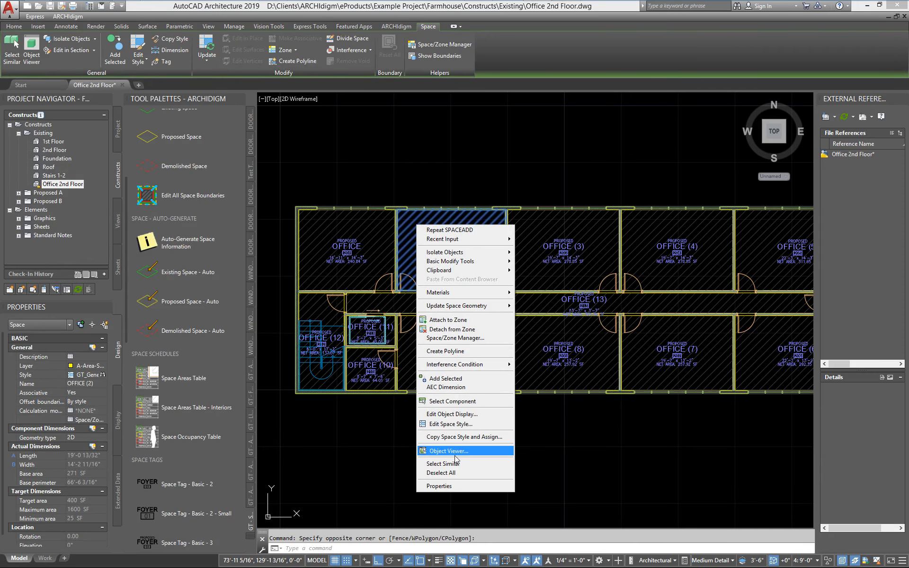
click(443, 464)
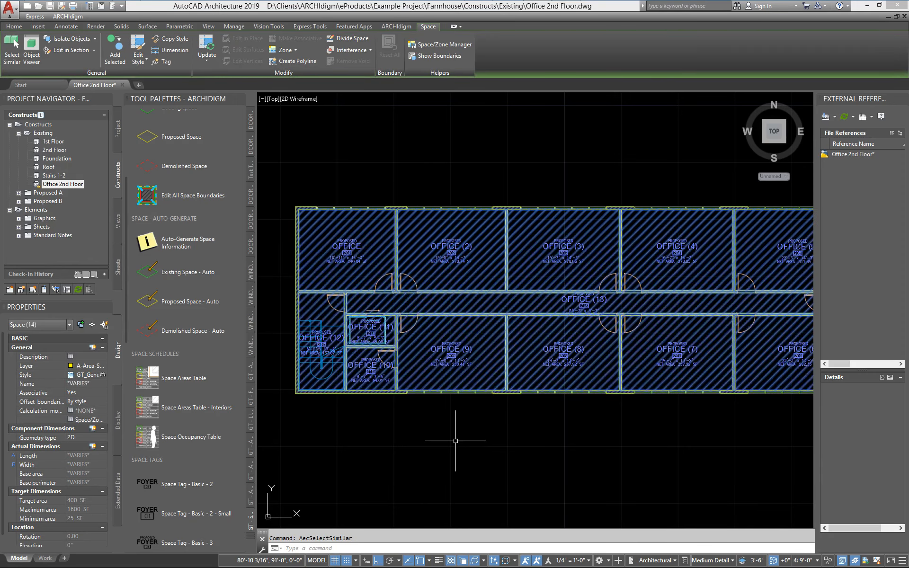
click(96, 382)
click(102, 384)
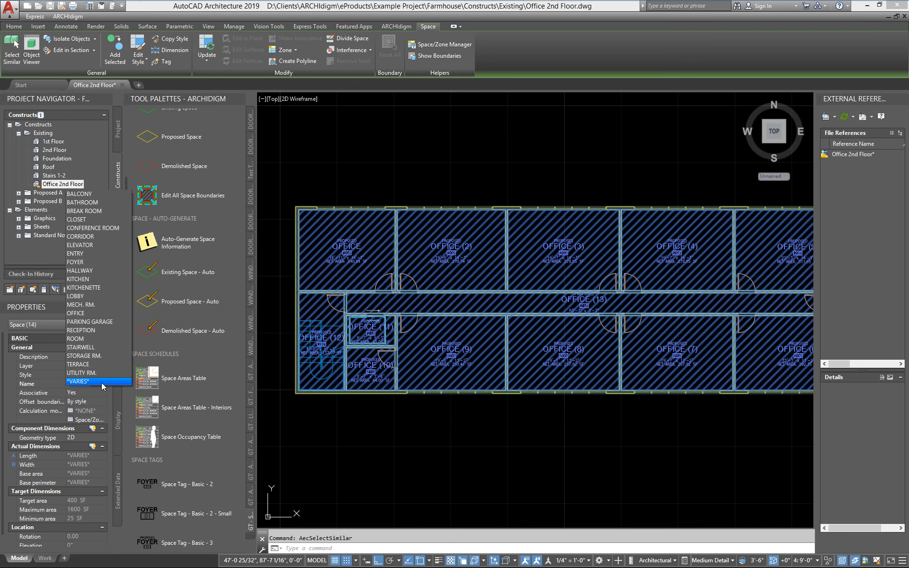
click(76, 313)
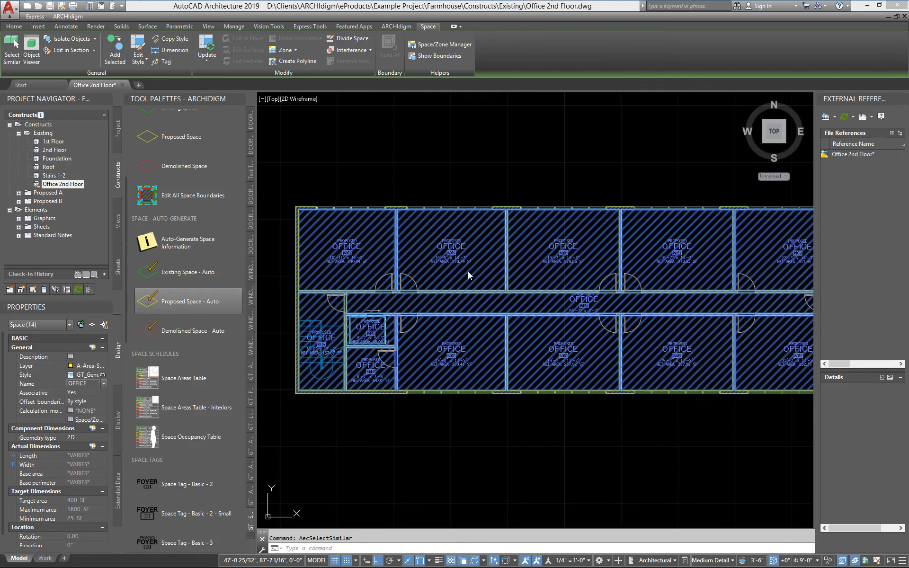
key(Escape)
- Rename the space in the elevator shaft, number 211, as ELEVATOR
scroll(364, 369, up, 5)
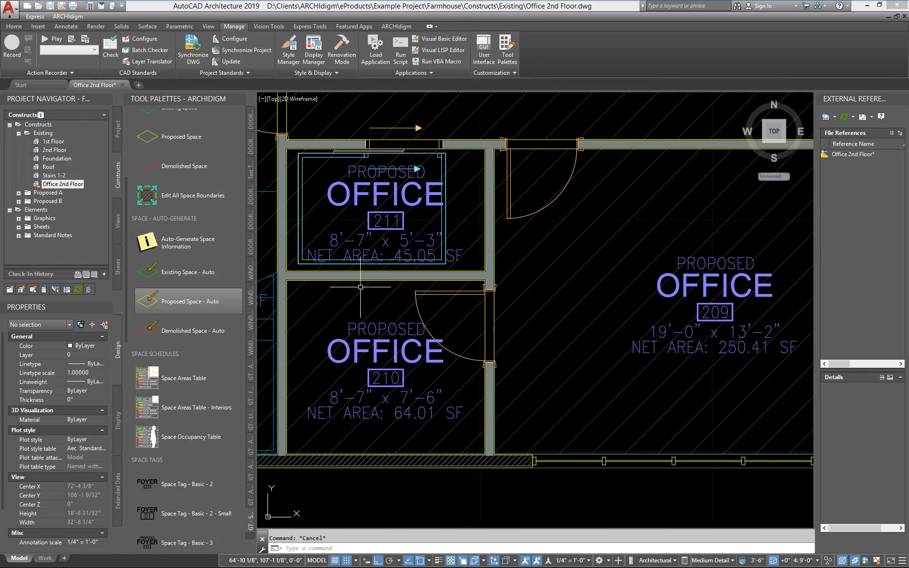
click(301, 241)
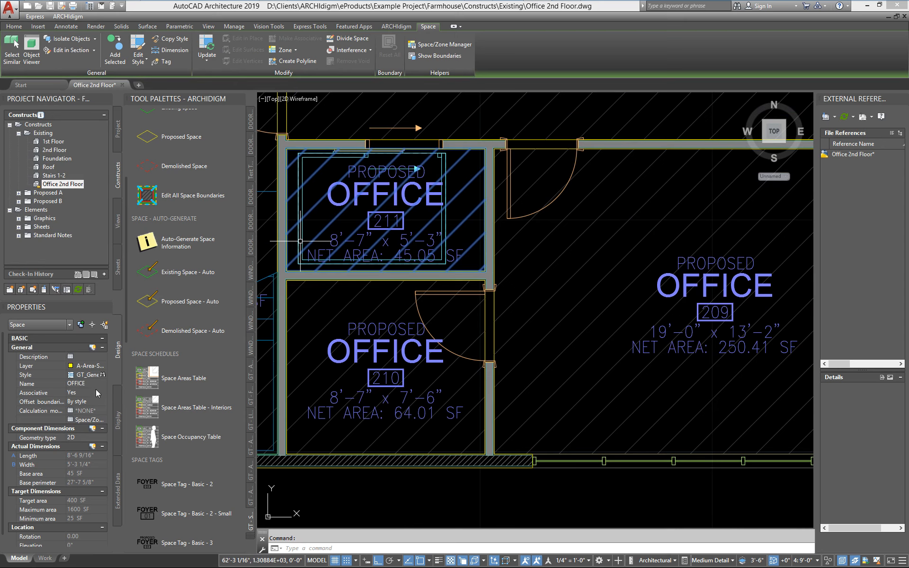
click(104, 384)
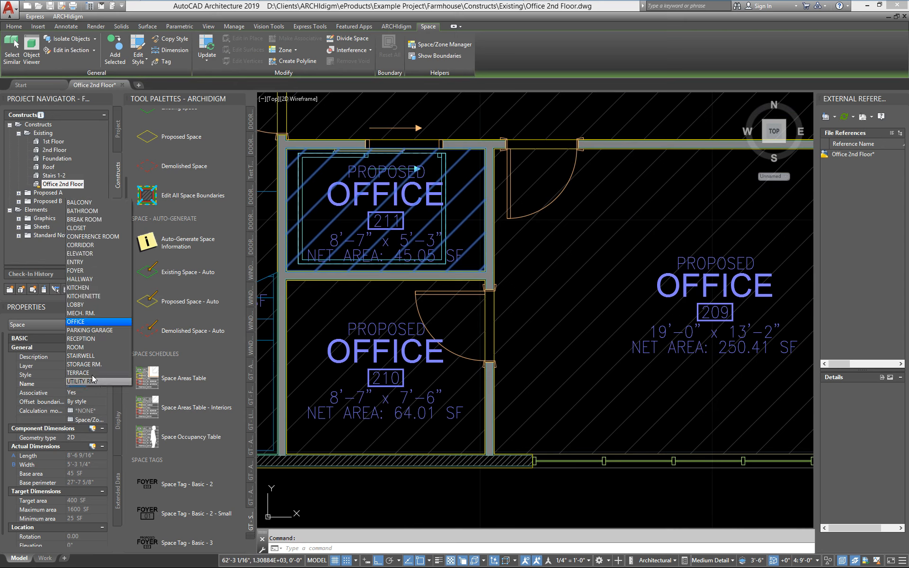
click(101, 255)
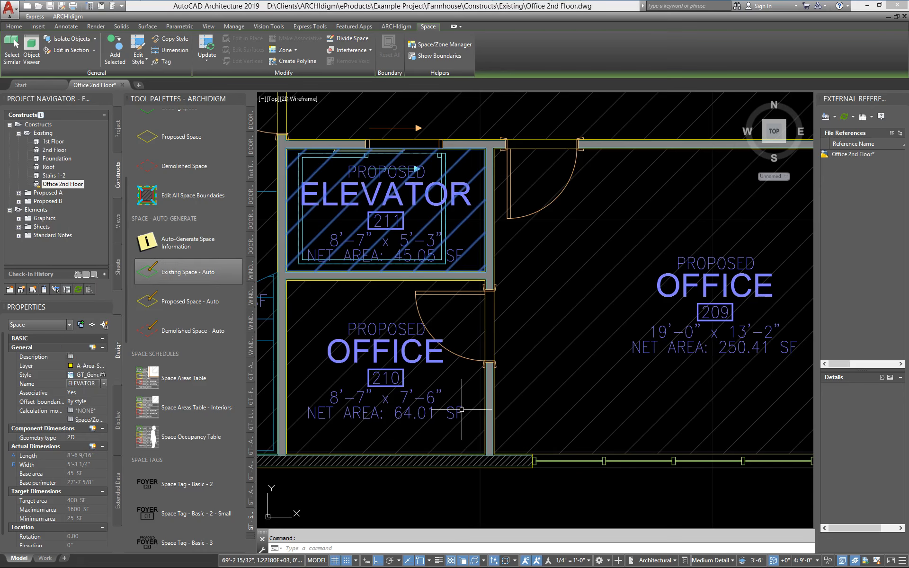
key(Escape)
- Rename the small space below the elevator, number 210, as STORAGE RM
click(330, 325)
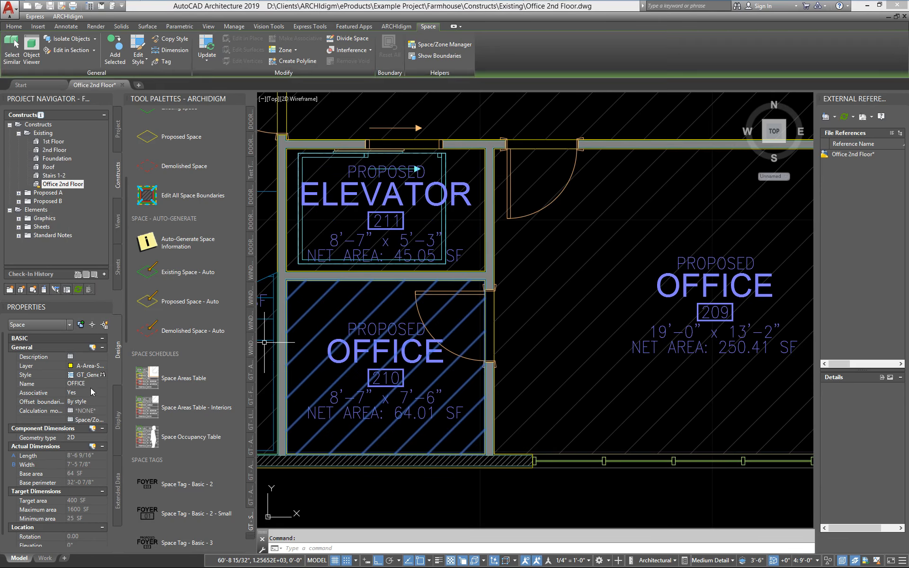
click(104, 384)
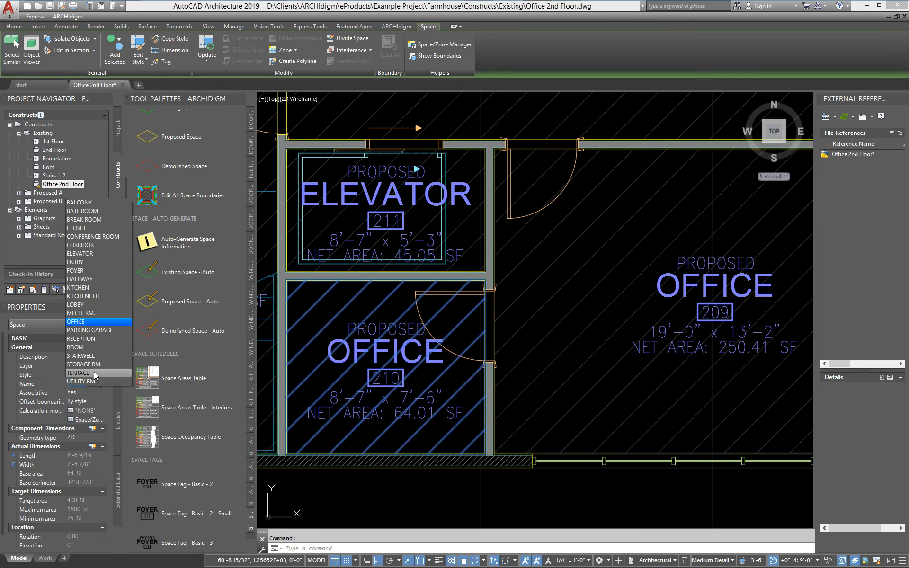
click(84, 364)
key(Escape)
- Rename the long space between the two rows of offices as CORRIDOR
scroll(555, 464, down, 3)
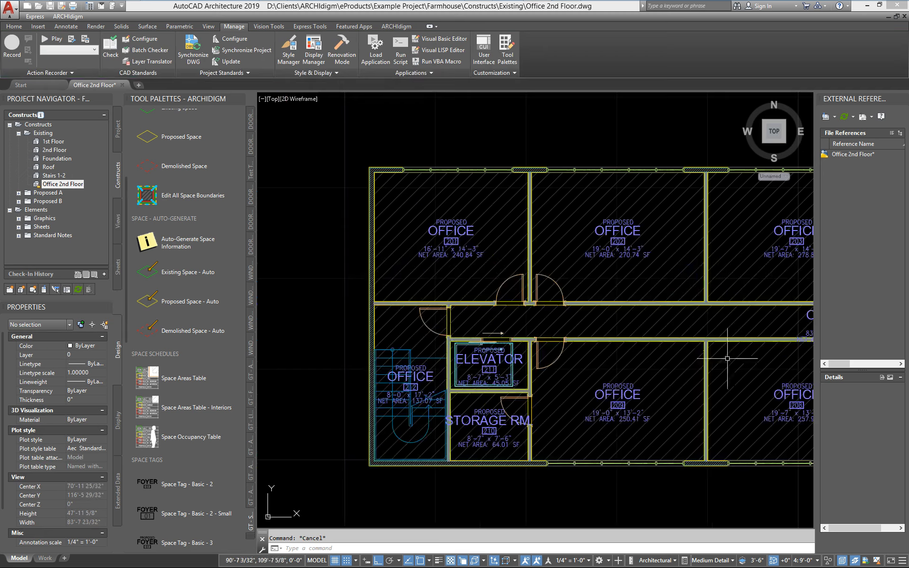
click(656, 326)
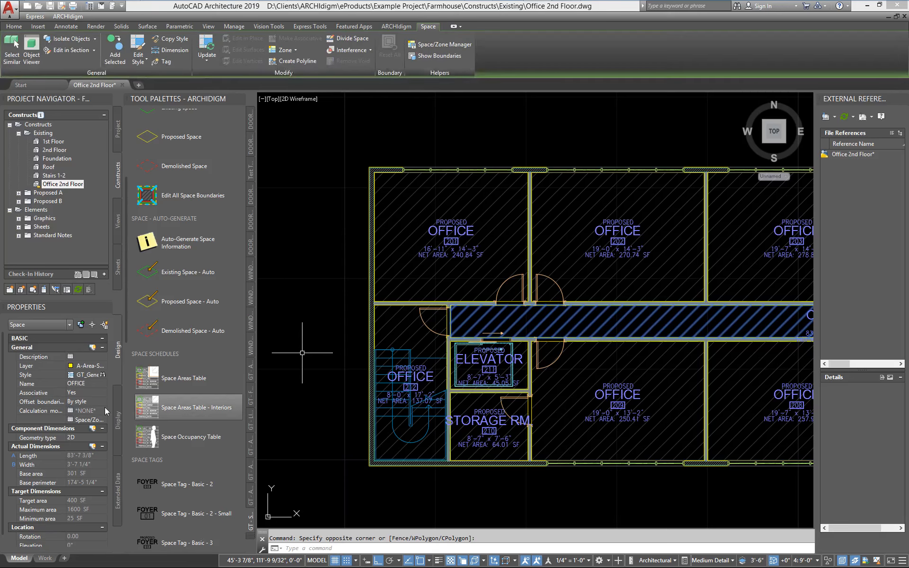
click(105, 384)
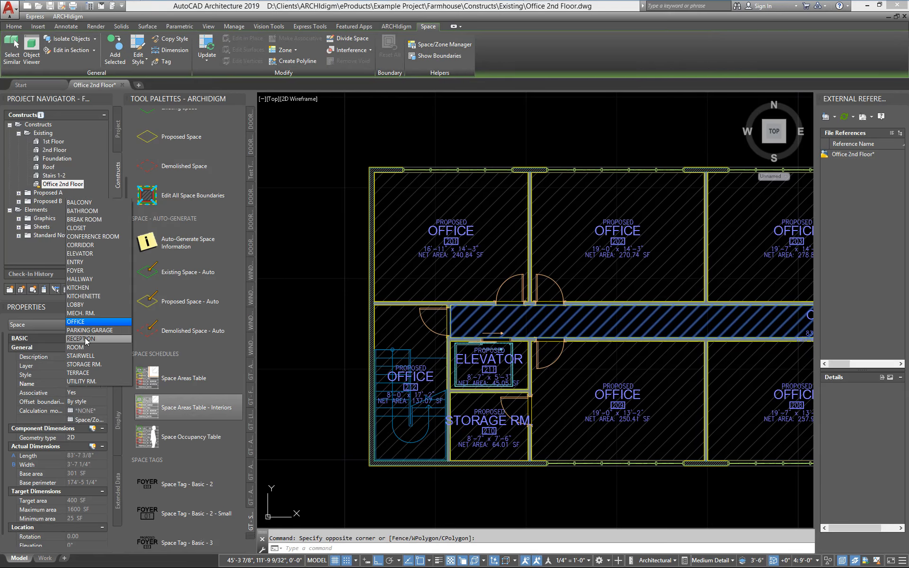
click(80, 245)
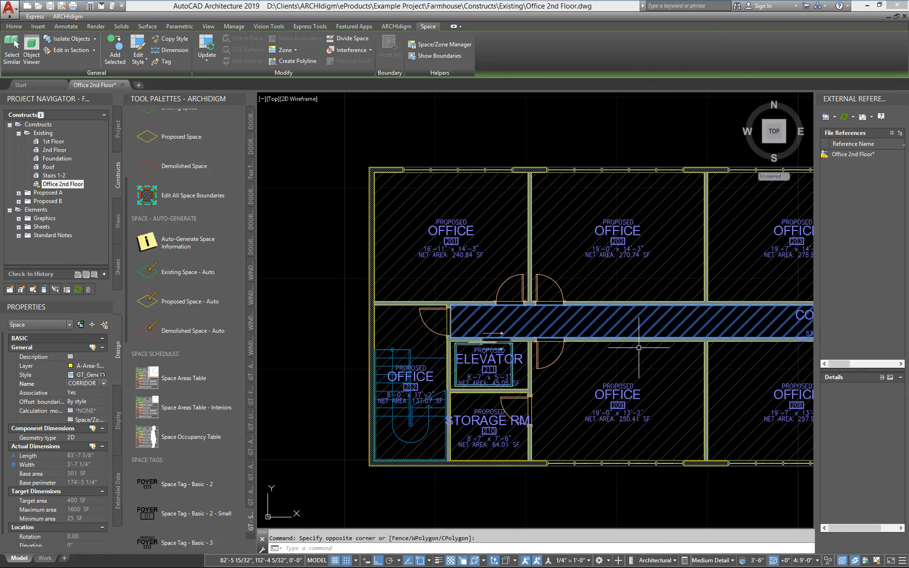
key(Escape)
- Examine the renamed spaces, then the tag and extent of the space in office 201
scroll(613, 368, down, 3)
scroll(614, 368, down, 1)
middle_drag(616, 368, 475, 379)
scroll(496, 383, up, 1)
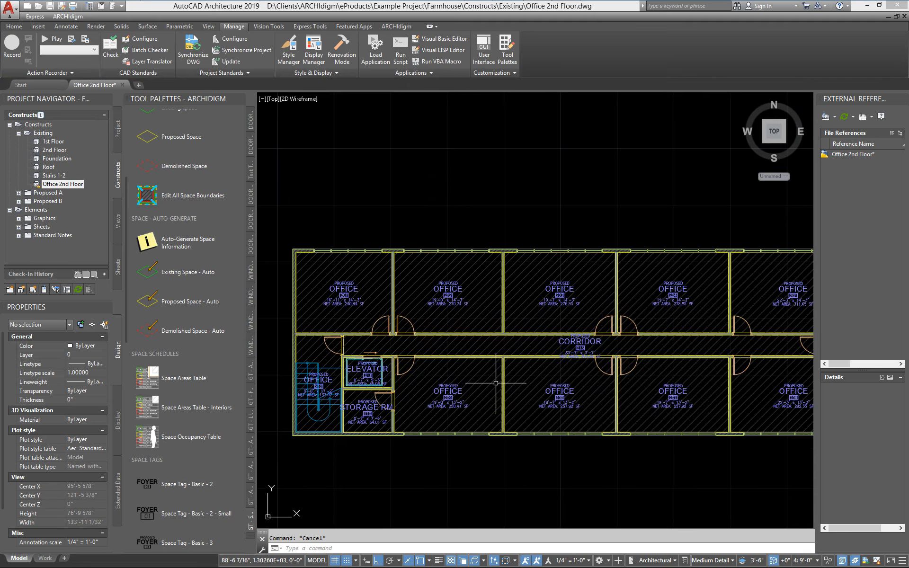
scroll(505, 337, up, 2)
scroll(459, 344, down, 2)
mouse_move(458, 345)
middle_down()
mouse_move(442, 329)
mouse_move(400, 326)
mouse_move(508, 309)
middle_up()
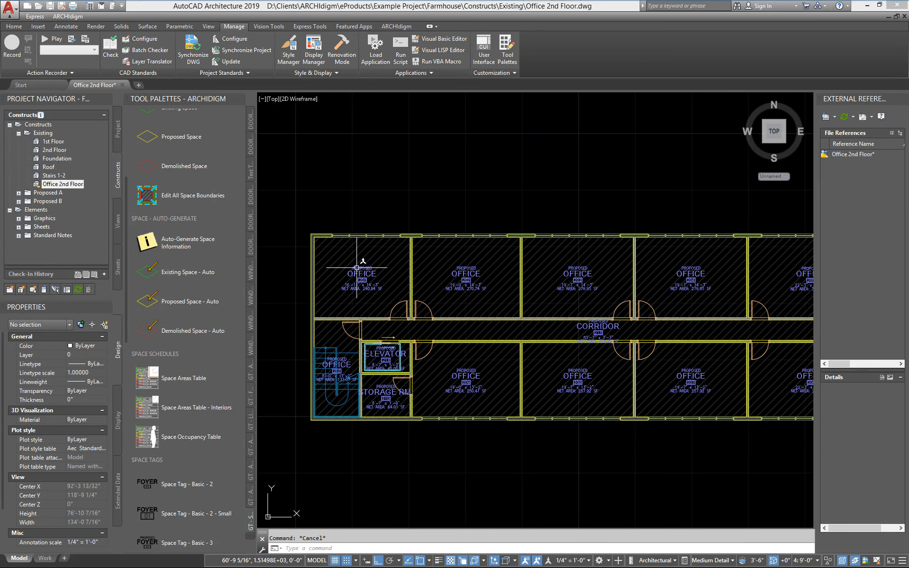
scroll(362, 279, up, 6)
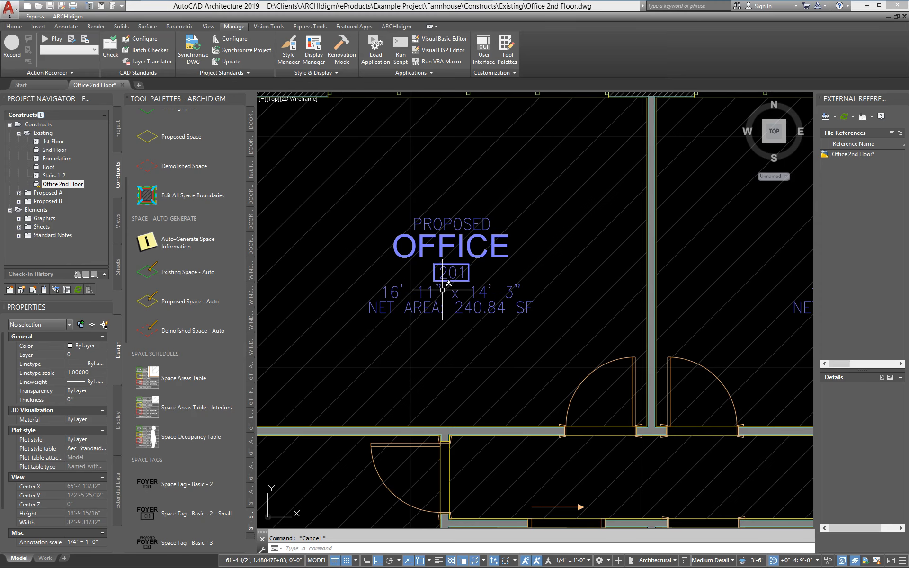
middle_drag(442, 290, 516, 277)
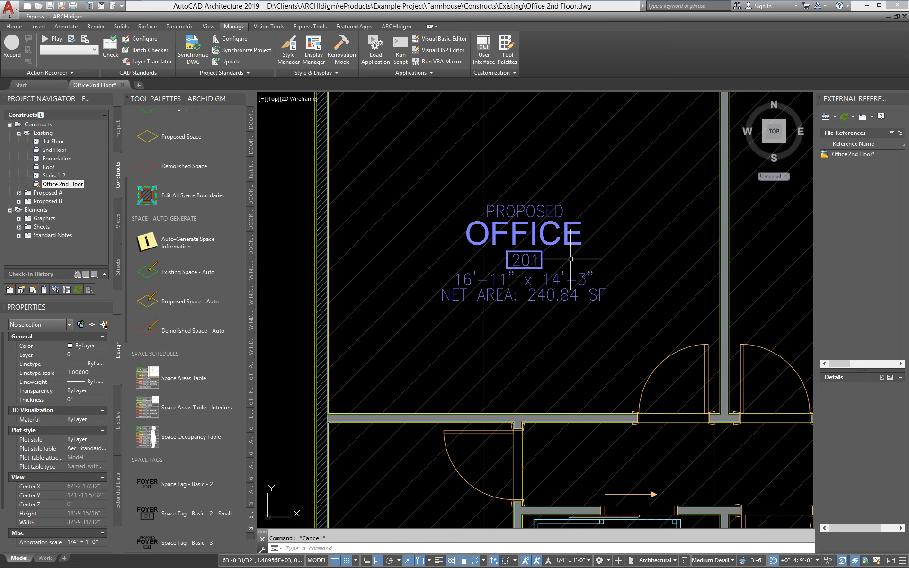
scroll(507, 281, up, 2)
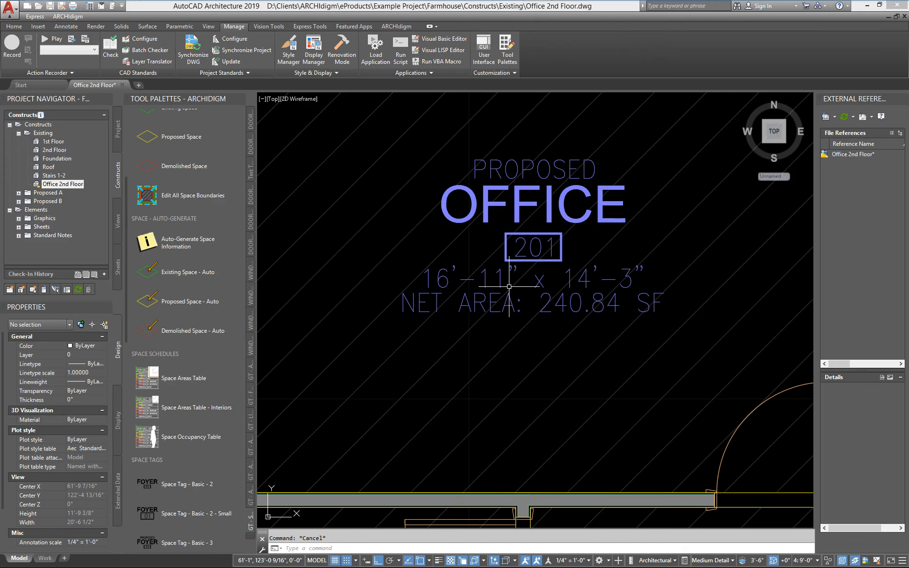
scroll(500, 301, down, 2)
mouse_move(430, 305)
middle_down()
mouse_move(435, 325)
mouse_move(450, 332)
middle_up()
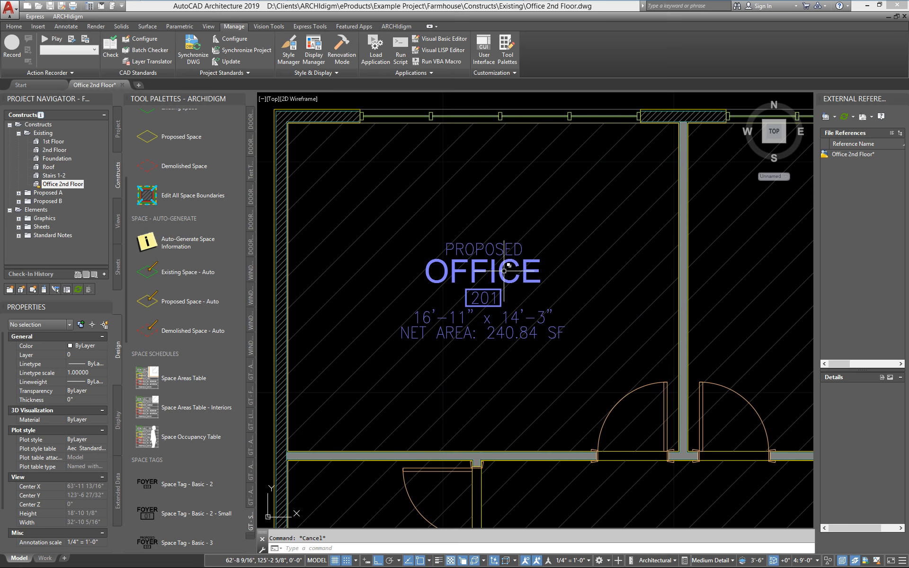
click(412, 242)
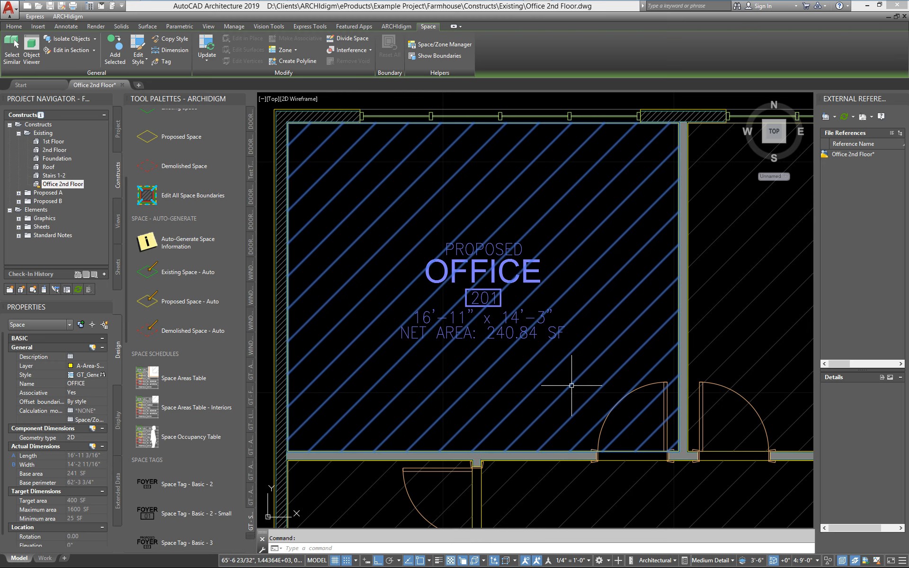
key(Escape)
- Move the door of office 201 west along the corridor wall
text(m)
key(Return)
click(656, 385)
scroll(627, 350, down, 2)
key(Return)
click(418, 329)
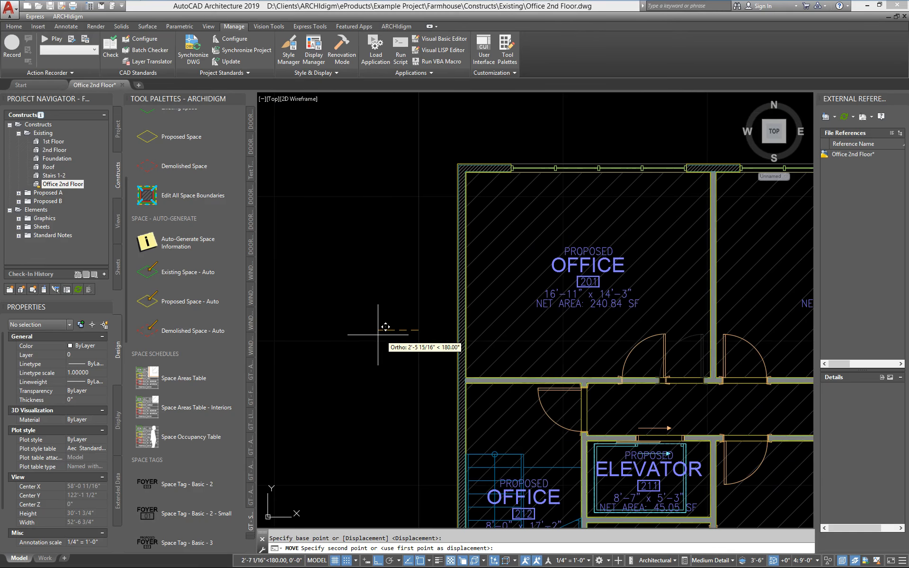
click(369, 336)
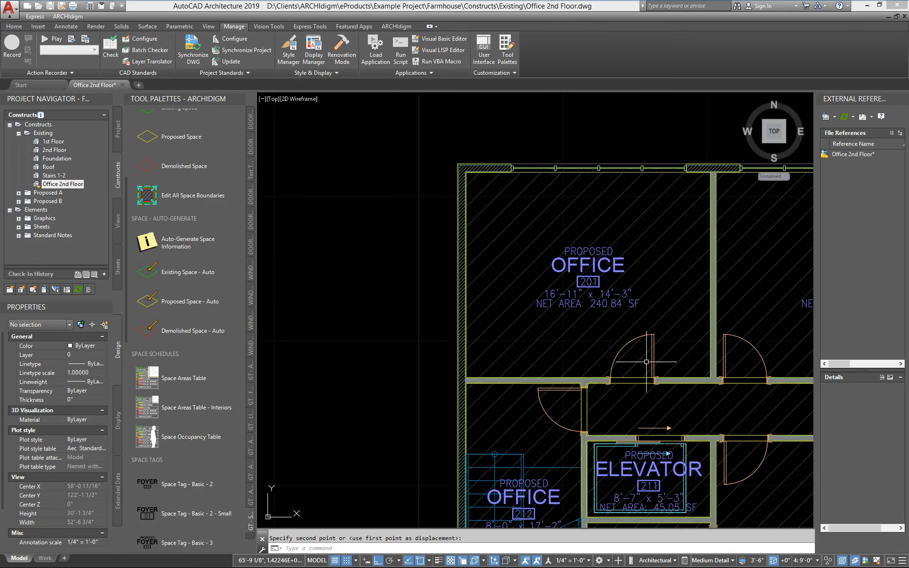
- Move the door of office 201 back east, close to the partition shared with office 202
scroll(644, 369, up, 4)
text(m)
key(Return)
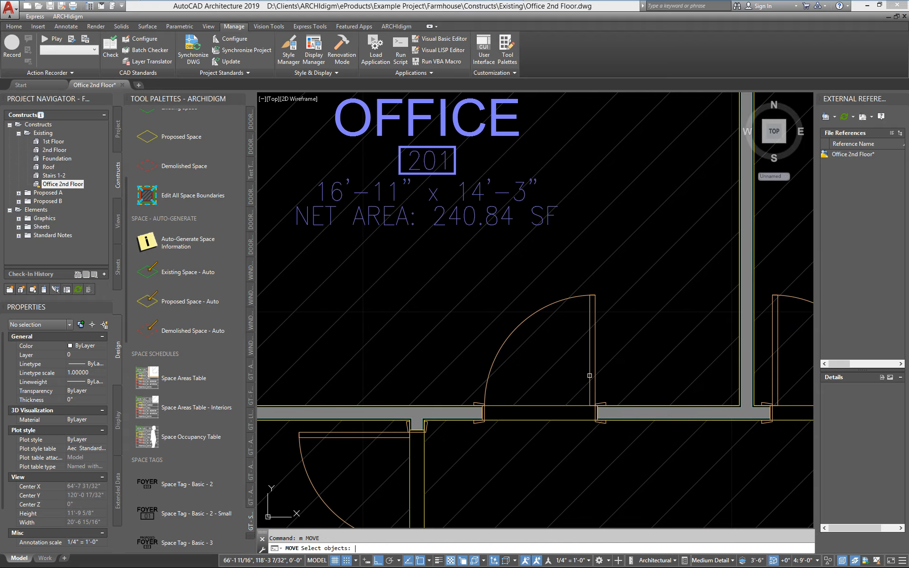
click(591, 361)
scroll(591, 362, down, 6)
key(Return)
click(376, 361)
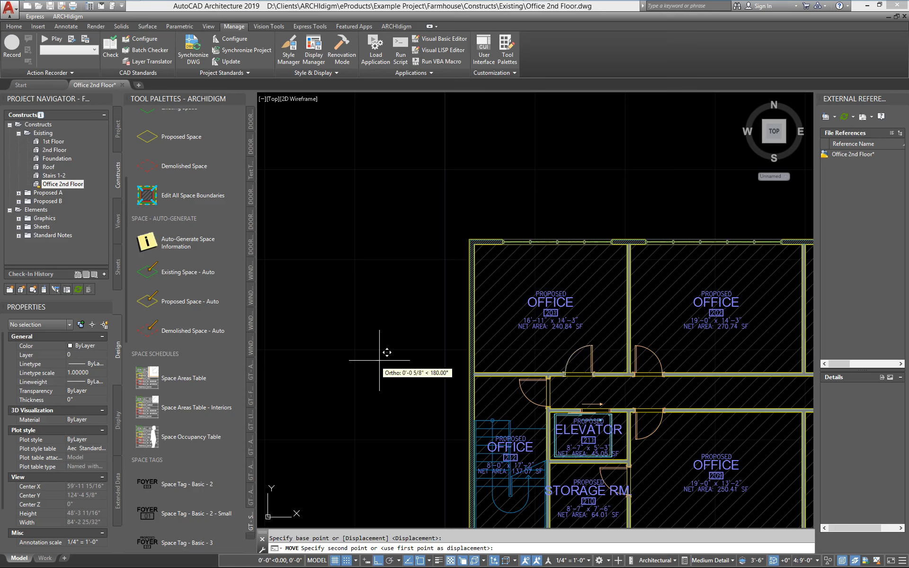
click(406, 360)
scroll(610, 374, up, 6)
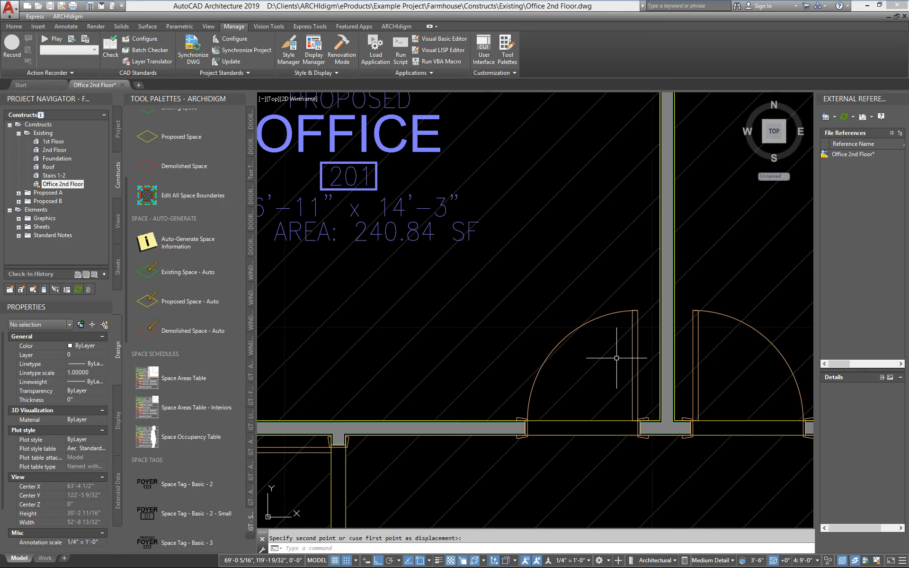
scroll(621, 380, down, 1)
middle_drag(612, 333, 613, 351)
scroll(612, 351, down, 1)
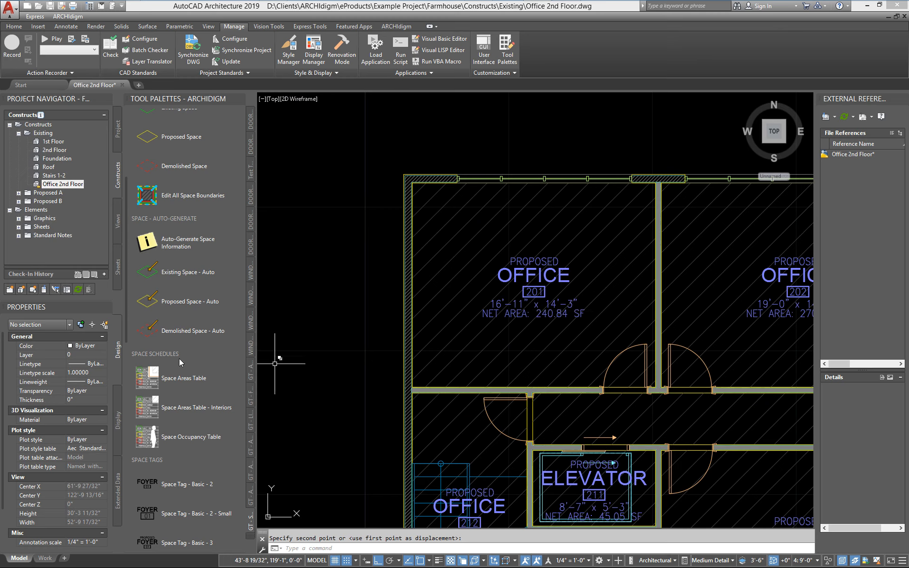
- Examine the design properties and the extended property set data of the space in office 201
click(462, 257)
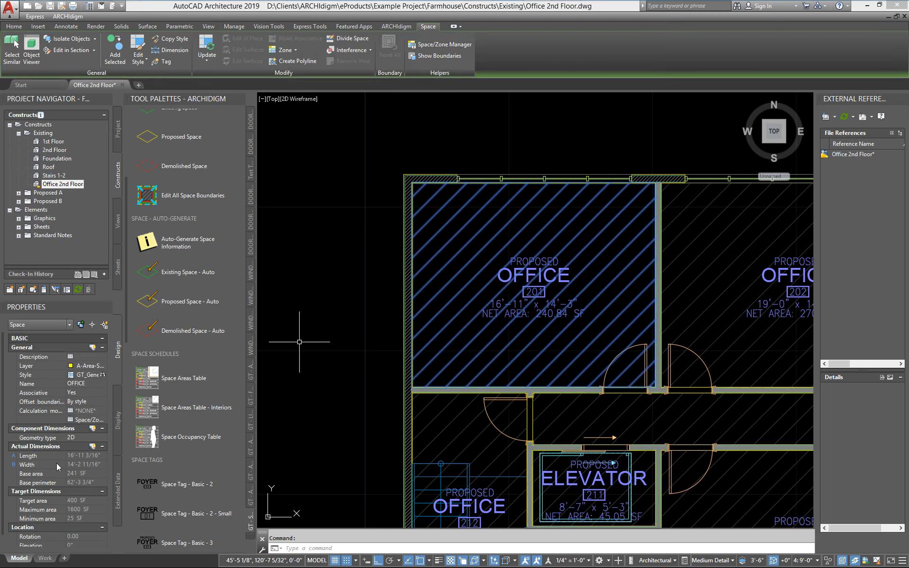
drag(2, 429, 2, 509)
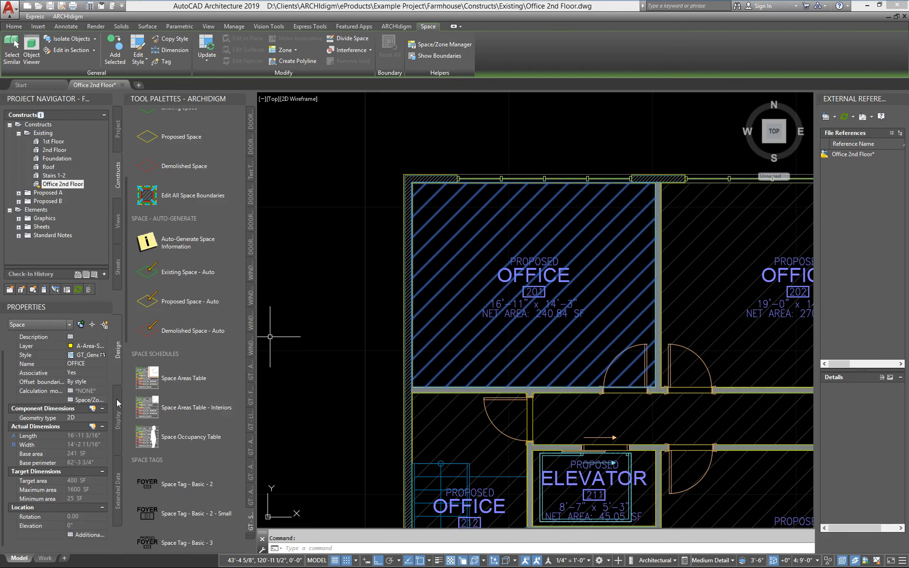
click(119, 507)
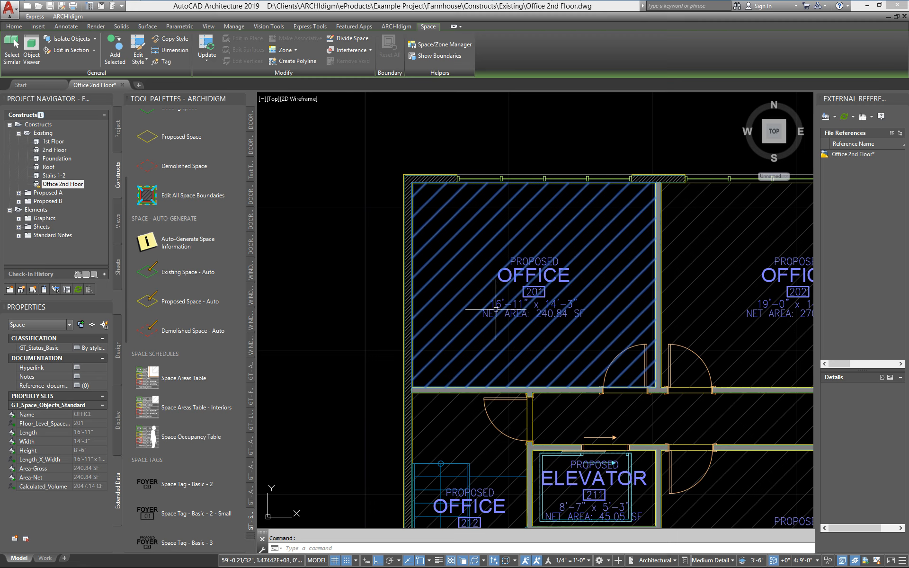
key(Escape)
- Compare the property set data referenced by the office 201 tag with the data of the space itself
scroll(516, 300, up, 2)
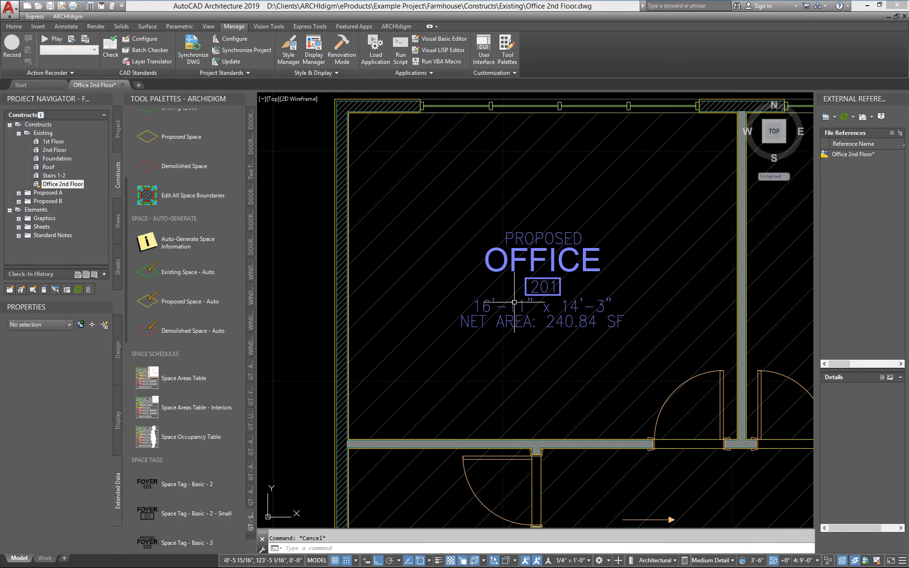
scroll(516, 300, up, 2)
click(477, 244)
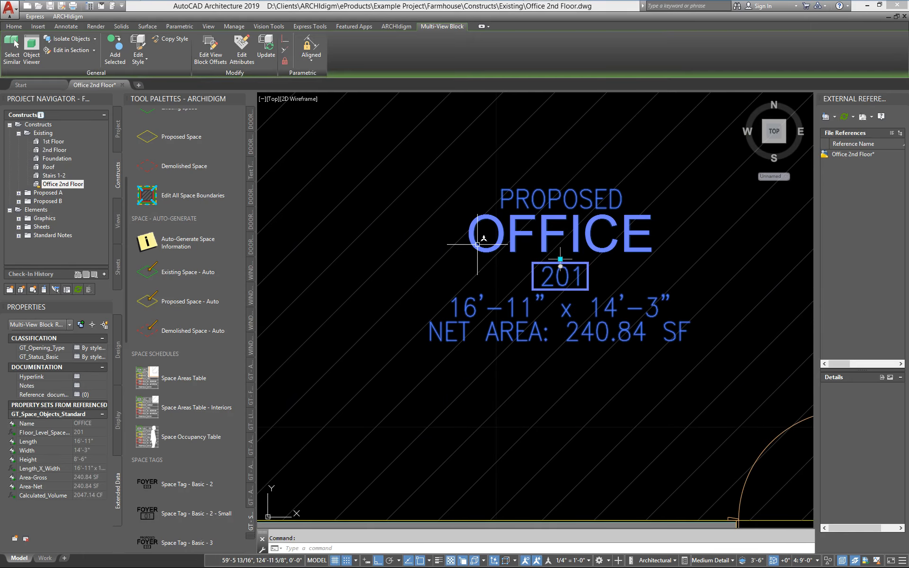
click(434, 276)
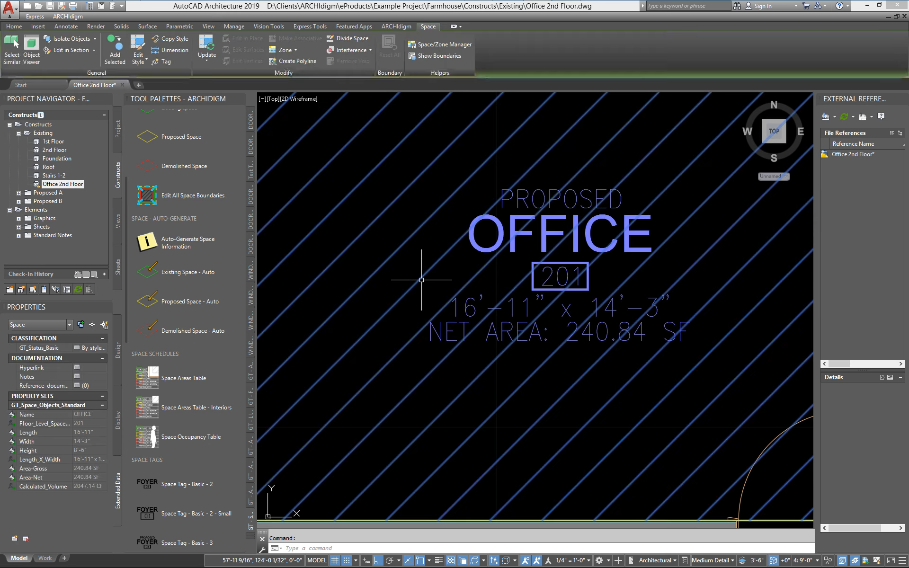
key(Escape)
scroll(421, 284, down, 6)
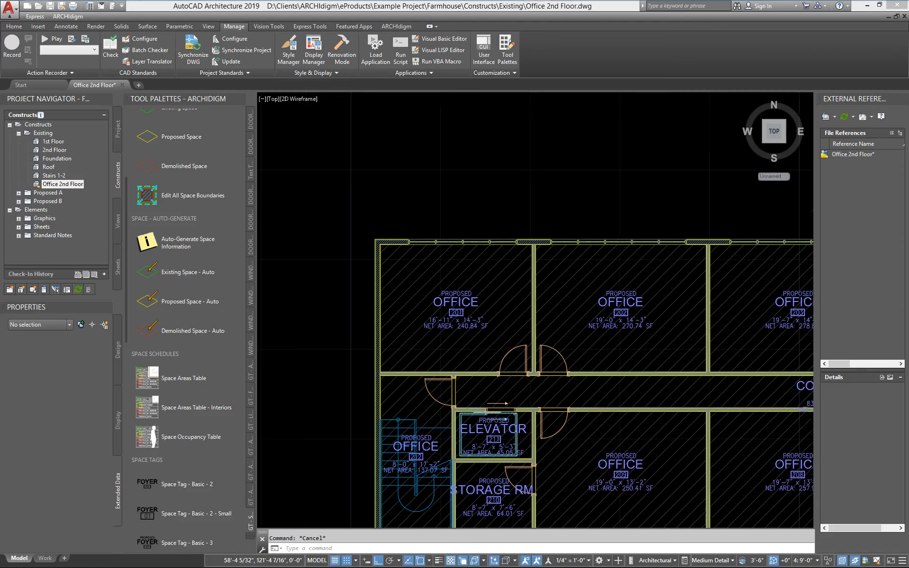
scroll(427, 335, up, 2)
mouse_move(426, 335)
middle_down()
mouse_move(419, 325)
mouse_move(465, 380)
mouse_move(413, 338)
middle_up()
scroll(420, 326, up, 2)
scroll(465, 380, down, 2)
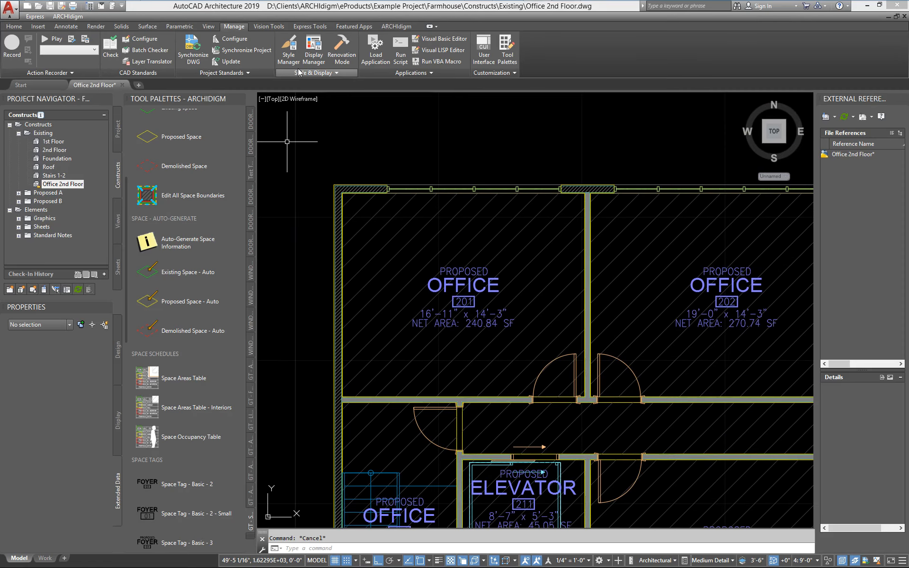
- Inspect the GT_Space_Objects_Standard property set definition of Office 2nd Floor.dwg in the Style Manager, including its Status property, and leave without changes
click(290, 56)
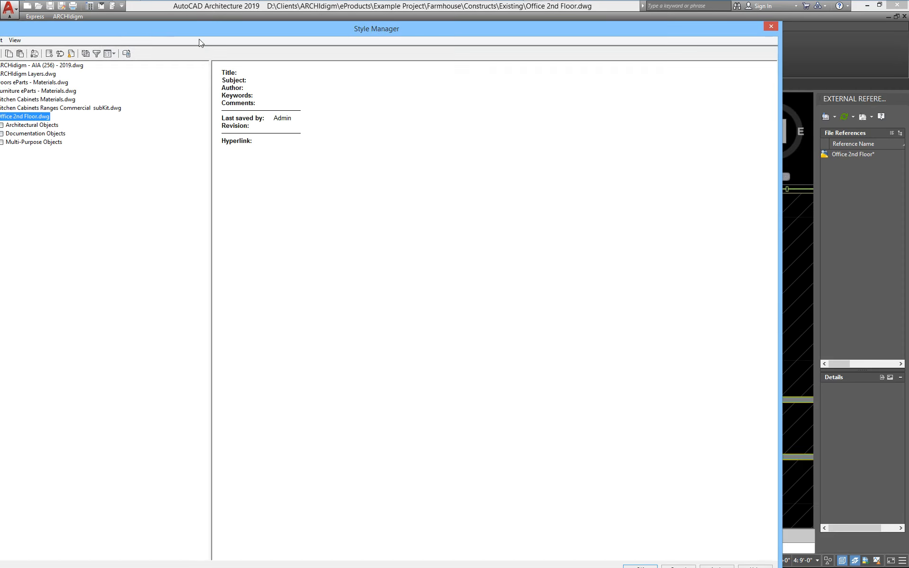
drag(199, 41, 384, 53)
click(176, 146)
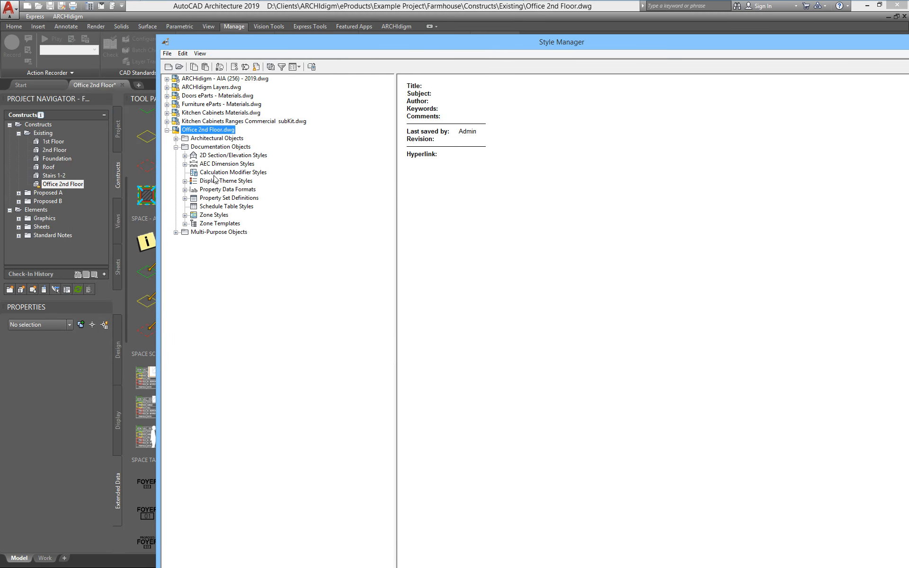
click(232, 198)
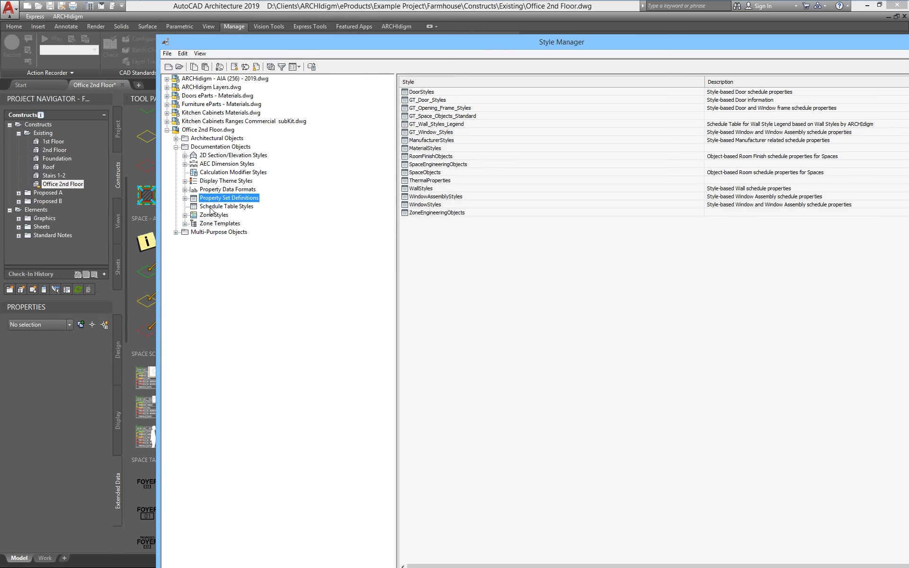
click(185, 198)
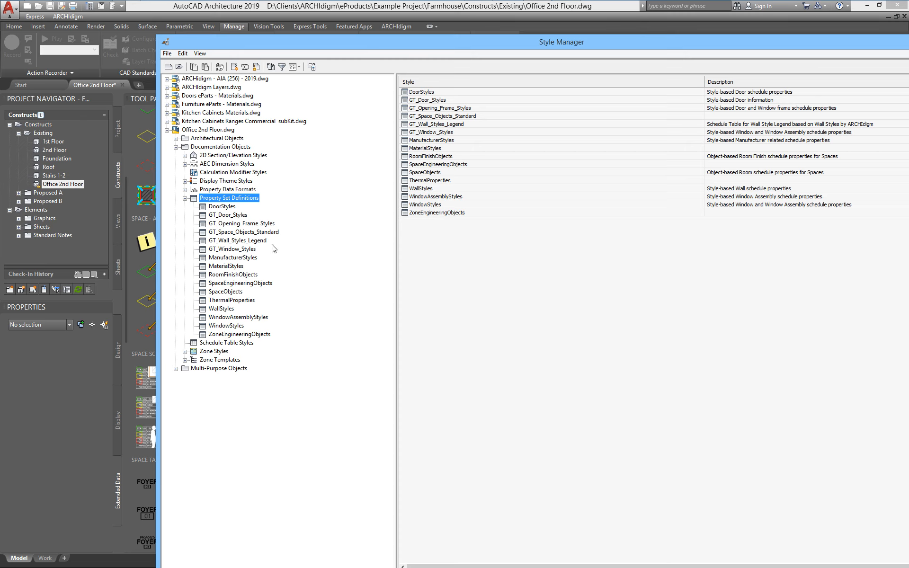
click(247, 232)
drag(522, 42, 396, 44)
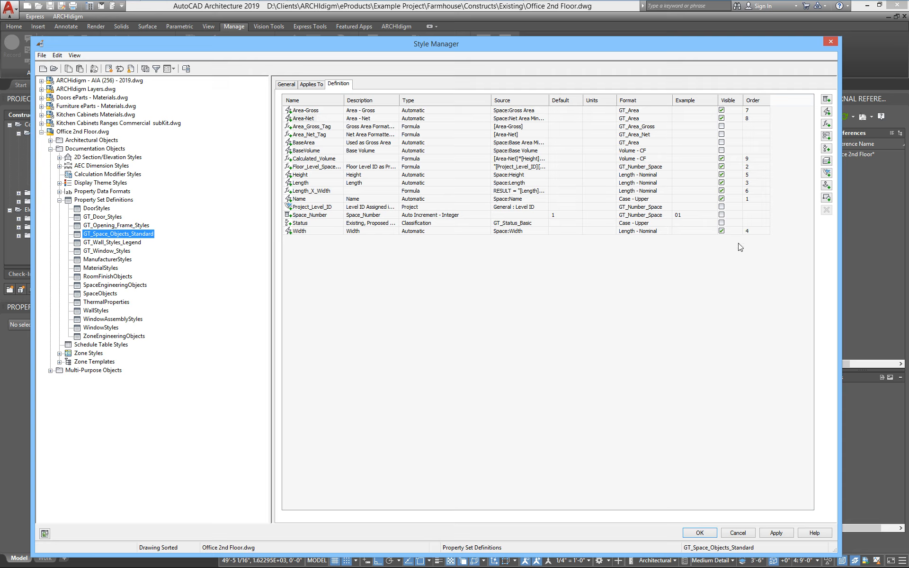
click(293, 223)
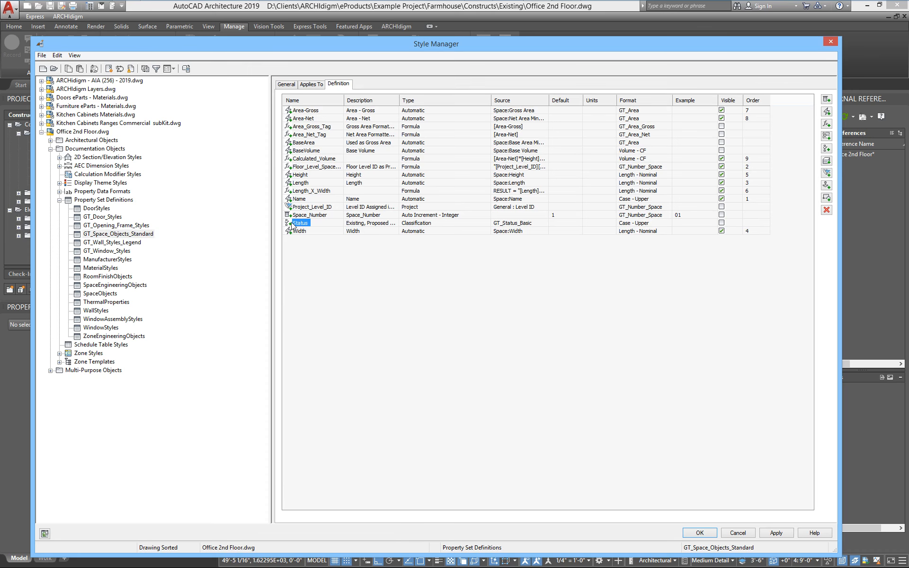
click(743, 534)
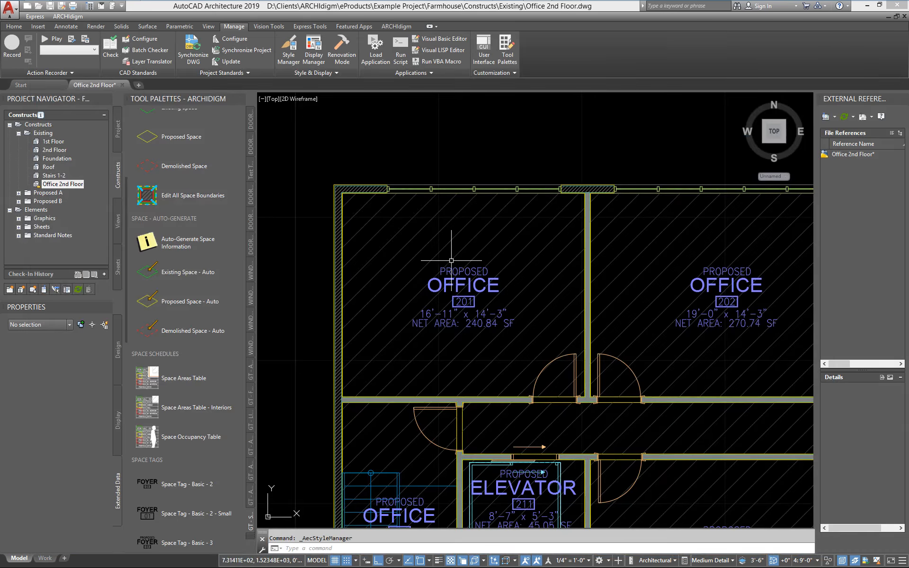
- Check the style of the office 201 space and set its GT_Status_Basic classification to Demolished - To be Removed
click(452, 260)
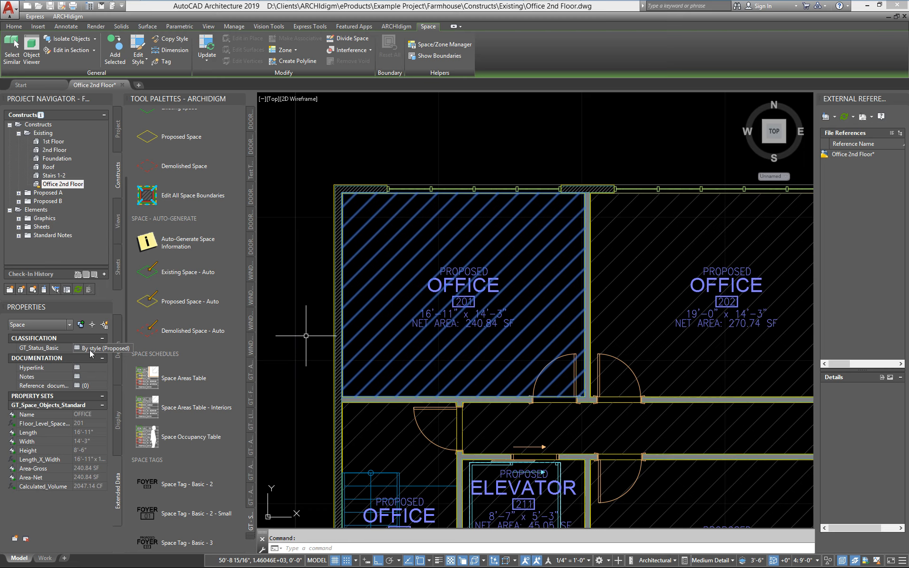
click(119, 355)
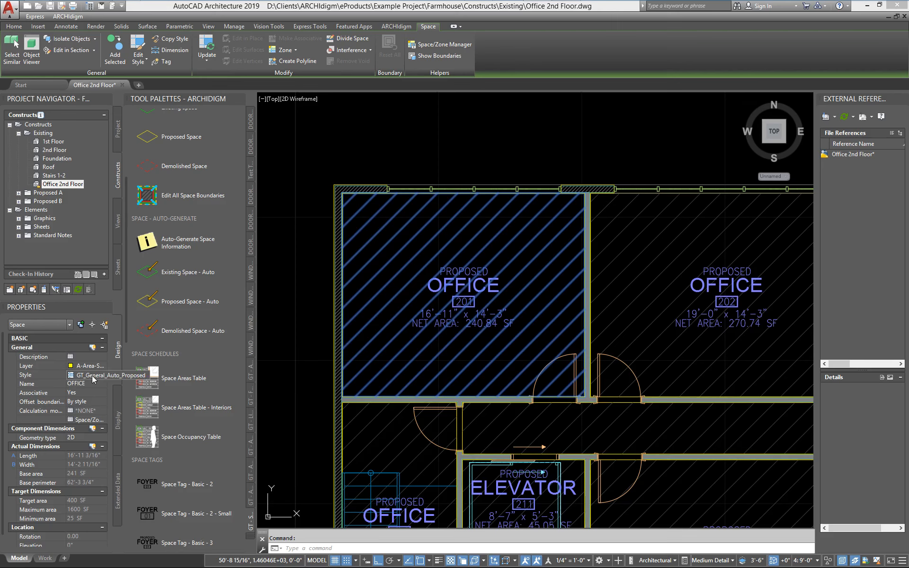
click(121, 490)
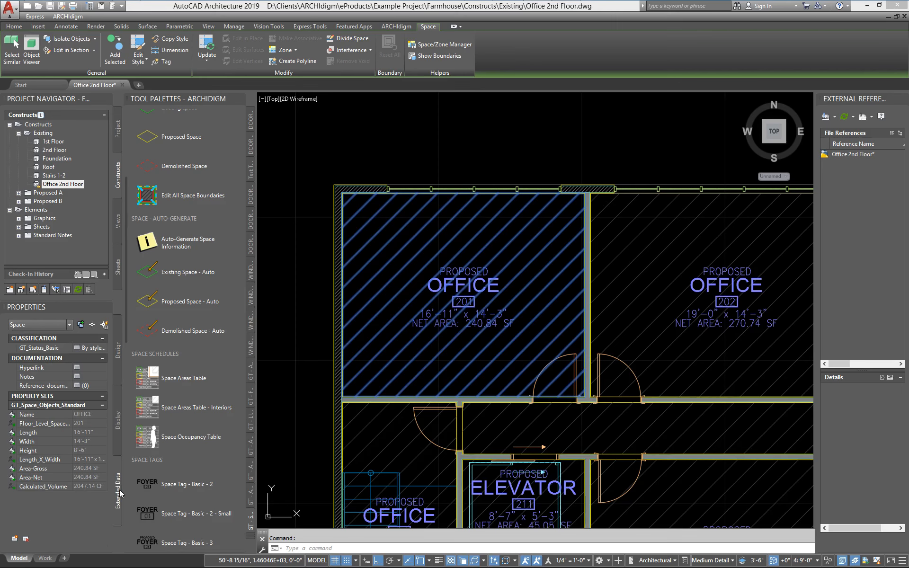
click(77, 348)
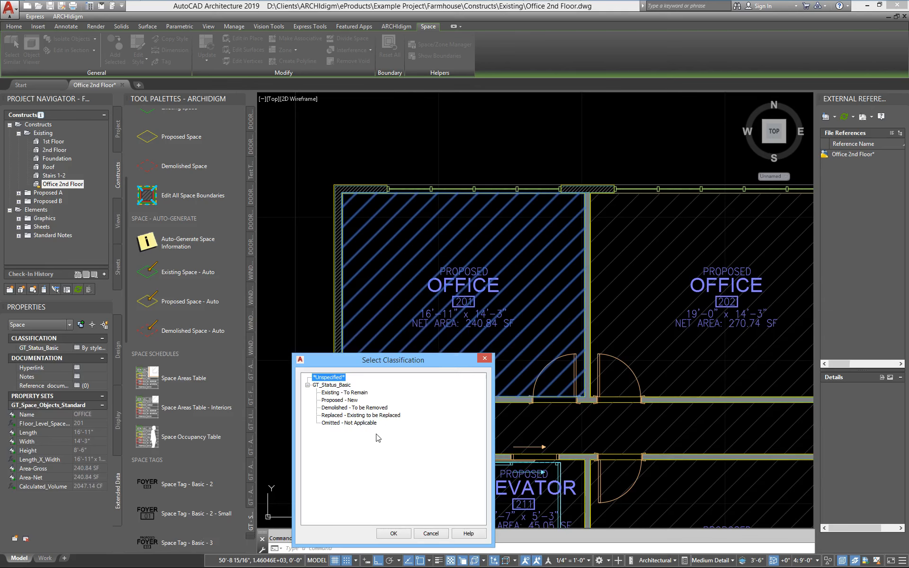
click(348, 409)
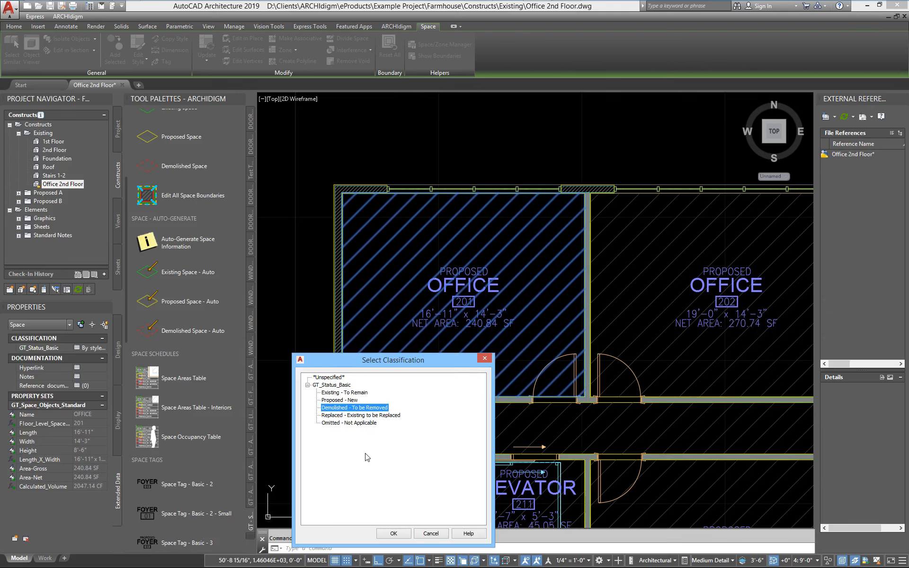
click(393, 534)
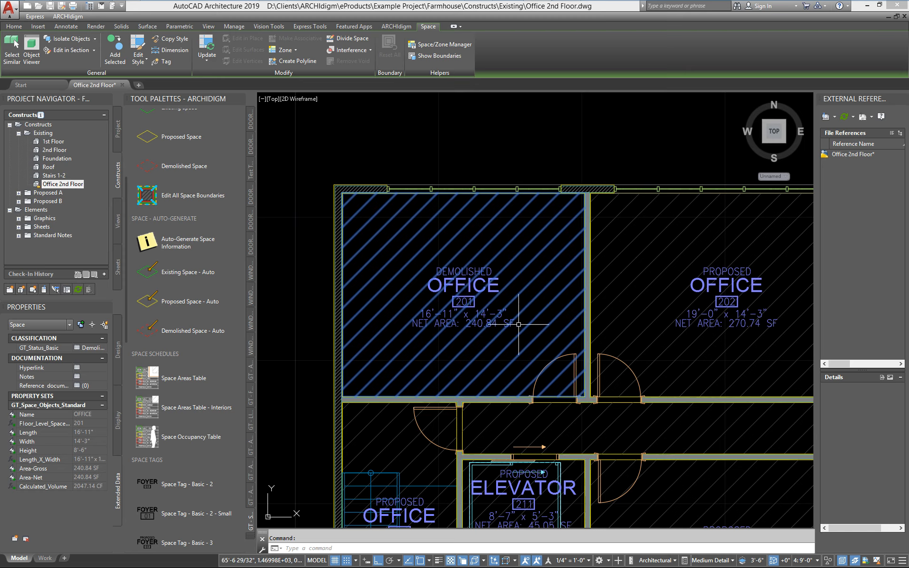
- Check the status shown in the office 201 tag and undo the classification change
scroll(495, 301, up, 4)
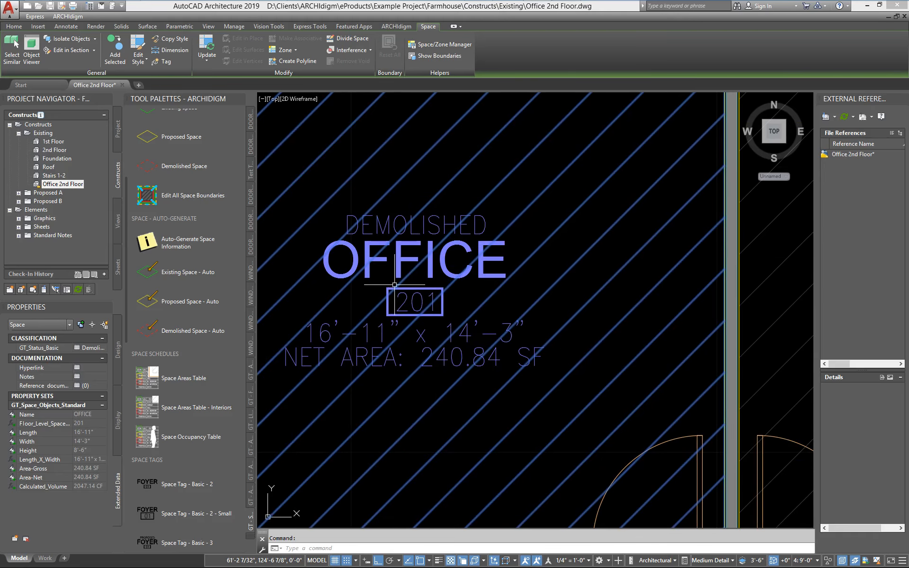
scroll(395, 285, down, 4)
scroll(440, 269, up, 1)
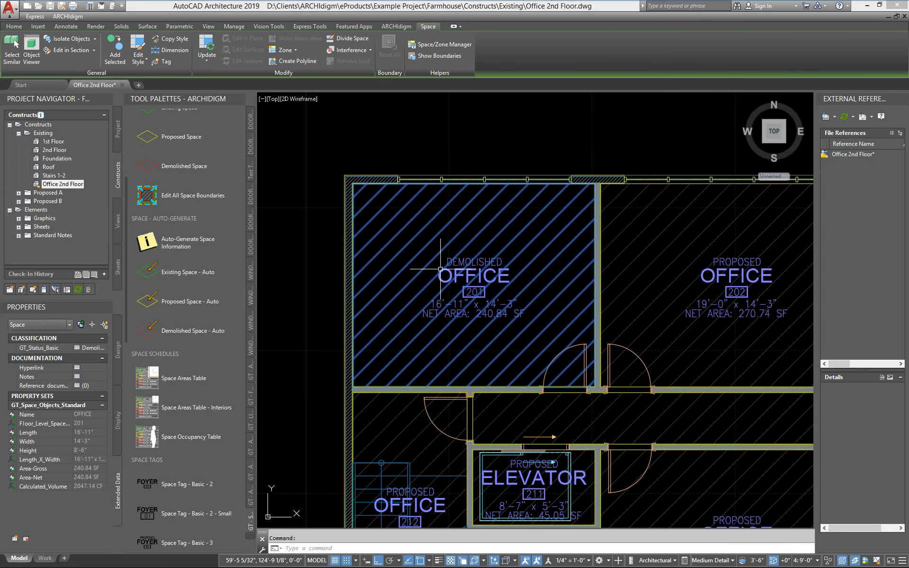
text(u)
key(Return)
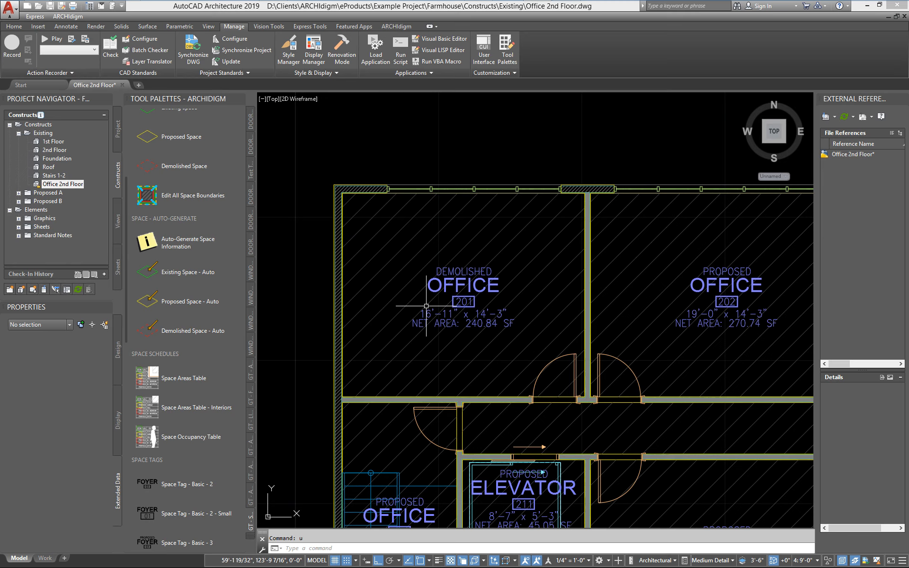
text(u)
key(Return)
- Apply the Demolished Space - Auto tool properties to the existing space in office 201
mouse_move(411, 304)
middle_down()
mouse_move(438, 268)
mouse_move(428, 262)
middle_up()
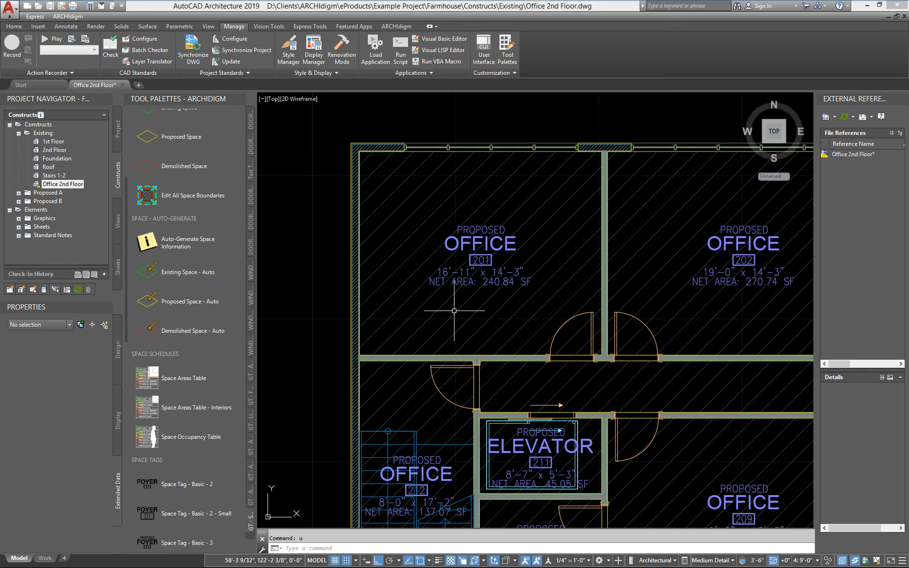
scroll(454, 310, down, 3)
middle_drag(398, 354, 510, 362)
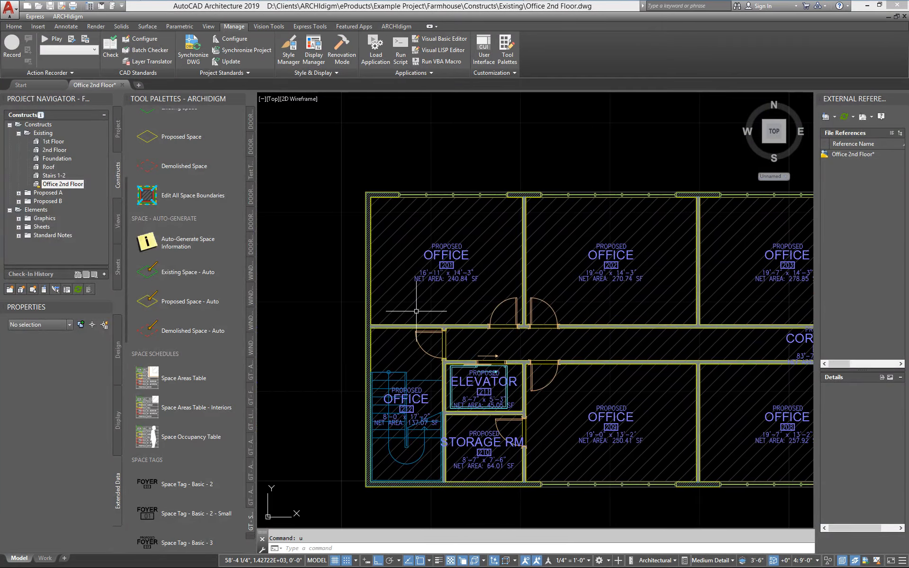
scroll(416, 311, up, 3)
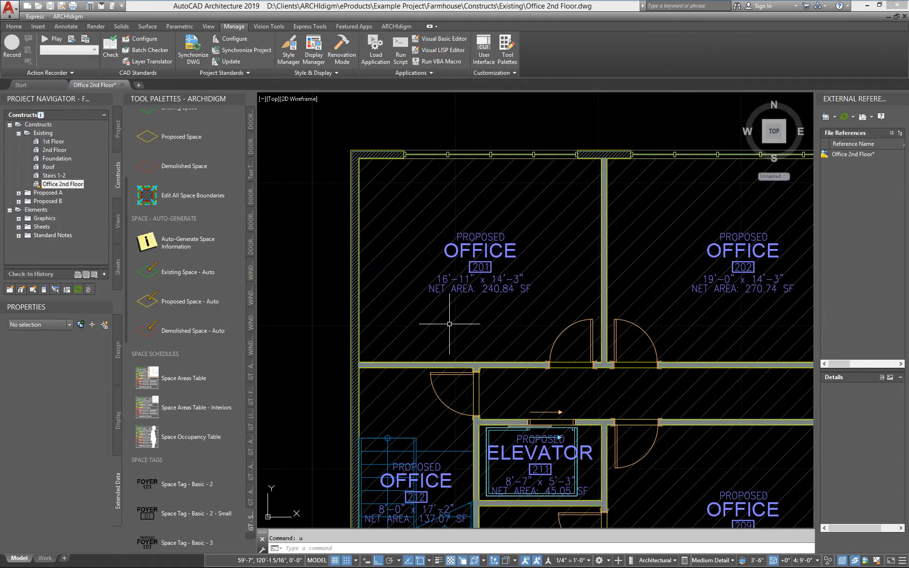
middle_drag(436, 317, 404, 335)
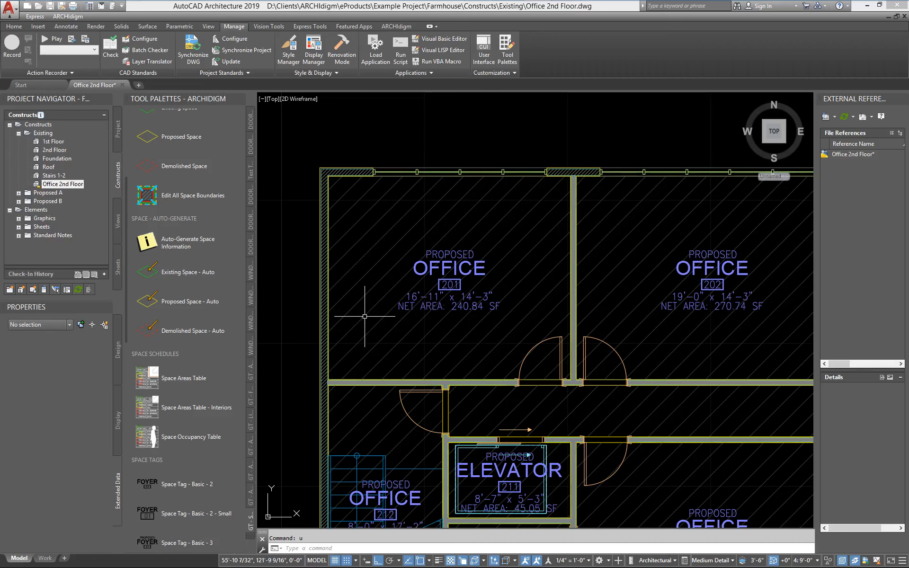
click(389, 299)
click(376, 300)
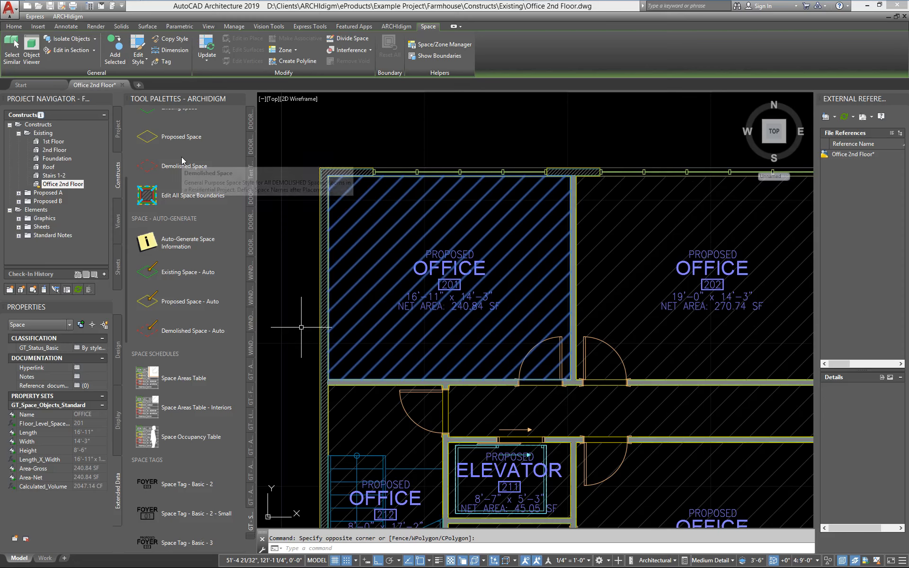
right_click(159, 334)
mouse_move(204, 336)
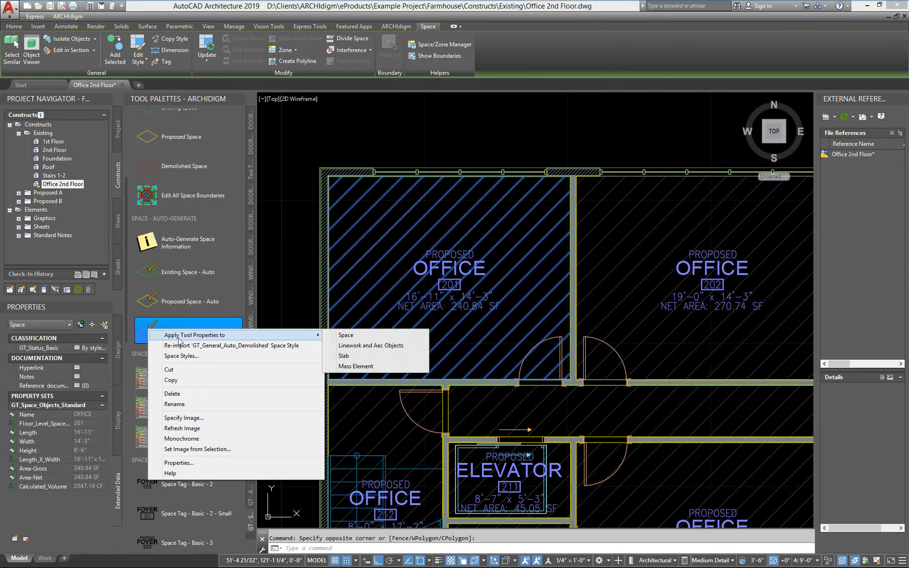
click(355, 335)
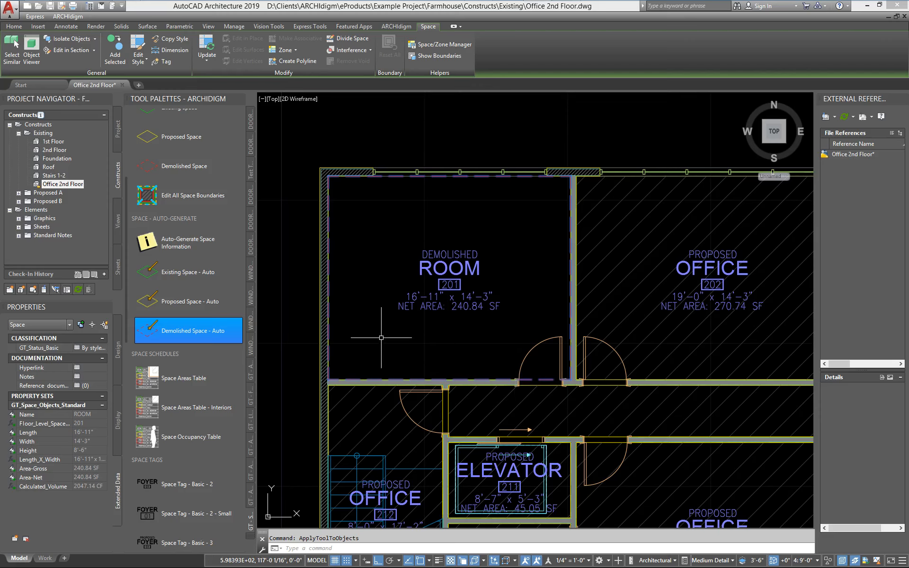
- Rename the demolished space 201 as CONFERENCE ROOM using the predefined names, and deselect it
click(121, 353)
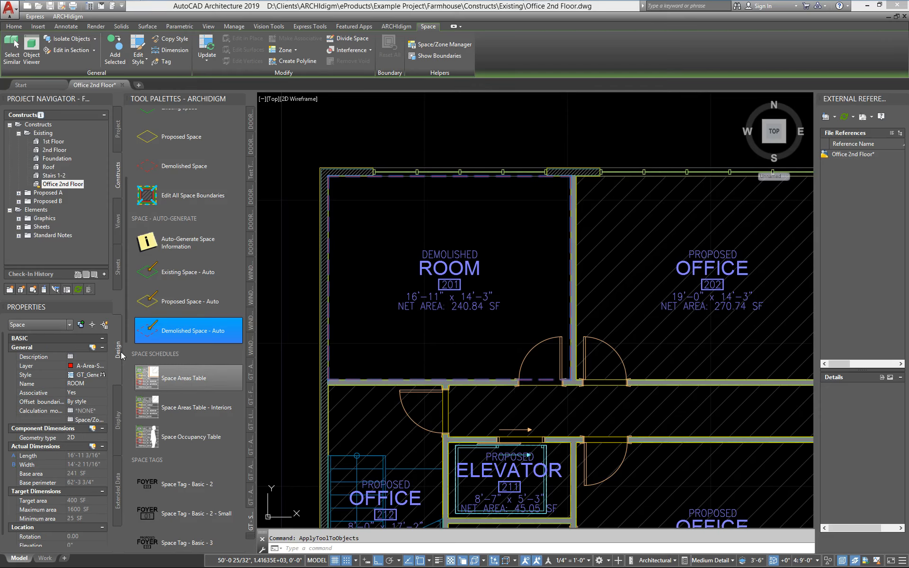
click(98, 384)
click(105, 385)
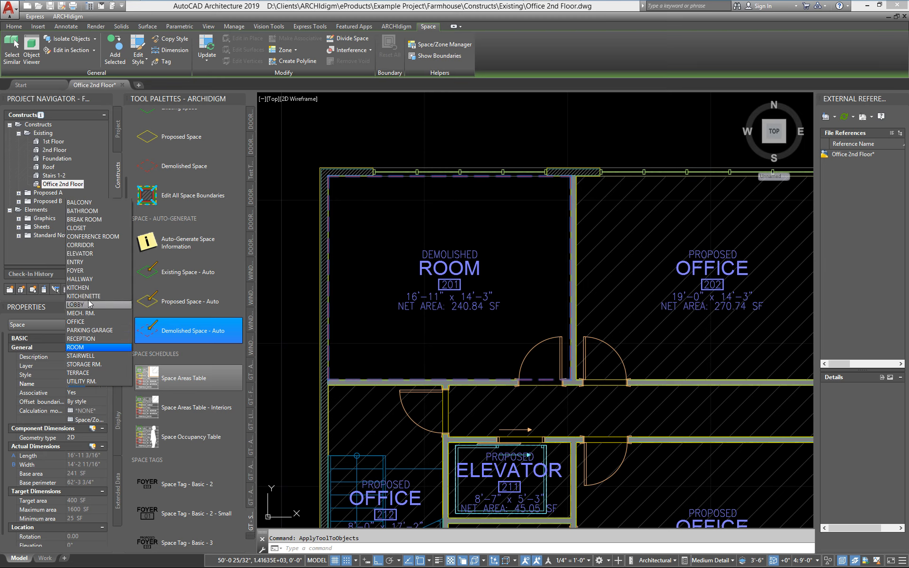
click(90, 236)
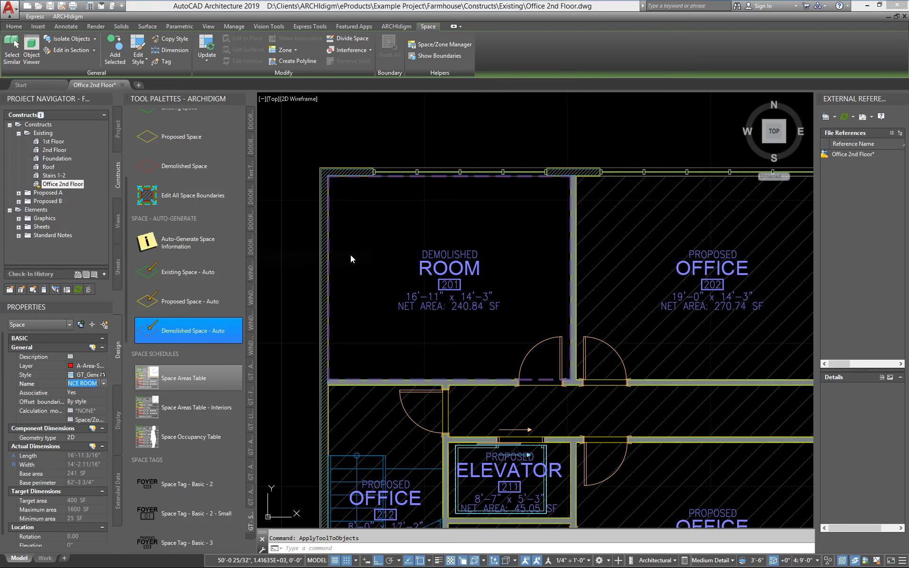
key(Escape)
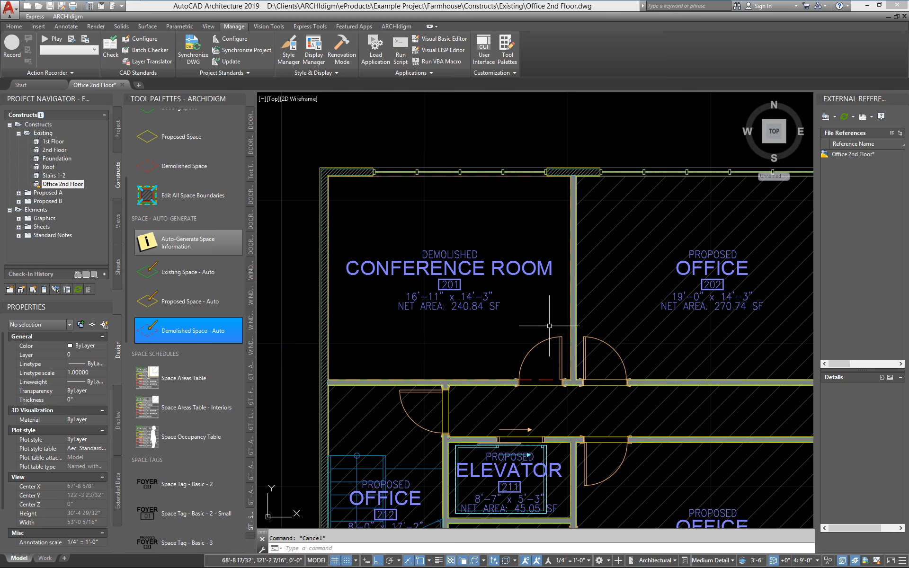
- Apply the Existing Space - Auto tool properties to the proposed space in office 204
middle_drag(544, 378, 499, 349)
scroll(500, 349, up, 4)
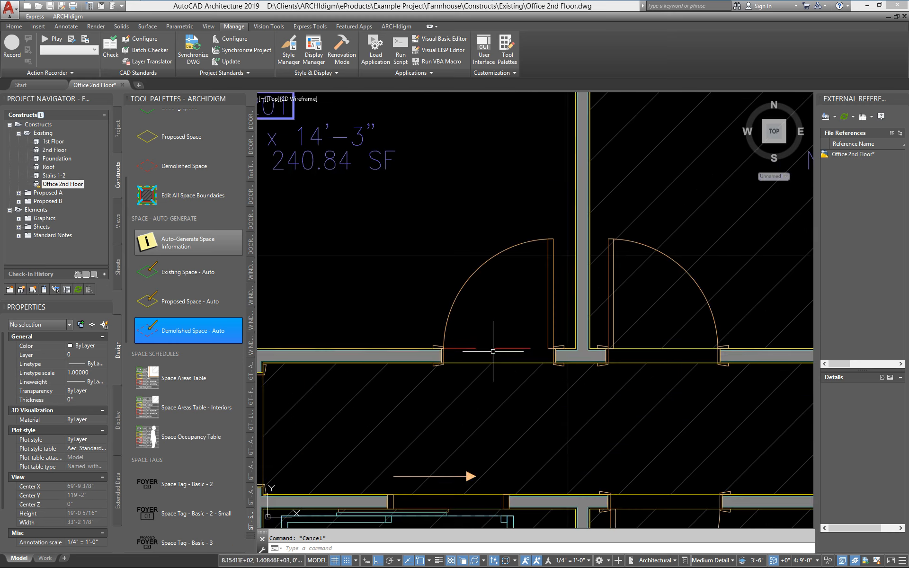
scroll(460, 360, down, 5)
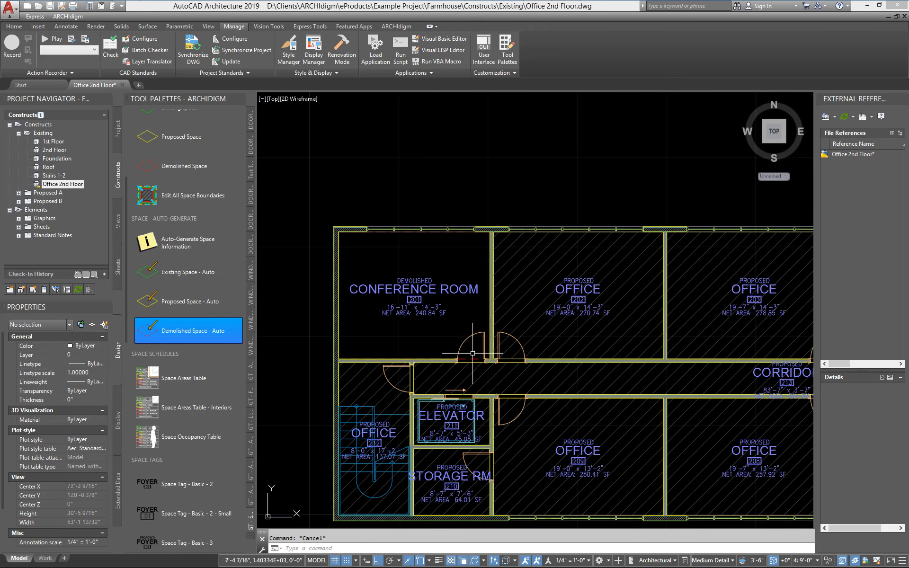
scroll(472, 358, up, 3)
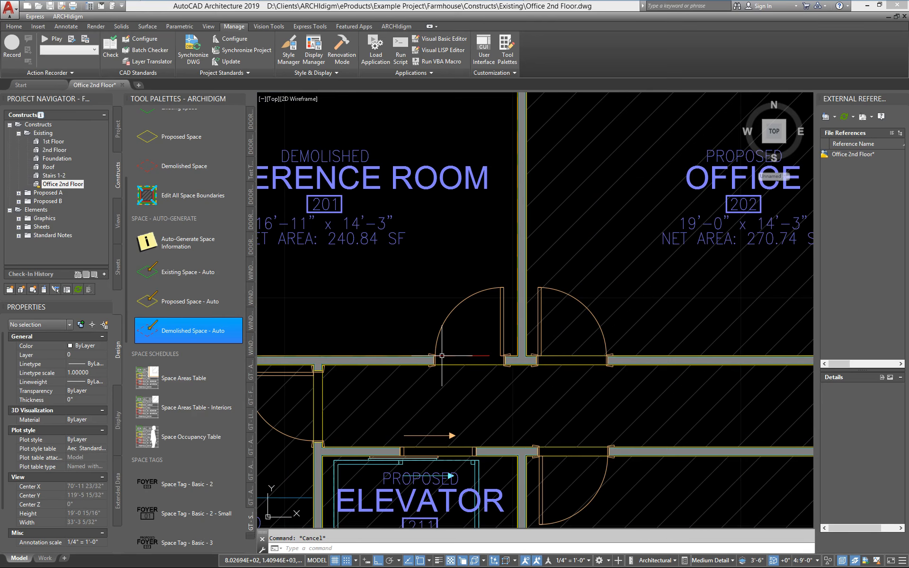
scroll(443, 353, down, 2)
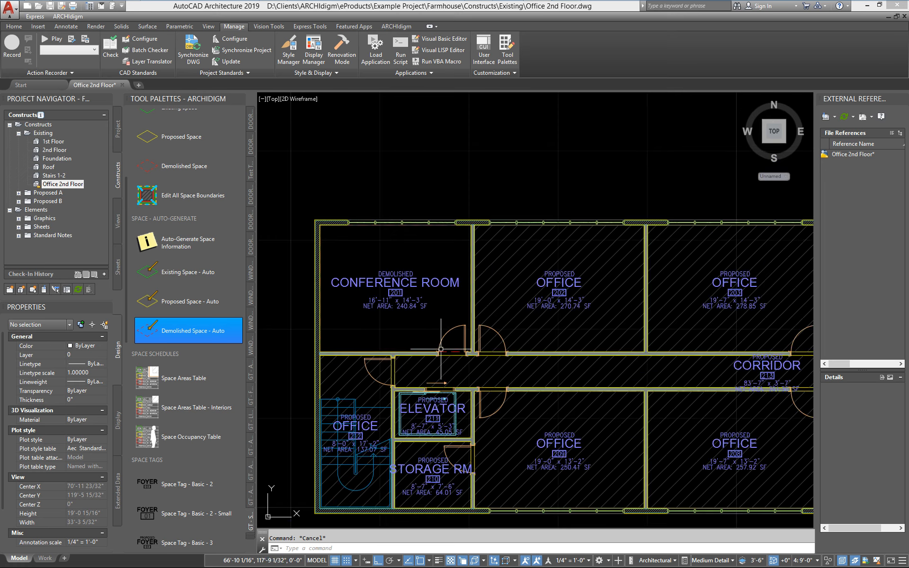
mouse_move(542, 343)
middle_down()
mouse_move(365, 325)
mouse_move(200, 327)
middle_up()
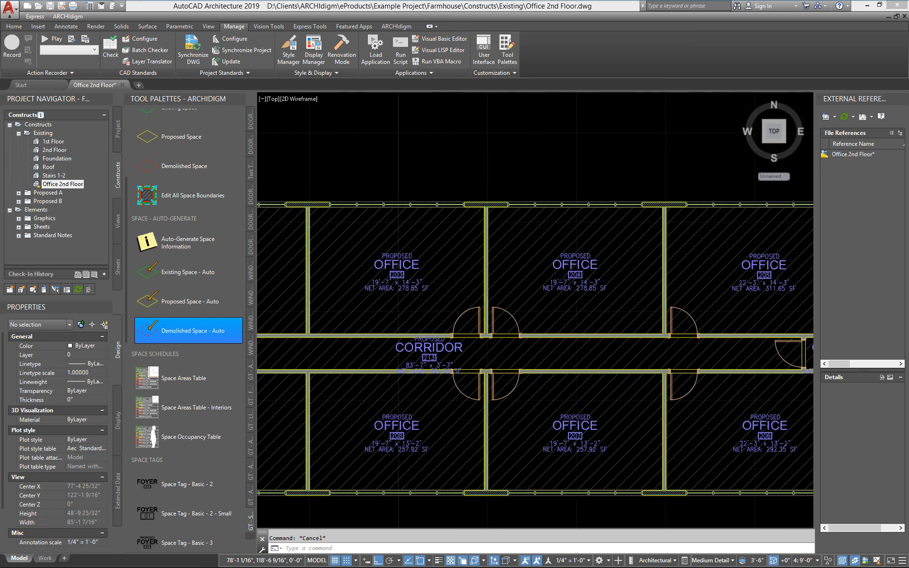
middle_drag(531, 325, 467, 319)
click(469, 313)
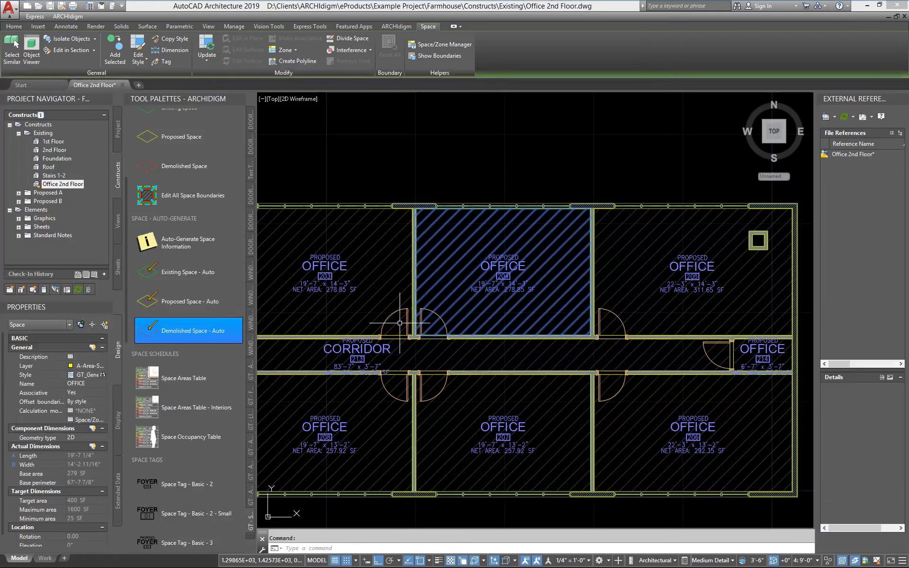
right_click(154, 272)
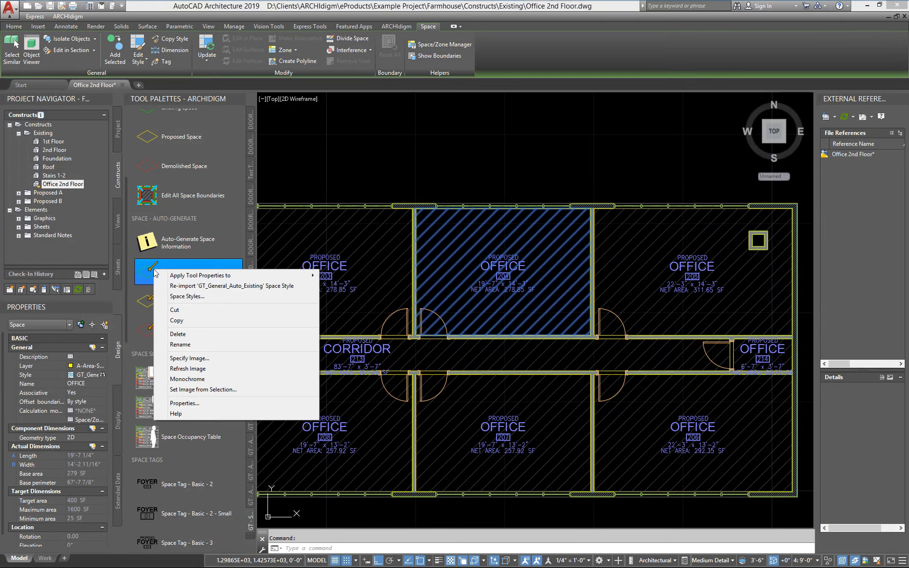
click(329, 279)
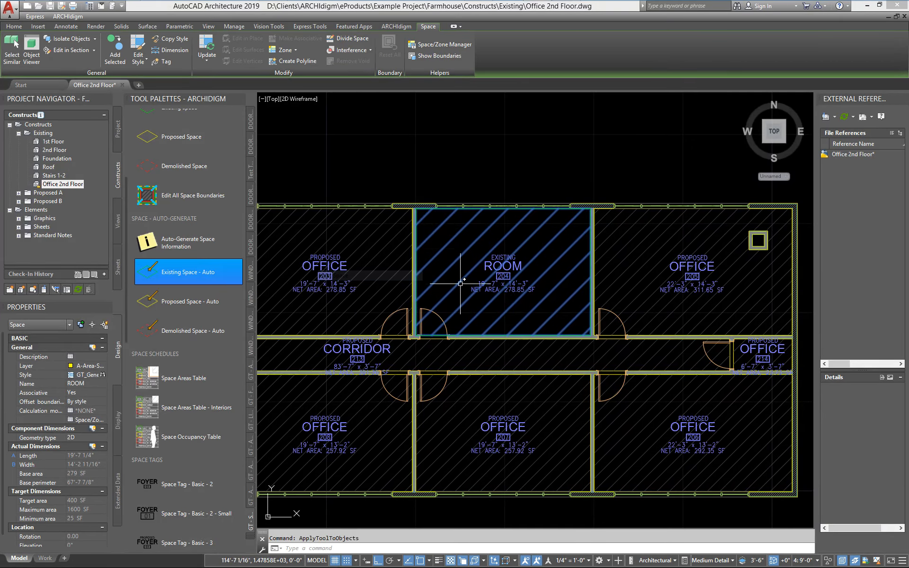
- Rename the space in office 204 as OFFICE using the predefined names, and deselect it
click(90, 383)
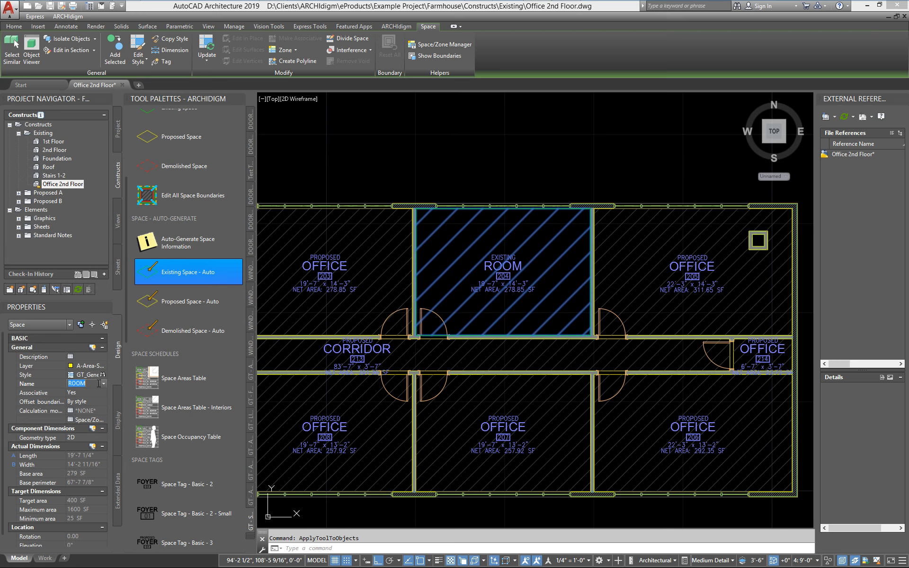
click(103, 383)
click(86, 327)
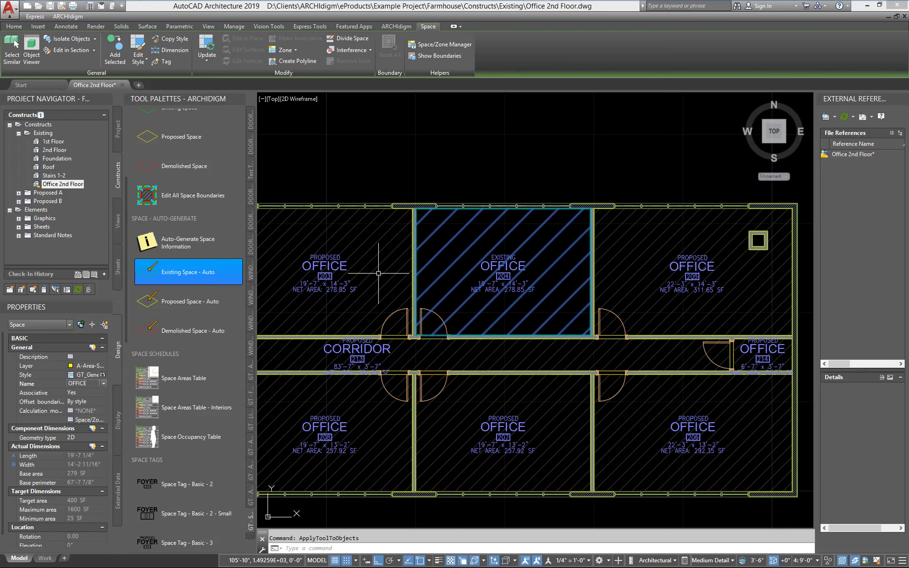
key(Escape)
- Edit the style of the office 204 space and open the display properties of its Plan representation
scroll(511, 270, up, 4)
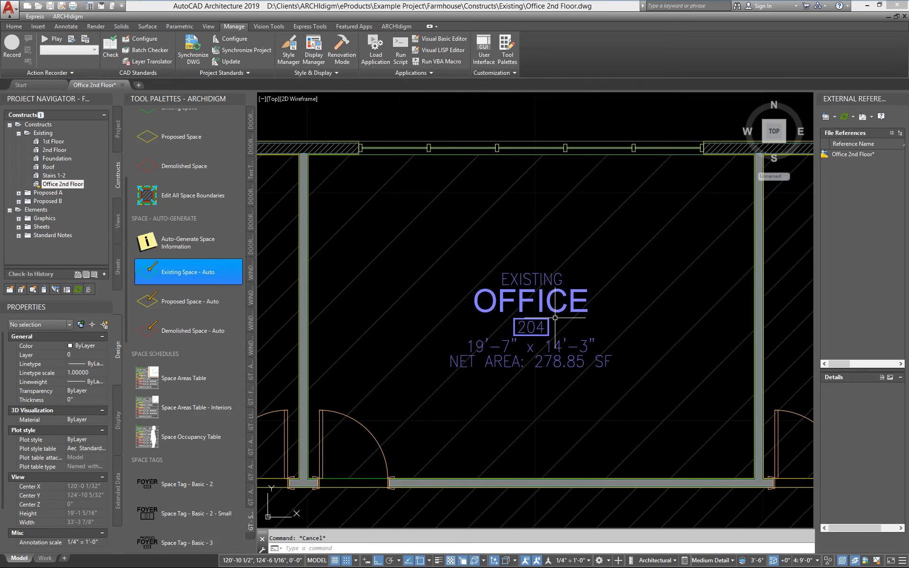
scroll(557, 311, down, 3)
scroll(507, 216, up, 3)
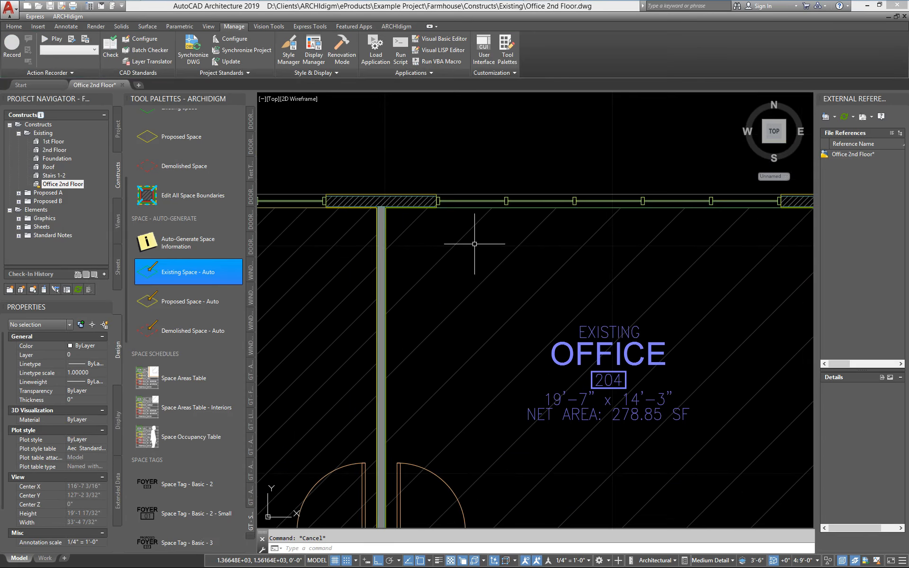
scroll(473, 243, down, 4)
mouse_move(444, 290)
middle_down()
mouse_move(587, 263)
mouse_move(692, 279)
mouse_move(523, 288)
mouse_move(525, 297)
mouse_move(595, 301)
middle_up()
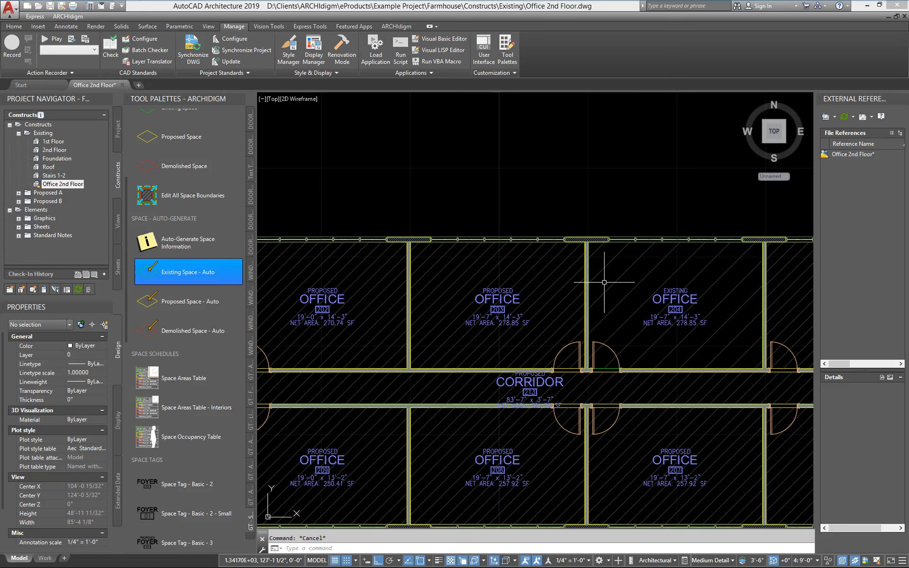
middle_drag(619, 265, 486, 258)
click(485, 258)
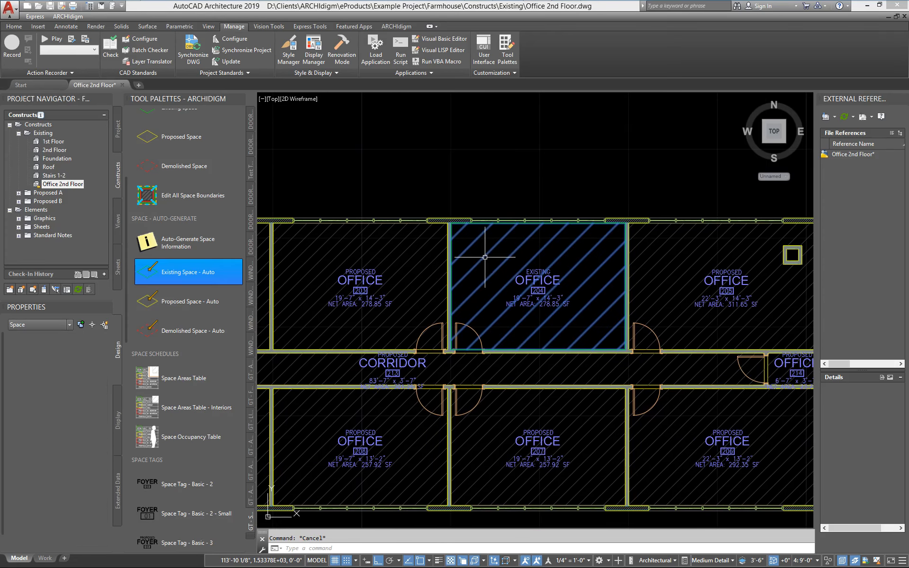
right_click(485, 258)
click(501, 455)
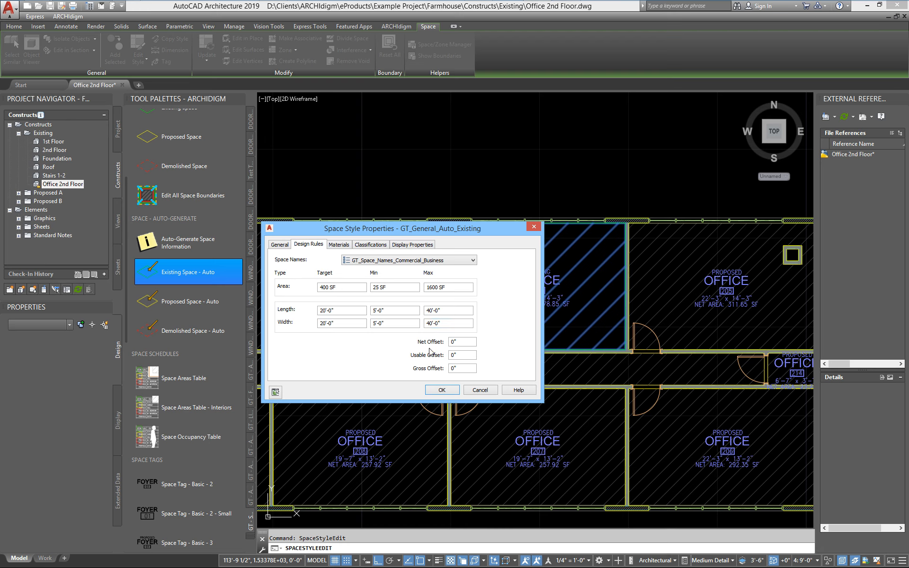
click(398, 246)
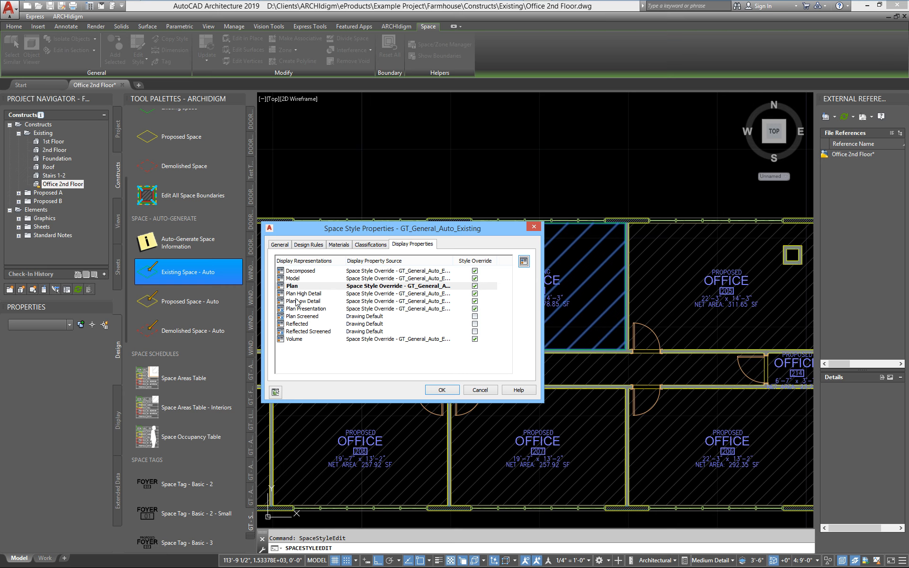
click(523, 261)
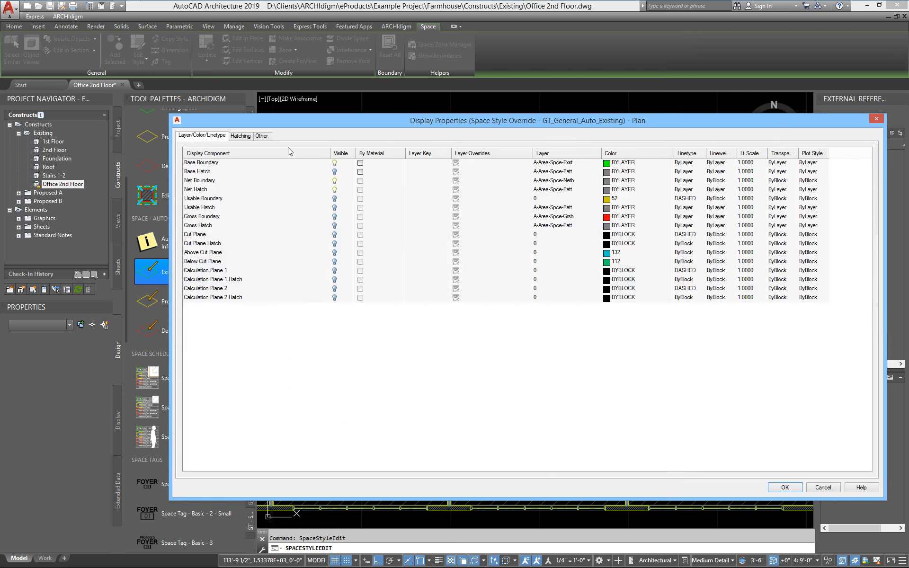
- Set the Net Hatch scale to 3'-0" for the Plan representation of GT_General_Auto_Existing and accept the style changes
click(242, 136)
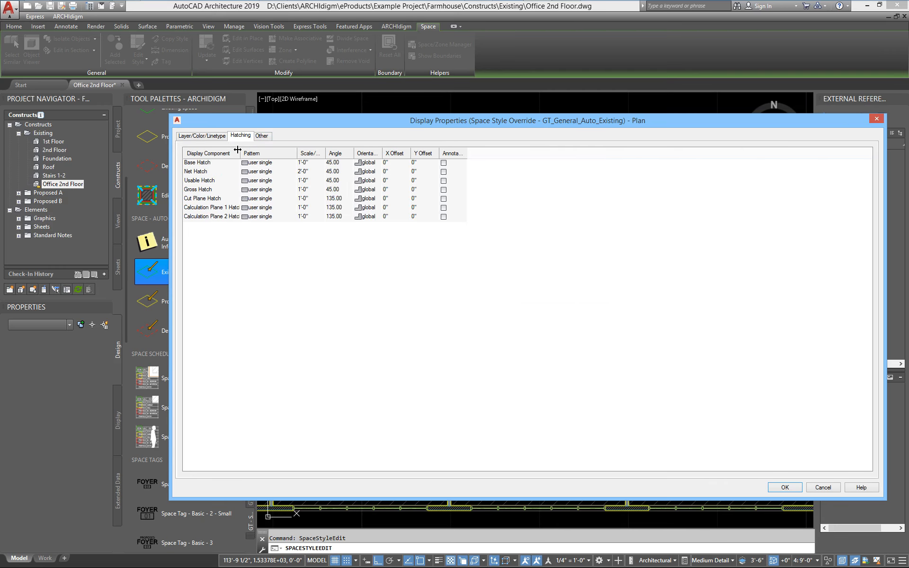
drag(238, 150, 273, 157)
click(201, 137)
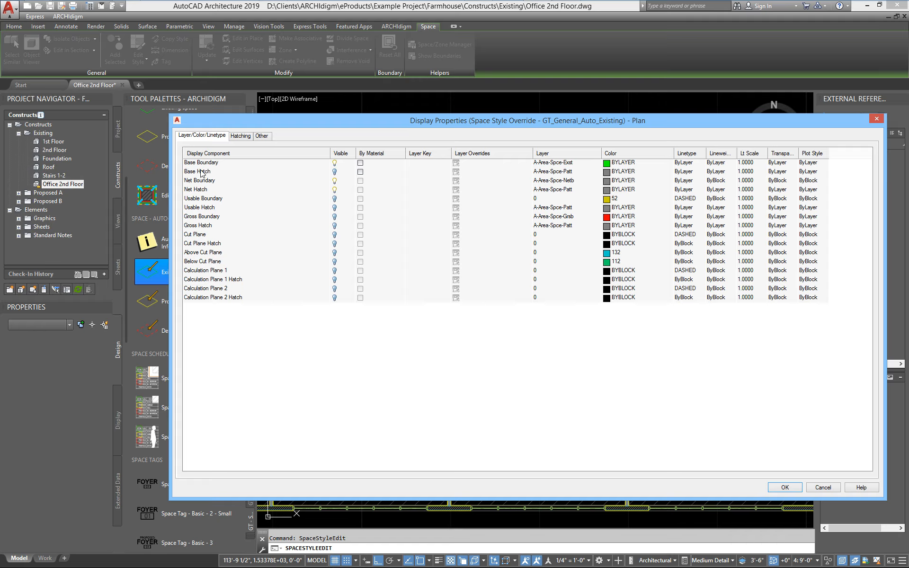
click(200, 191)
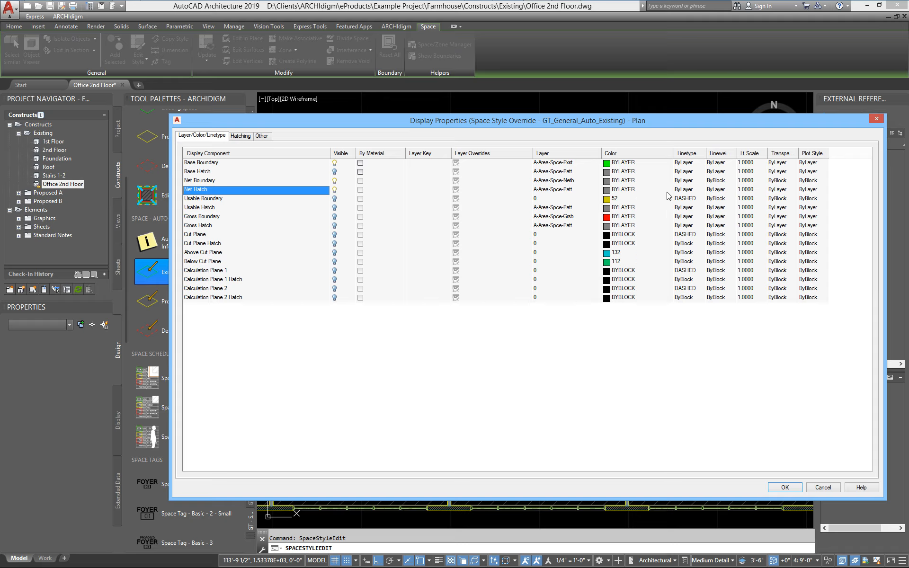
click(241, 136)
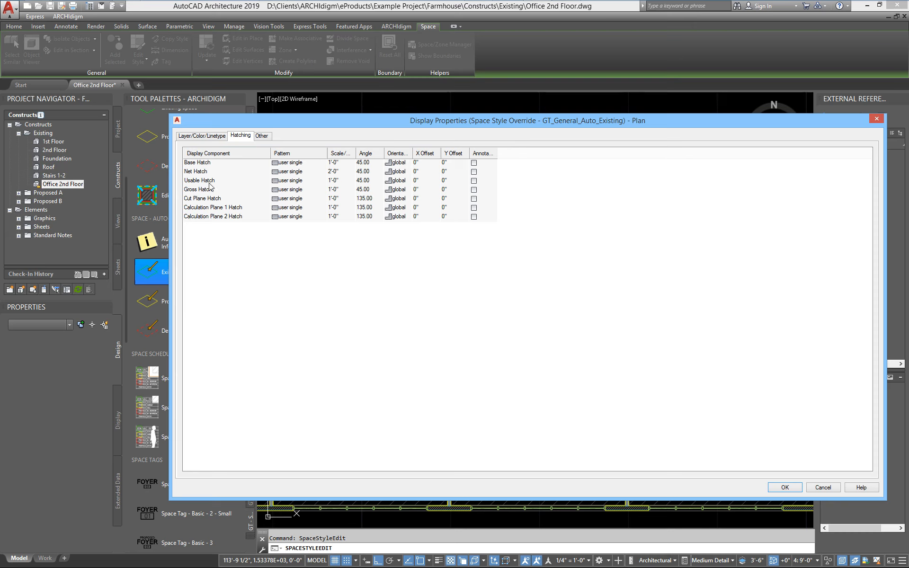
click(205, 165)
click(348, 171)
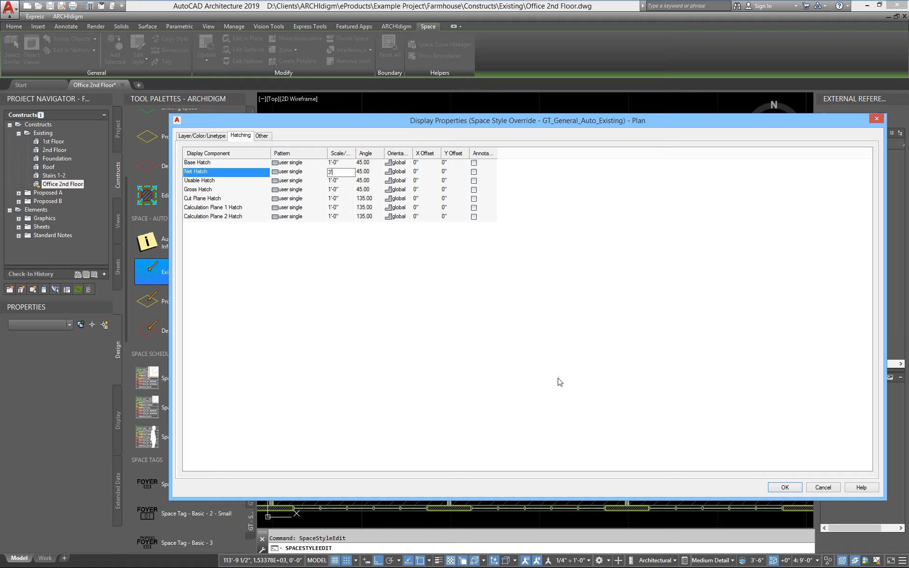
click(784, 488)
click(441, 391)
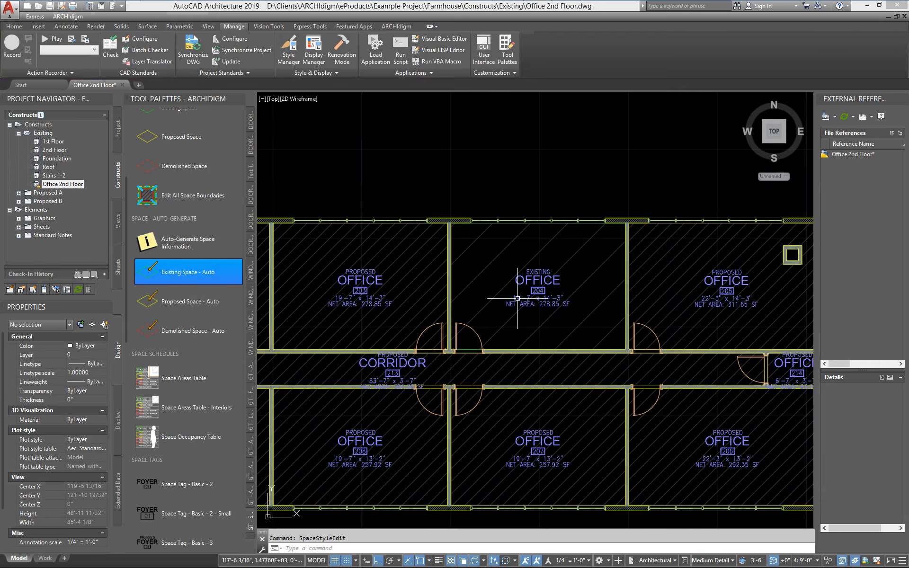
- Compare the hatch spacing of existing office 204 with that of the surrounding proposed offices
scroll(516, 301, down, 3)
scroll(516, 301, up, 2)
scroll(516, 301, down, 3)
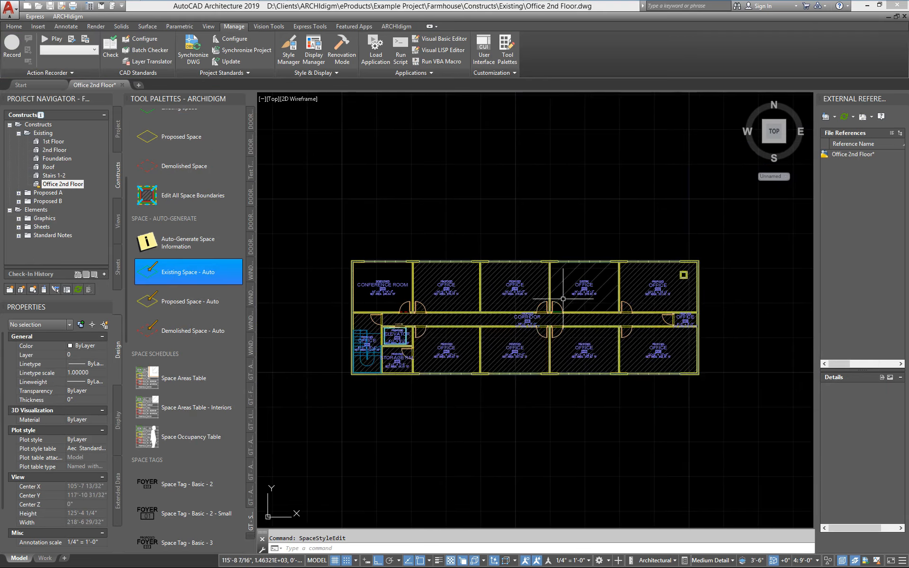
mouse_move(541, 304)
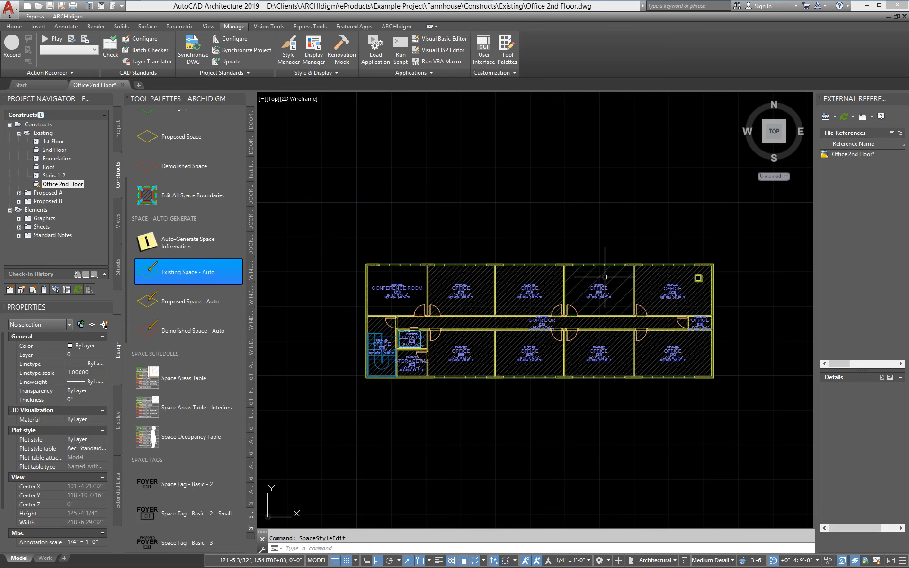
scroll(724, 313, up, 5)
mouse_move(671, 331)
middle_down()
mouse_move(578, 356)
mouse_move(584, 383)
middle_up()
middle_drag(384, 349, 763, 336)
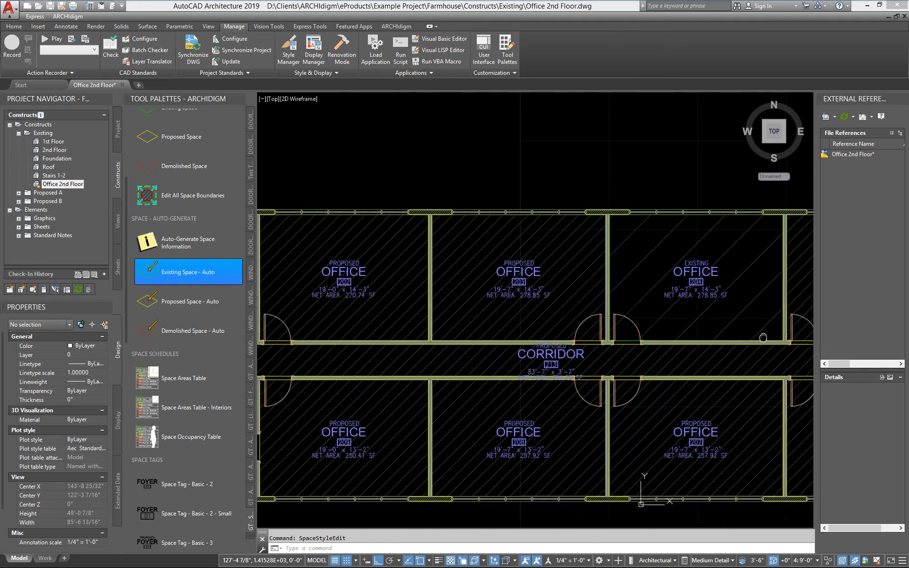
- Select the proposed space in office 206, in the building's lower corner beside office 207
scroll(763, 336, down, 2)
middle_drag(440, 373, 179, 287)
scroll(536, 307, up, 4)
middle_drag(543, 365, 418, 336)
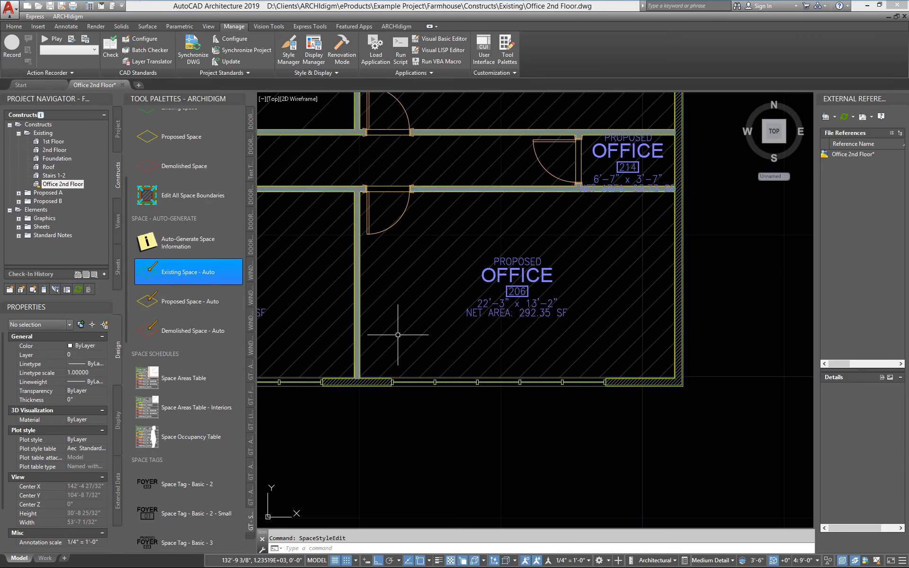
click(416, 341)
click(387, 341)
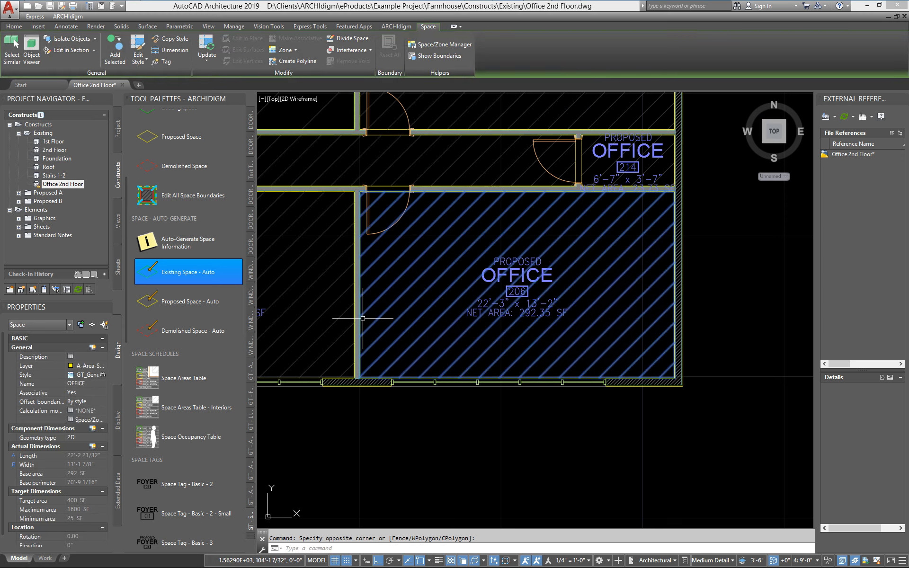
- Examine where the net boundary and hatch of the office 206 space meet the surrounding walls
scroll(372, 342, up, 2)
scroll(409, 338, down, 2)
middle_drag(410, 339, 387, 369)
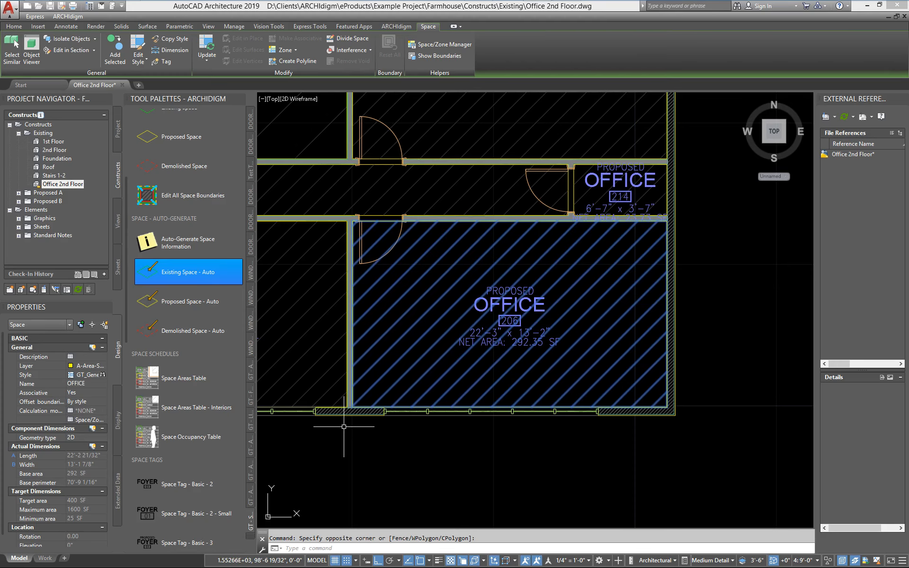
scroll(345, 426, up, 3)
scroll(355, 426, up, 3)
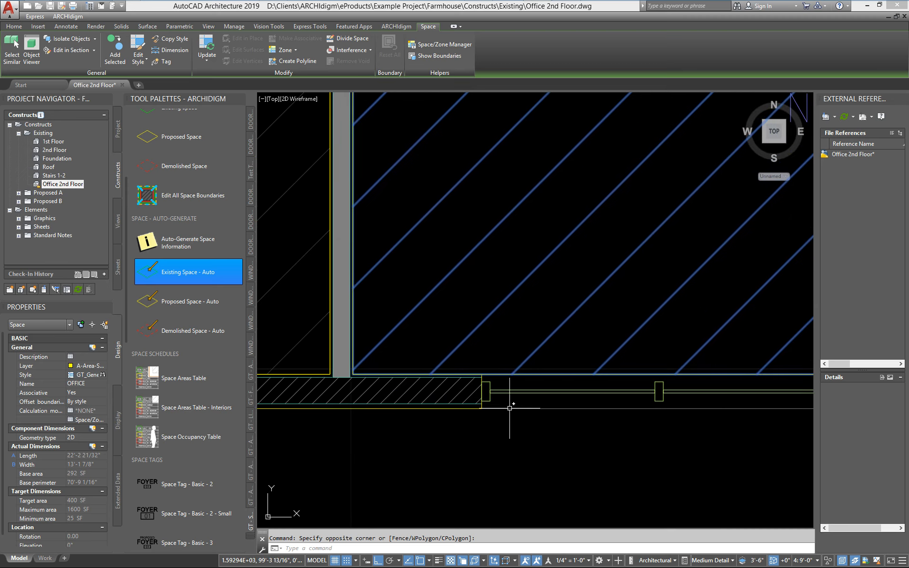
scroll(509, 409, down, 6)
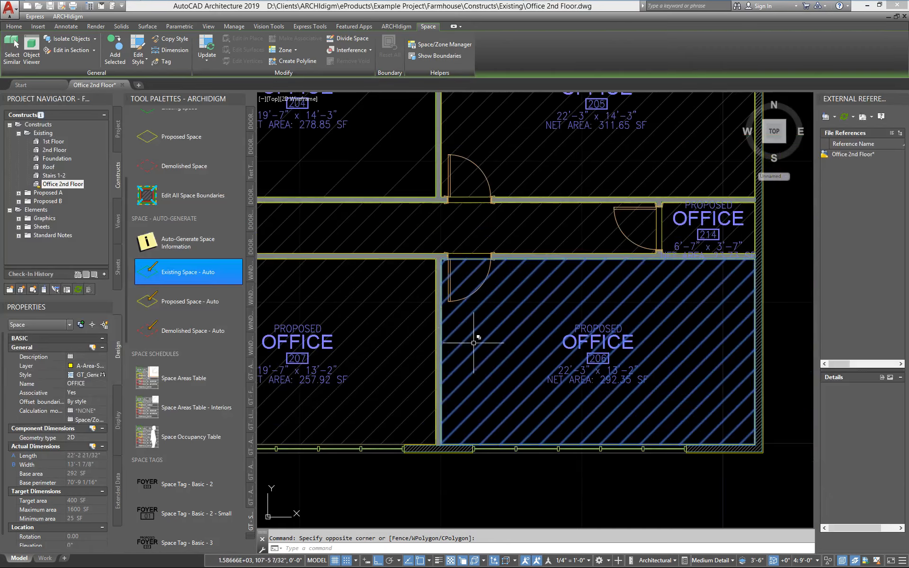
middle_drag(473, 343, 413, 347)
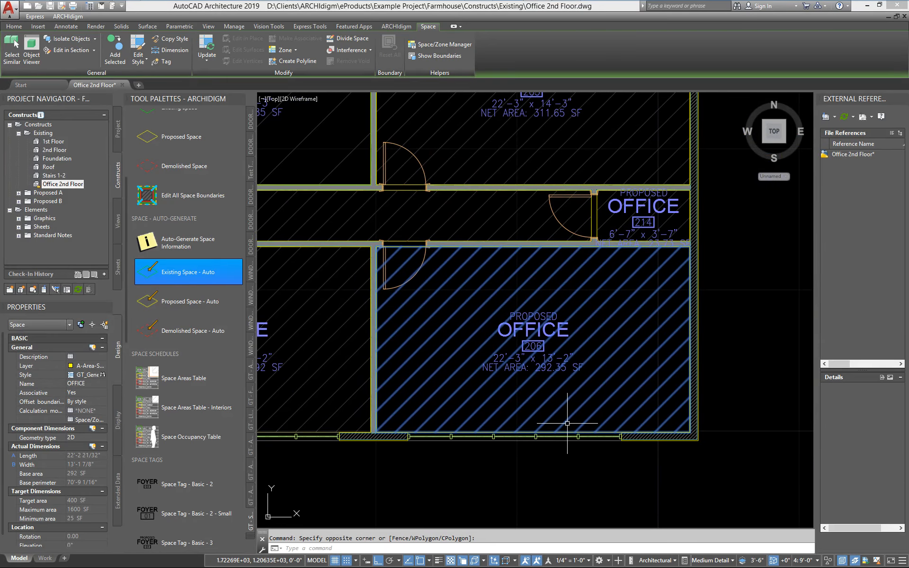
middle_drag(416, 294, 442, 305)
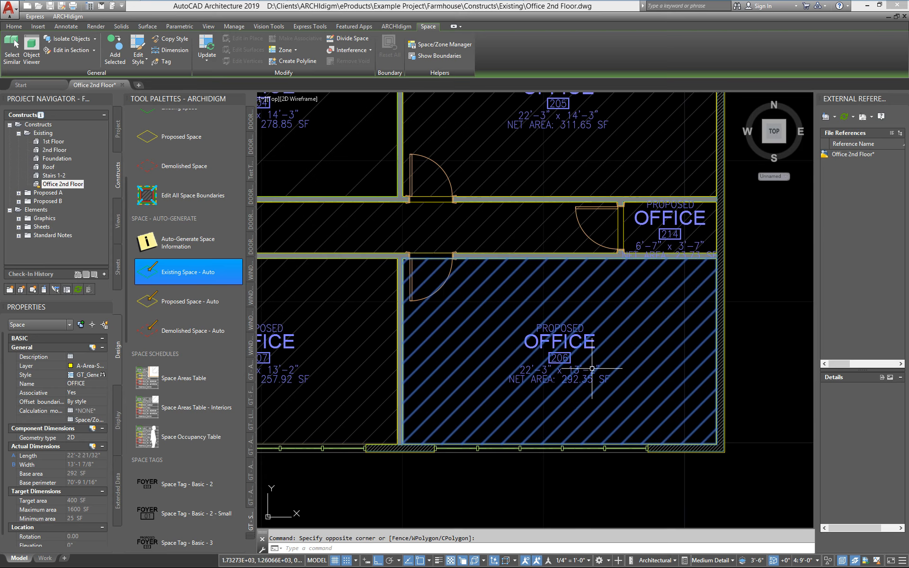
- Look over the space names list imports and the rectangular space tools among the ARCHIdigm tools
mouse_move(589, 356)
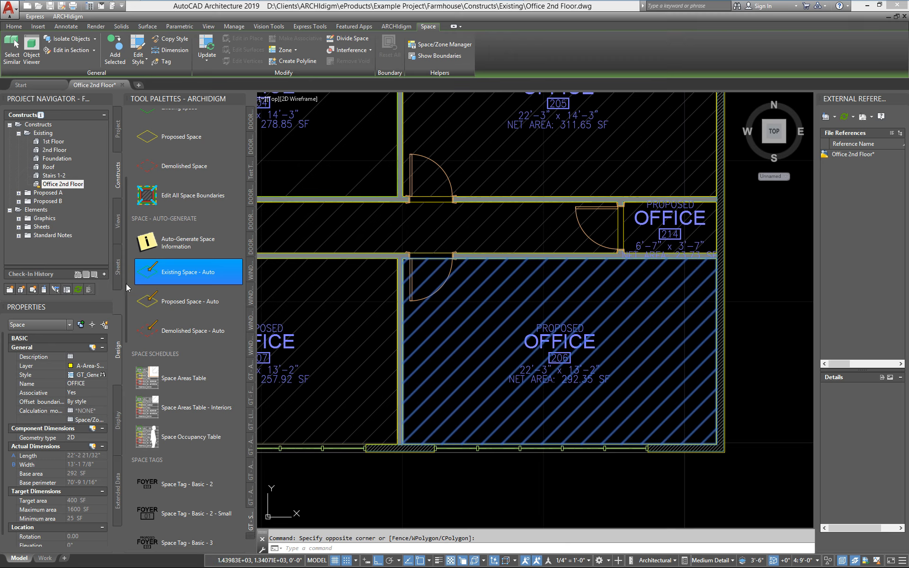
drag(125, 283, 122, 208)
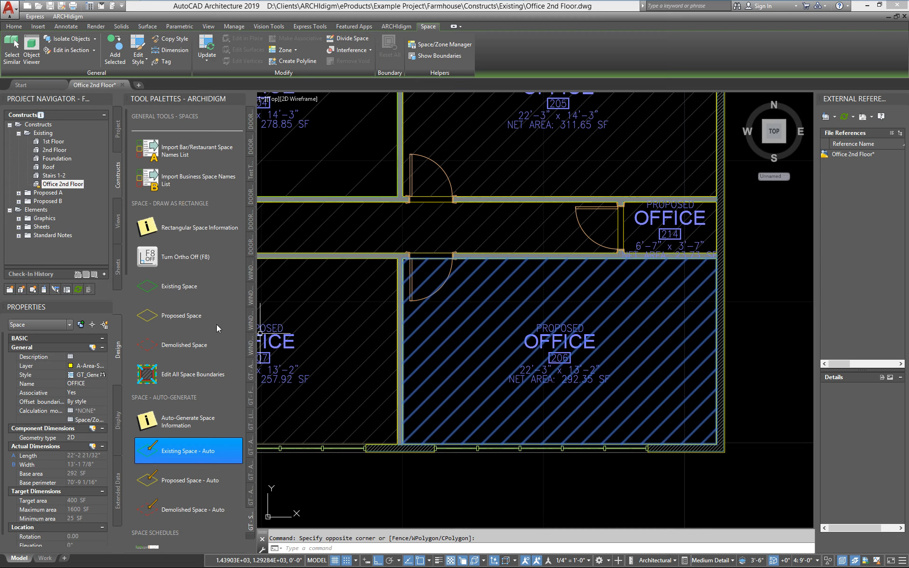
- Apply the Proposed Space tool's properties to the selected office 206 space
right_click(152, 323)
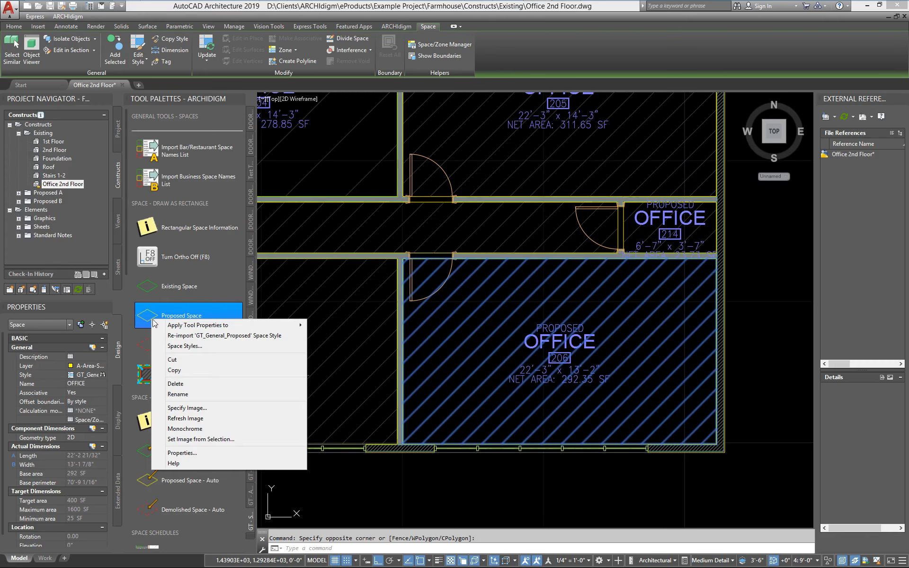
mouse_move(191, 326)
click(327, 325)
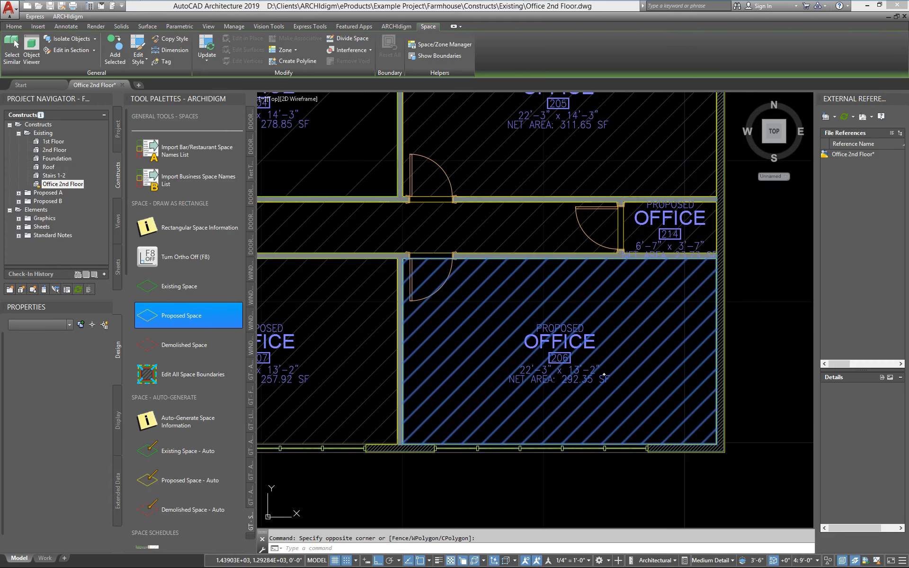
scroll(505, 342, down, 10)
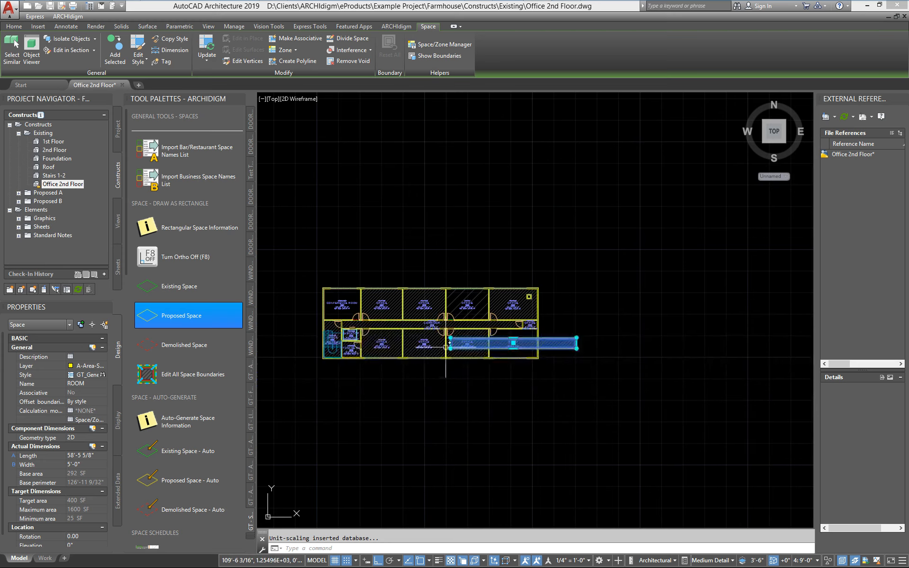
- Examine the outline and hatch of space 206 against the surrounding walls, from its end at office 207 to its opposite end
scroll(448, 347, up, 6)
middle_drag(428, 355, 312, 358)
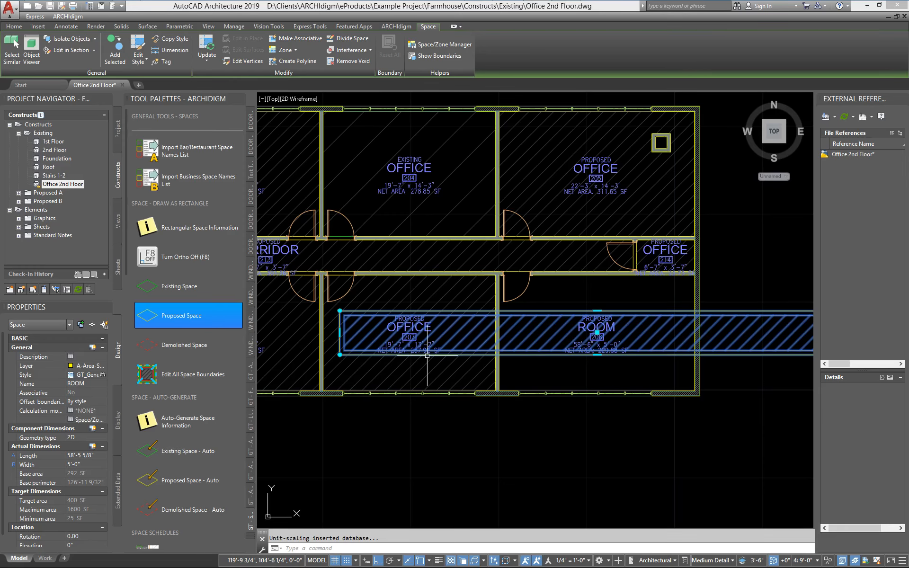
middle_drag(438, 359, 404, 359)
scroll(404, 359, down, 2)
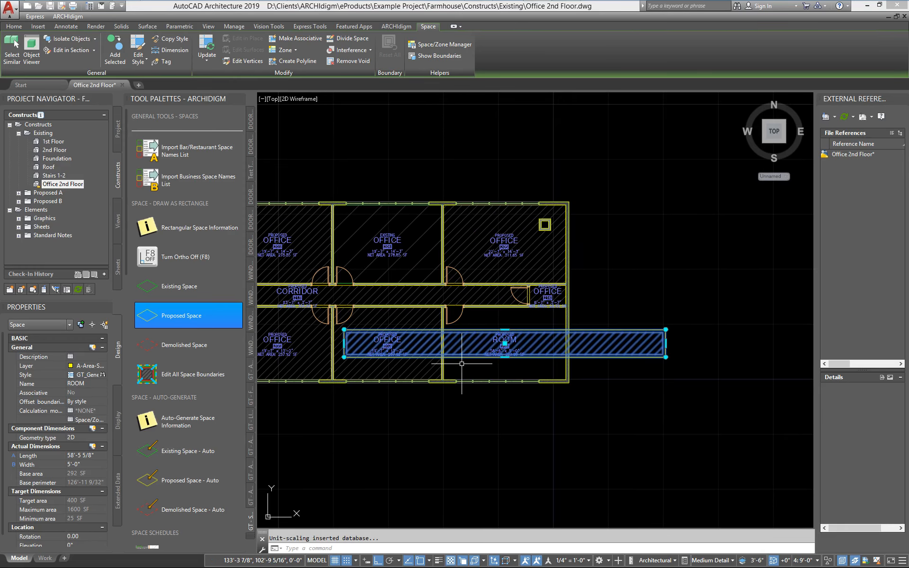
scroll(462, 363, up, 2)
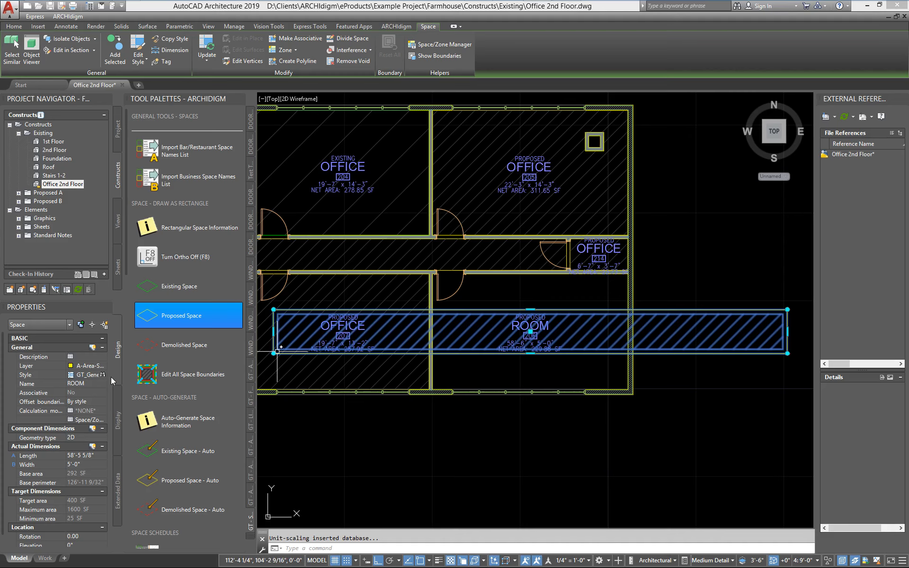
middle_drag(388, 337, 444, 338)
scroll(371, 337, up, 4)
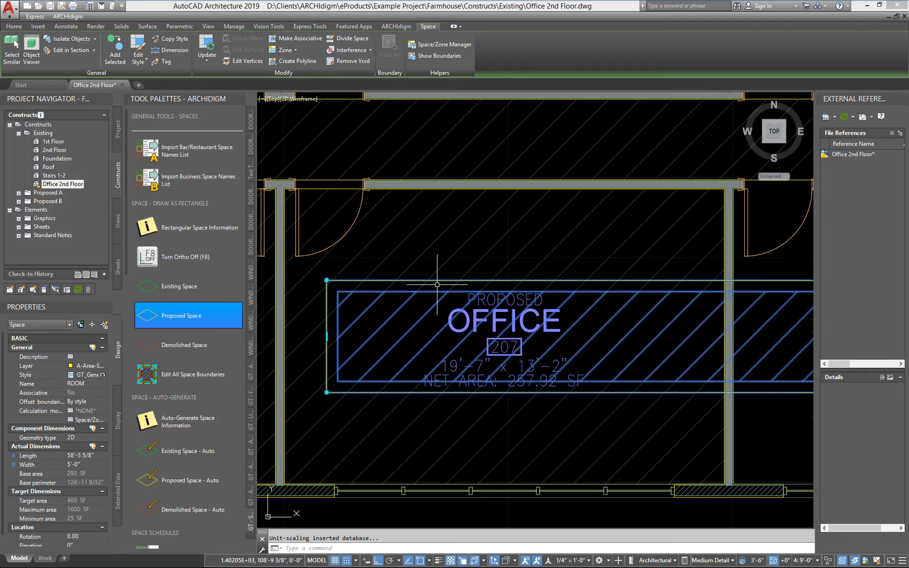
scroll(437, 285, down, 4)
scroll(644, 317, up, 5)
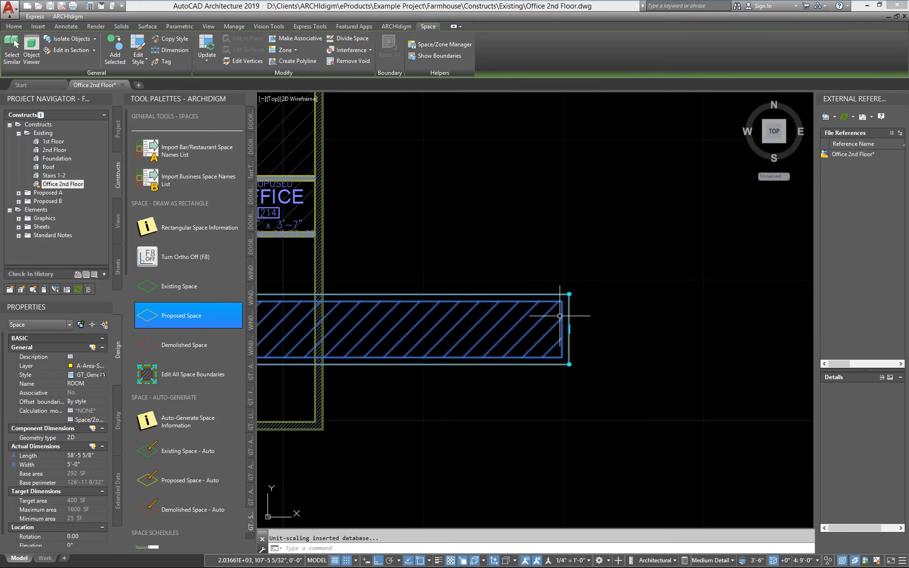
scroll(559, 315, down, 2)
middle_drag(383, 334, 682, 374)
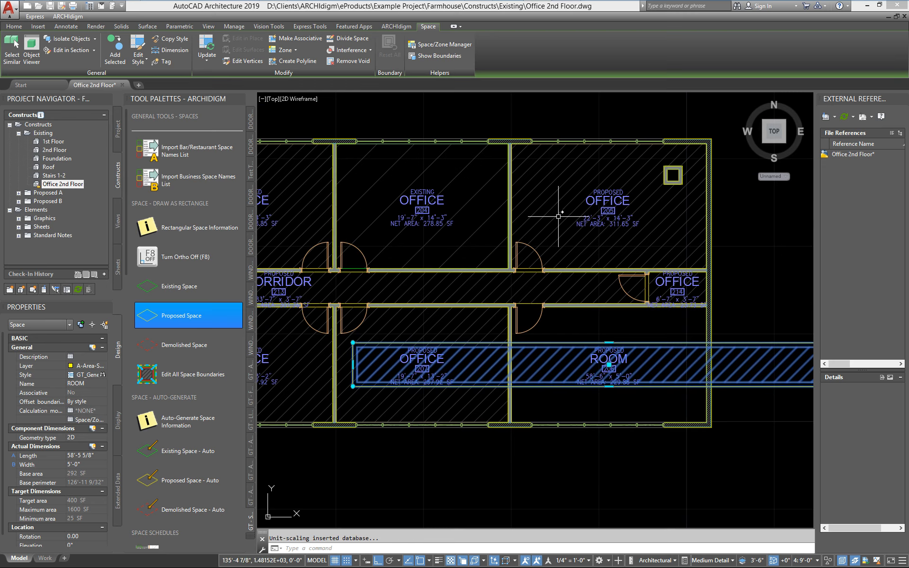
scroll(337, 369, up, 2)
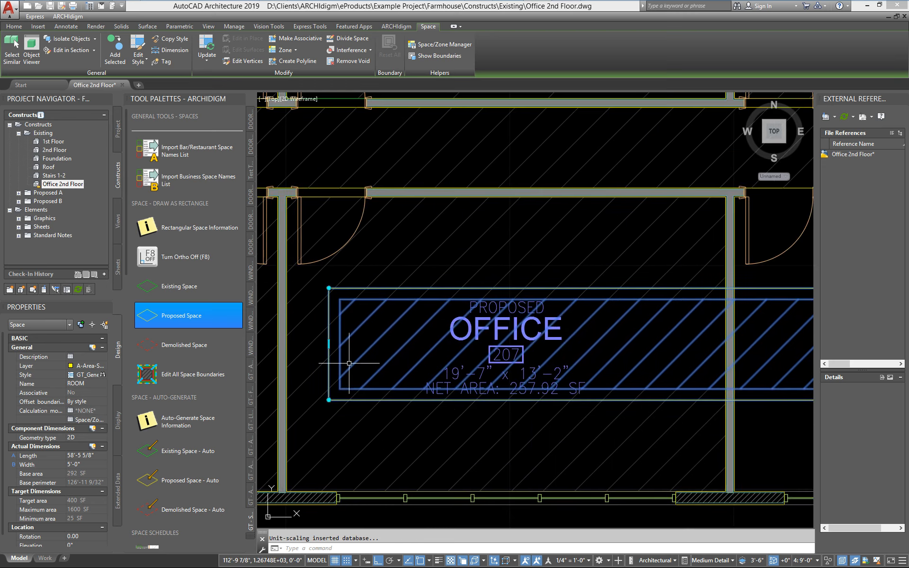
scroll(349, 364, down, 2)
scroll(349, 364, up, 2)
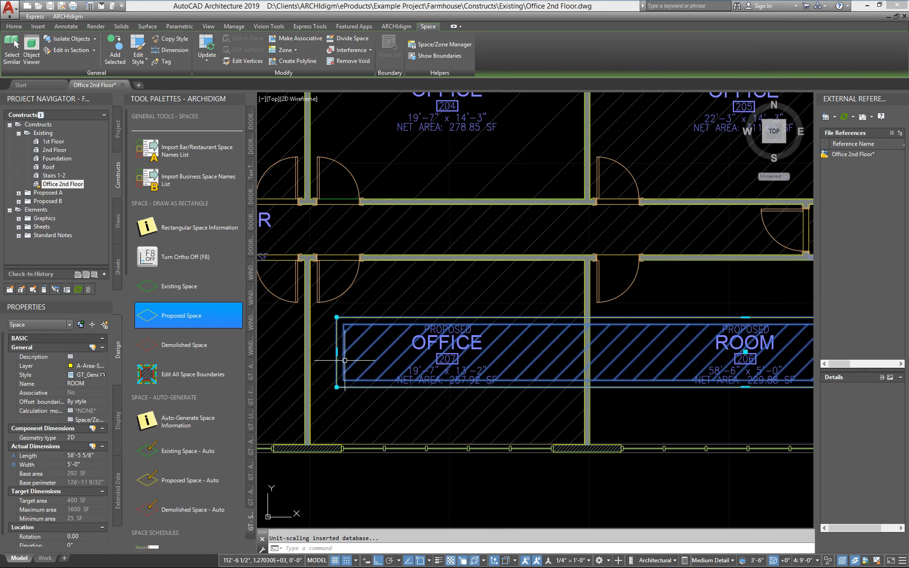
mouse_move(337, 355)
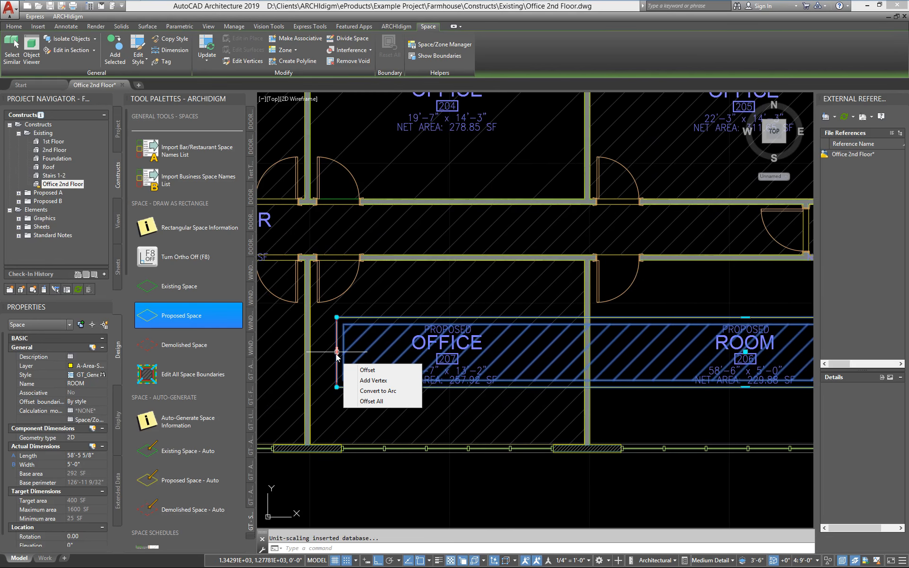
click(368, 370)
scroll(614, 444, up, 3)
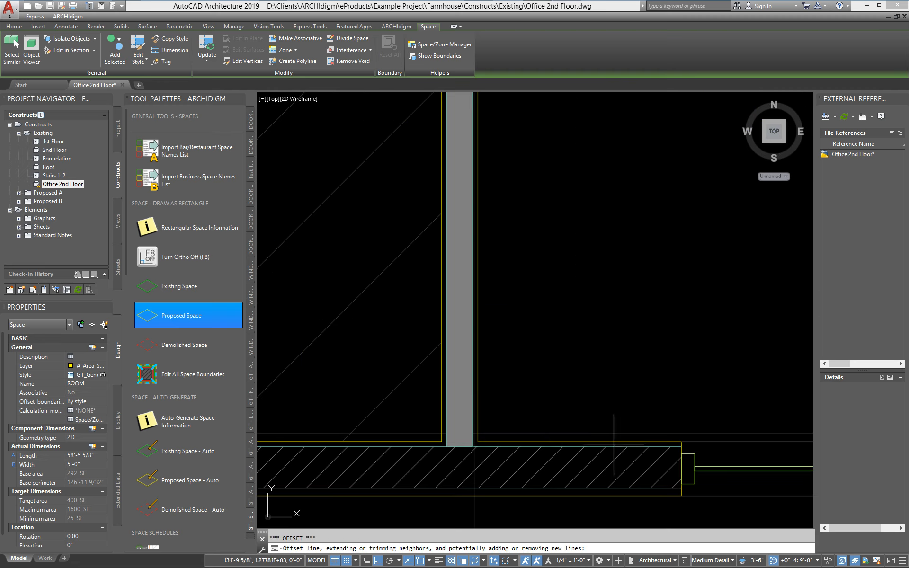
scroll(535, 456, up, 2)
scroll(306, 443, down, 3)
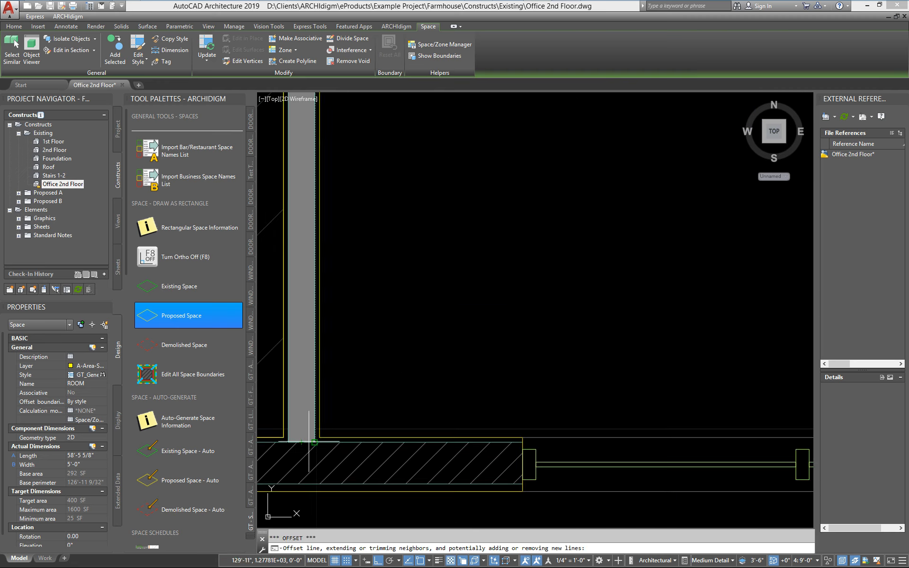
scroll(320, 437, down, 5)
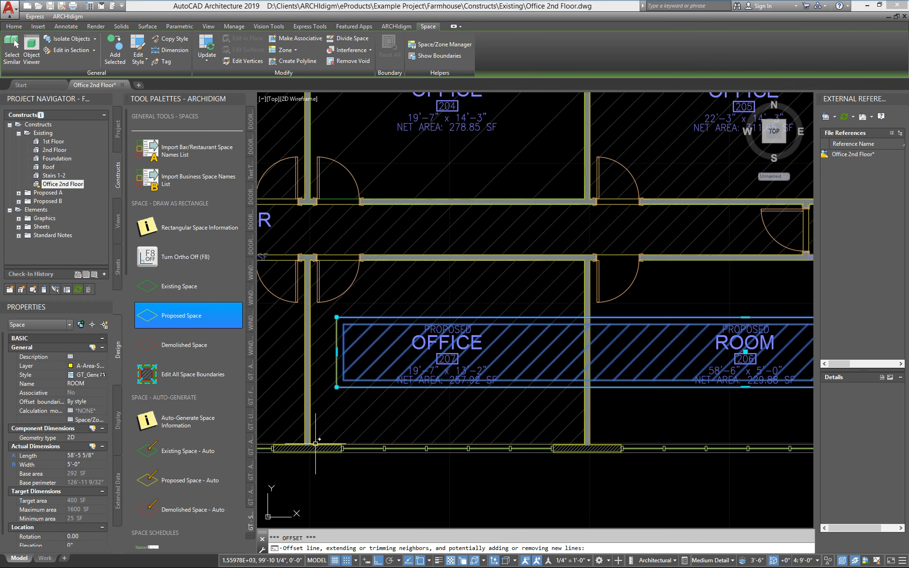
key(Escape)
- Switch the drawing's display configuration to Diagnostic
middle_drag(472, 437, 466, 406)
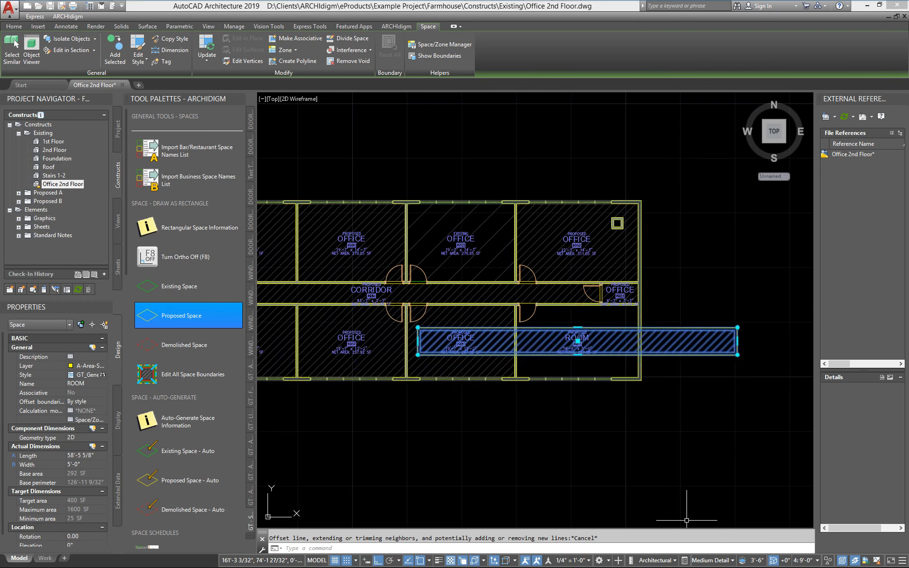
click(705, 561)
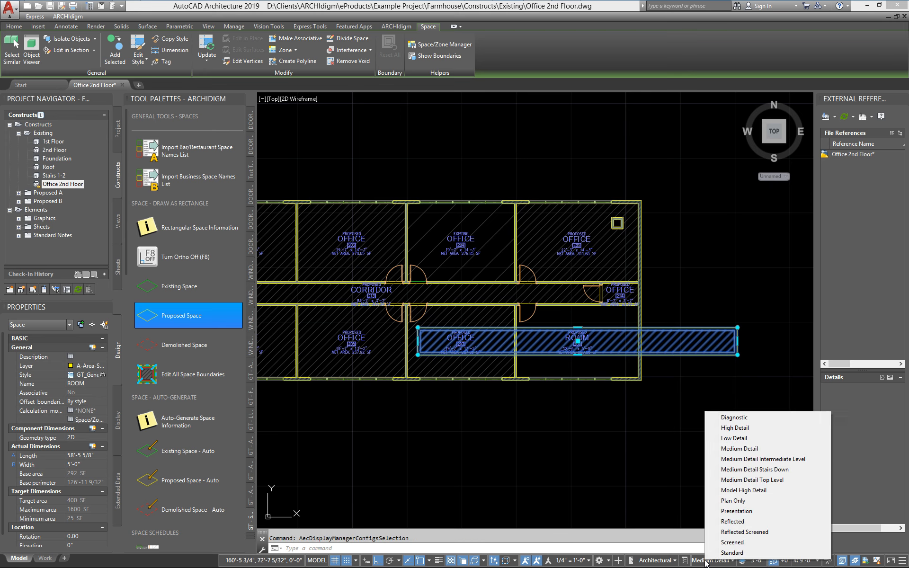
click(729, 417)
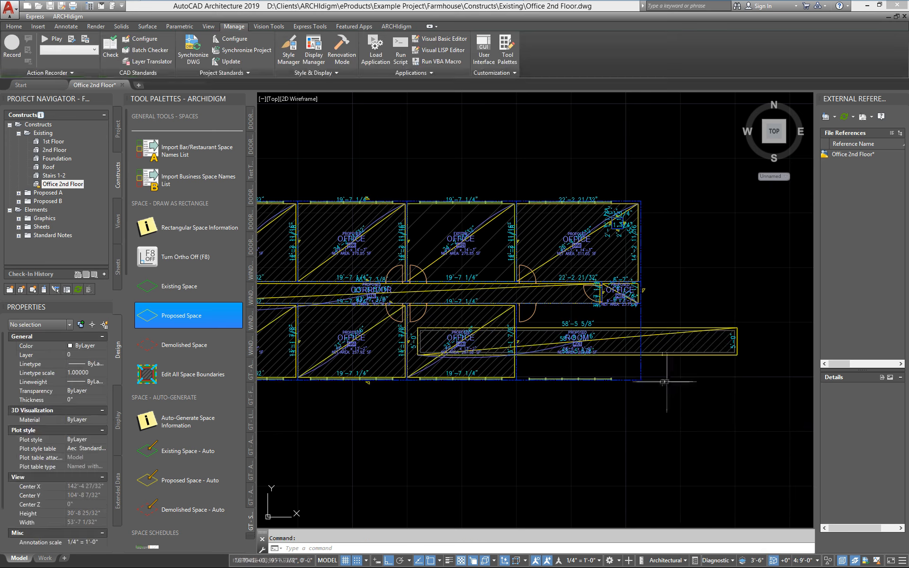
- Examine the wall baselines around room 206, at the partition by office 207 and at the building's outer corner
scroll(596, 353, up, 8)
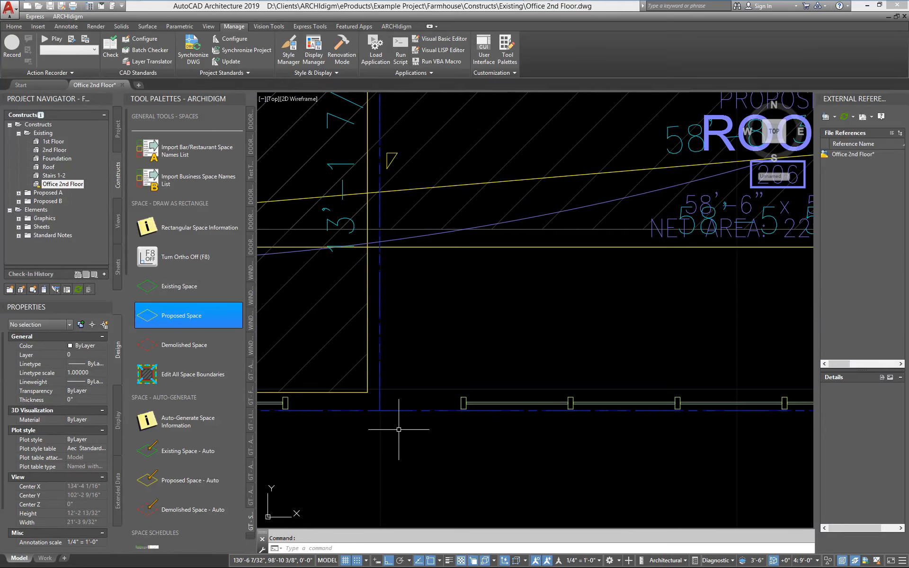
middle_drag(388, 409, 383, 424)
scroll(383, 426, down, 2)
middle_drag(498, 434, 308, 443)
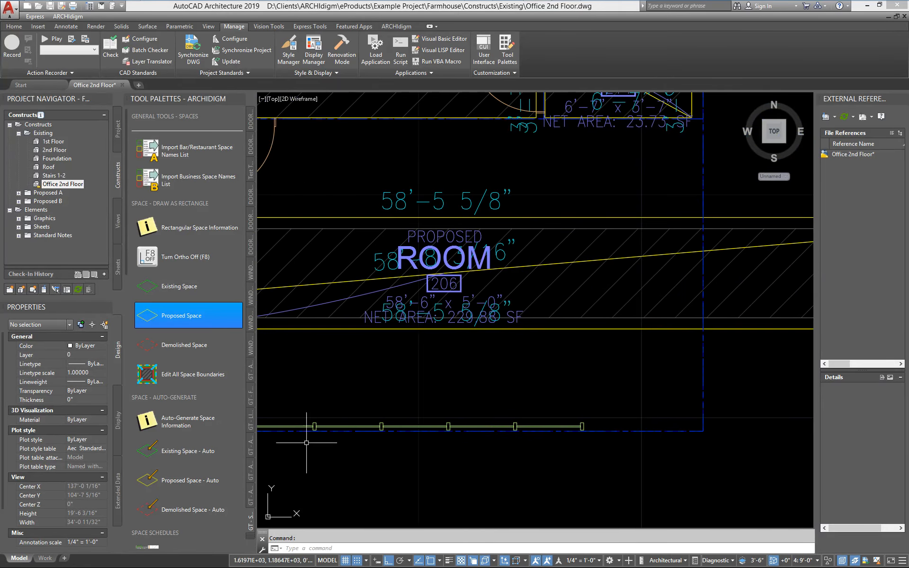
middle_drag(698, 432, 688, 438)
scroll(654, 321, down, 2)
scroll(656, 327, down, 2)
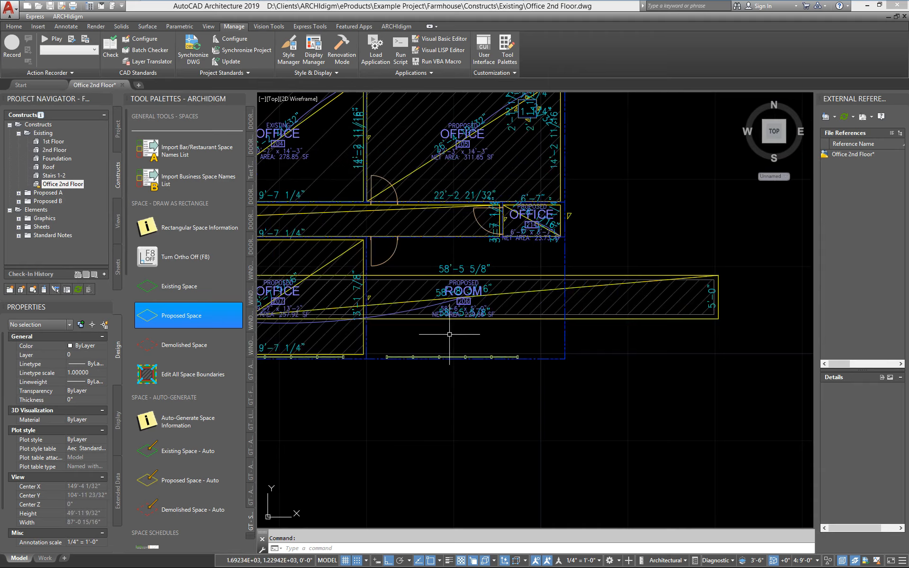
scroll(626, 364, up, 2)
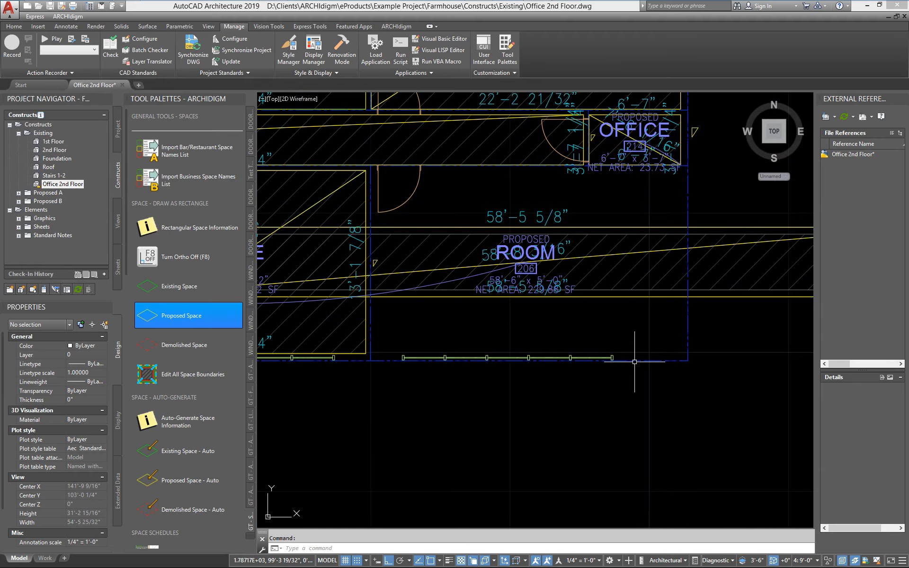
- In the lower exterior wall's style, turn on the Center Line component of the Sketch display representation
click(682, 361)
right_click(636, 361)
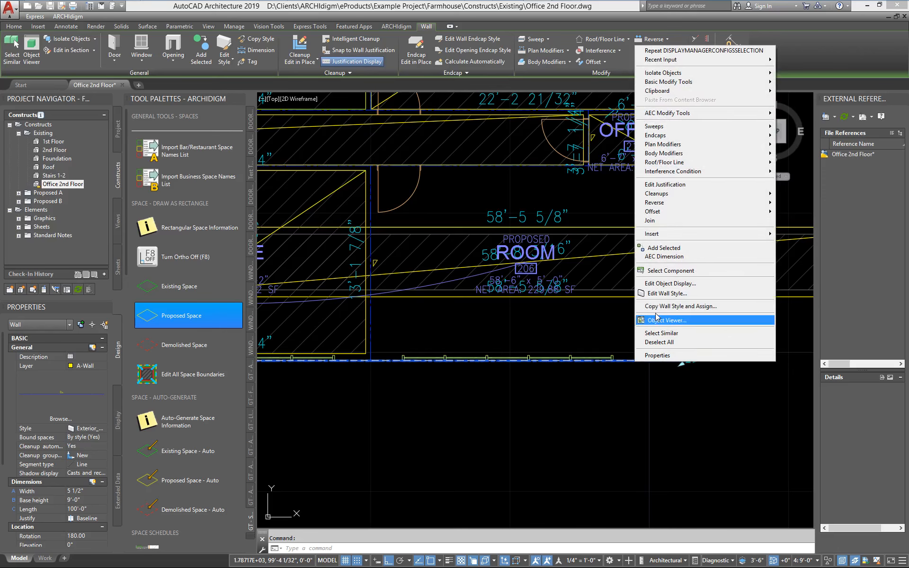
click(662, 293)
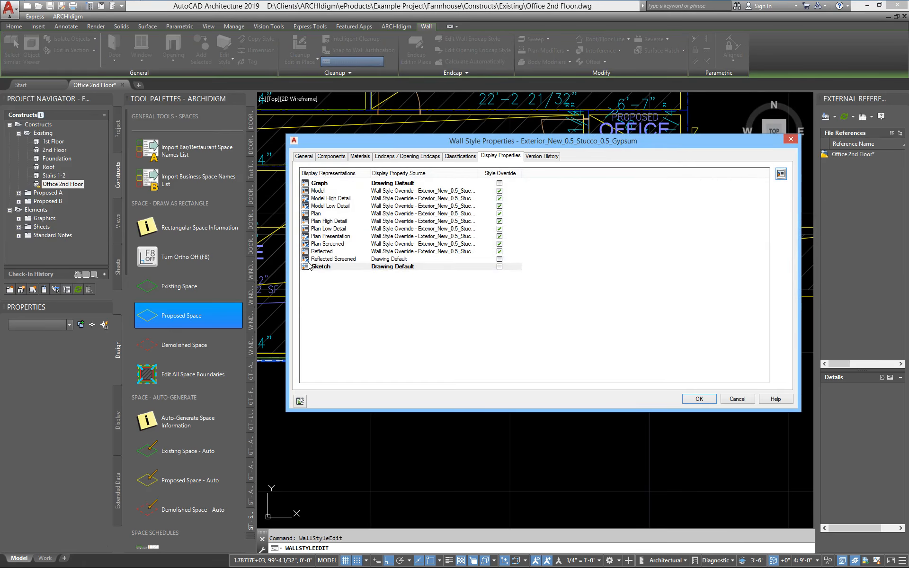
click(305, 267)
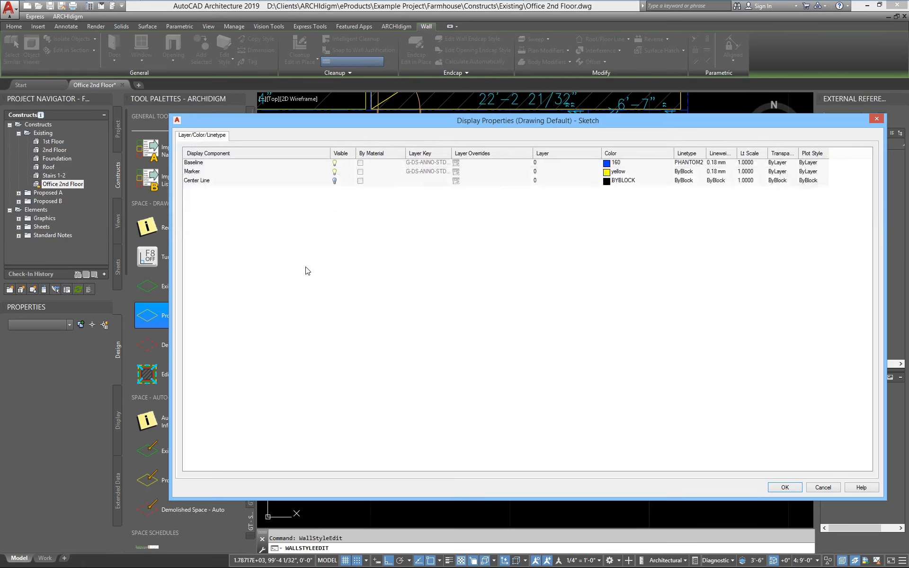
click(335, 181)
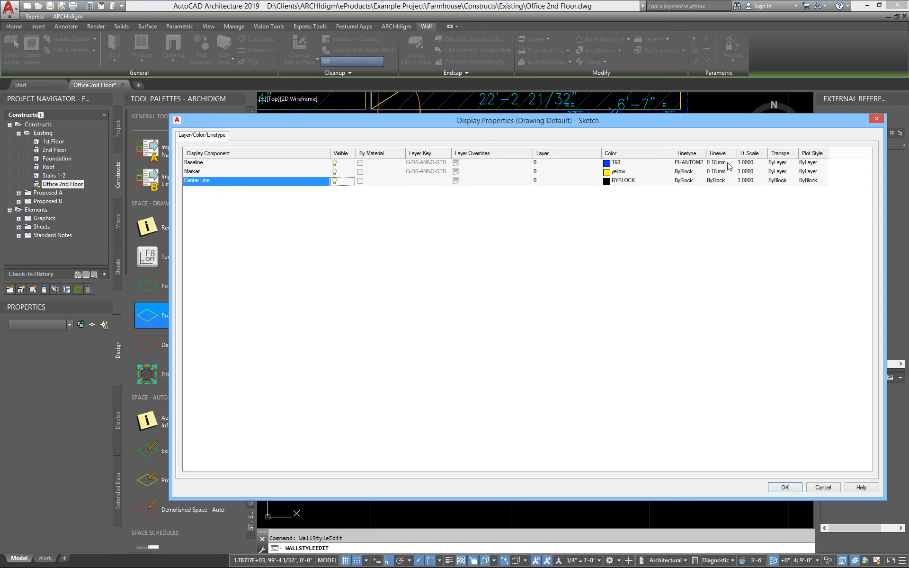
- Give the Sketch representation's Center Line the color red and the CENTER2 linetype, and accept the wall style changes
click(608, 182)
click(528, 339)
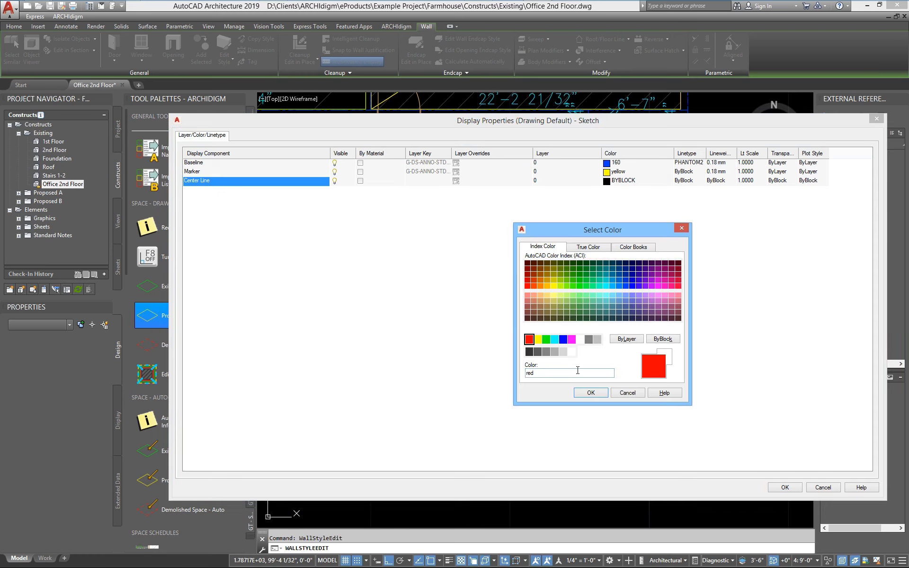
click(590, 393)
click(685, 182)
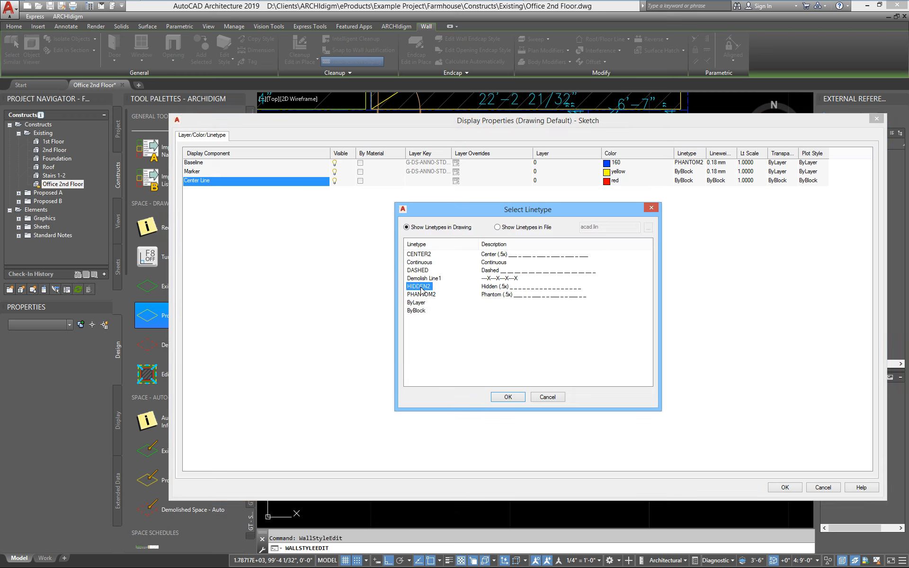
click(425, 255)
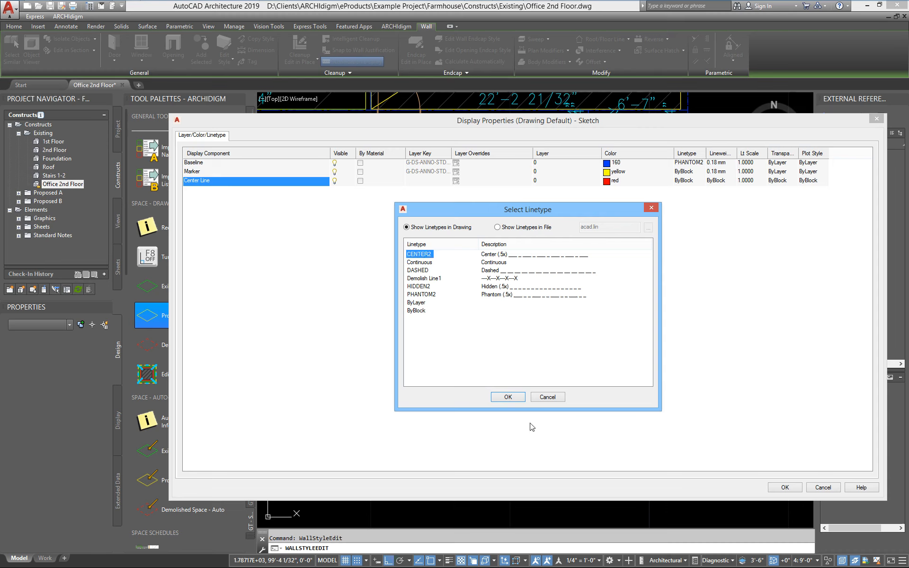
click(514, 395)
click(785, 488)
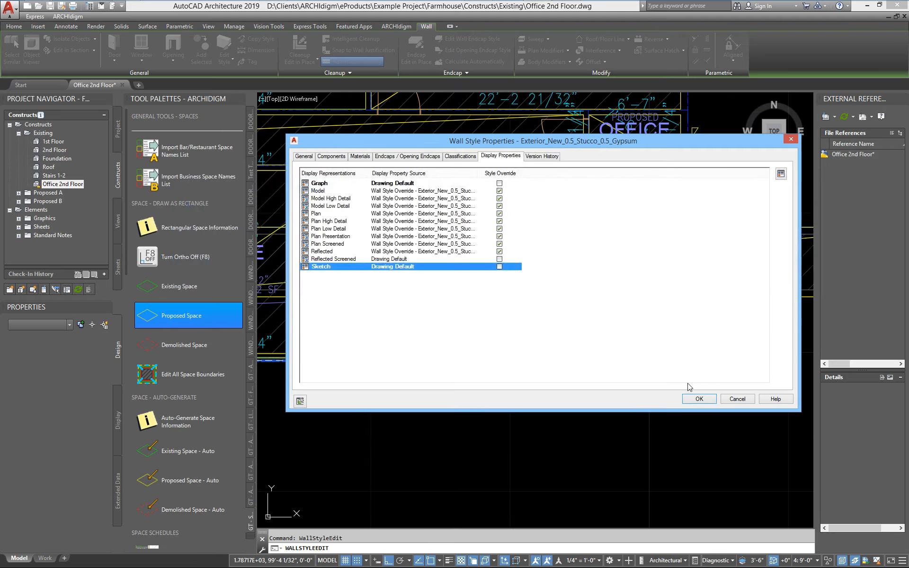
click(697, 398)
- Compare the wall center lines and baselines where the exterior wall meets the office 207 partition and at the building's outer corner
scroll(655, 350, up, 4)
mouse_move(656, 410)
middle_down()
mouse_move(485, 383)
mouse_move(458, 367)
mouse_move(767, 412)
middle_up()
scroll(523, 411, up, 2)
scroll(658, 290, down, 1)
scroll(657, 290, down, 2)
scroll(453, 364, up, 3)
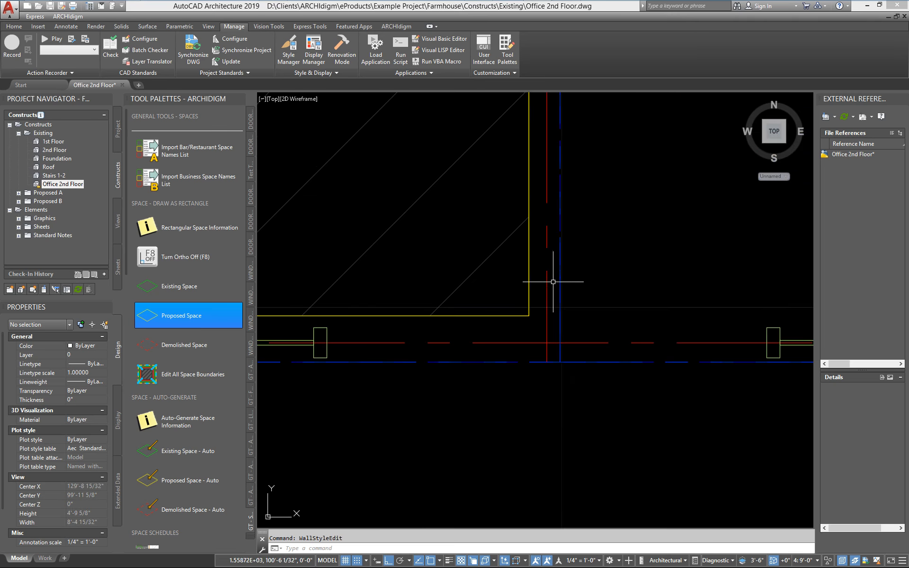
scroll(553, 282, down, 4)
middle_drag(553, 281, 493, 331)
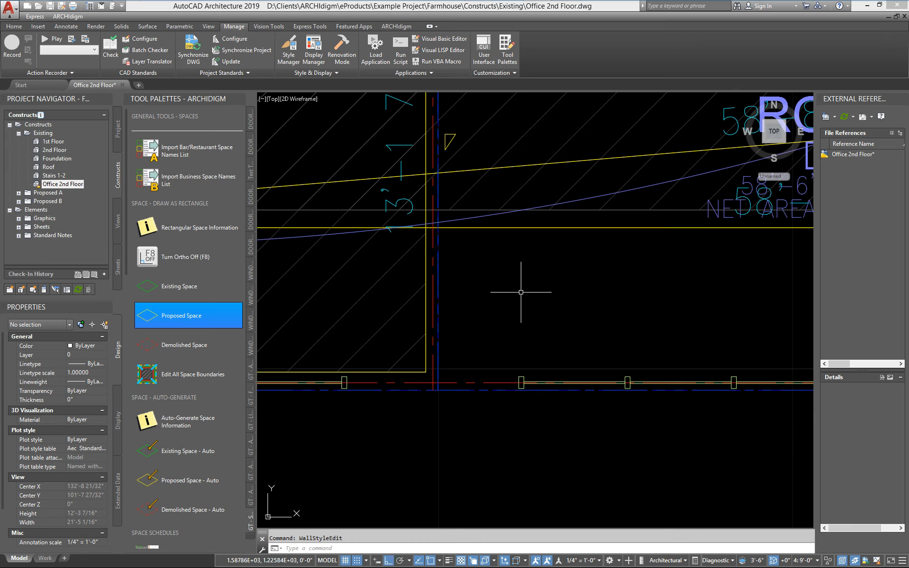
scroll(432, 382, down, 2)
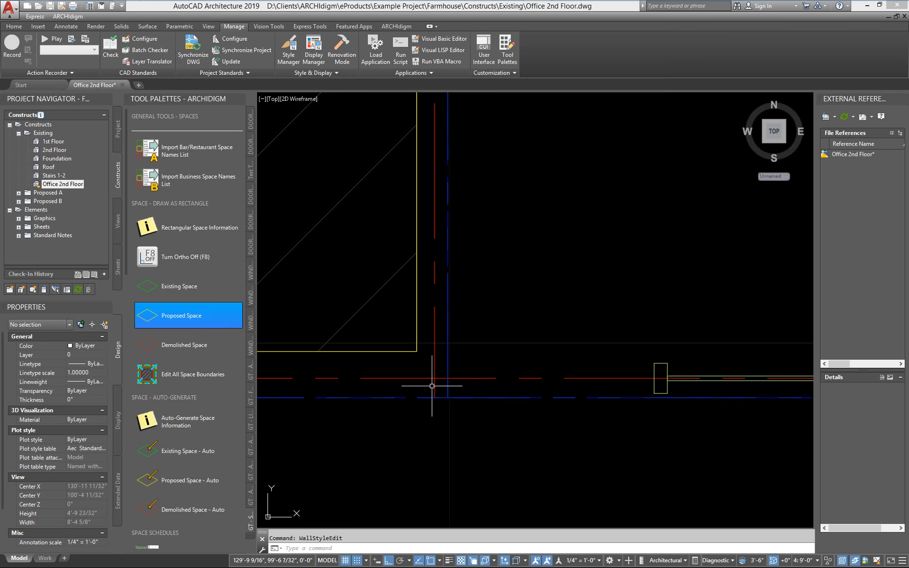
middle_drag(743, 397, 364, 397)
scroll(588, 370, up, 4)
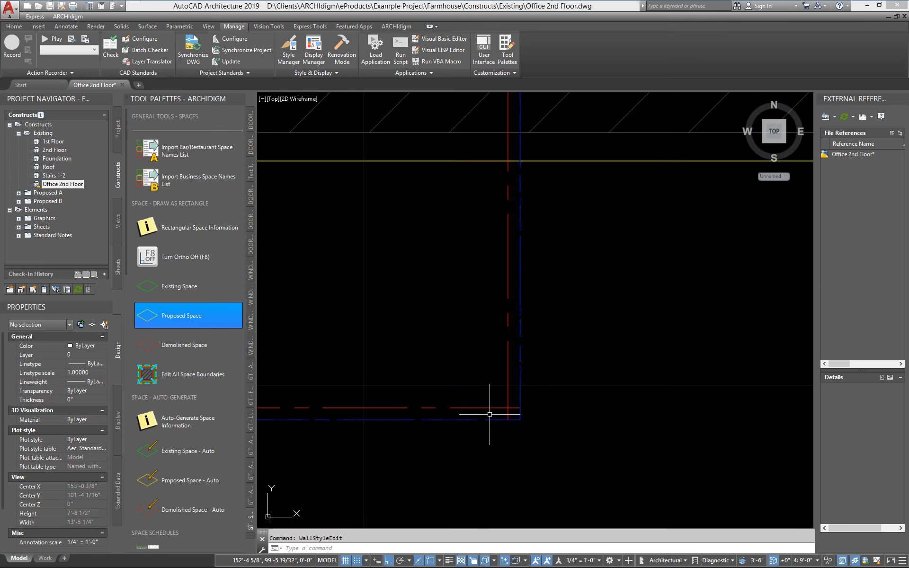
scroll(502, 401, down, 4)
middle_drag(344, 438, 749, 425)
scroll(448, 417, up, 4)
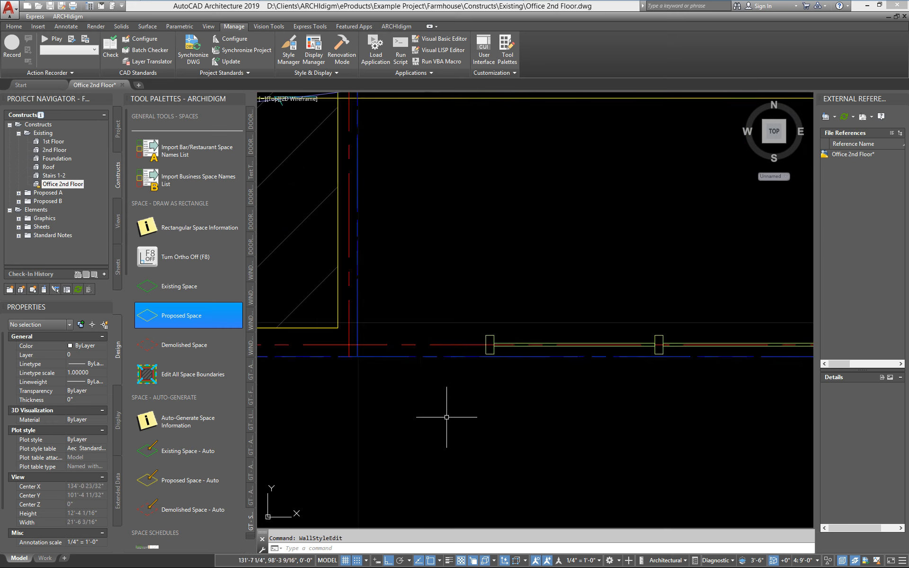
- Select the room 206 space and offset its left edge to the center line of the partition shared with office 207
scroll(413, 380, down, 2)
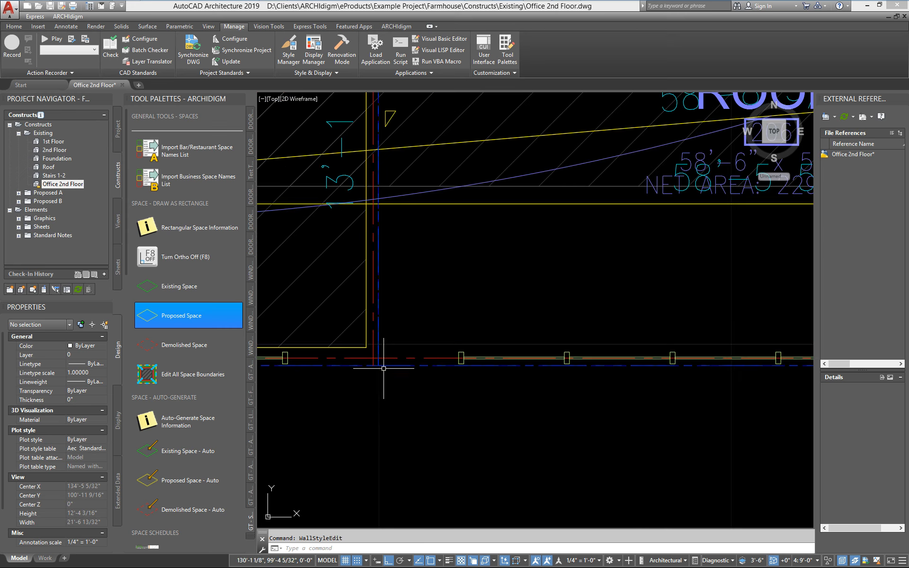
scroll(364, 367, down, 4)
scroll(484, 387, up, 4)
scroll(484, 388, down, 4)
click(528, 280)
middle_drag(473, 287, 585, 302)
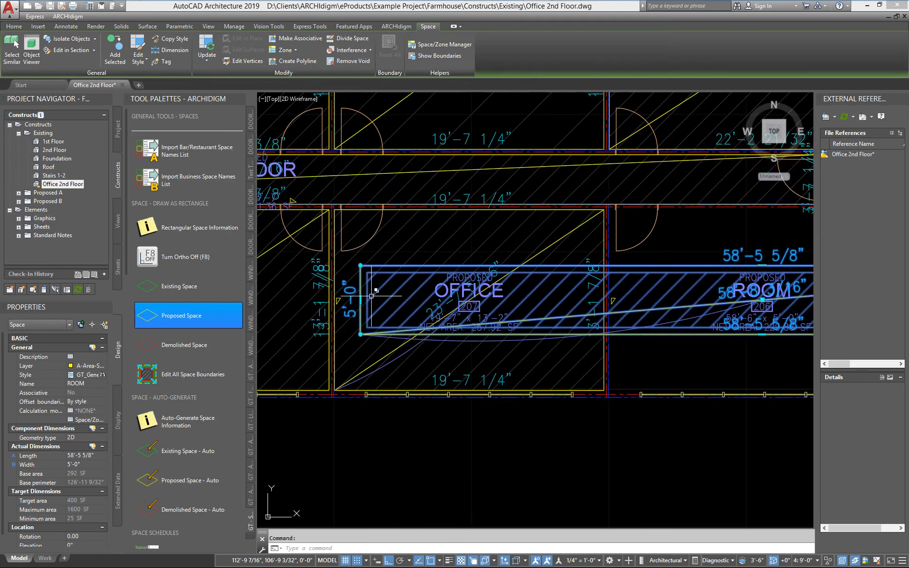
click(599, 299)
scroll(605, 376, up, 4)
click(596, 429)
middle_drag(781, 456, 405, 409)
scroll(404, 409, down, 4)
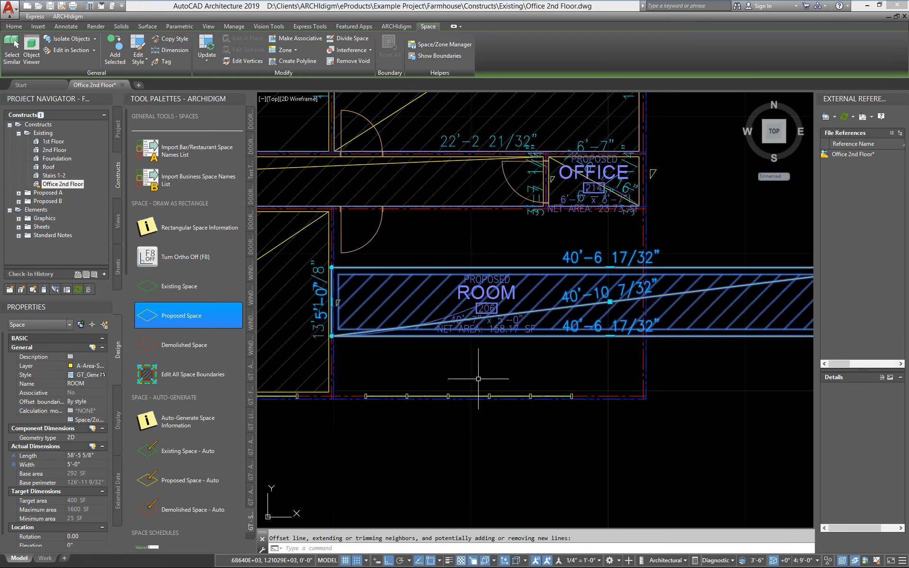
- Offset the room 206 space's lower edge to the exterior wall baseline and its upper edge perpendicular to the corridor wall's center line
click(610, 336)
click(651, 402)
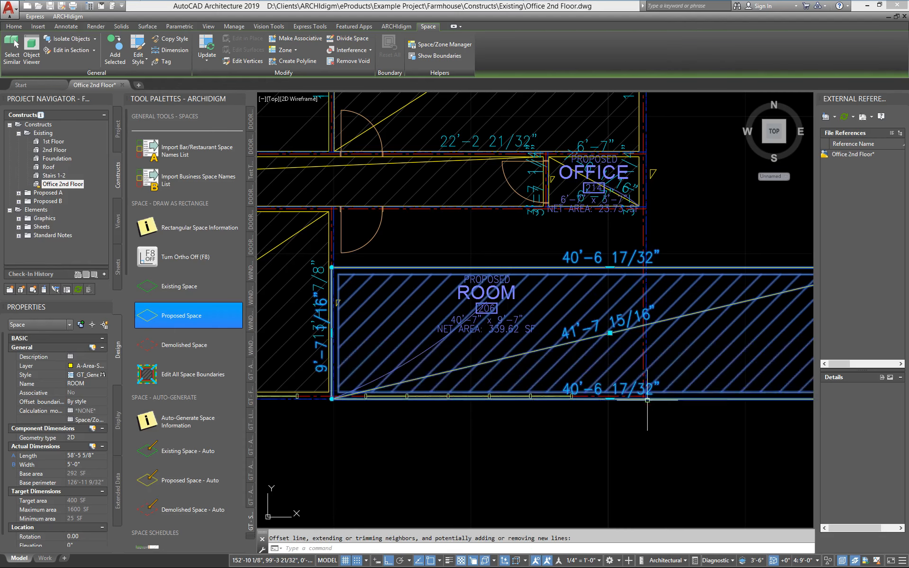
scroll(523, 242, up, 5)
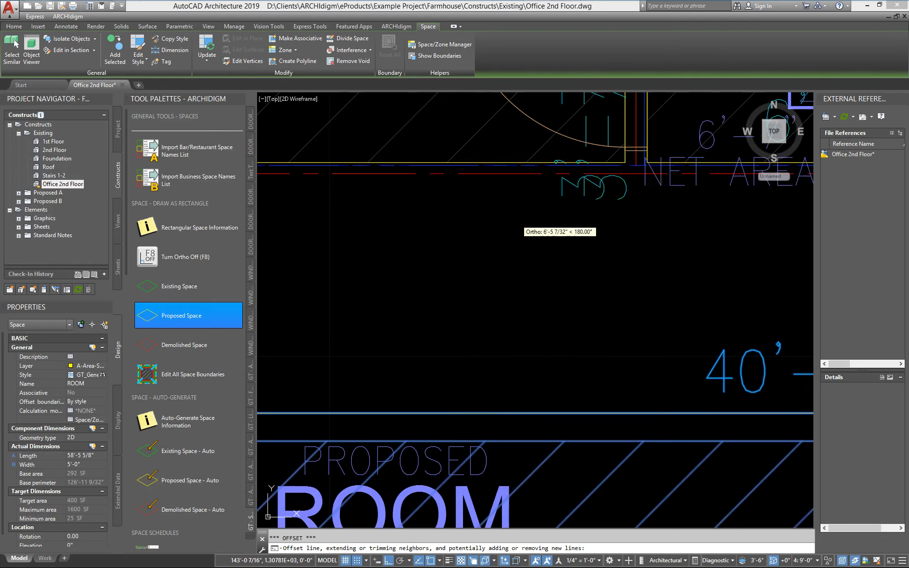
scroll(643, 169, up, 1)
middle_drag(642, 170, 527, 320)
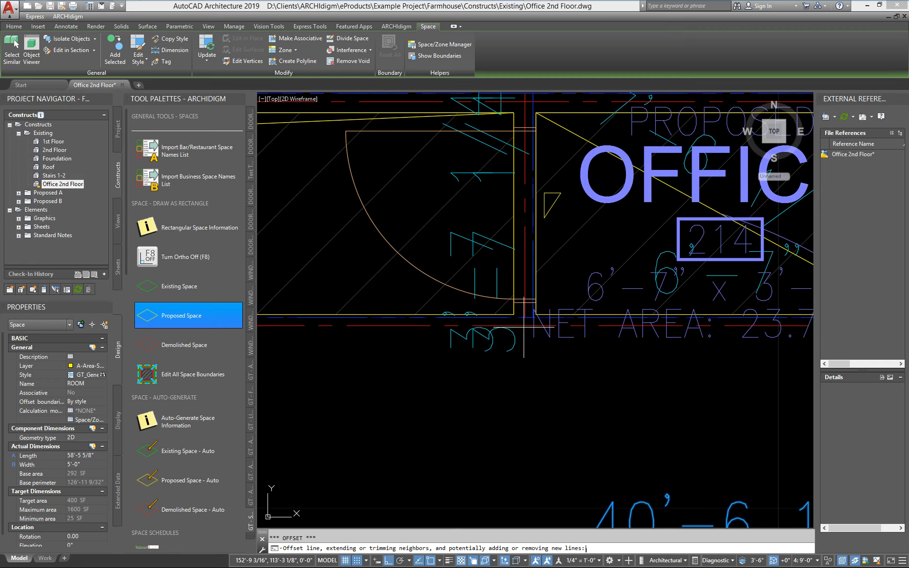
key(Return)
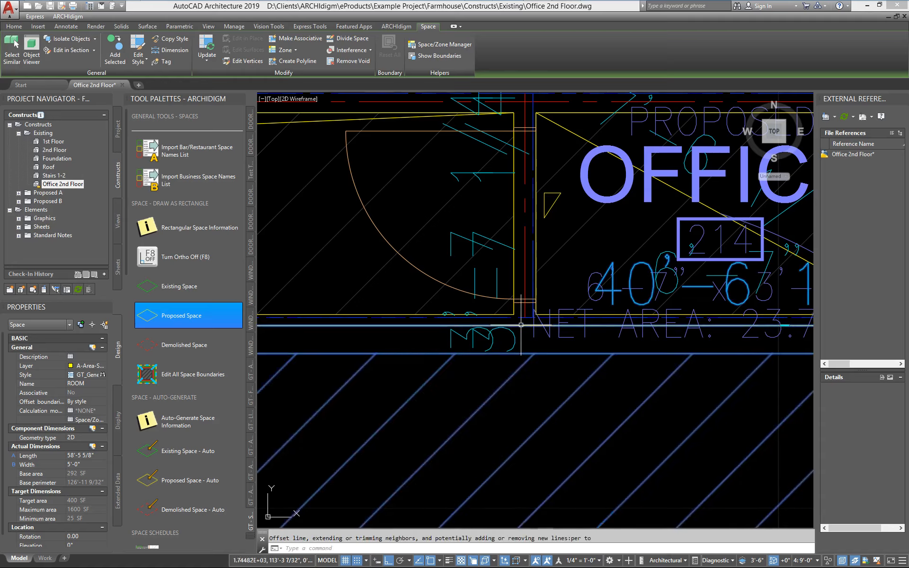
- Offset the room 206 space's right edge to the exterior wall baseline at the building's outer corner
scroll(591, 418, down, 5)
mouse_move(591, 418)
middle_down()
mouse_move(402, 208)
mouse_move(373, 212)
middle_up()
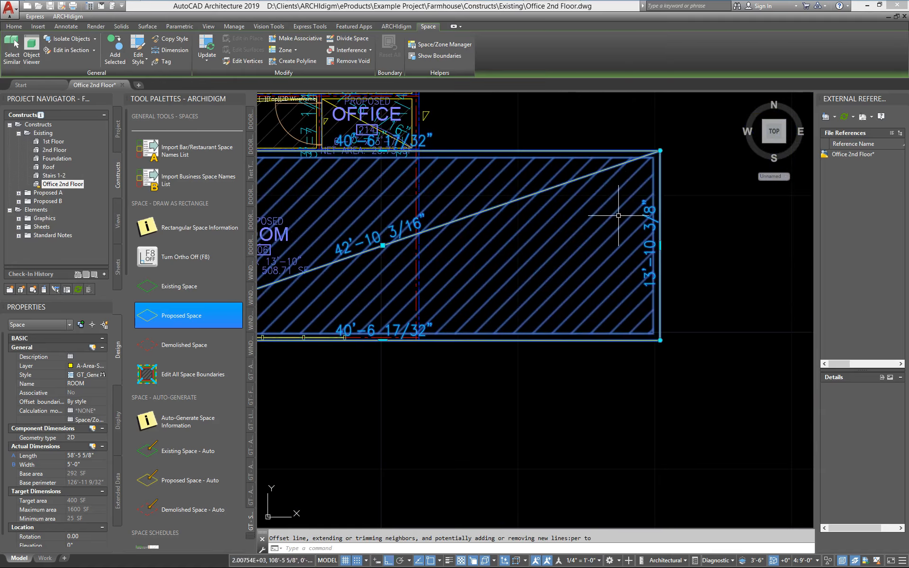
click(660, 246)
scroll(410, 350, up, 6)
scroll(452, 327, up, 4)
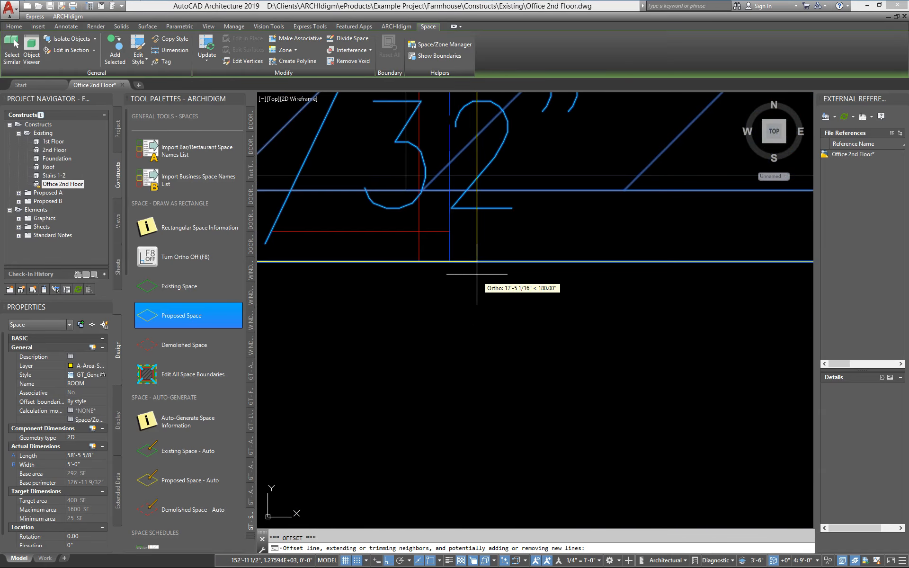
click(449, 261)
scroll(514, 325, down, 8)
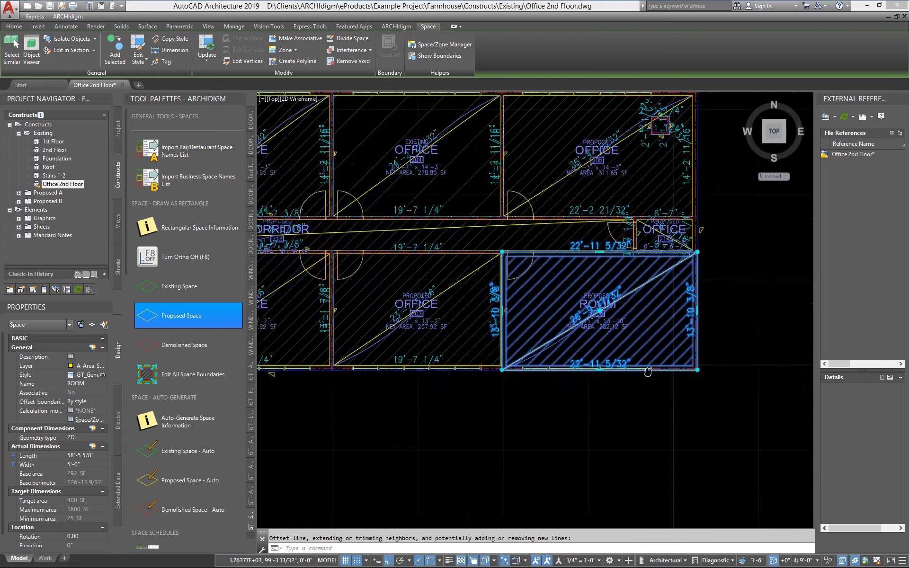
- Examine how the base and net boundaries of room 206 sit against the surrounding wall center lines and baselines
scroll(597, 369, up, 3)
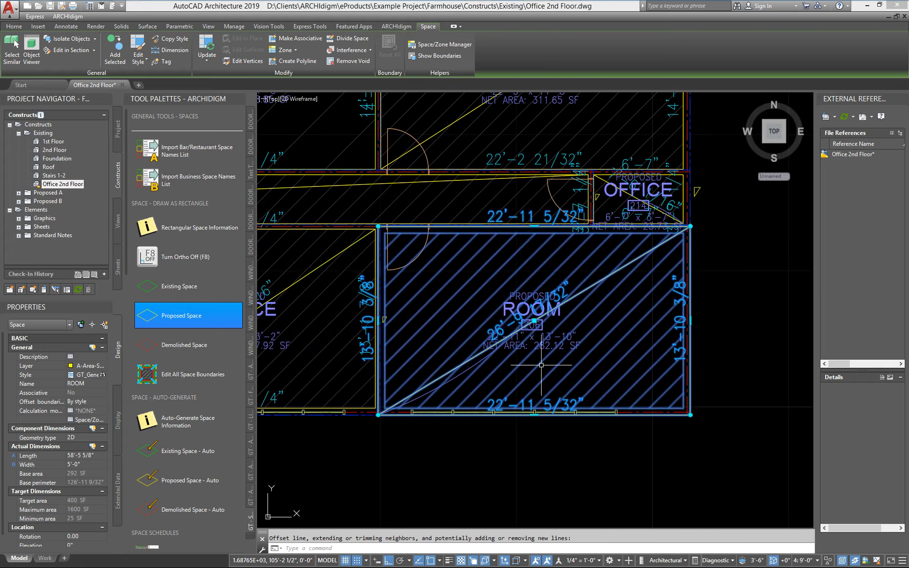
scroll(412, 393, up, 2)
scroll(403, 275, up, 3)
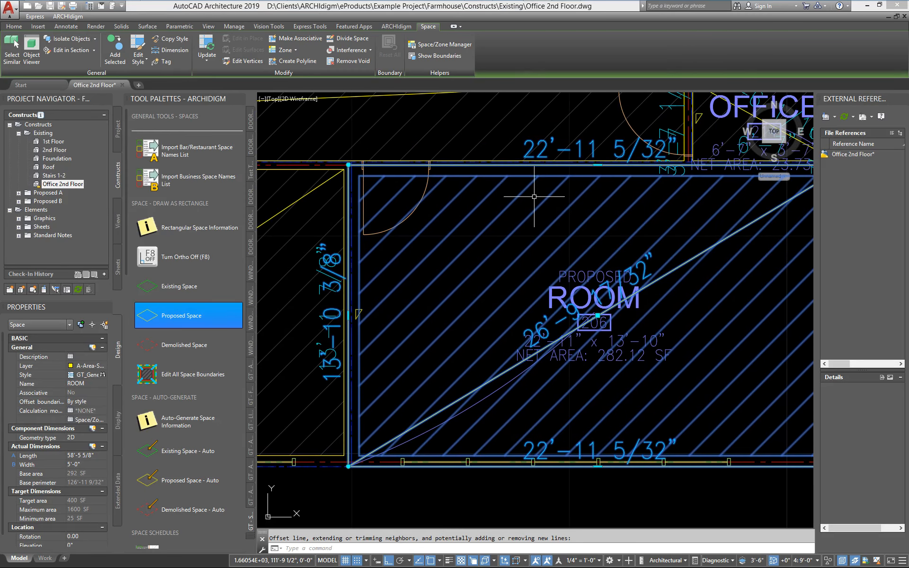
scroll(344, 160, up, 5)
scroll(344, 161, down, 4)
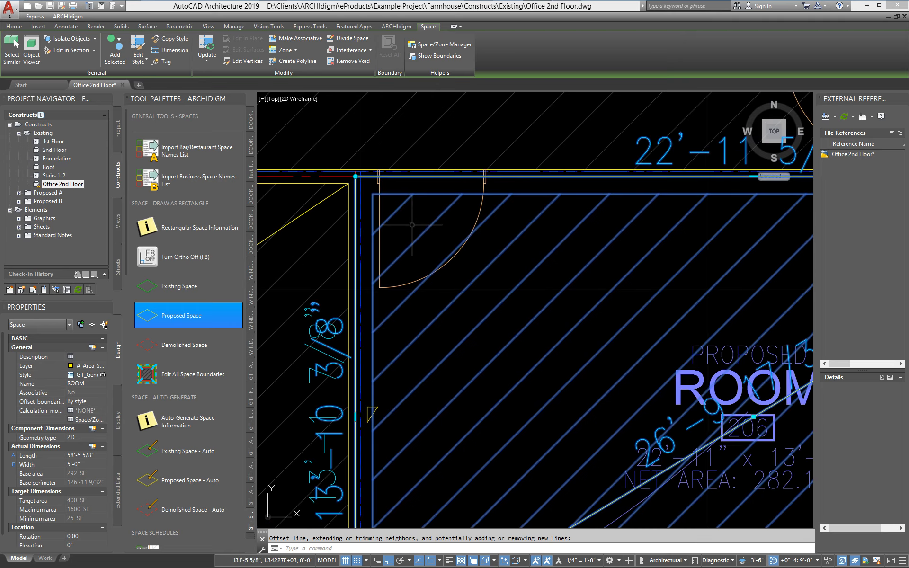
scroll(412, 225, down, 2)
middle_drag(555, 240, 477, 227)
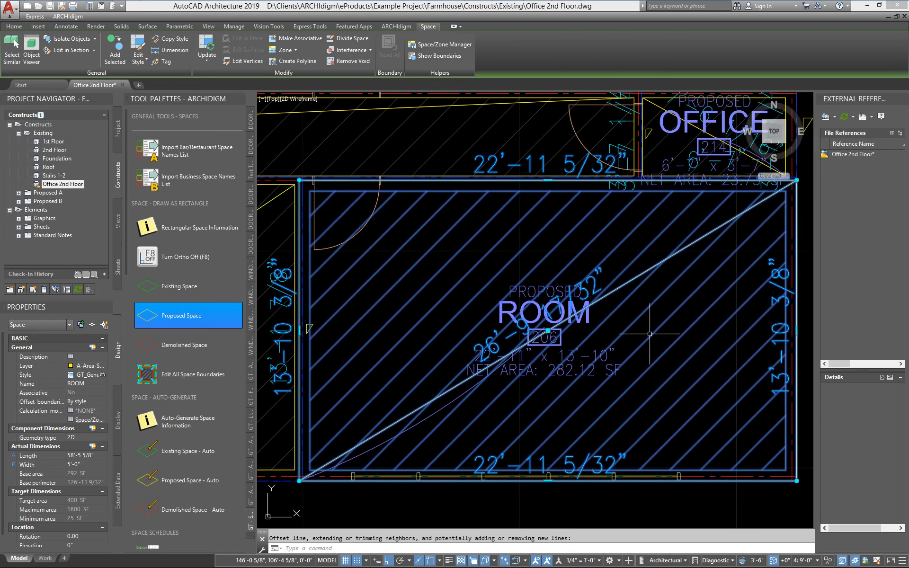
middle_drag(658, 400, 611, 387)
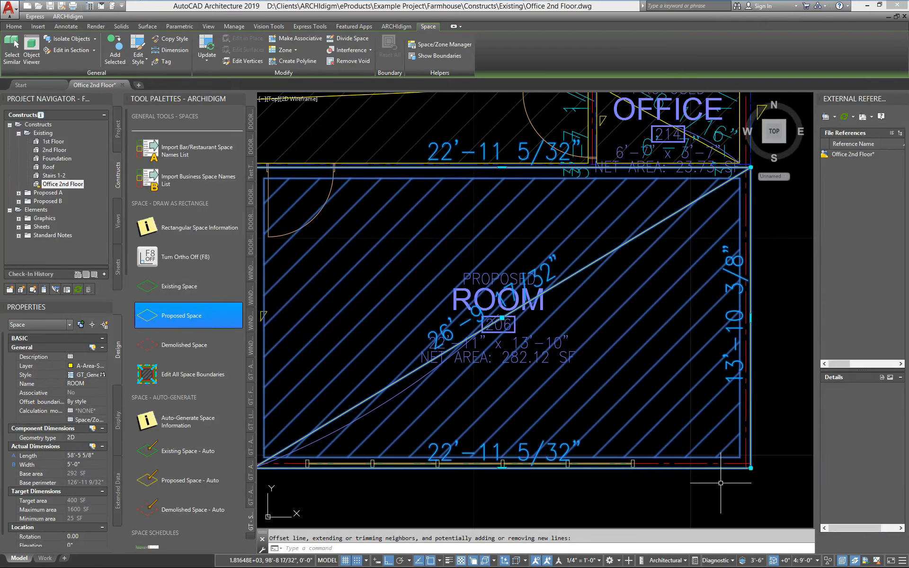
- Switch the drawing's display configuration to Medium Detail
click(717, 560)
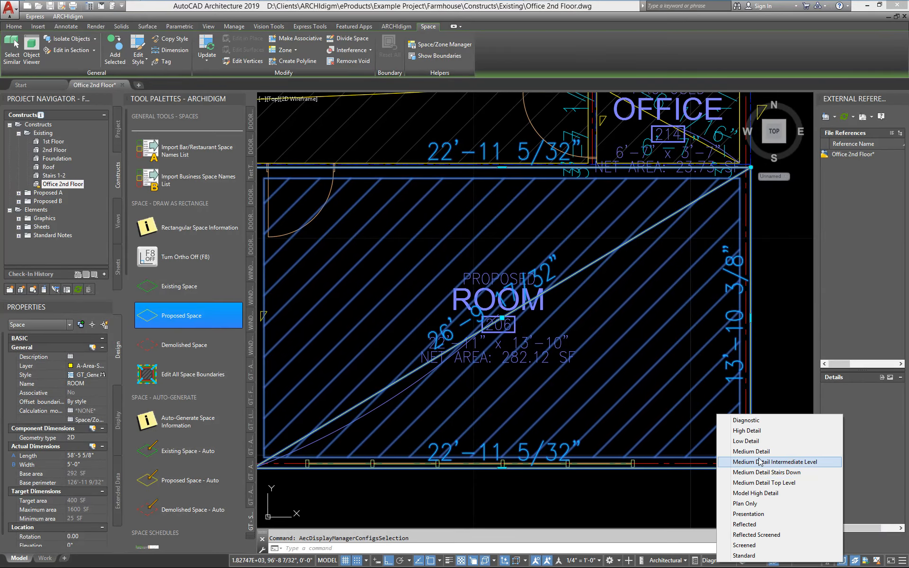
click(767, 402)
middle_drag(350, 199, 446, 228)
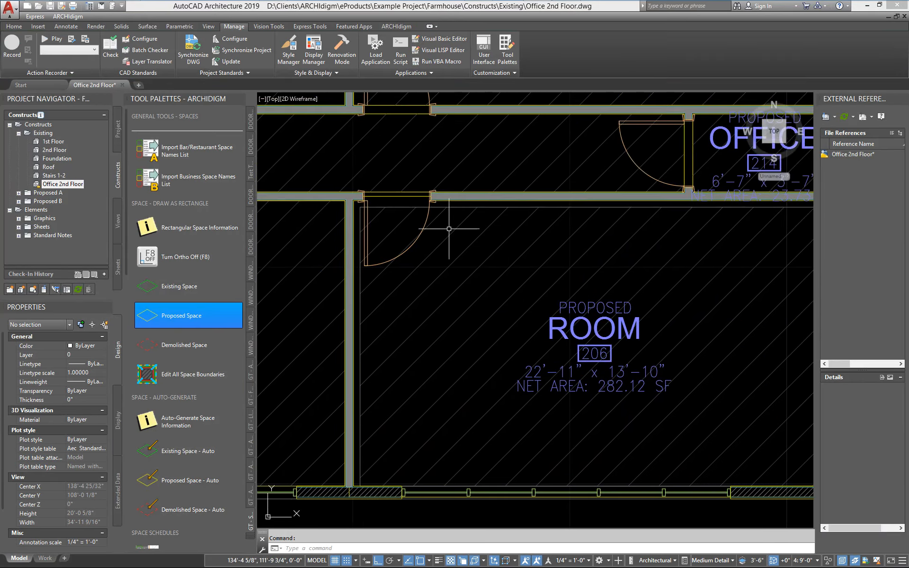
- Select the room 206 space and compare its net boundary with the inner wall faces on each side of the room
click(442, 262)
middle_drag(341, 508, 332, 373)
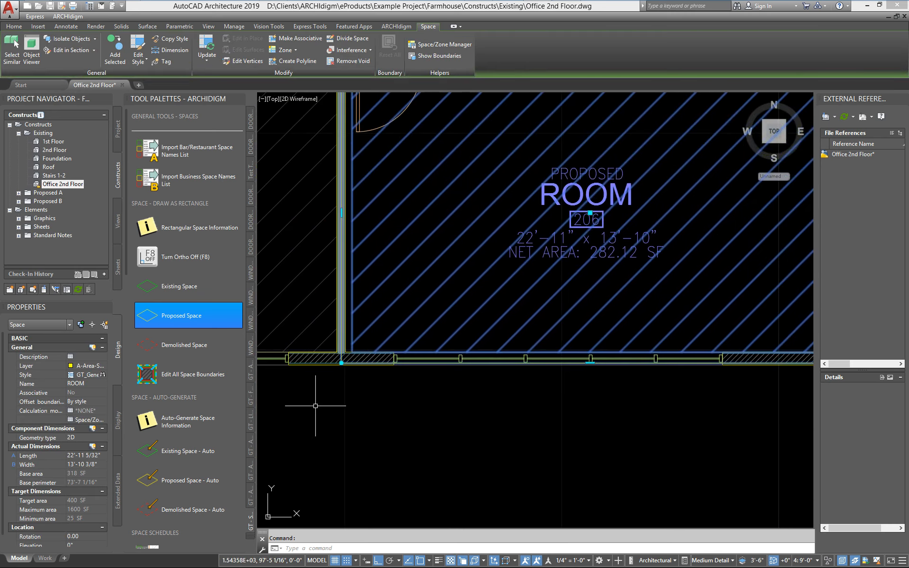
scroll(327, 386, up, 5)
middle_drag(419, 245, 471, 295)
scroll(472, 296, up, 5)
scroll(502, 304, up, 2)
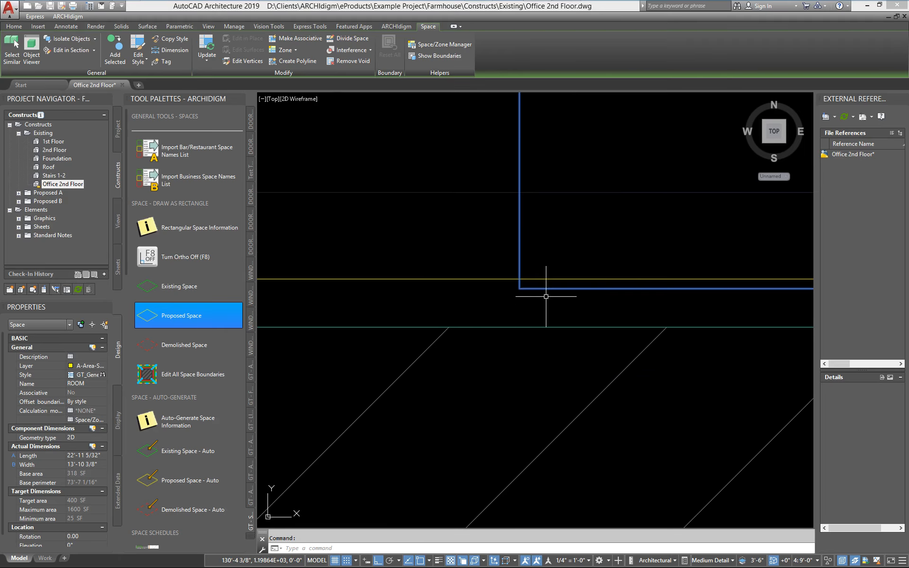
scroll(546, 298, down, 4)
scroll(488, 343, down, 3)
scroll(460, 331, down, 1)
mouse_move(617, 269)
middle_down()
mouse_move(476, 329)
mouse_move(457, 342)
mouse_move(448, 371)
middle_up()
scroll(368, 414, up, 1)
middle_drag(406, 322, 380, 450)
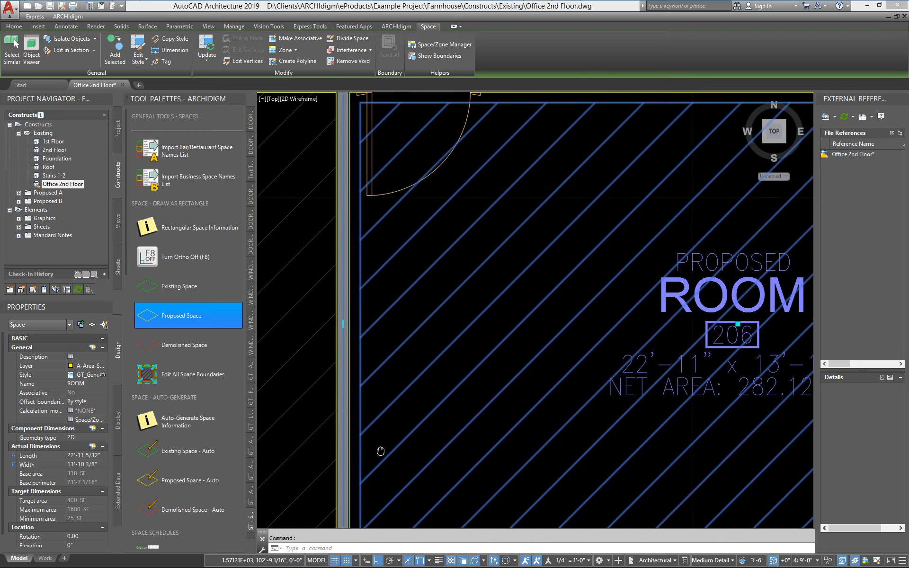
scroll(364, 239, down, 1)
middle_drag(553, 152, 389, 152)
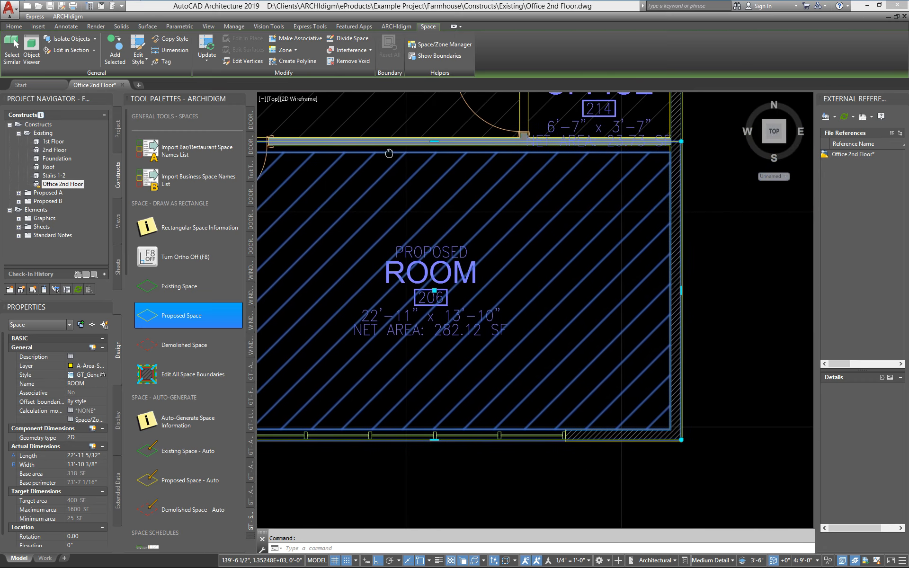
middle_drag(468, 298, 580, 277)
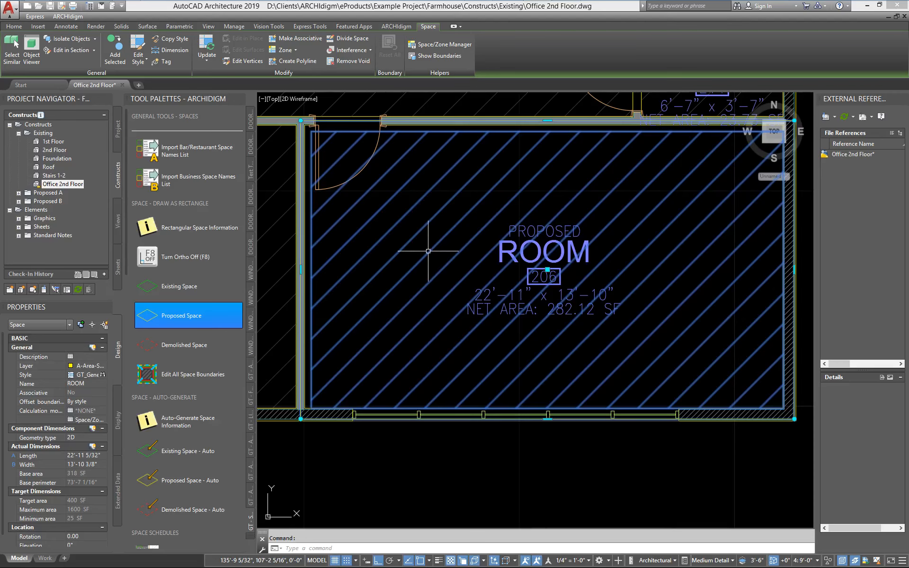
- In the design rules of the GT_General_Proposed space style, set the Net Offset to -6.125 and accept the change
right_click(413, 249)
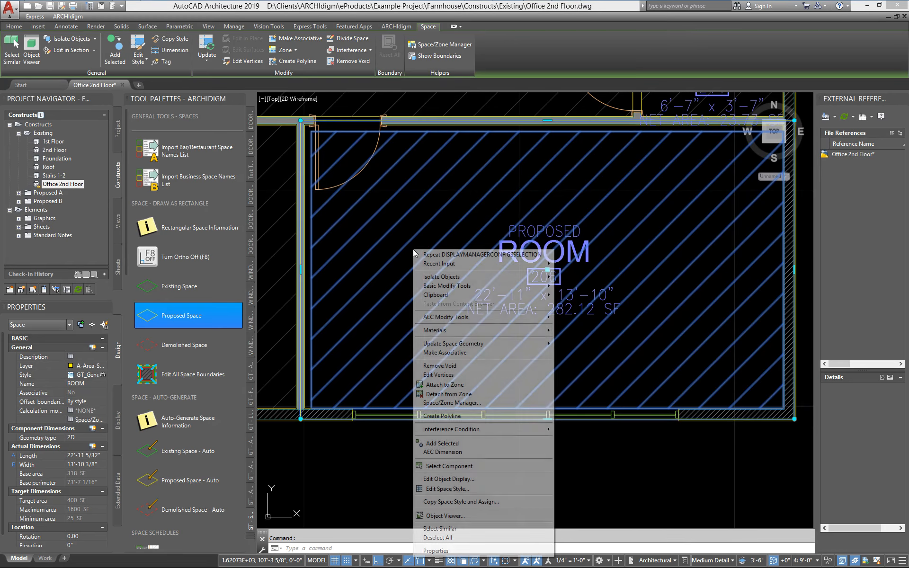
click(454, 488)
click(307, 245)
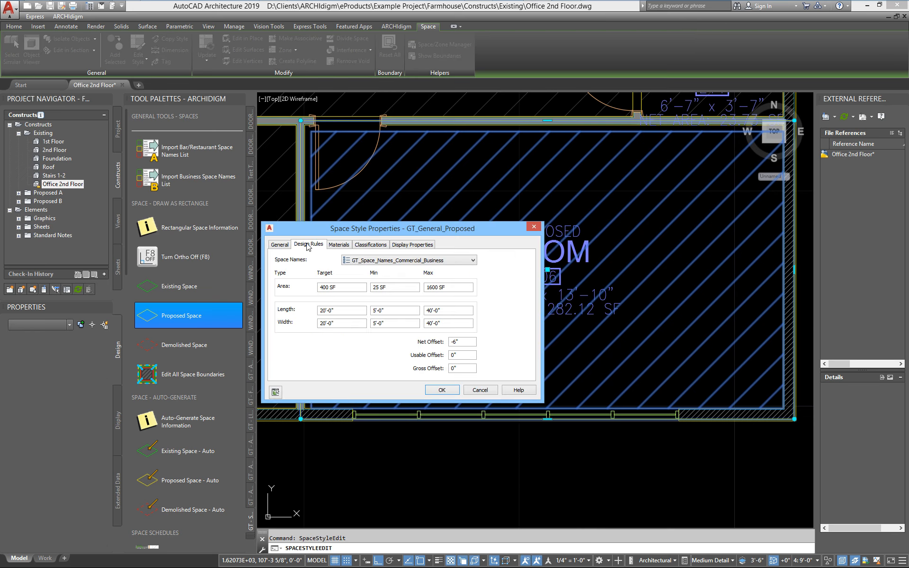
drag(336, 232, 403, 164)
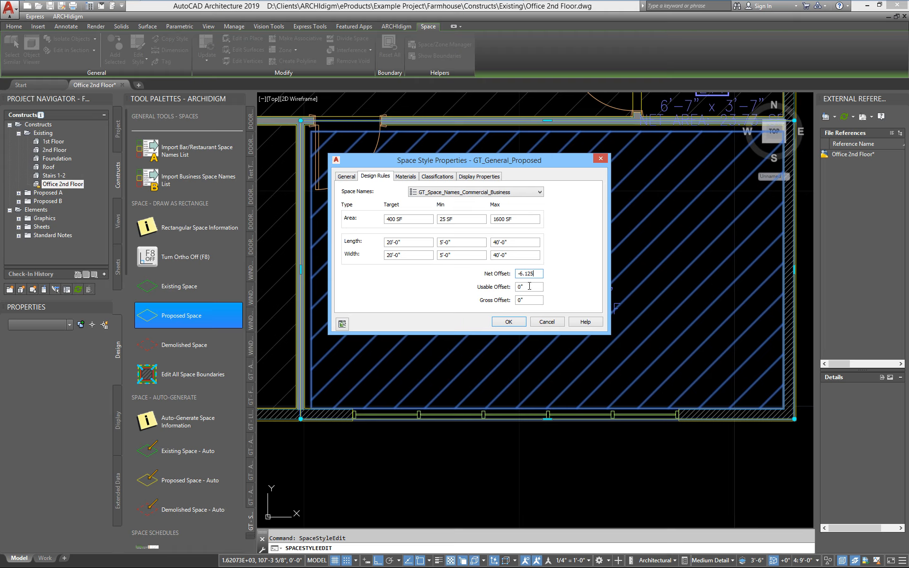
click(510, 324)
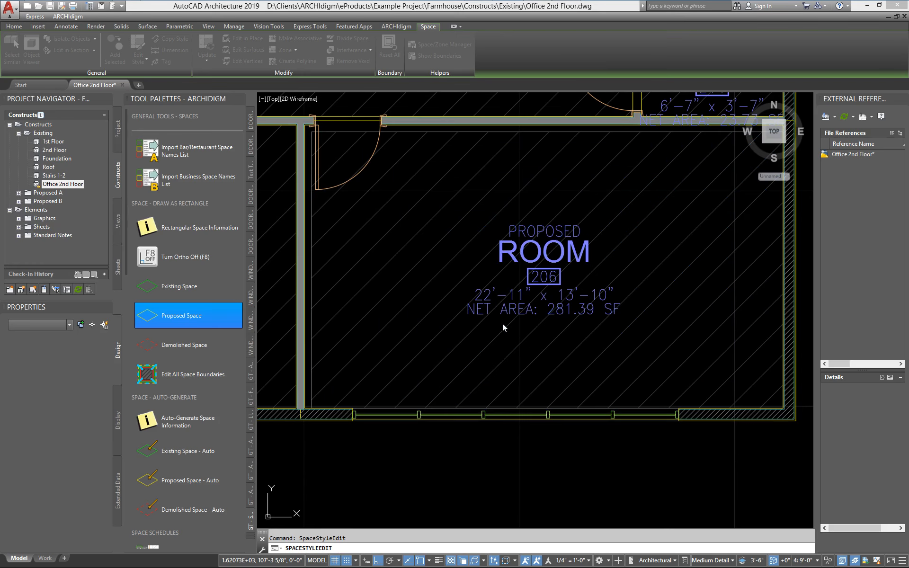
- Check room 206's net boundary against the exterior wall face and the partition at the corner beside office 207
scroll(334, 405, up, 6)
scroll(329, 394, up, 1)
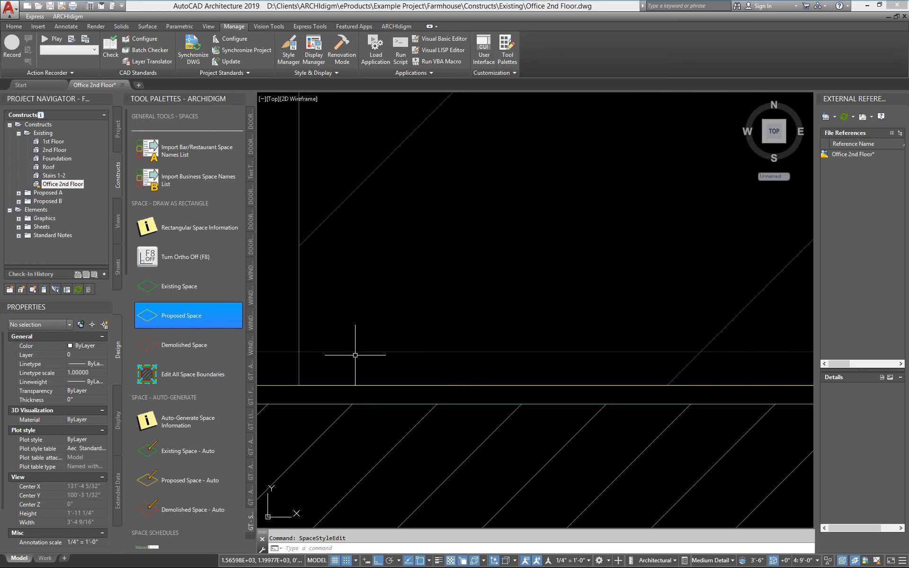
click(318, 368)
click(299, 368)
scroll(358, 386, down, 3)
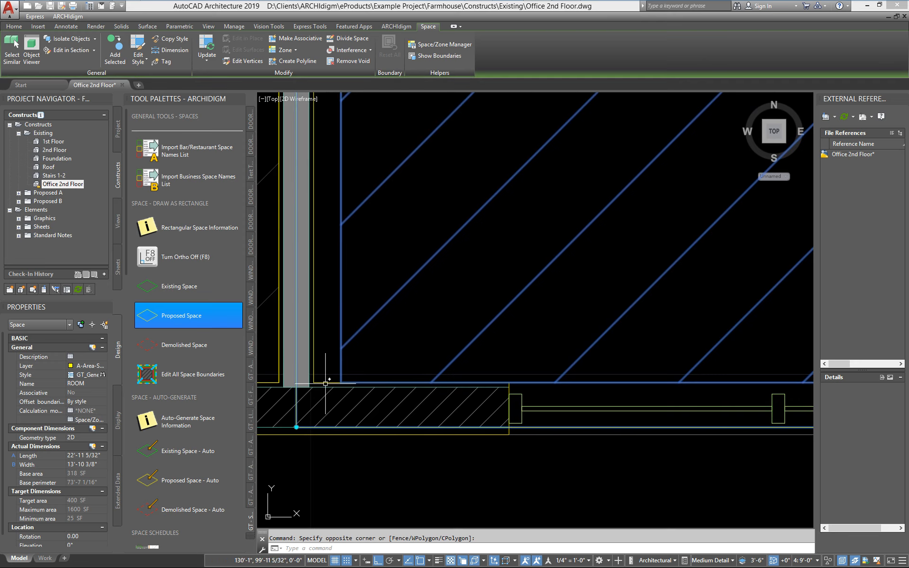
scroll(327, 379, down, 2)
scroll(399, 440, down, 2)
scroll(398, 445, down, 2)
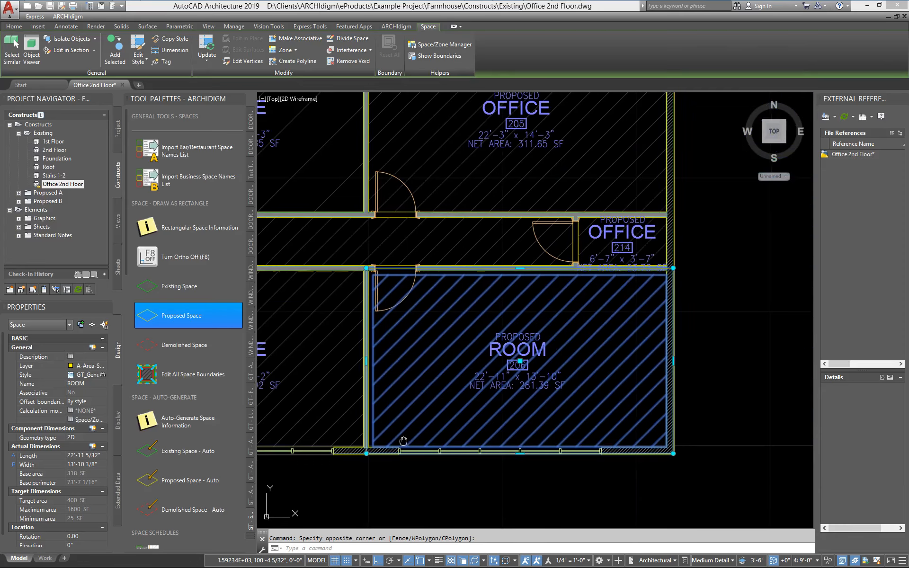
middle_drag(433, 413, 488, 391)
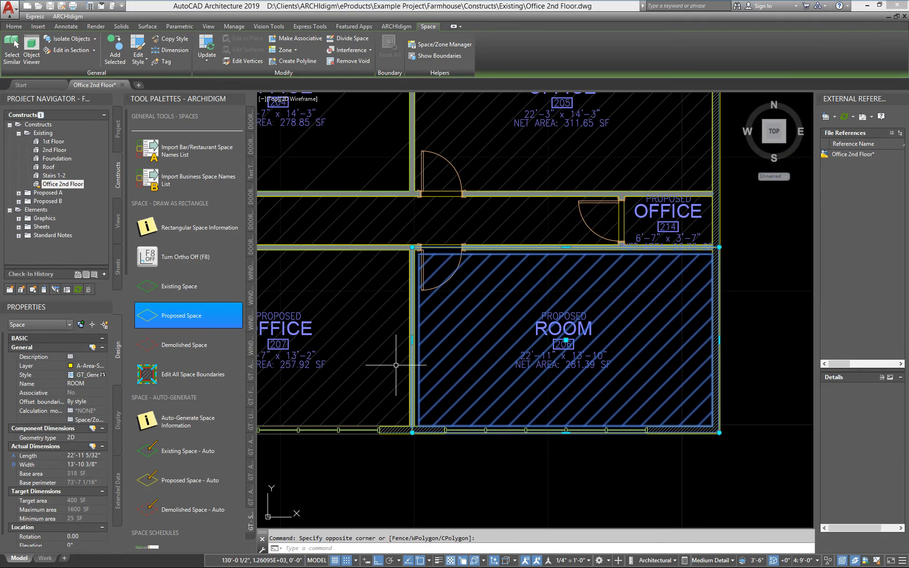
key(Escape)
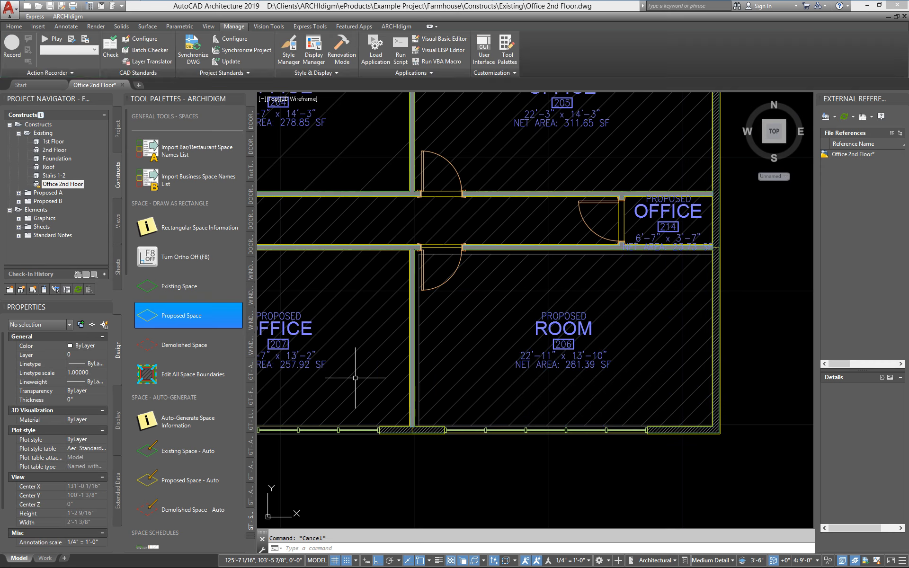
- Reselect the room 206 space and review its net boundary along the partition, corridor and exterior walls
click(457, 323)
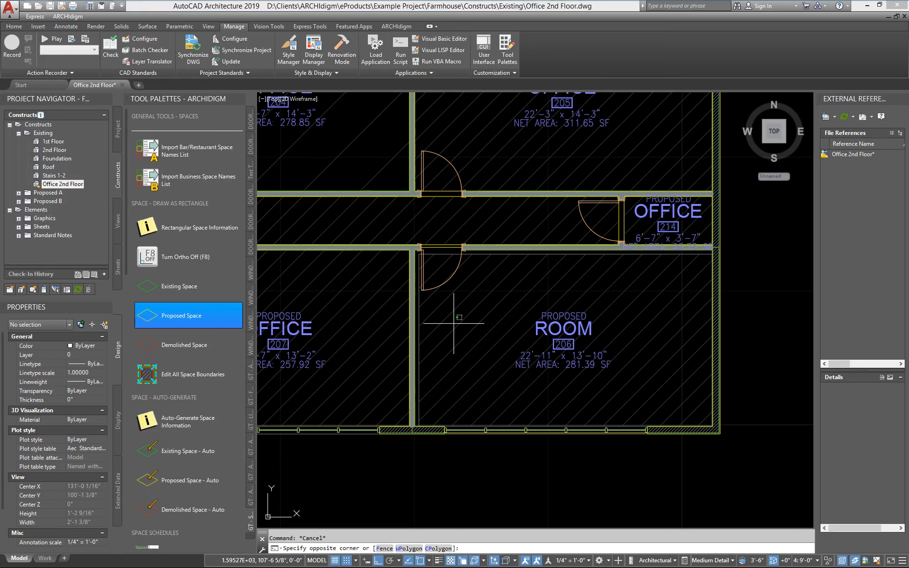
click(435, 325)
scroll(375, 358, up, 4)
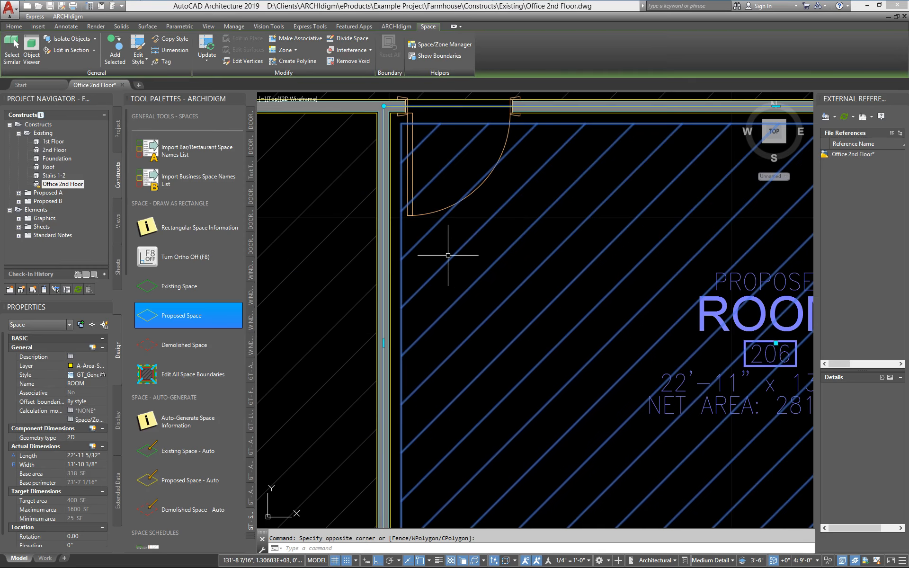
scroll(448, 255, down, 2)
mouse_move(683, 178)
middle_down()
mouse_move(598, 175)
mouse_move(522, 187)
middle_up()
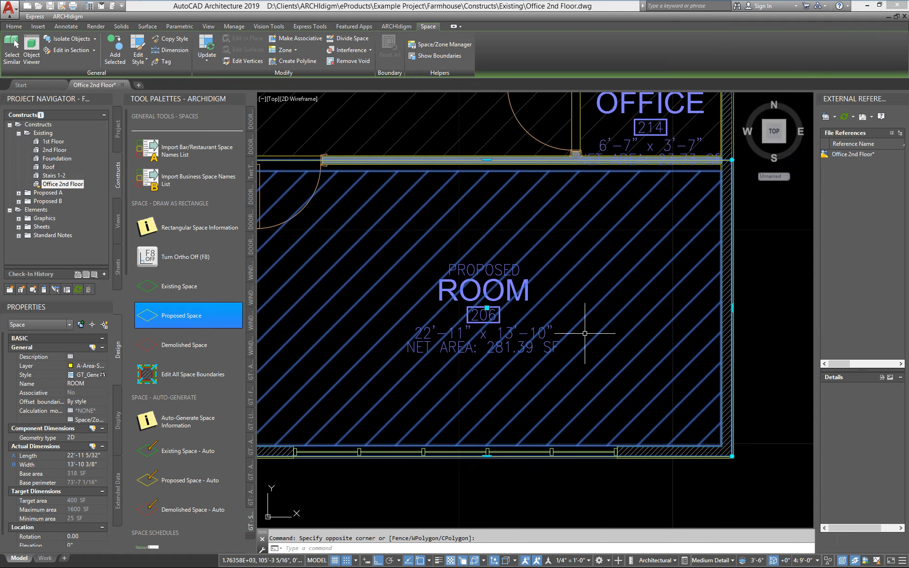
scroll(491, 347, down, 1)
scroll(400, 344, down, 1)
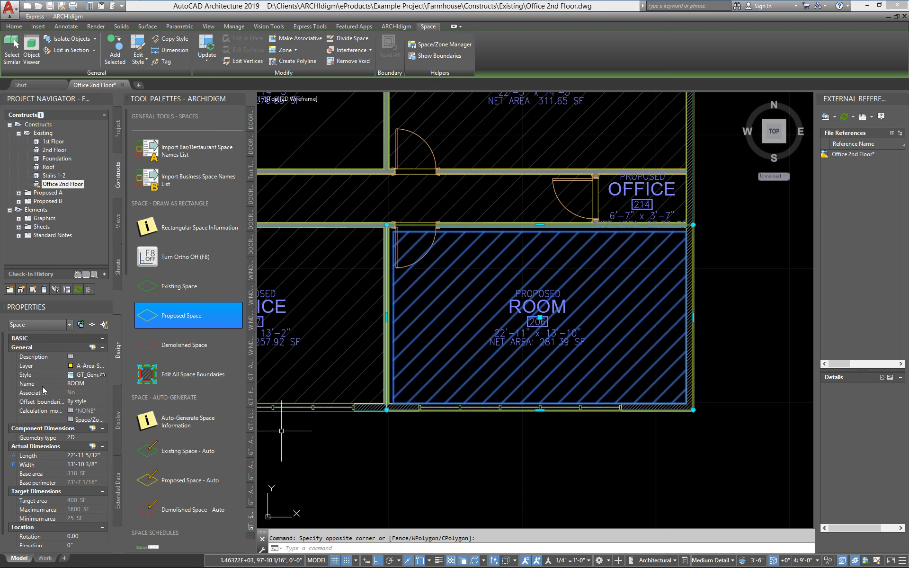
- Set the offset boundaries of the room 206 space to Manual
click(43, 406)
click(96, 406)
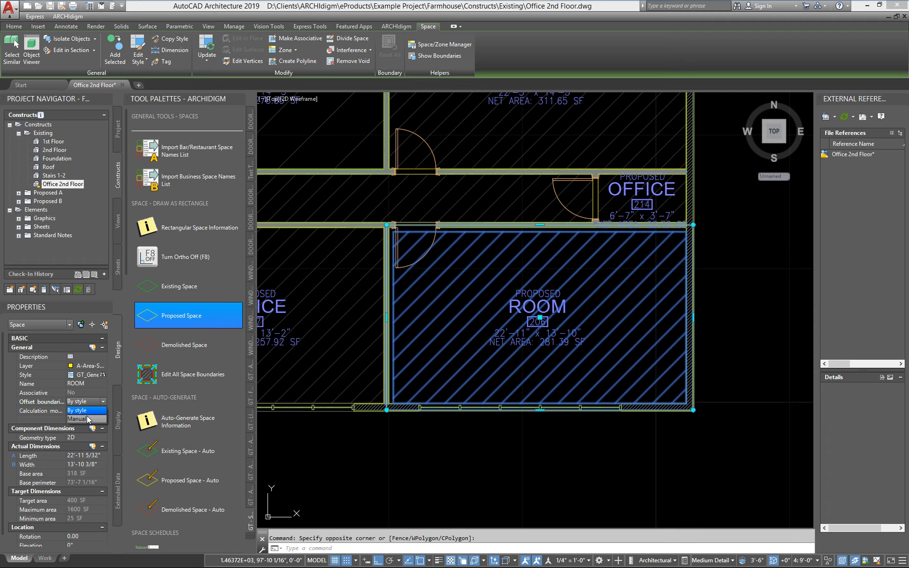
click(87, 419)
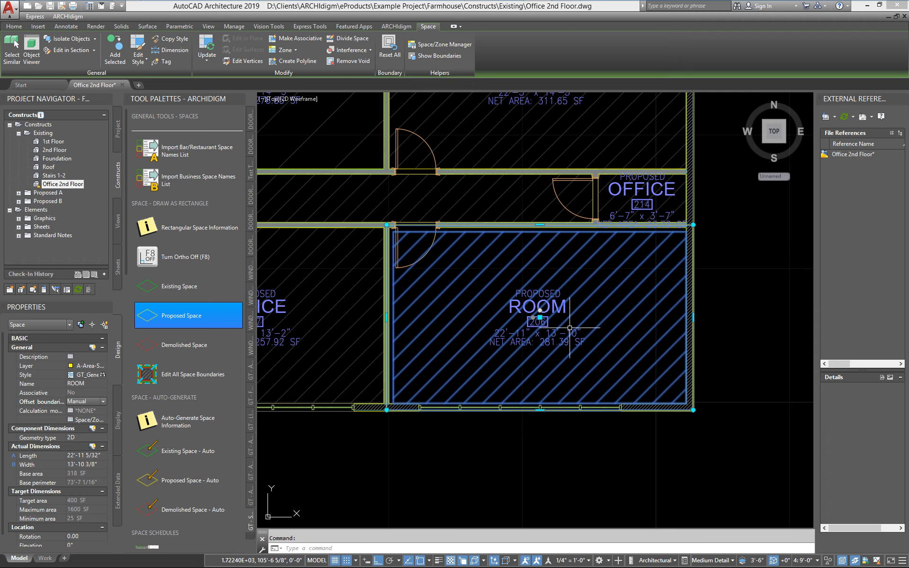
- Inspect the boundary grips at room 206's tag and start editing its net boundary
scroll(561, 316, up, 5)
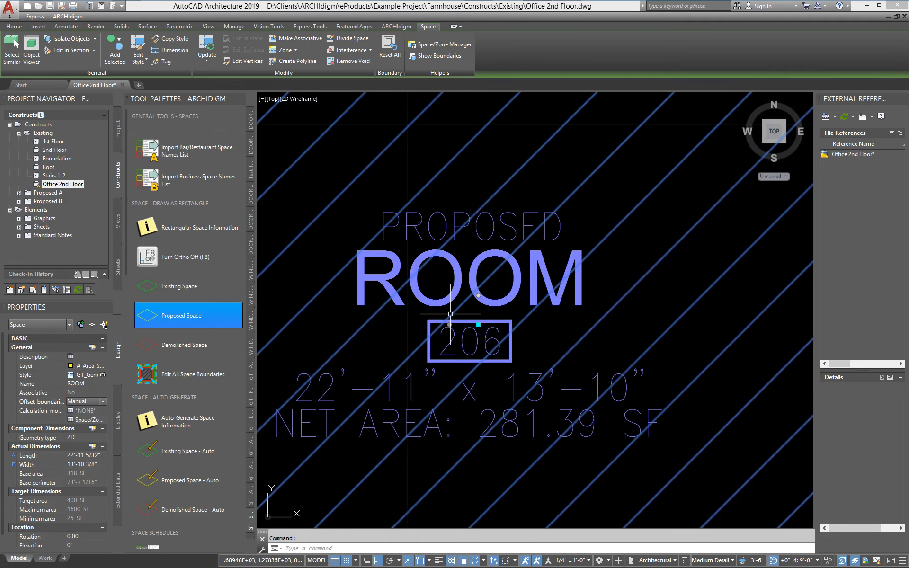
scroll(482, 337, down, 4)
scroll(474, 333, down, 4)
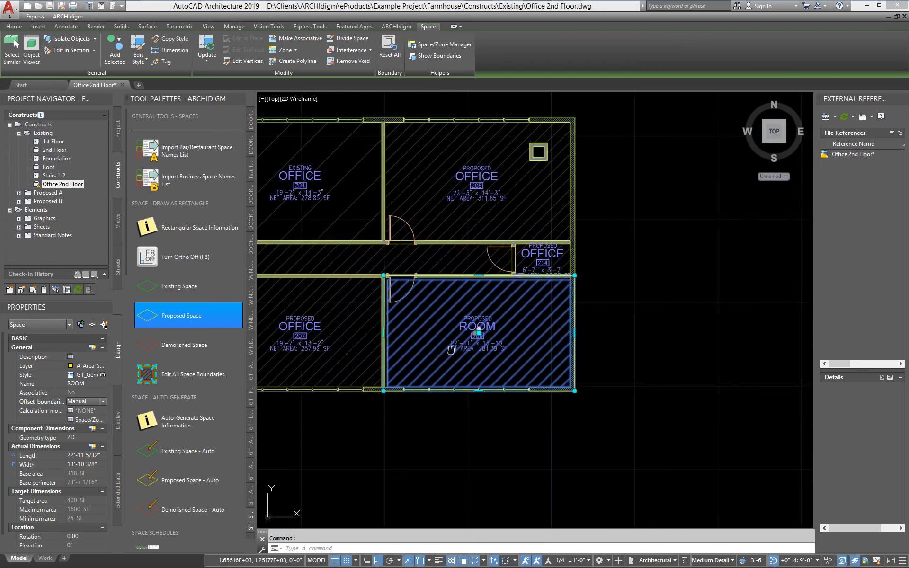
scroll(478, 331, up, 2)
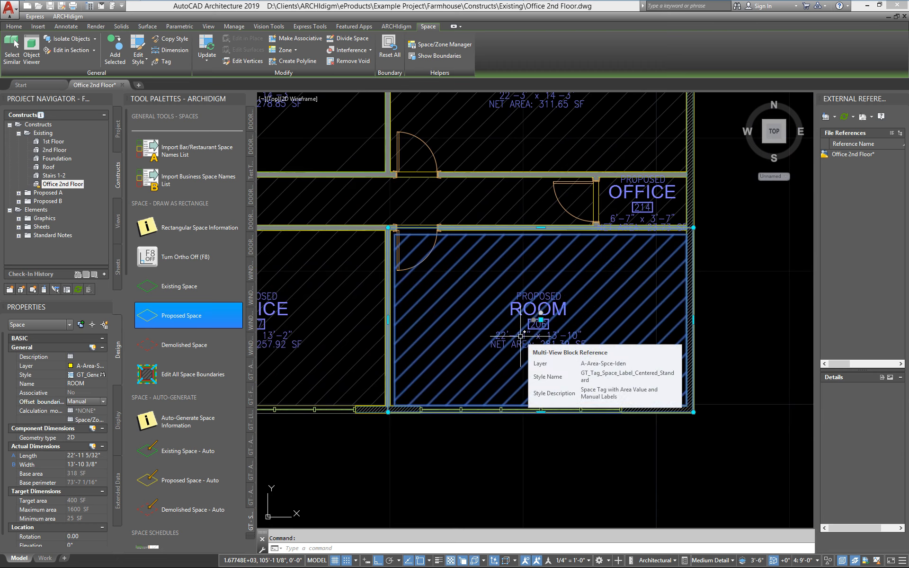
scroll(521, 336, up, 5)
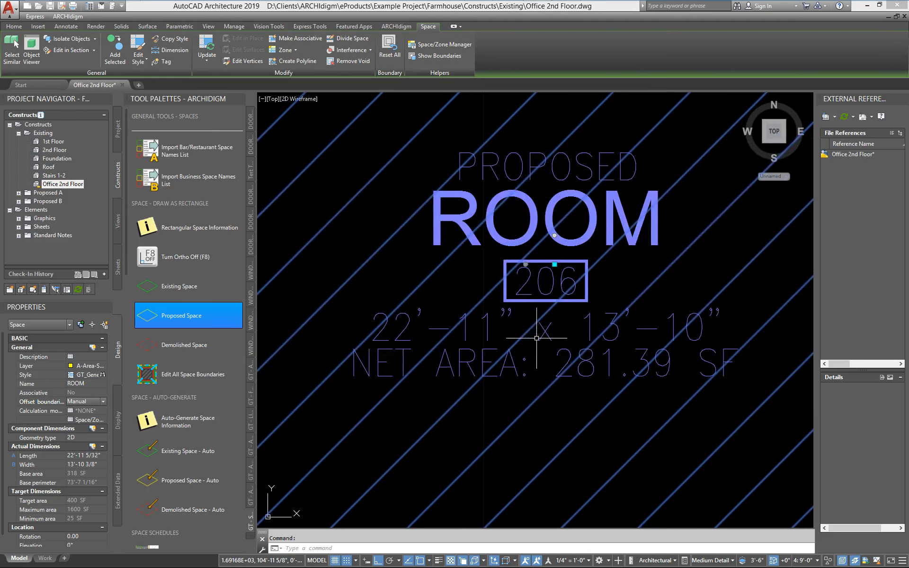
scroll(502, 318, down, 4)
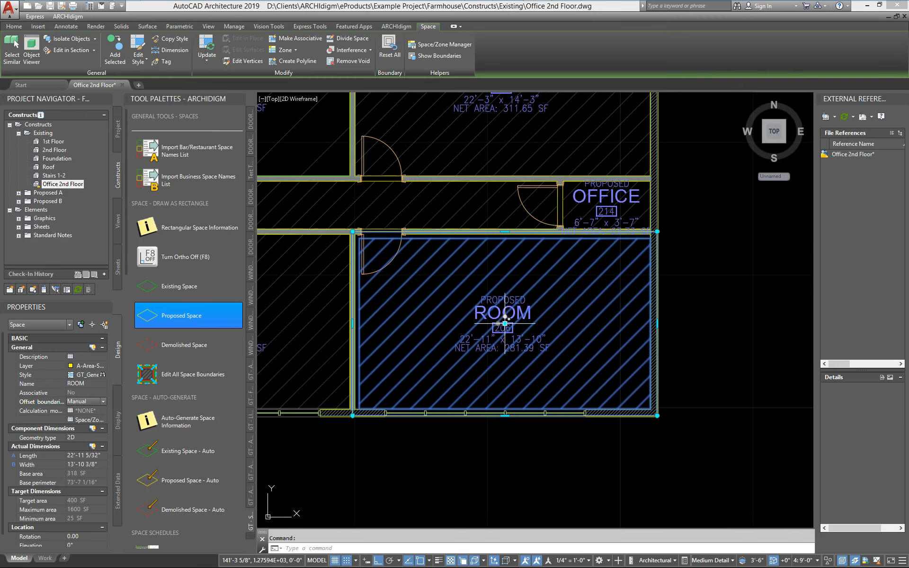
scroll(438, 255, up, 2)
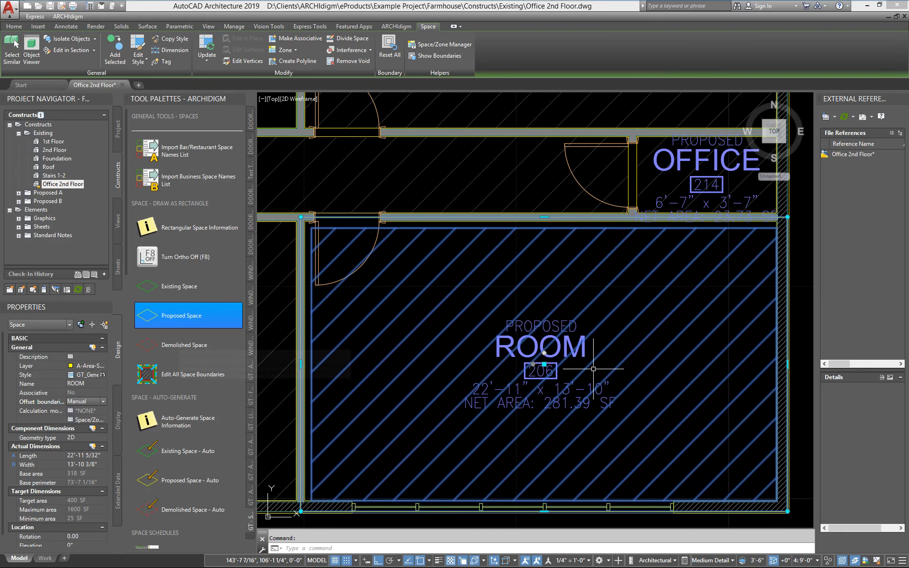
scroll(564, 366, up, 2)
scroll(544, 367, down, 2)
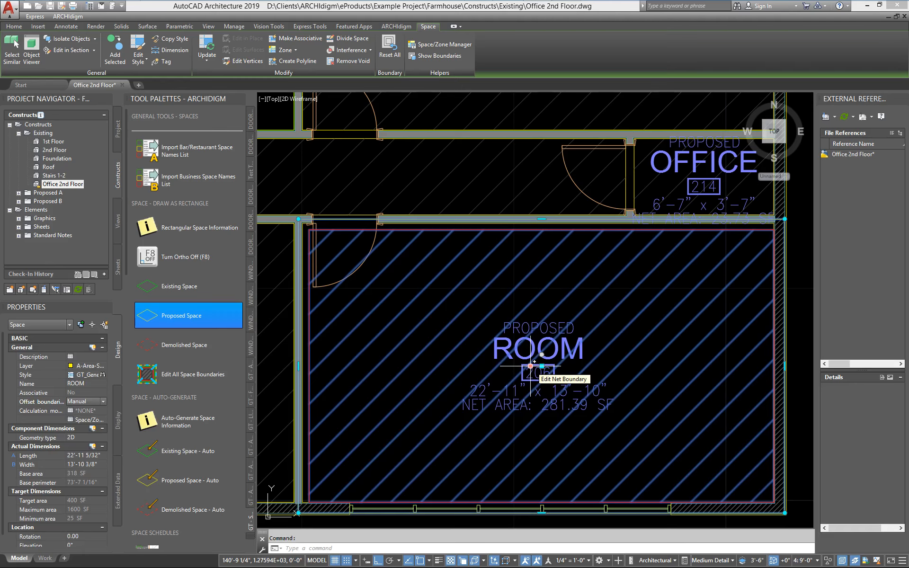
click(530, 366)
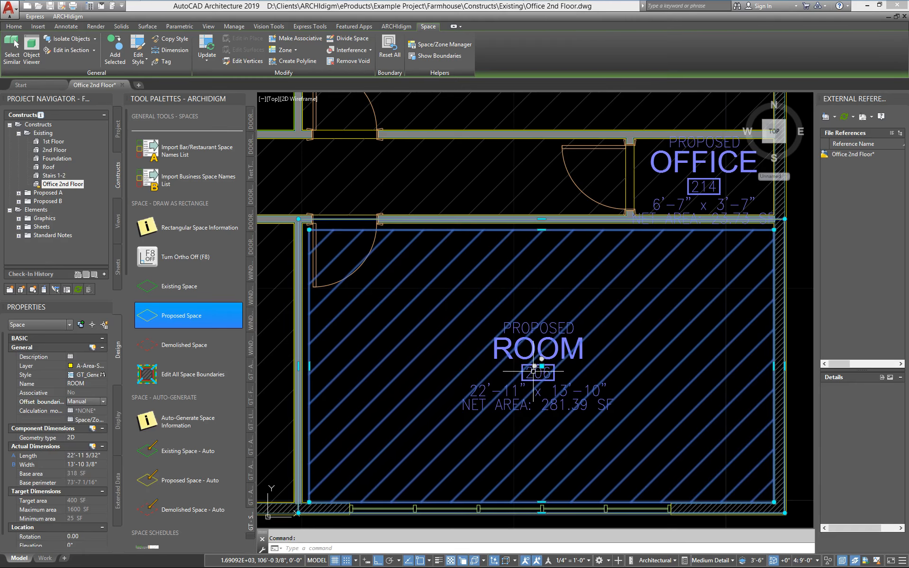
- Offset the upper edge of room 206's net boundary perpendicular to the room-side face of the corridor wall
click(542, 230)
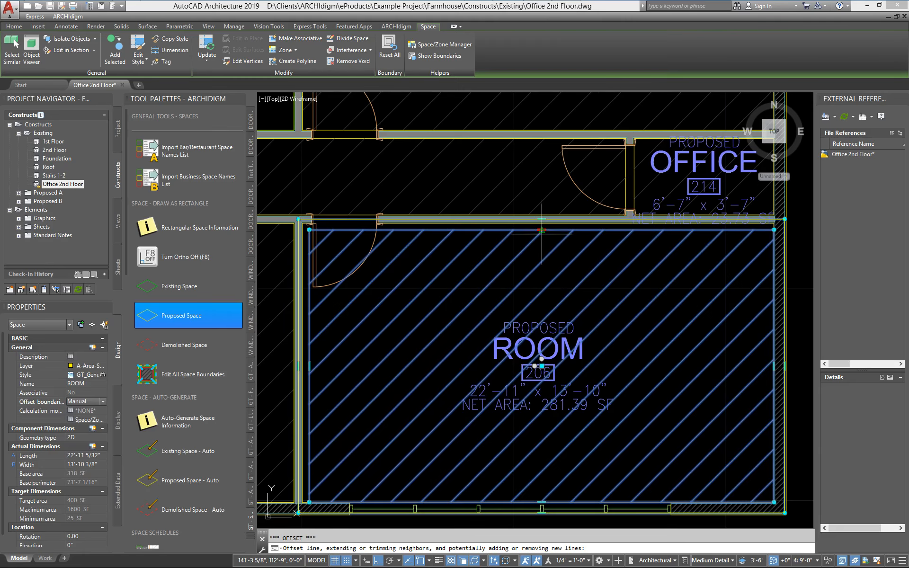
scroll(541, 230, up, 5)
scroll(541, 193, up, 4)
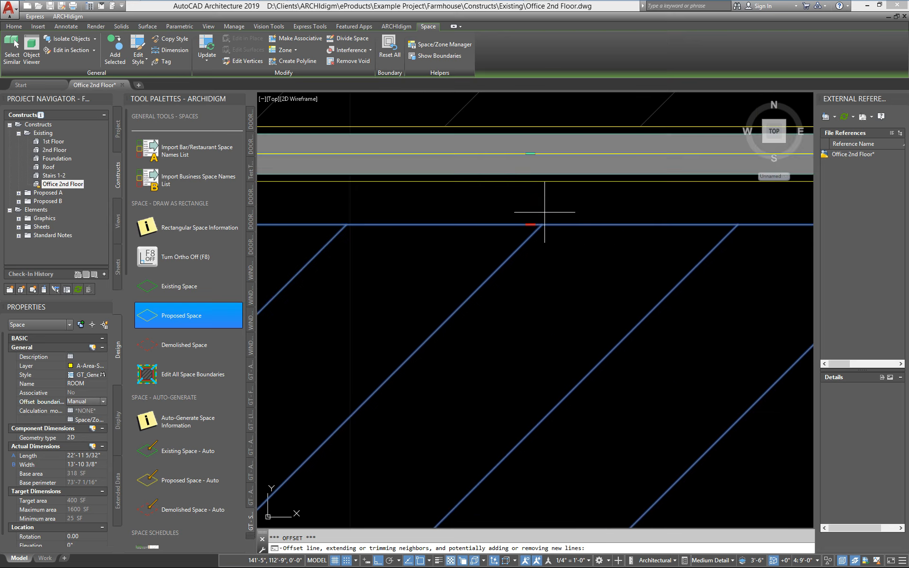
click(539, 179)
- Offset the net boundary edge beside office 207 perpendicular to the room-side face of the partition
scroll(549, 227, down, 6)
scroll(473, 355, up, 3)
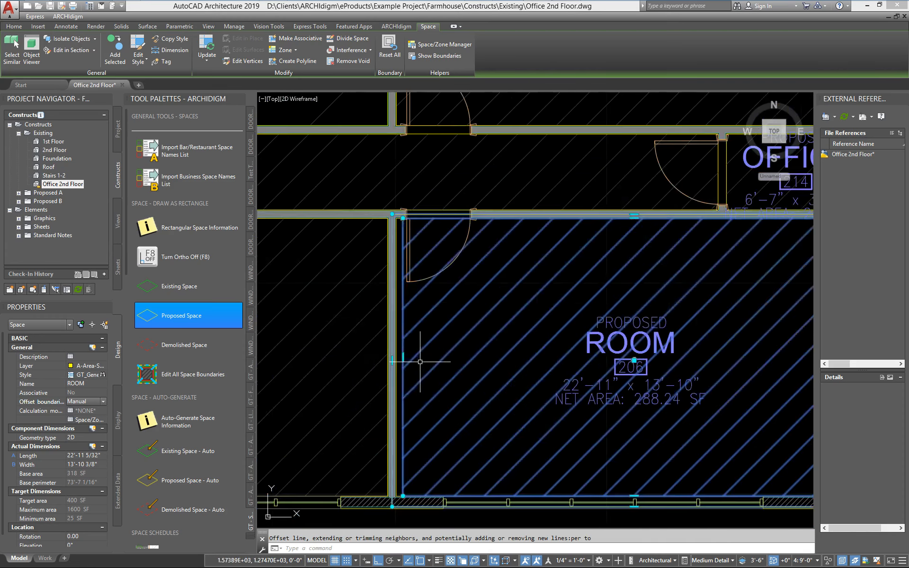
scroll(382, 365, up, 4)
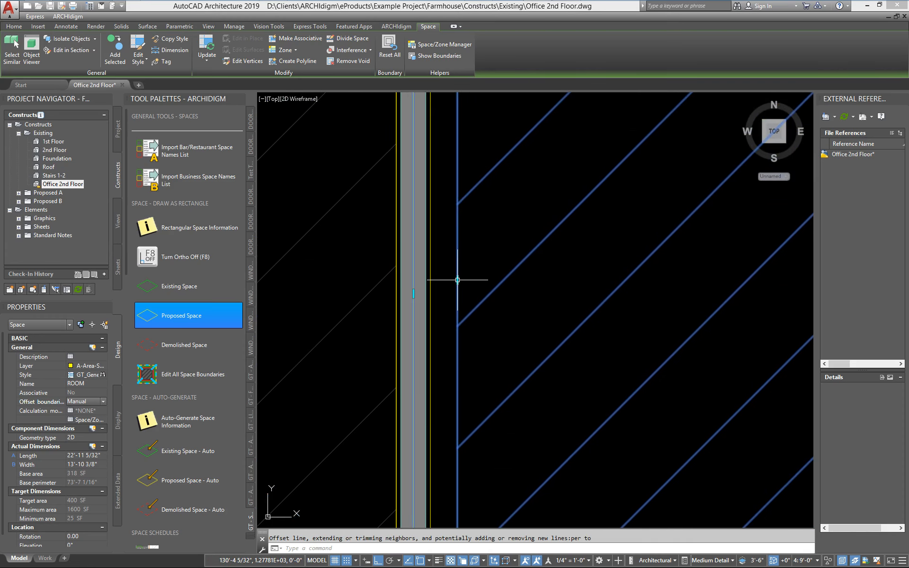
click(457, 280)
text(per)
key(Return)
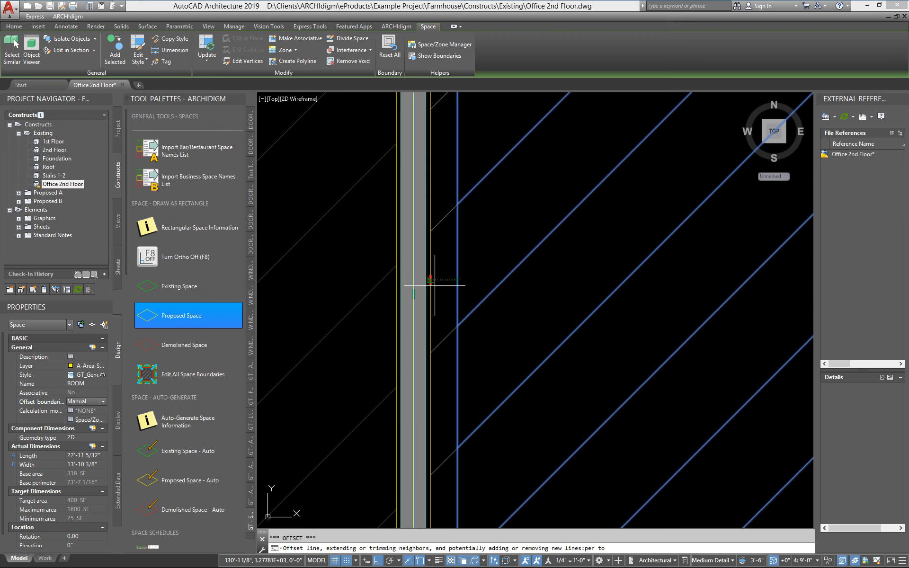
click(431, 285)
- Check room 206's net boundary against the exterior wall opposite the partition and end the net boundary editing
scroll(495, 362, down, 6)
middle_drag(700, 411, 474, 401)
scroll(536, 395, up, 10)
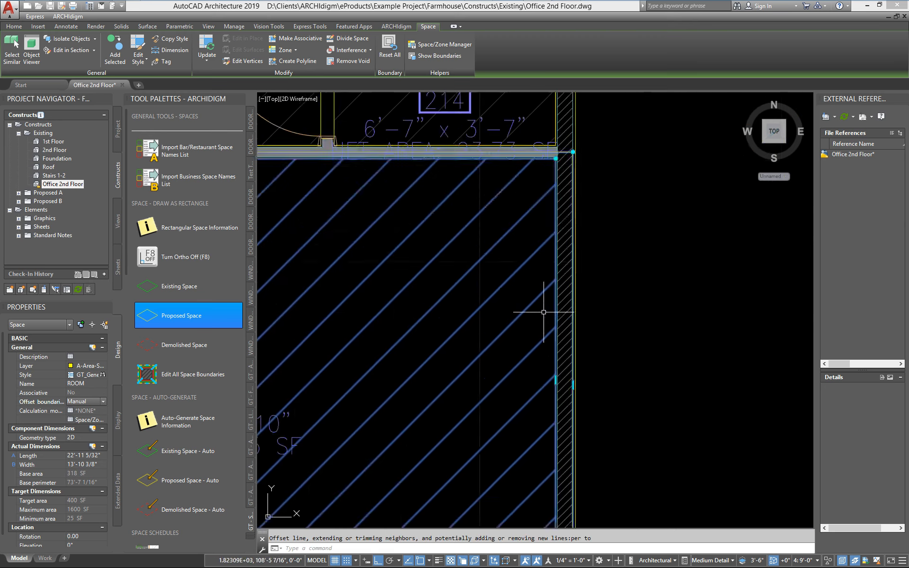
scroll(460, 325, down, 7)
middle_drag(450, 324, 595, 320)
scroll(595, 320, down, 2)
middle_drag(413, 390, 573, 291)
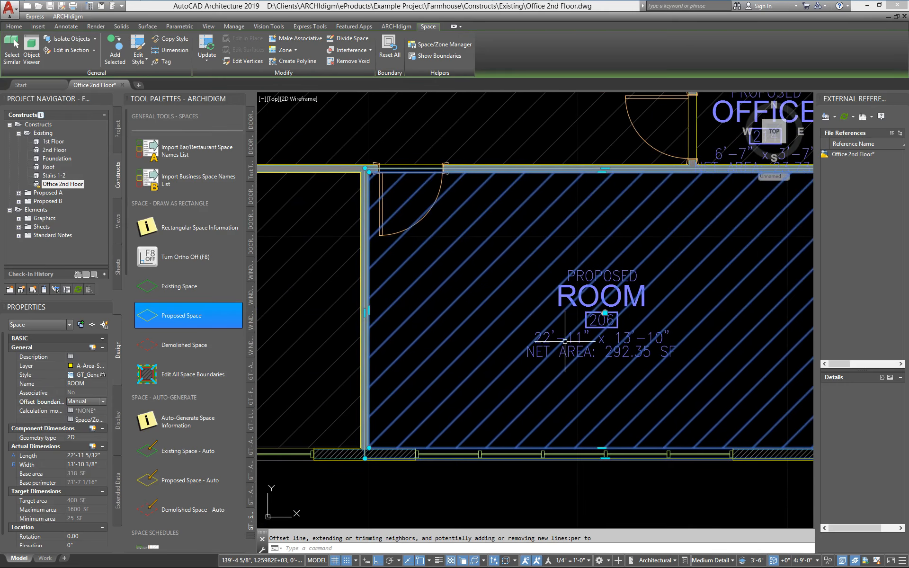
key(Escape)
- Reselect the room 206 space, review its base and net boundaries around the room, and clear the selection
click(531, 406)
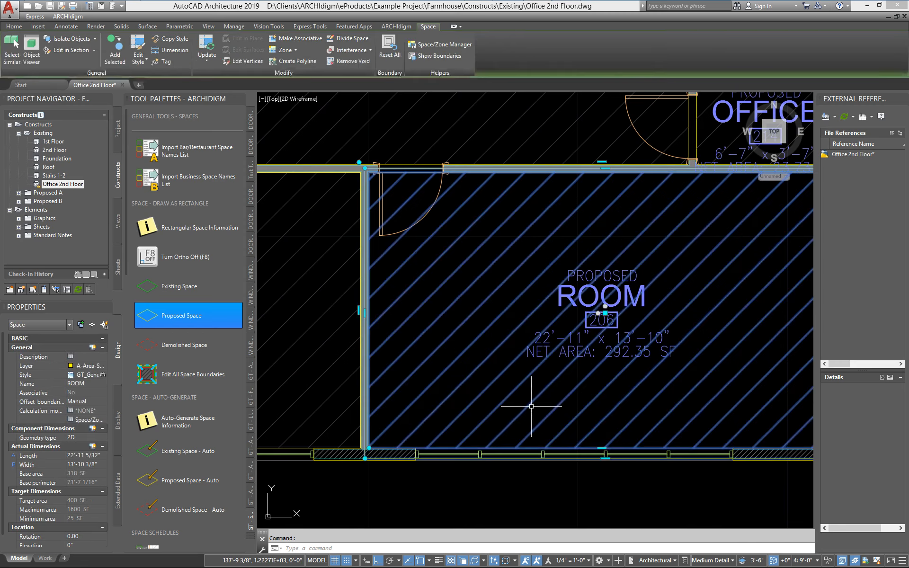
scroll(360, 262, down, 4)
scroll(483, 353, up, 4)
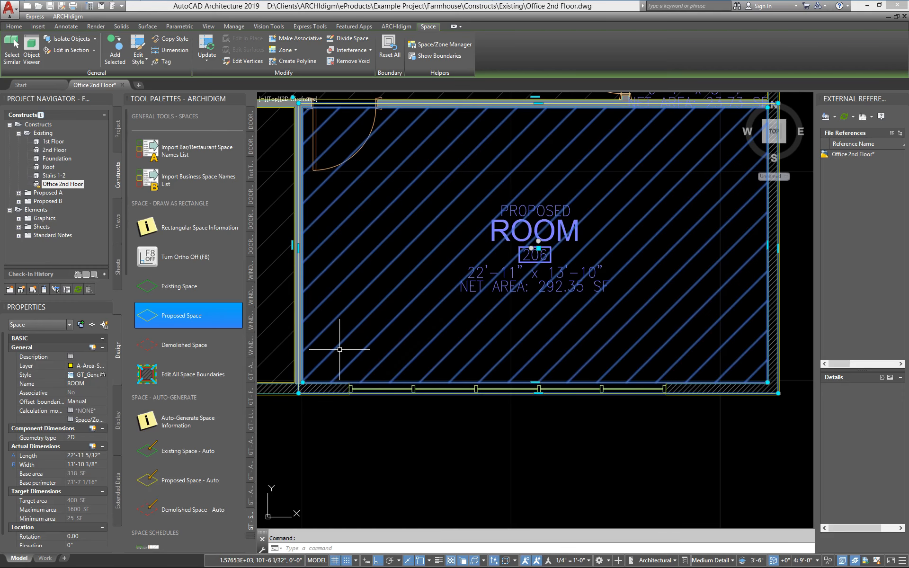
scroll(339, 350, down, 2)
mouse_move(353, 344)
middle_down()
mouse_move(393, 392)
mouse_move(479, 395)
middle_up()
scroll(434, 385, up, 1)
key(Escape)
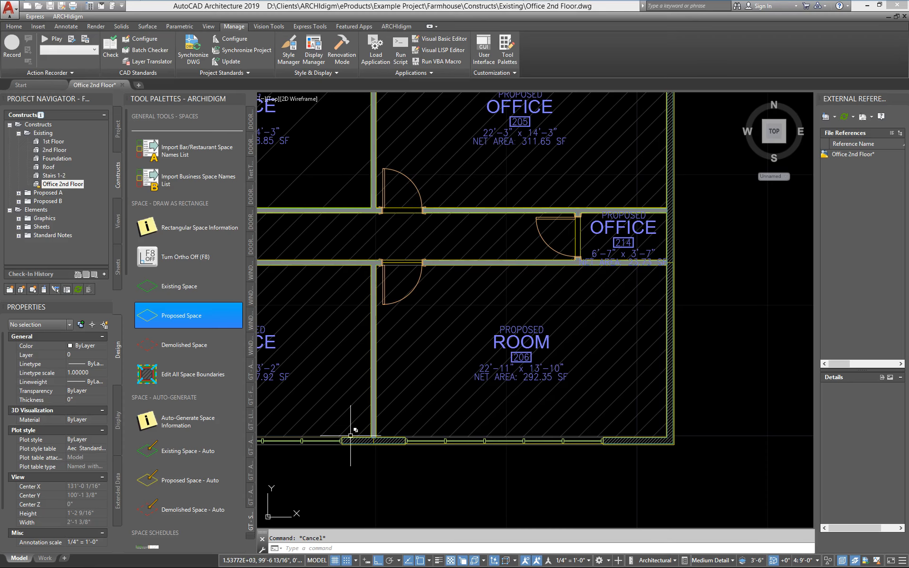
- Change the name of the room 206 space to BREAK ROOM
click(480, 352)
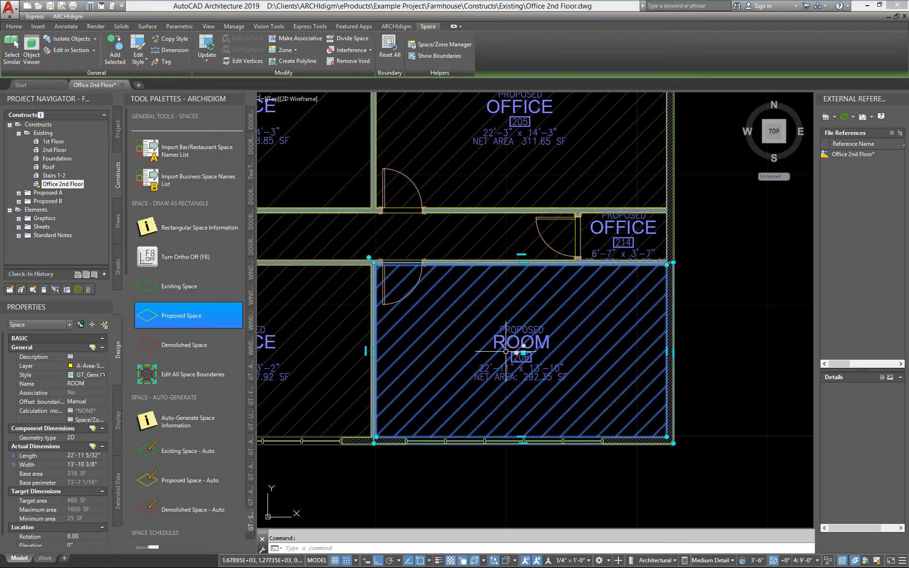
click(103, 384)
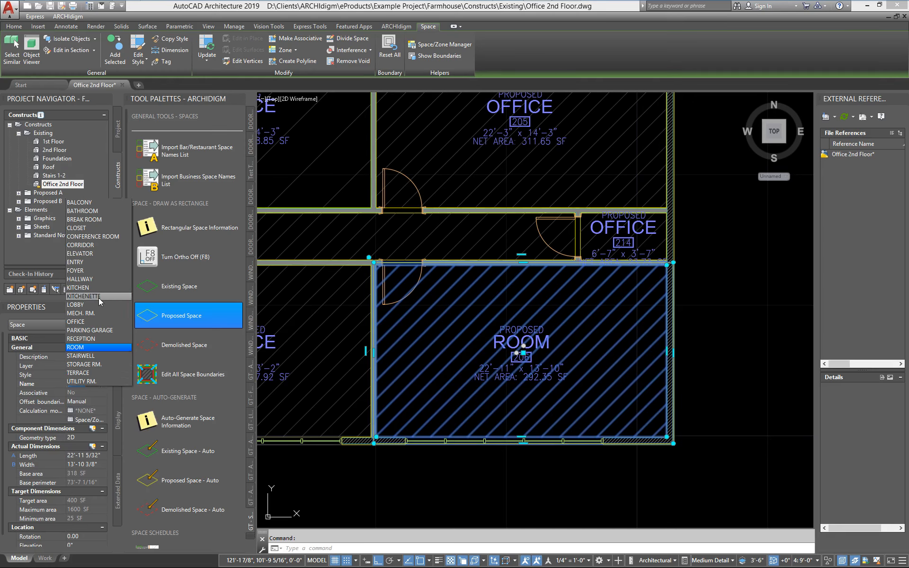
click(98, 220)
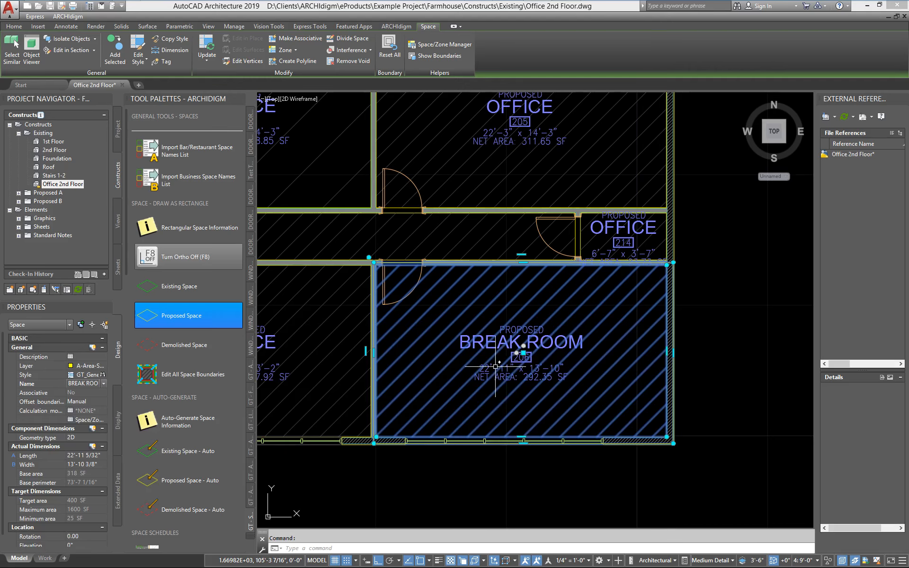
key(Escape)
- Open the Plan display properties of the break room's GT_General_Proposed space style
scroll(496, 370, down, 4)
middle_drag(360, 423, 474, 427)
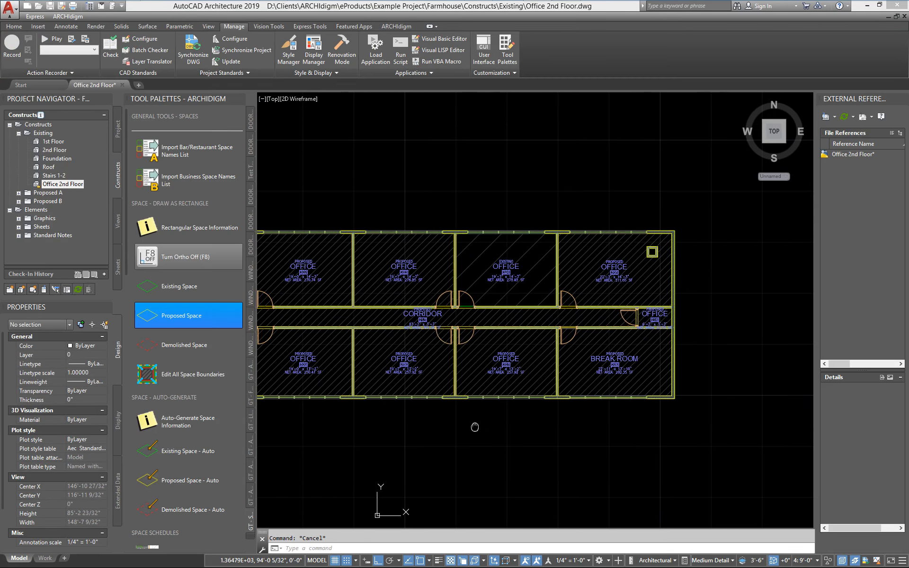
scroll(475, 427, down, 1)
scroll(496, 394, up, 3)
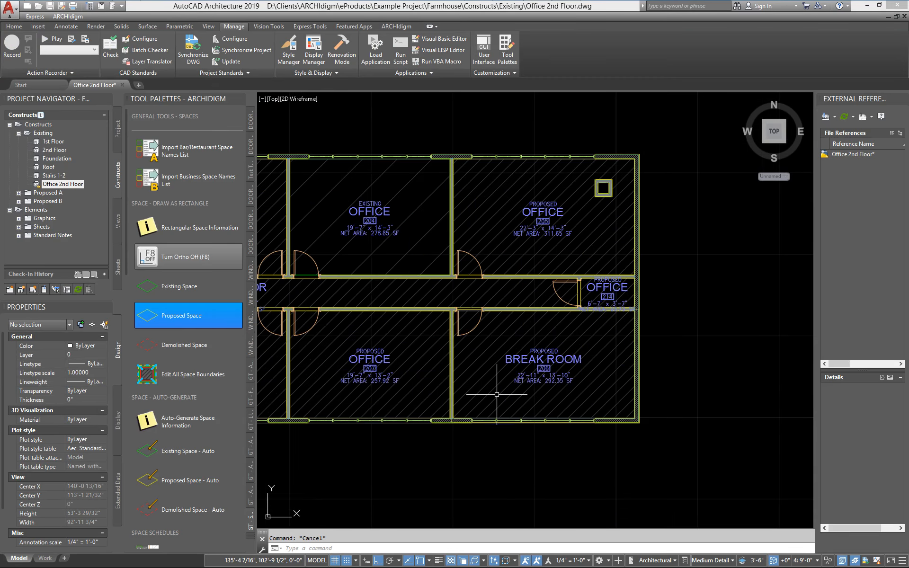
scroll(497, 394, up, 3)
middle_drag(416, 375, 450, 379)
scroll(433, 353, up, 2)
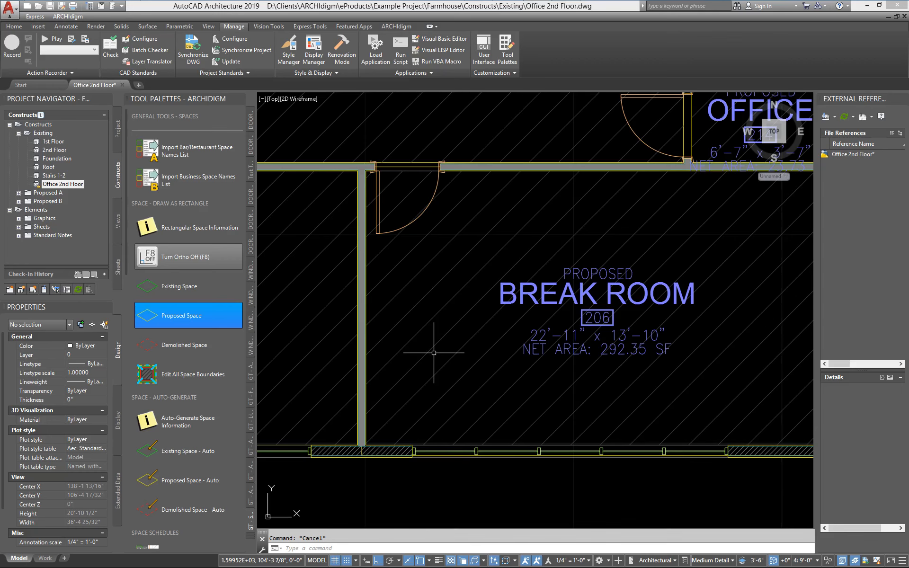
click(426, 350)
right_click(426, 351)
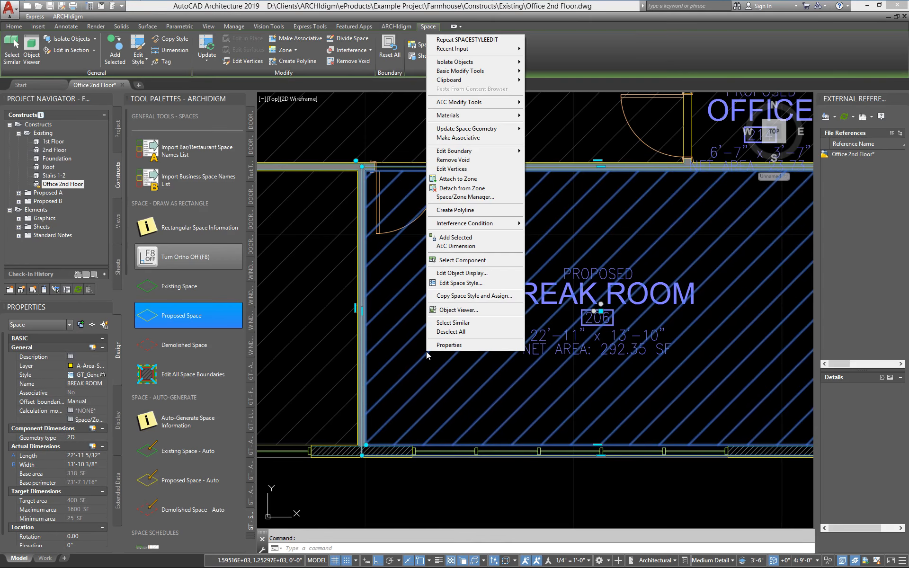
click(459, 283)
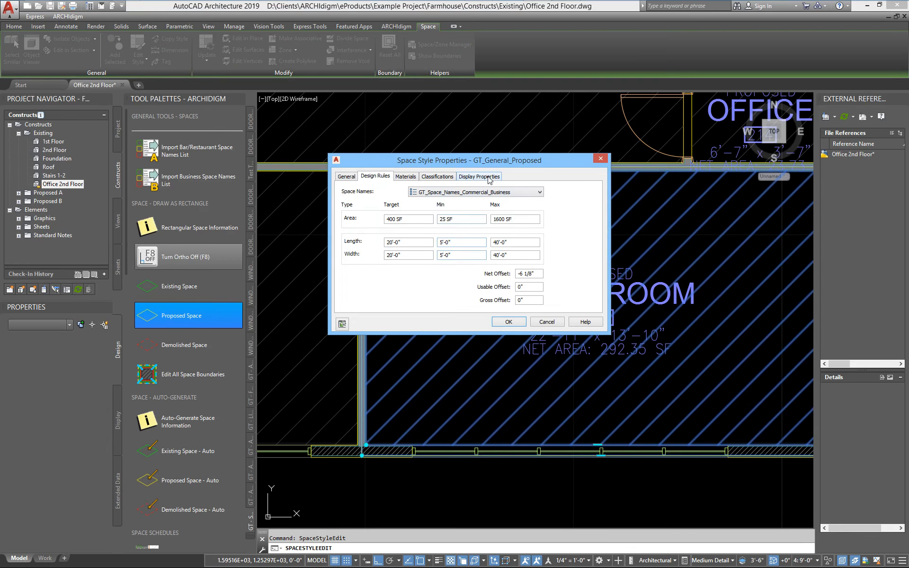
click(489, 177)
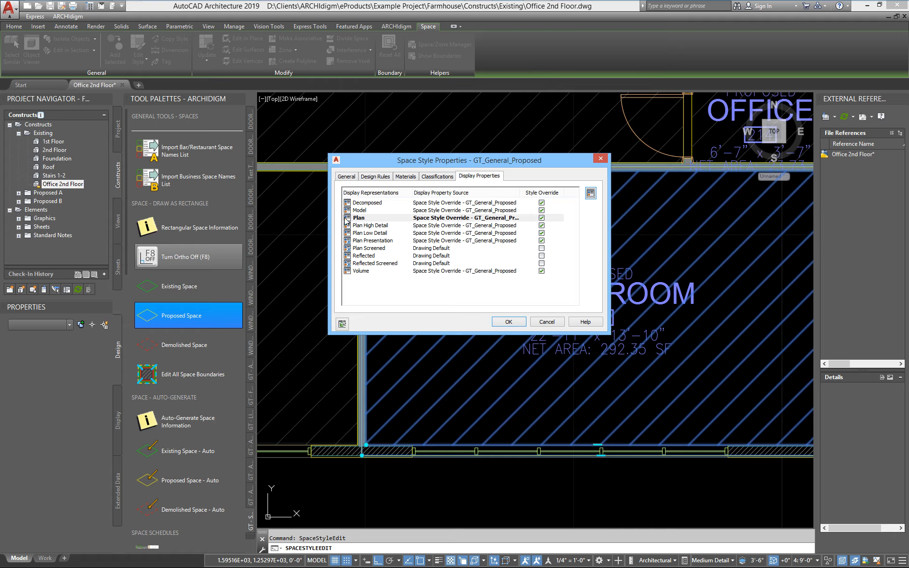
double_click(360, 219)
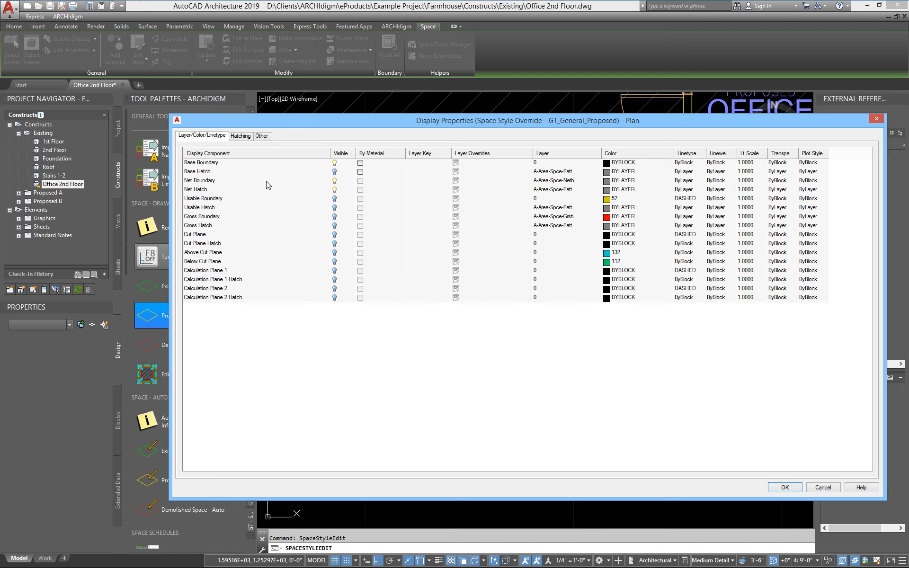
- Review the Other, Hatching and Layer/Color/Linetype display settings of the space style and accept them as they are
click(261, 135)
click(243, 137)
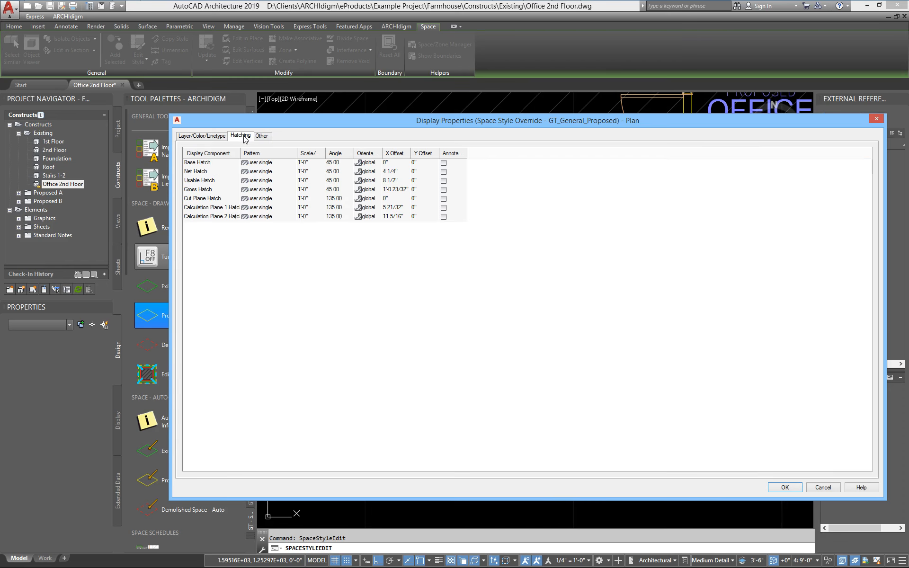
click(211, 137)
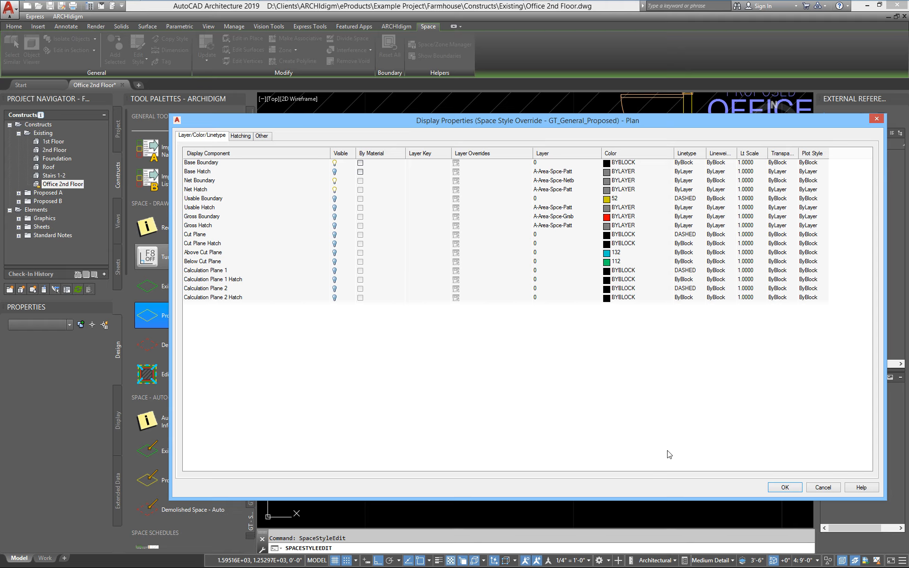
click(783, 487)
click(507, 322)
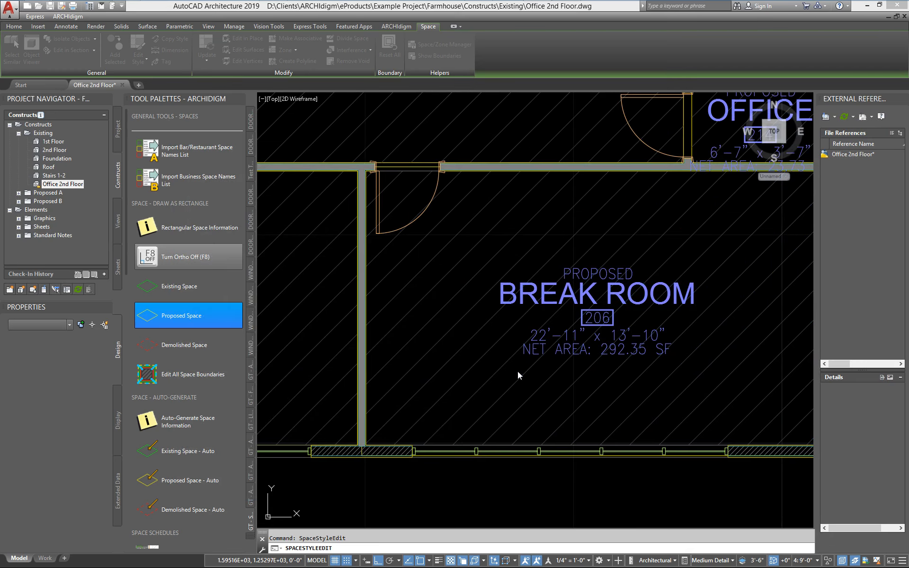
- Bring the whole second floor plan into view and examine the space schedule and space tag tools on the palette
scroll(531, 412, down, 5)
scroll(563, 363, up, 2)
middle_drag(563, 364, 629, 380)
mouse_move(539, 380)
middle_down()
mouse_move(529, 376)
mouse_move(548, 369)
mouse_move(557, 394)
mouse_move(549, 388)
middle_up()
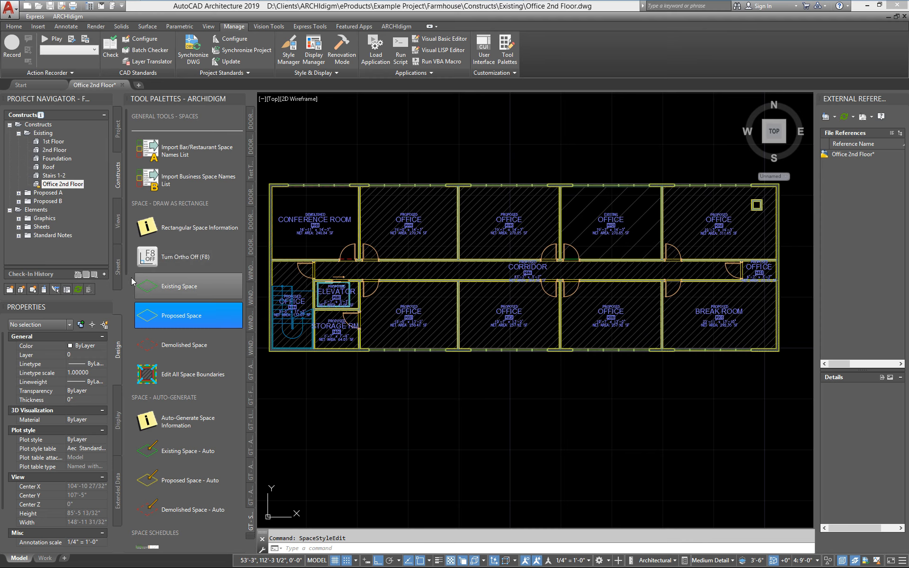
scroll(127, 276, down, 5)
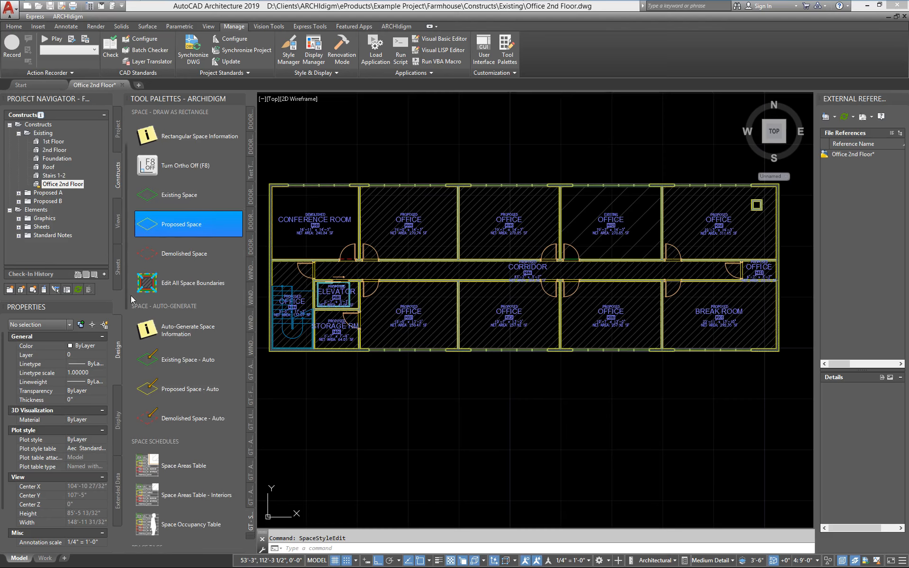
scroll(135, 327, down, 4)
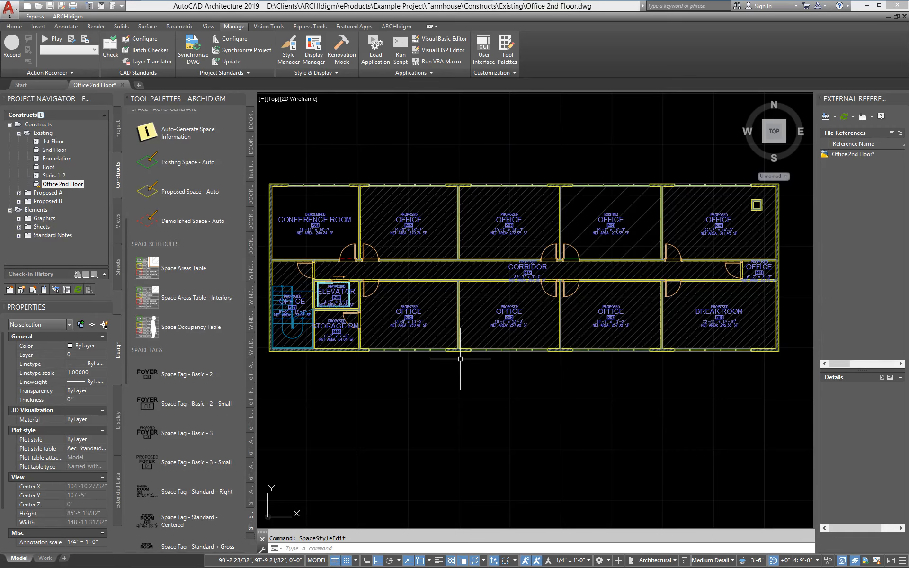
middle_drag(415, 375, 408, 378)
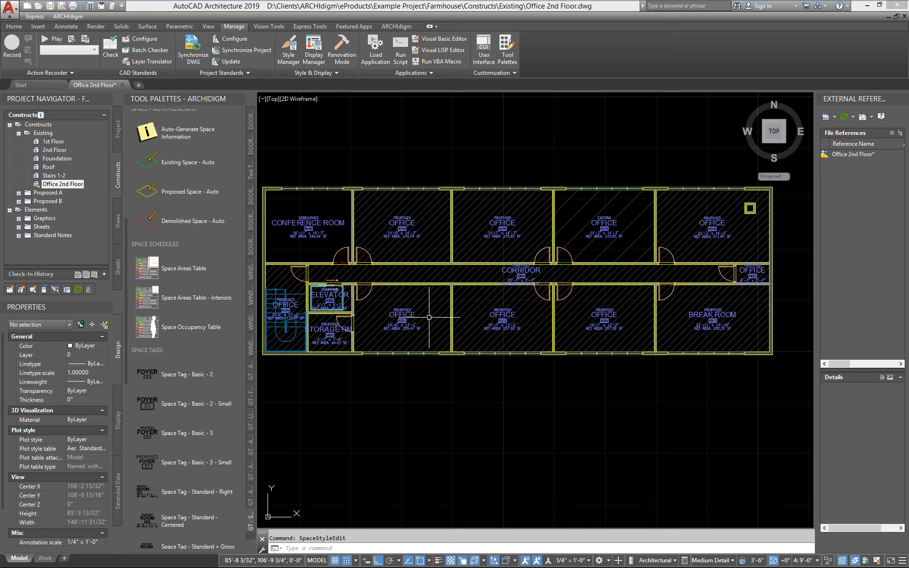
scroll(445, 289, down, 3)
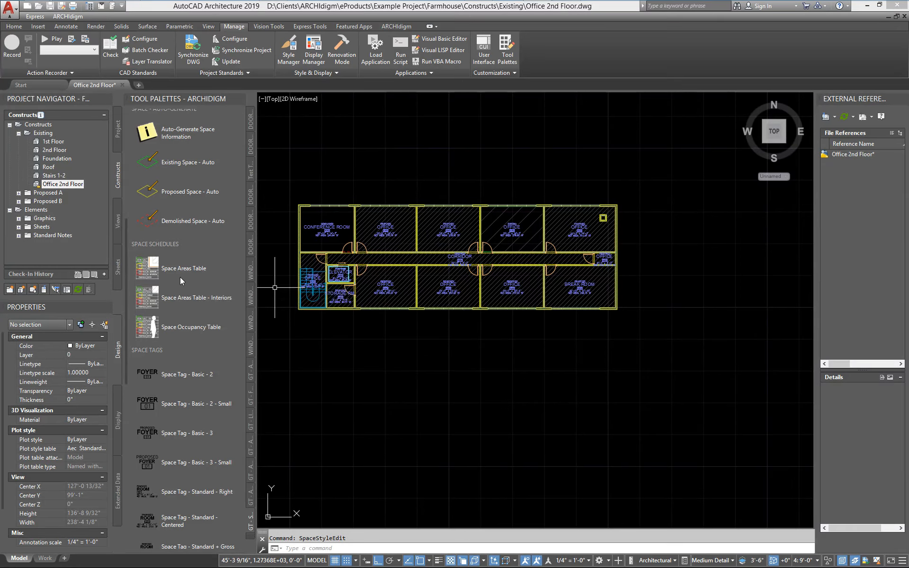
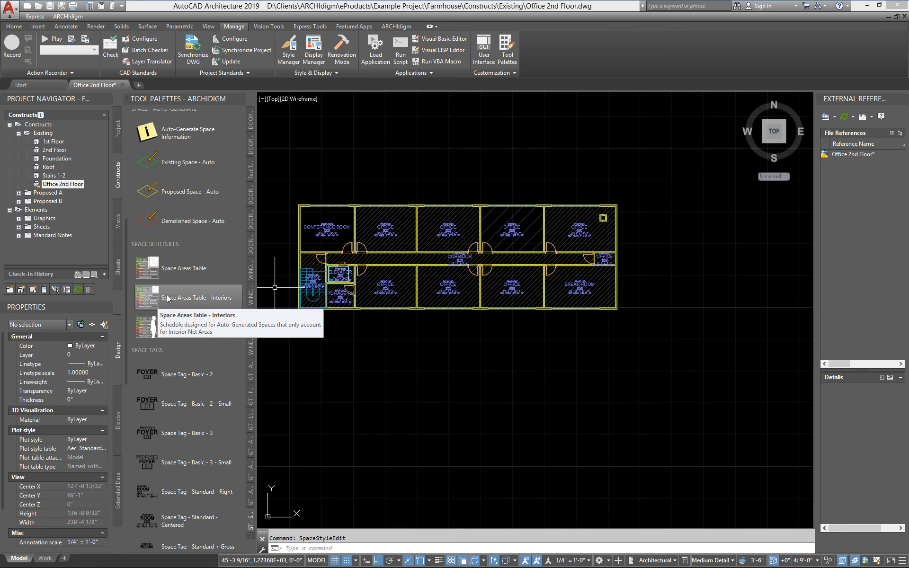
- Create a Space Areas Table schedule from all the second floor spaces and place it beside the plan's right end at default size
click(183, 268)
click(653, 334)
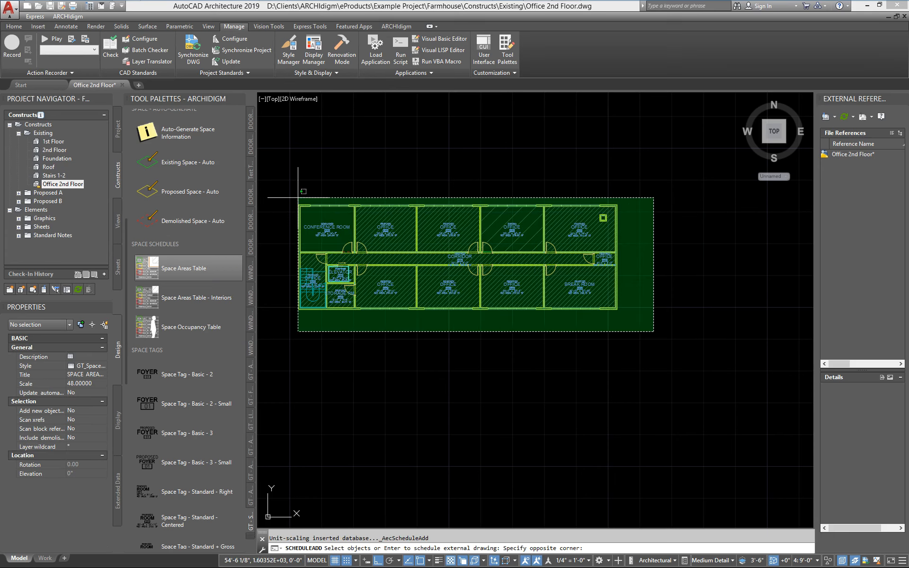
click(275, 171)
key(Return)
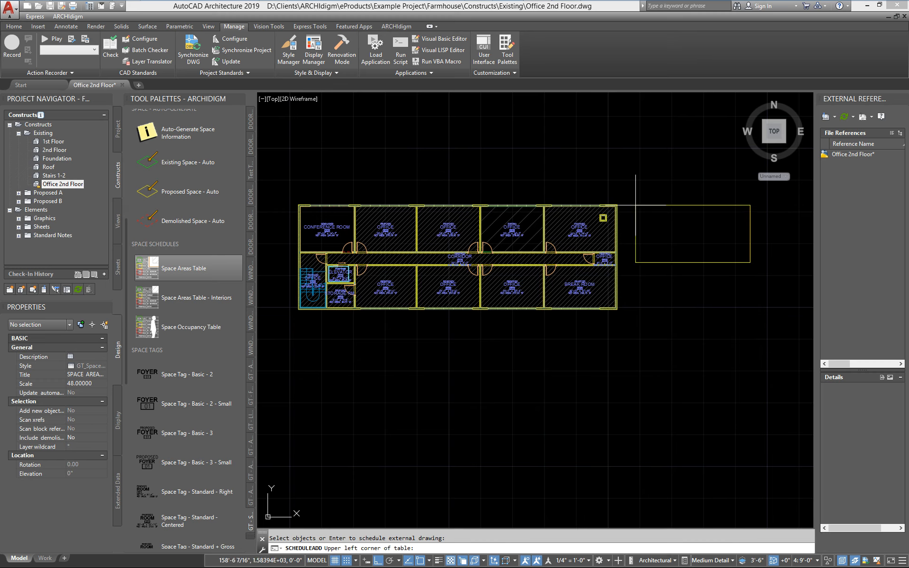
click(635, 205)
key(Return)
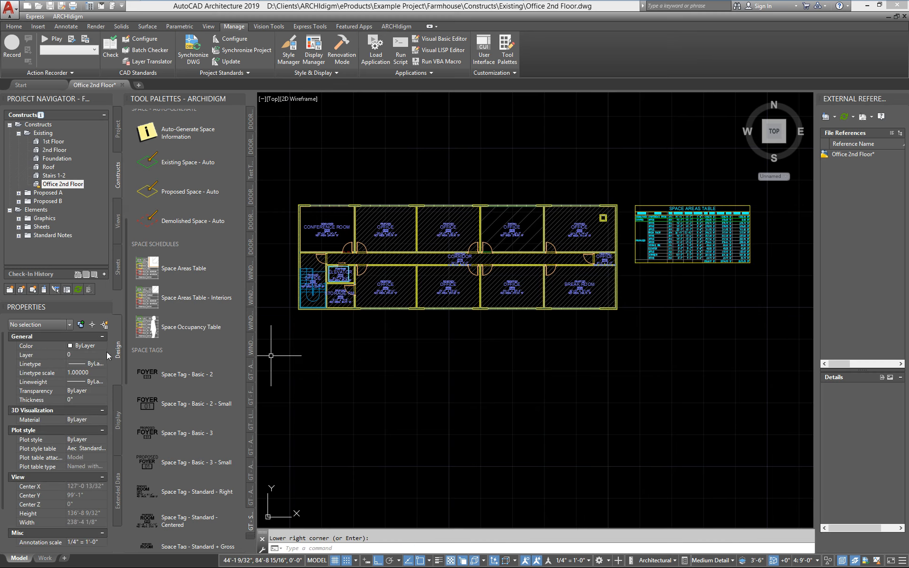
- Create a Space Areas Table - Interiors schedule from all the floor's spaces and place it directly below the Space Areas Table
click(156, 309)
click(628, 320)
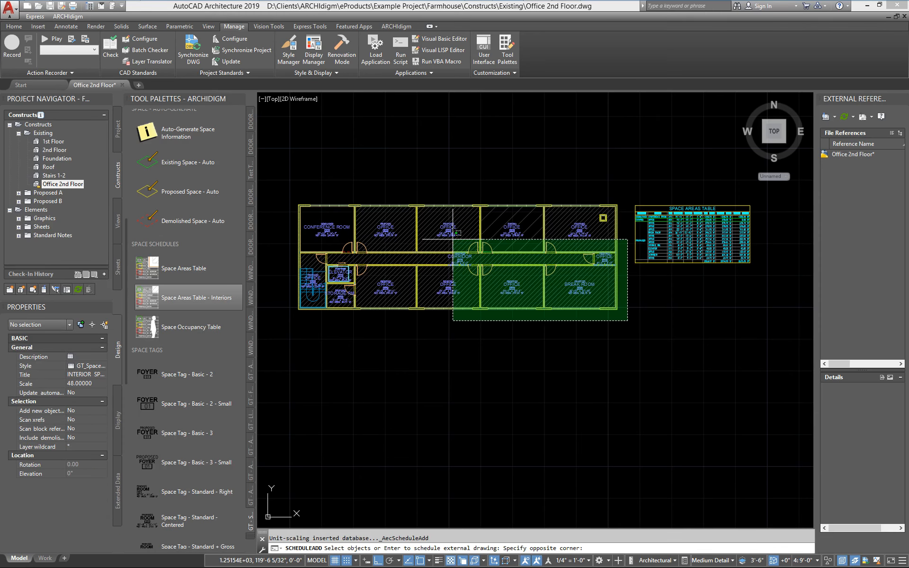
click(311, 193)
key(Return)
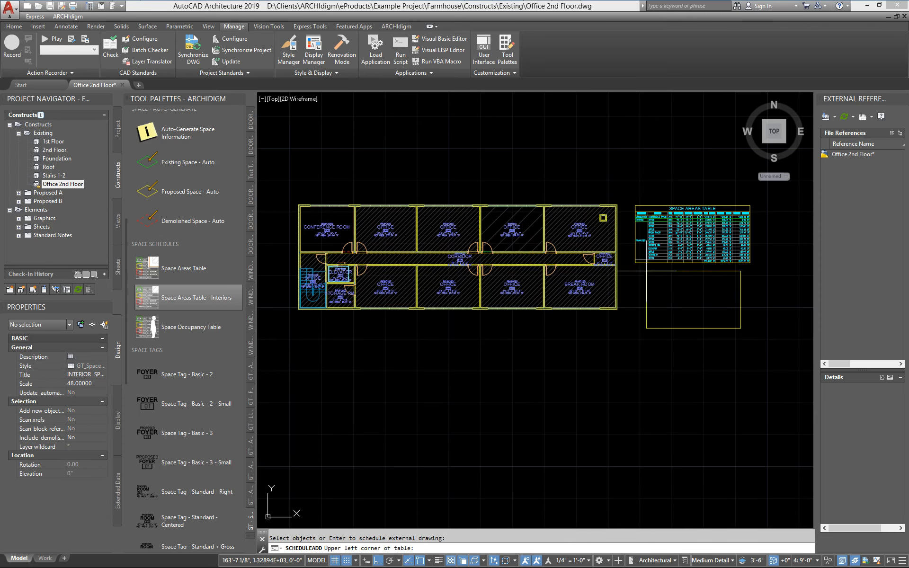
click(633, 273)
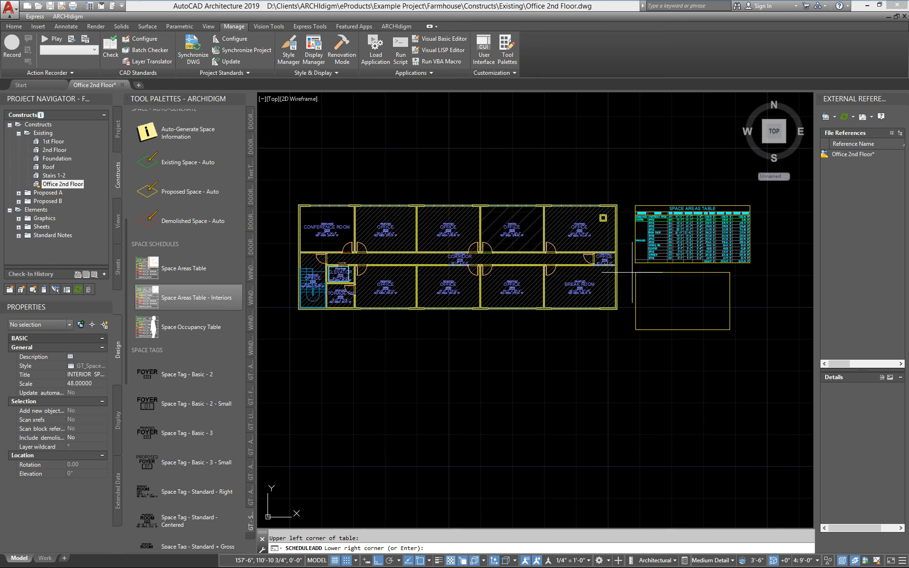
key(Return)
- Examine the Space Areas Table, comparing the status, room, dimension, net area, gross area and gross delta columns
scroll(632, 272, up, 8)
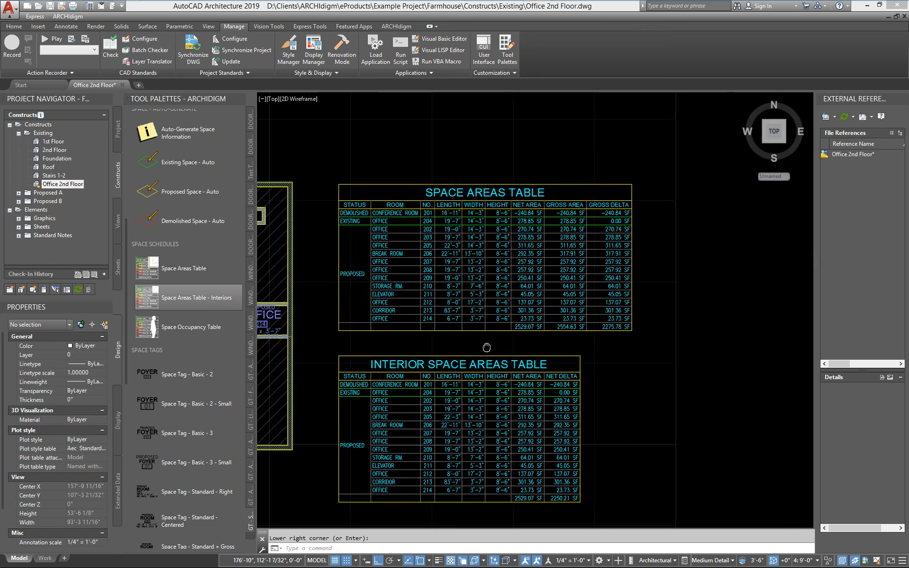
middle_drag(403, 233, 392, 283)
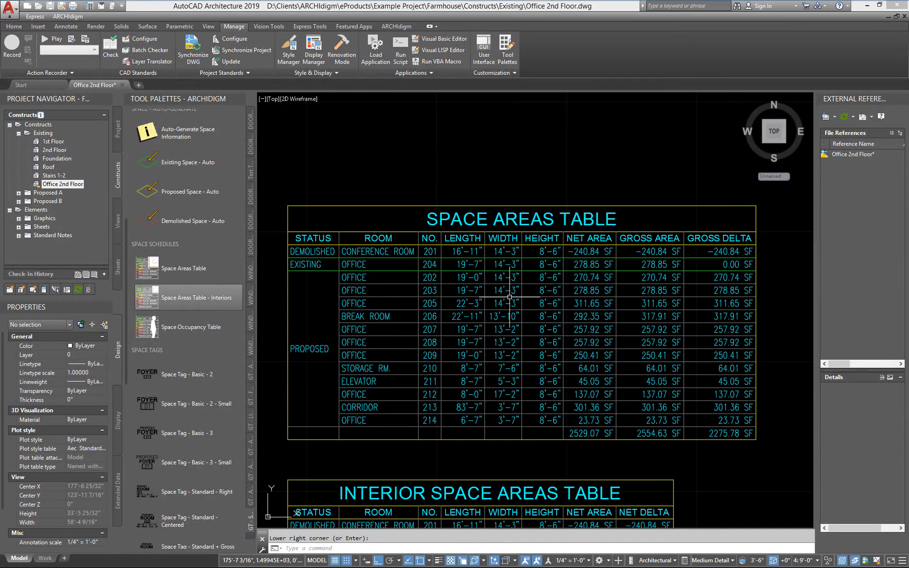
scroll(517, 242, up, 3)
middle_drag(448, 273, 490, 275)
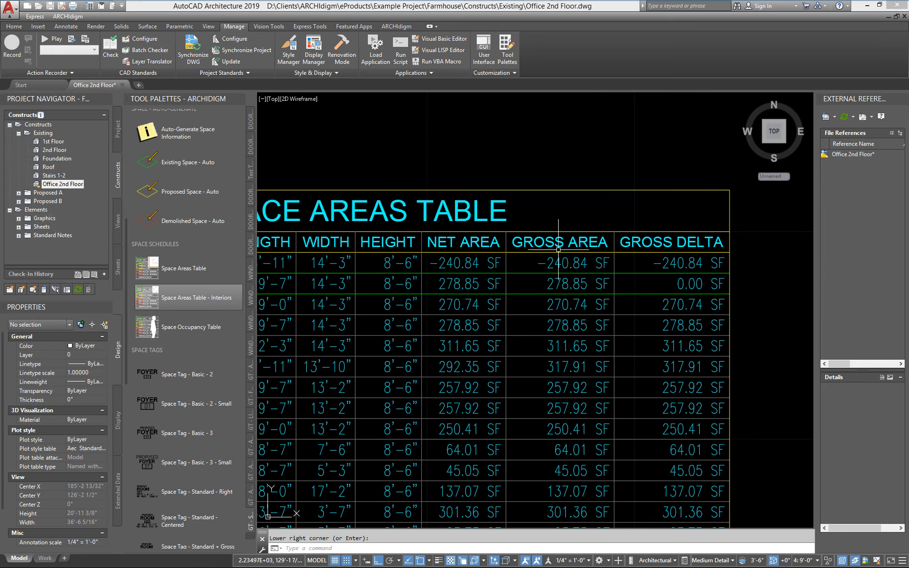
scroll(486, 326, down, 2)
middle_drag(428, 371, 593, 291)
mouse_move(375, 369)
middle_down()
mouse_move(596, 303)
mouse_move(778, 265)
middle_up()
middle_drag(719, 335, 320, 446)
scroll(404, 333, up, 2)
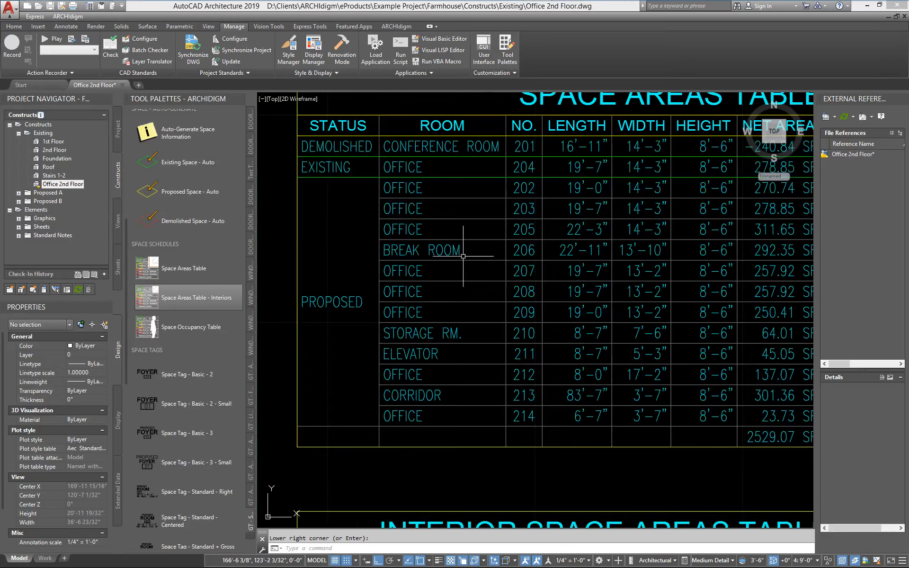
middle_drag(692, 269, 435, 298)
mouse_move(689, 305)
middle_down()
mouse_move(370, 340)
mouse_move(473, 252)
mouse_move(503, 300)
middle_up()
middle_drag(414, 294, 542, 293)
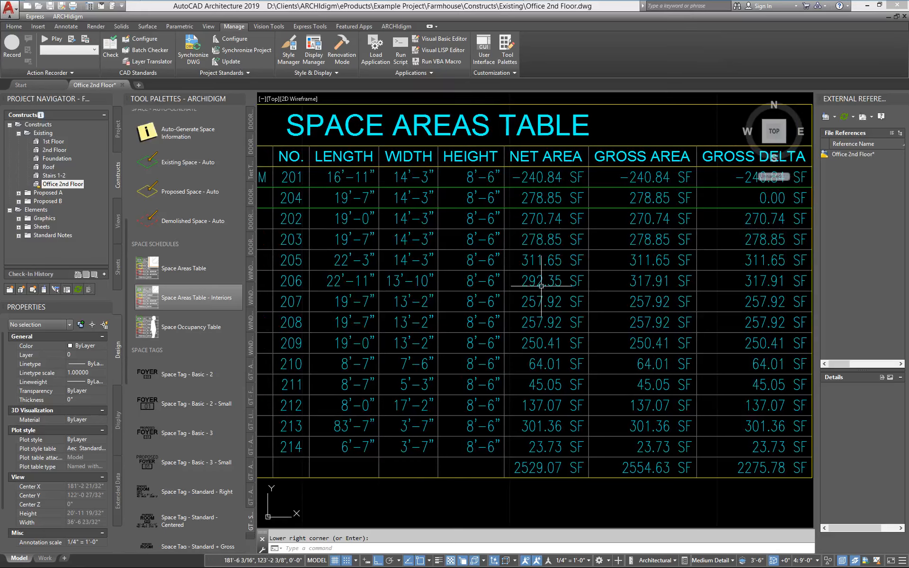
middle_drag(631, 280, 503, 294)
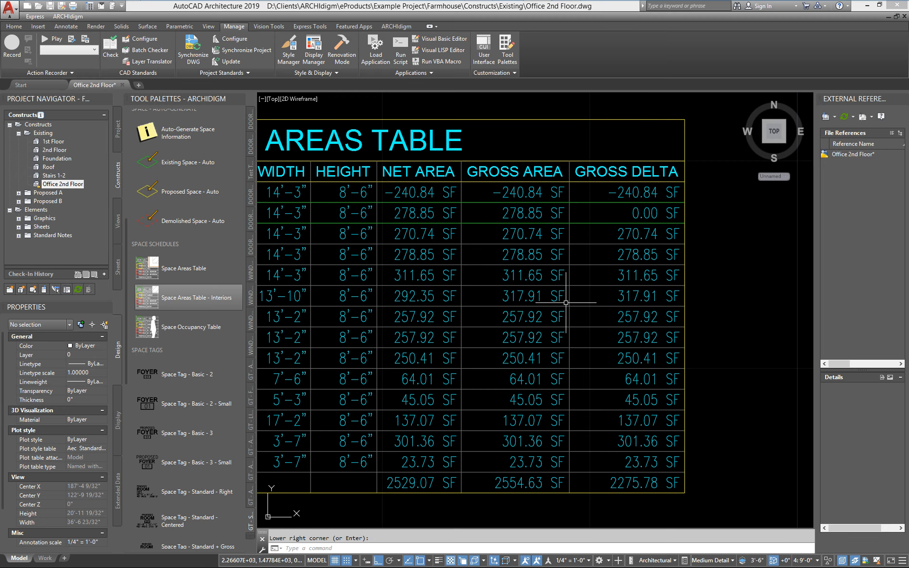
scroll(541, 305, down, 5)
scroll(468, 318, up, 4)
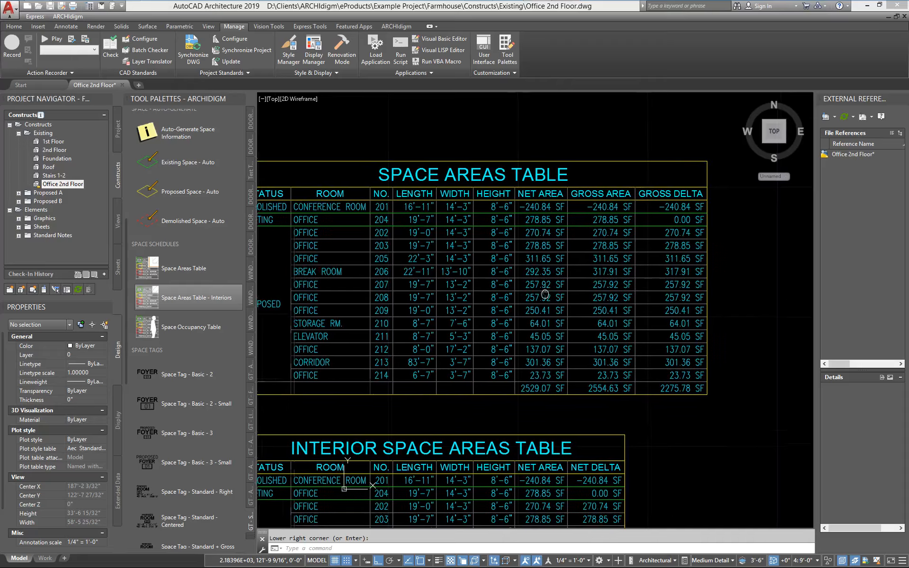
- Examine the Interior Space Areas Table, comparing its net area and net delta columns with the table above
scroll(603, 200, down, 2)
middle_drag(438, 375, 601, 378)
middle_drag(663, 390, 429, 362)
scroll(429, 362, up, 2)
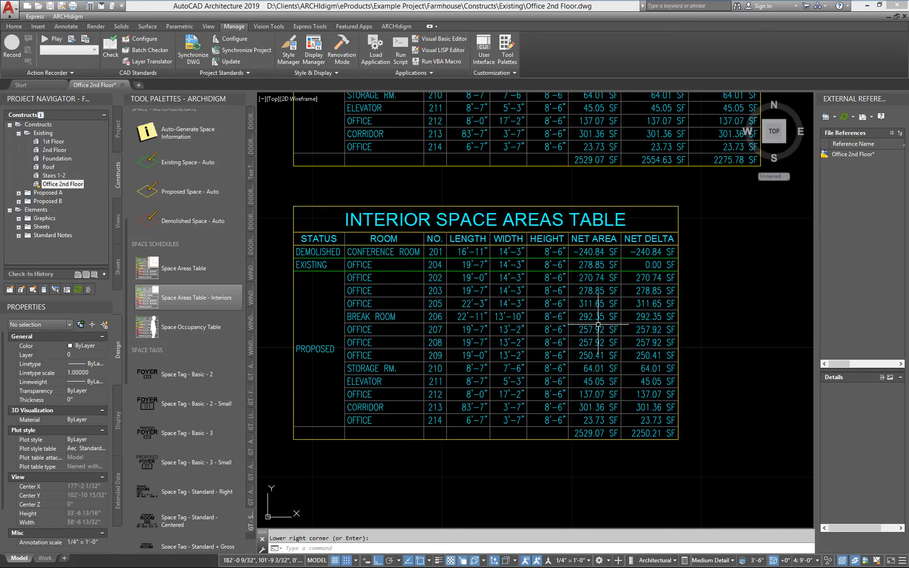
scroll(598, 325, down, 2)
middle_drag(449, 348, 421, 453)
scroll(449, 363, up, 2)
scroll(421, 453, down, 2)
middle_drag(422, 416, 476, 401)
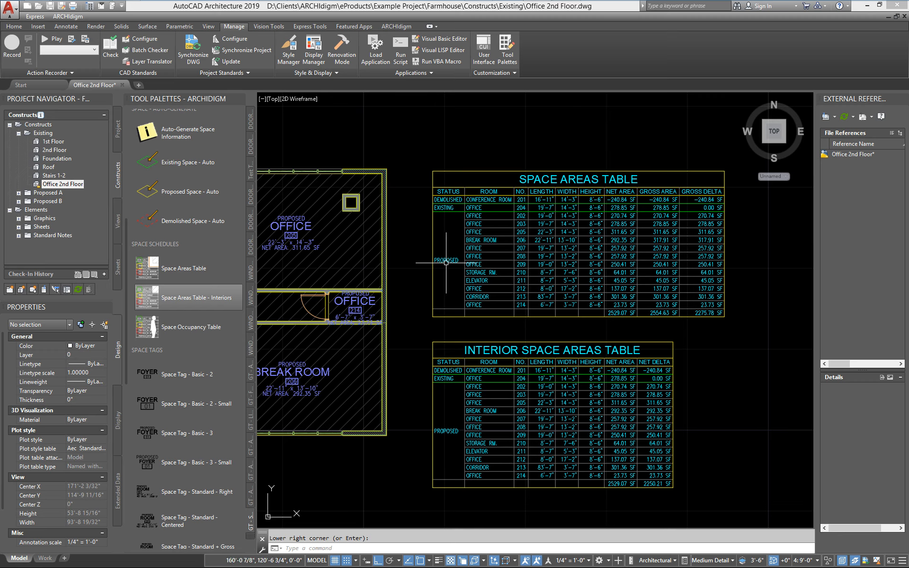
- Review the columns and the sorting and grouping settings in the Space Areas Table's schedule style and accept them as they are
scroll(630, 238, up, 2)
middle_drag(327, 277, 380, 268)
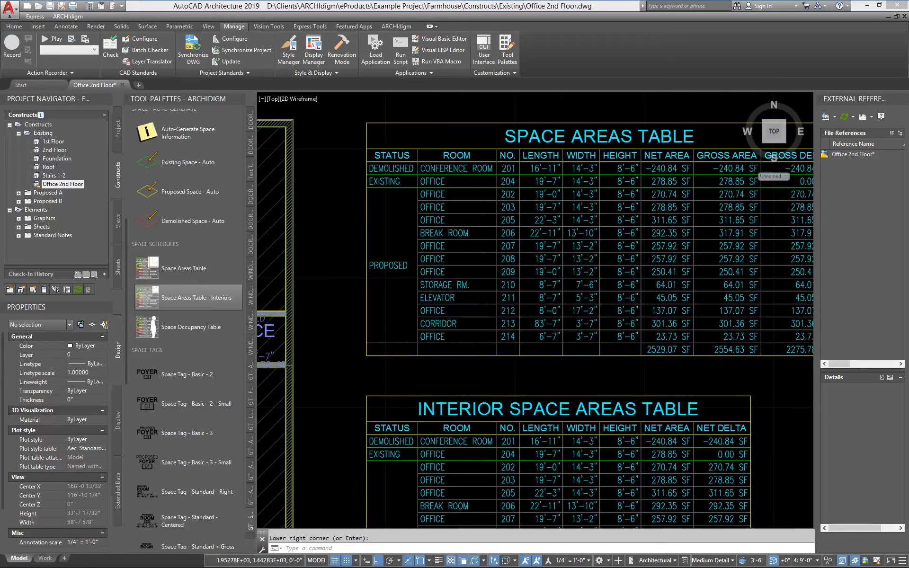
click(379, 268)
right_click(379, 268)
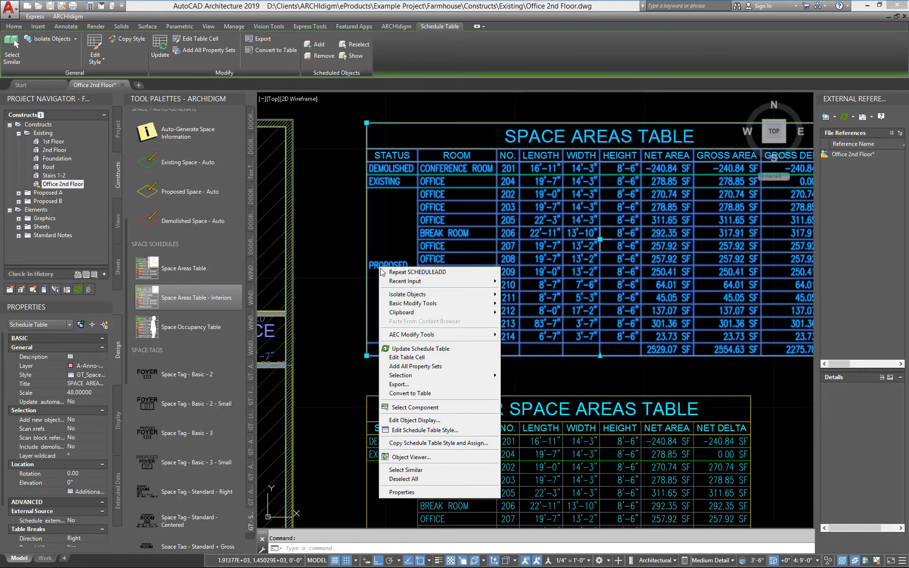
click(425, 430)
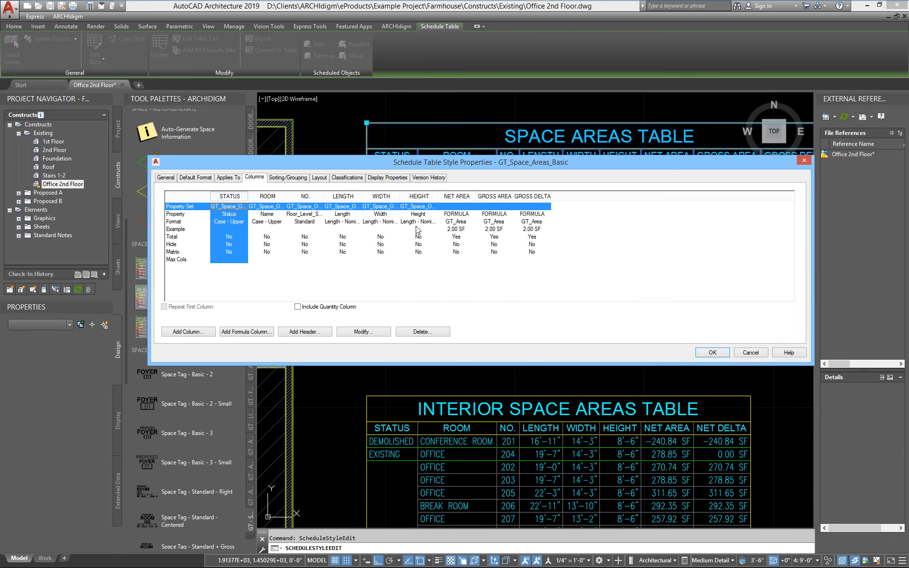
click(289, 177)
drag(340, 161, 342, 288)
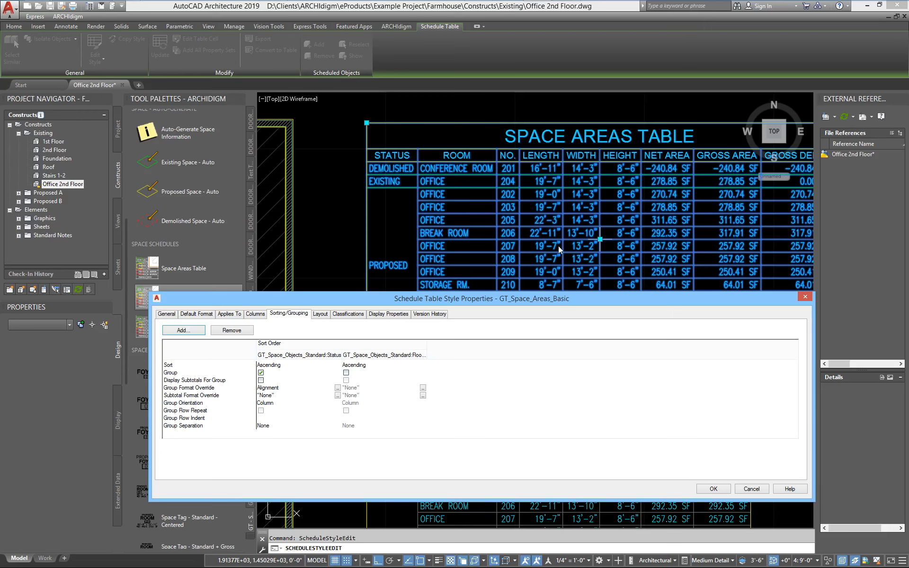
drag(588, 302, 514, 272)
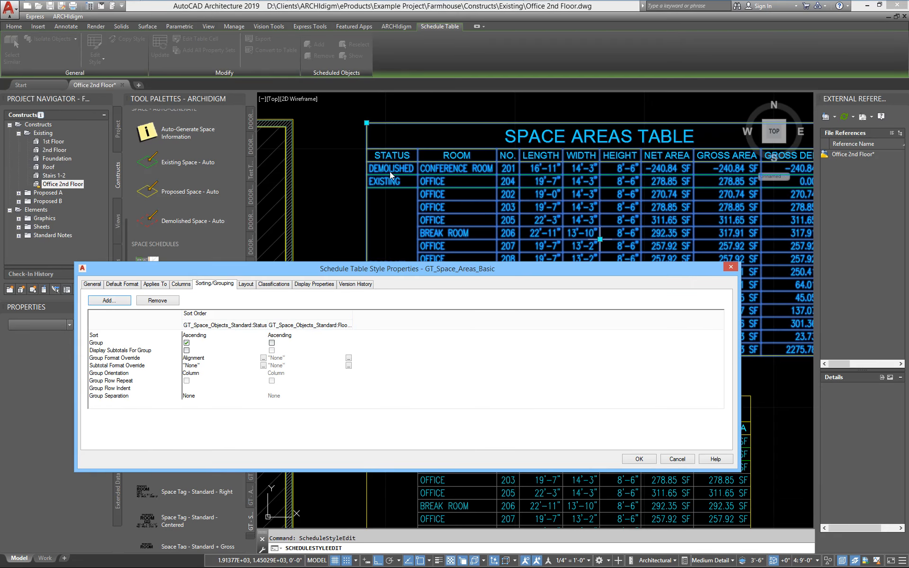
drag(424, 276, 400, 229)
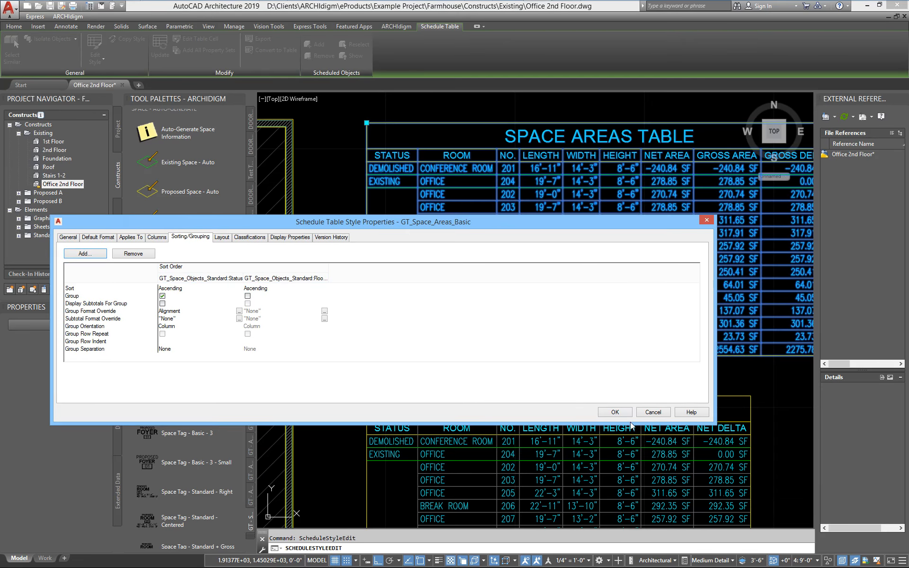
click(612, 414)
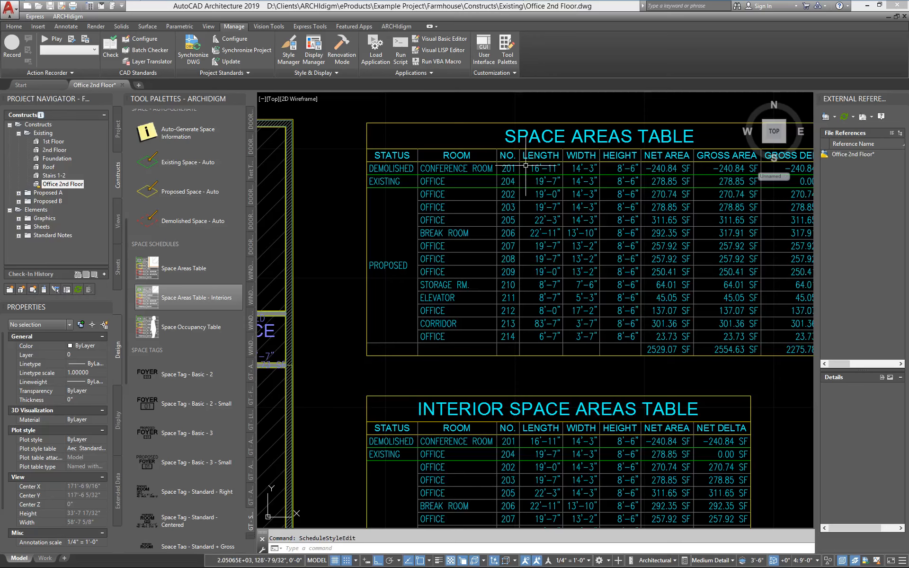
- Delete the STATUS column from the Space Areas Table's GT_Space_Areas_Basic style, check the remaining sort order and apply the change
click(407, 158)
right_click(408, 159)
click(416, 317)
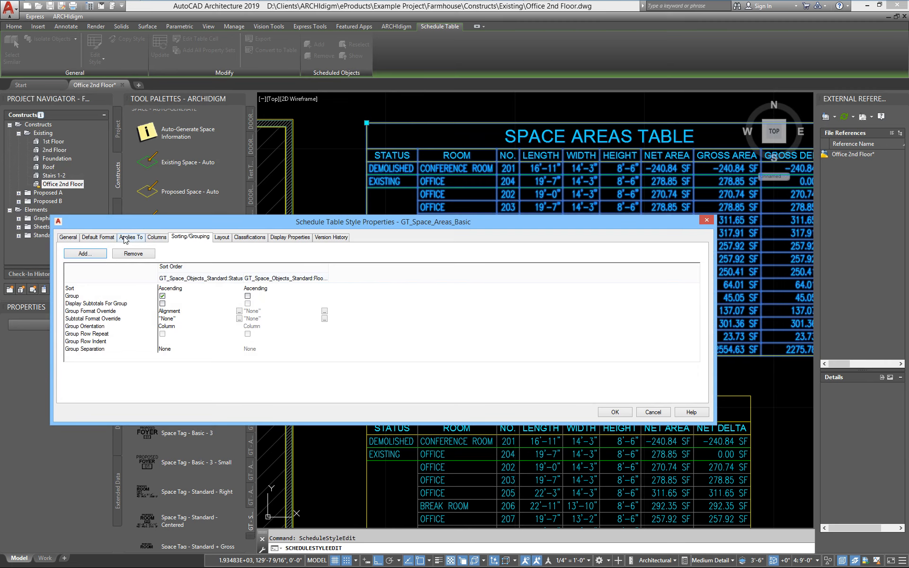
drag(137, 225, 281, 225)
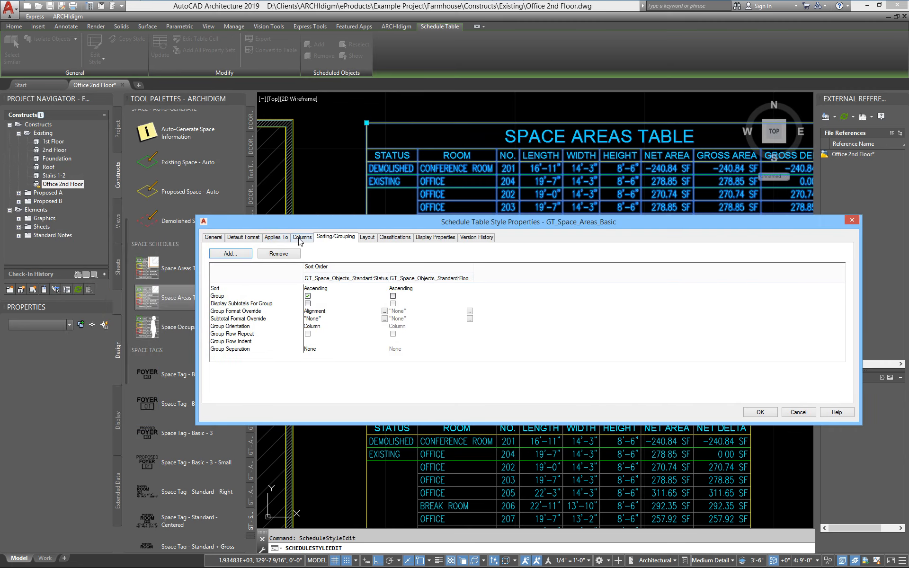
click(301, 237)
click(278, 257)
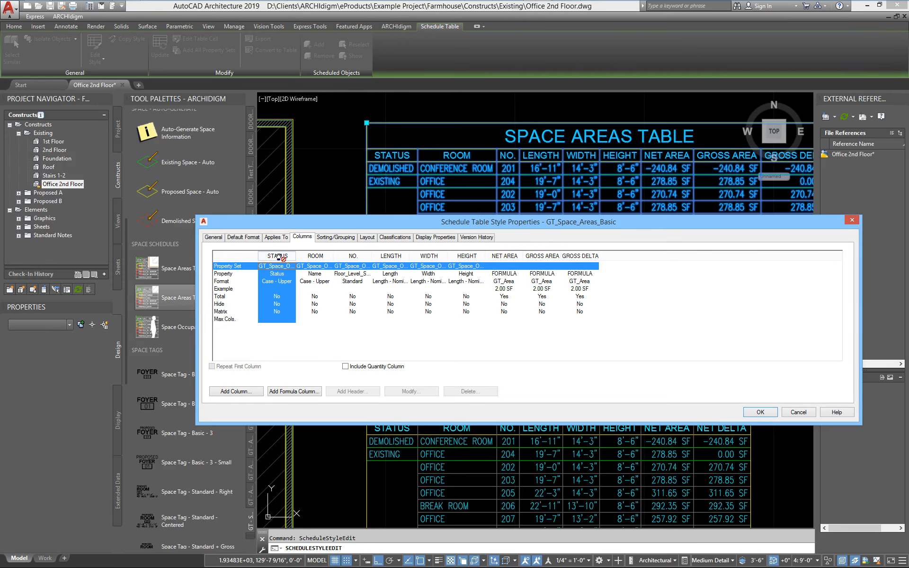
click(474, 397)
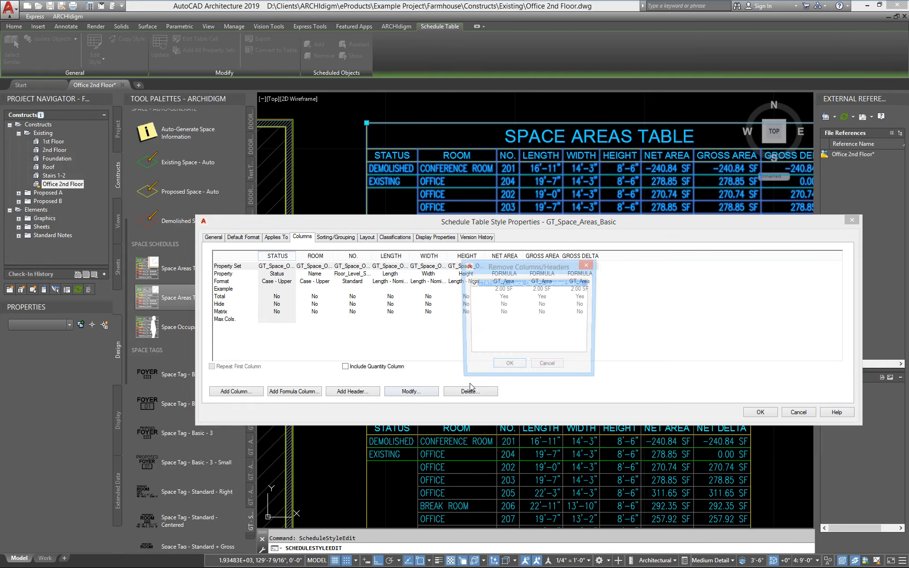
click(508, 367)
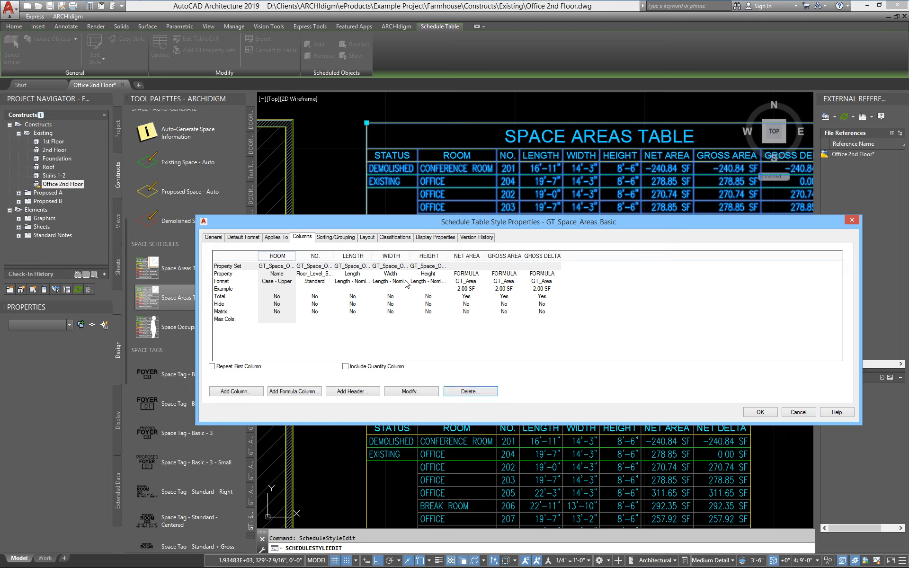
click(337, 237)
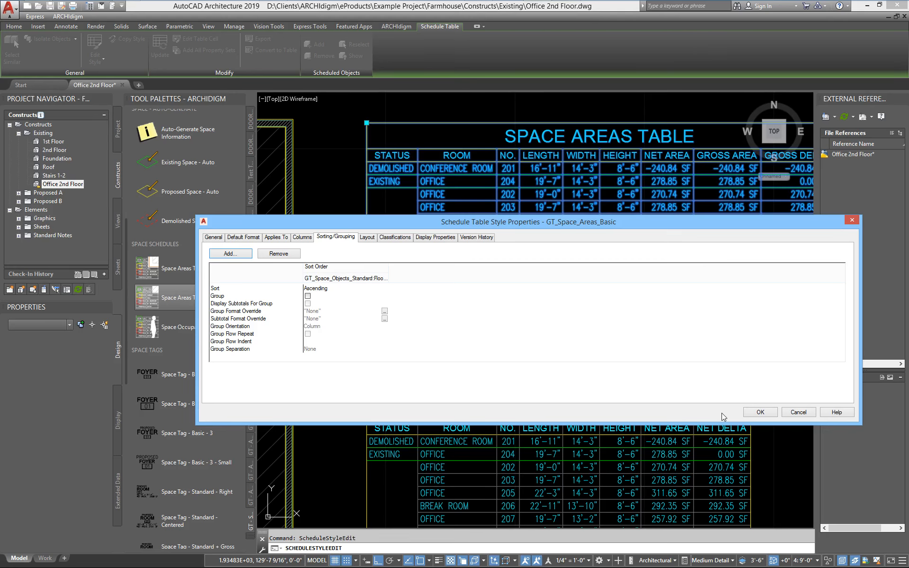
click(760, 412)
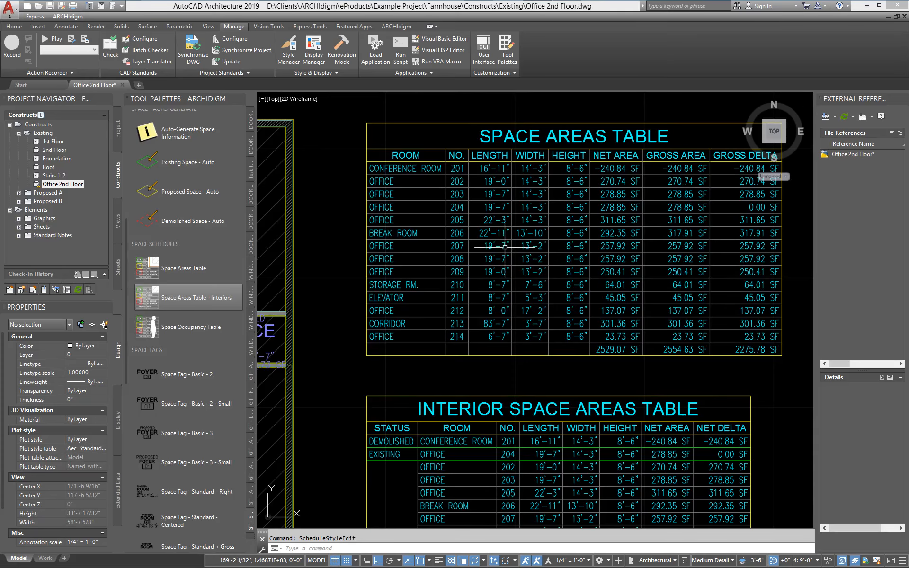
- Examine the space tags and space graphics tools on the palette and look closely at the tag of office 202 in the plan
scroll(493, 329, down, 2)
mouse_move(408, 369)
middle_down()
mouse_move(544, 325)
mouse_move(501, 350)
middle_up()
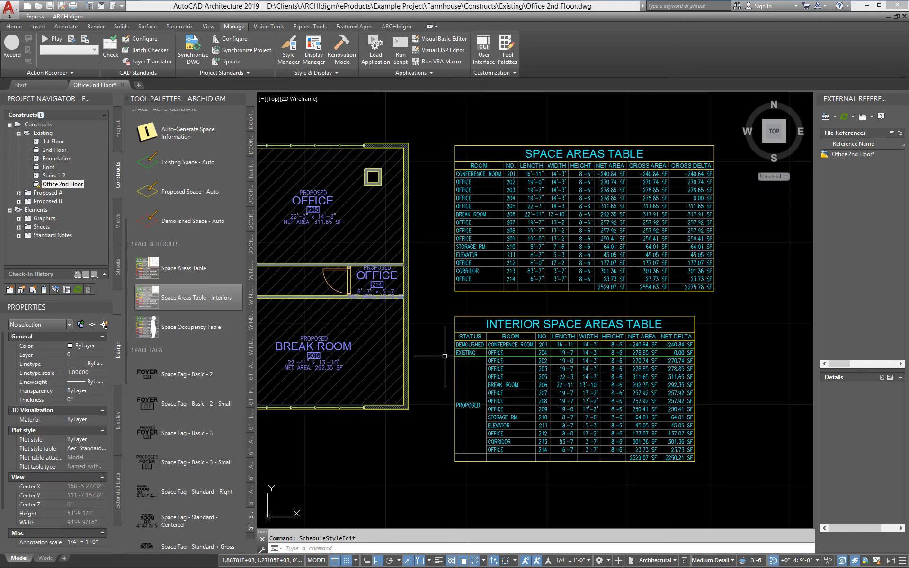
scroll(450, 357, down, 2)
mouse_move(392, 379)
middle_down()
mouse_move(494, 356)
mouse_move(707, 378)
middle_up()
drag(128, 242, 130, 358)
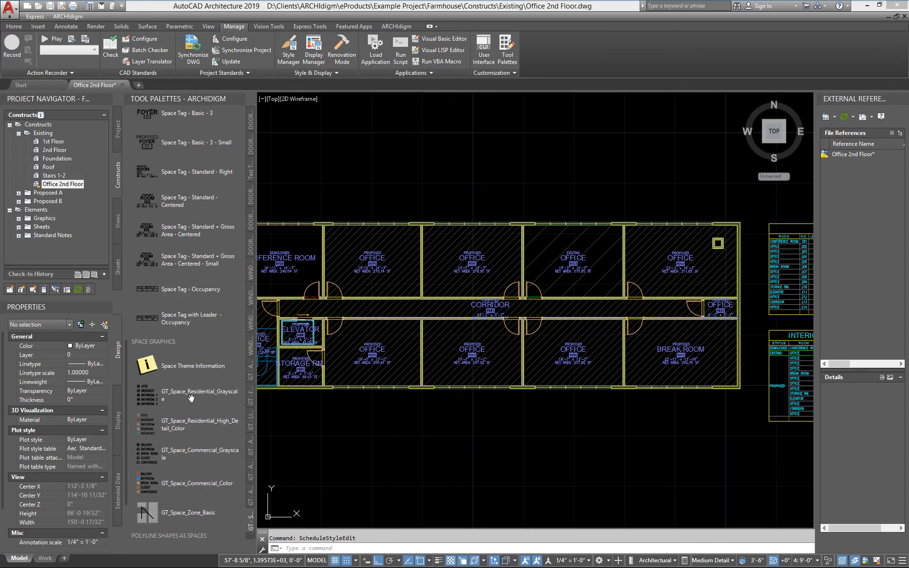
scroll(371, 265, up, 6)
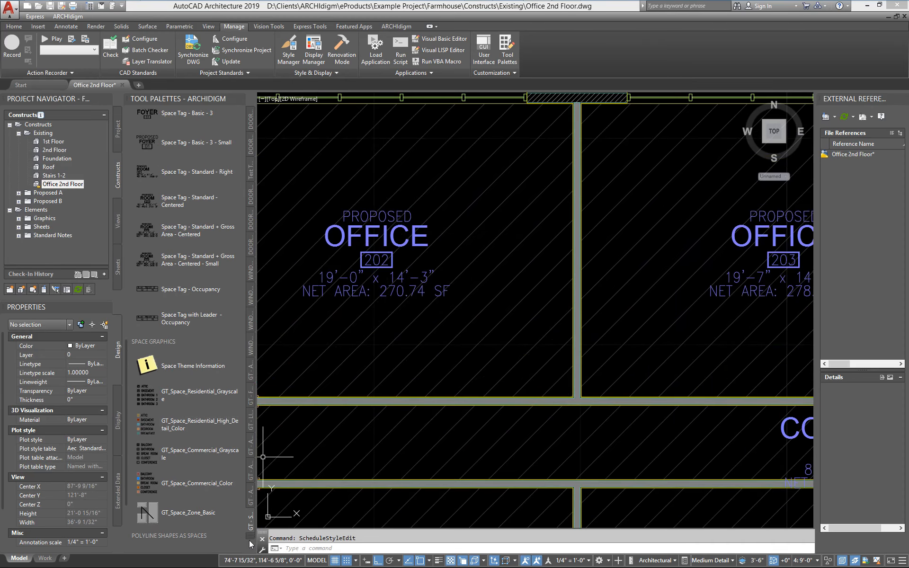
- Open the GT - ANNOTATION tool palette and look through its callout and dimension suffix tools
click(249, 537)
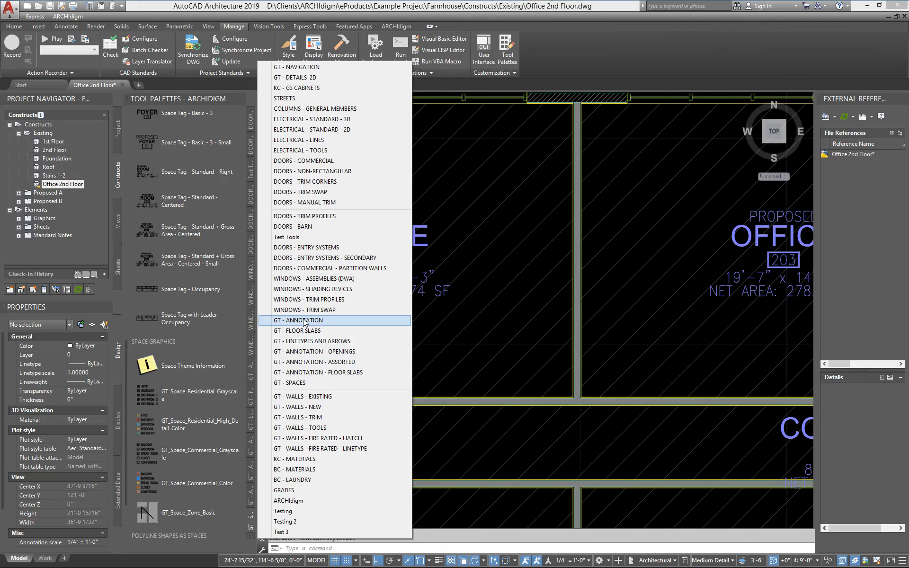
click(303, 320)
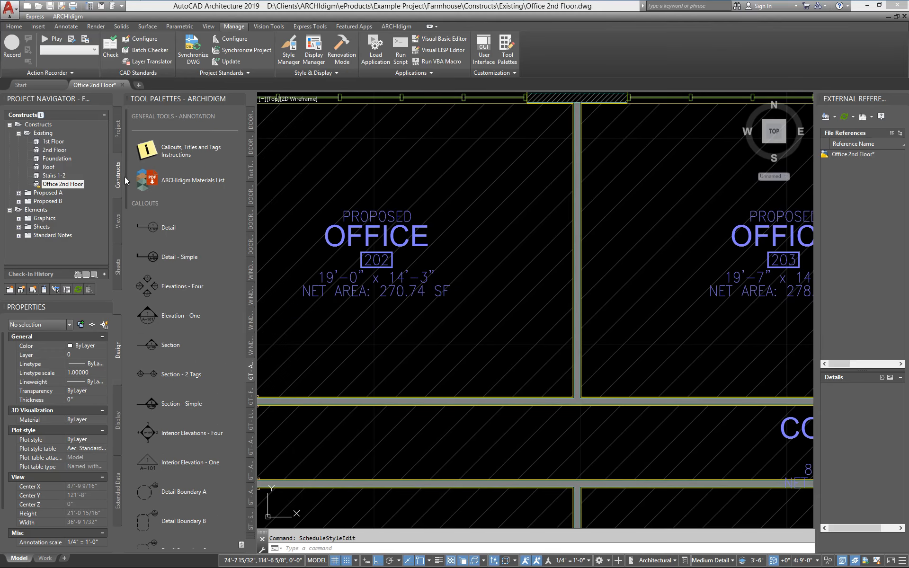
scroll(140, 363, down, 10)
scroll(145, 508, down, 2)
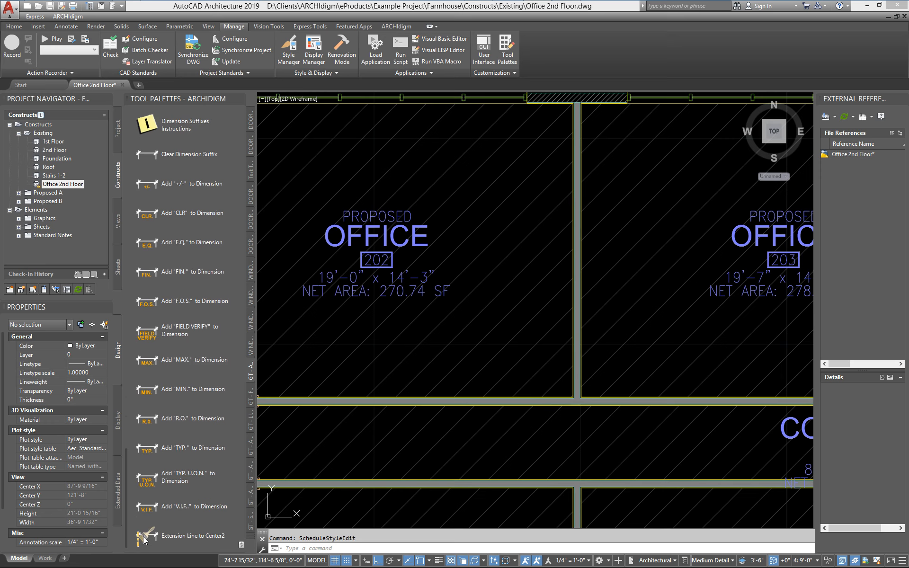
- Open the GT - ANNOTATION - ASSORTED tool palette, look through its tag tools and view the Renumber Tags settings without applying them
click(252, 538)
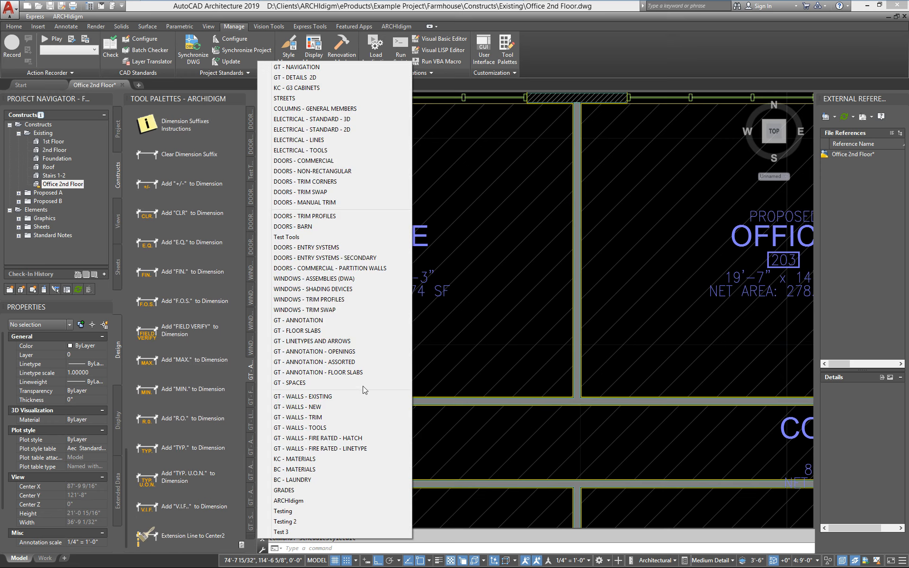
click(340, 363)
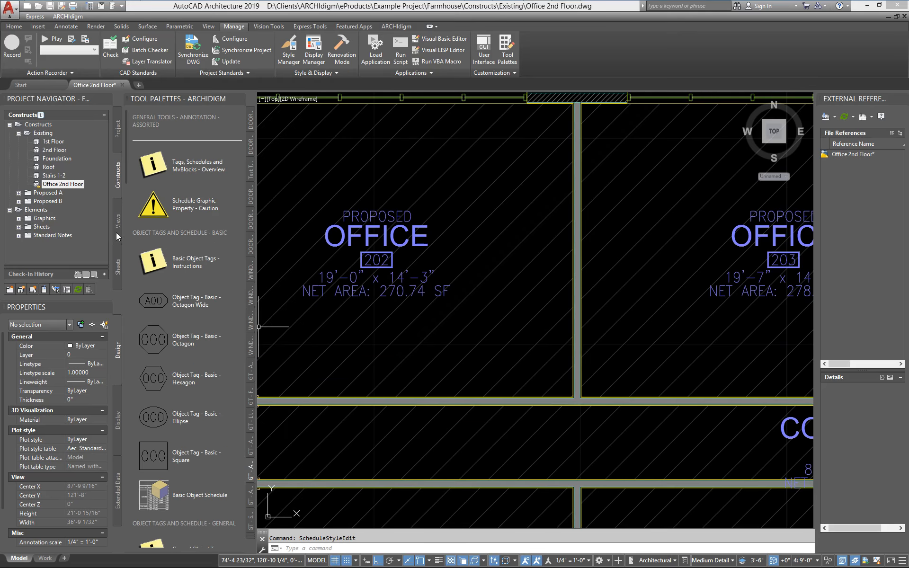
drag(127, 174, 140, 554)
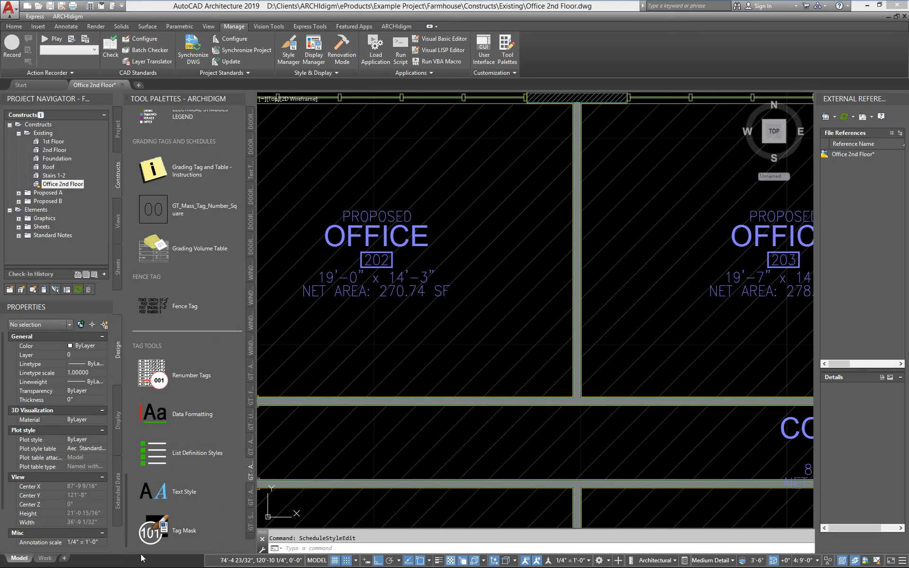
click(164, 376)
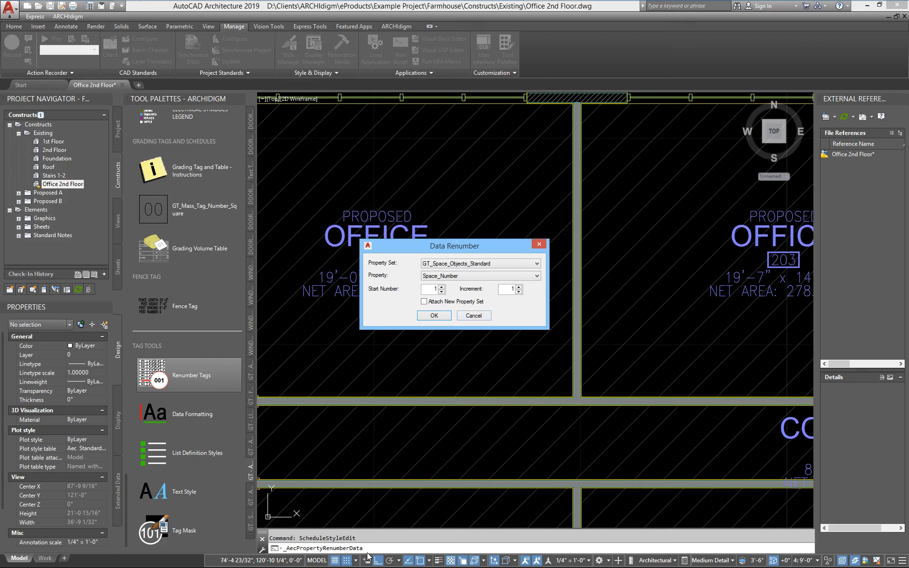
click(481, 318)
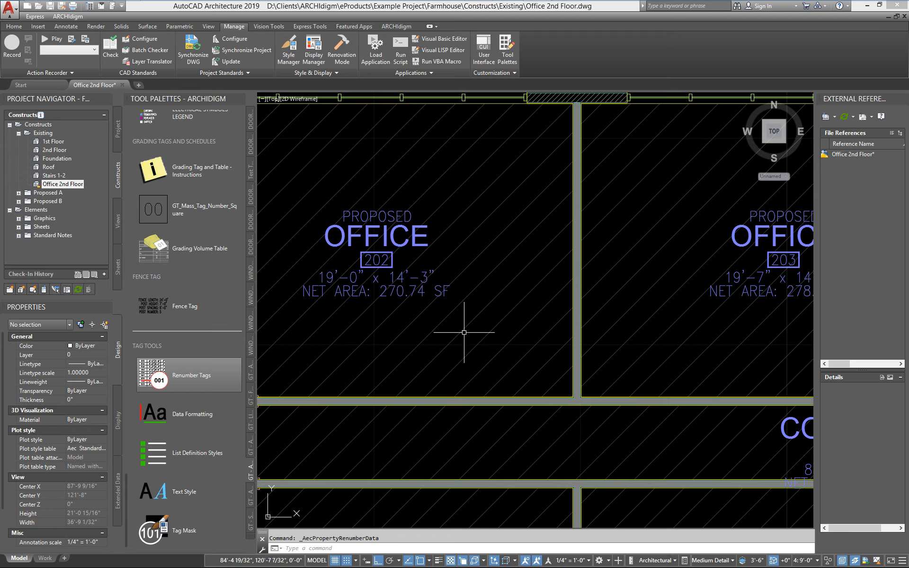
- Return to the GT - SPACES tool palette and bring up its space tag tools for use in office 202
scroll(464, 334, down, 7)
middle_drag(473, 410, 447, 389)
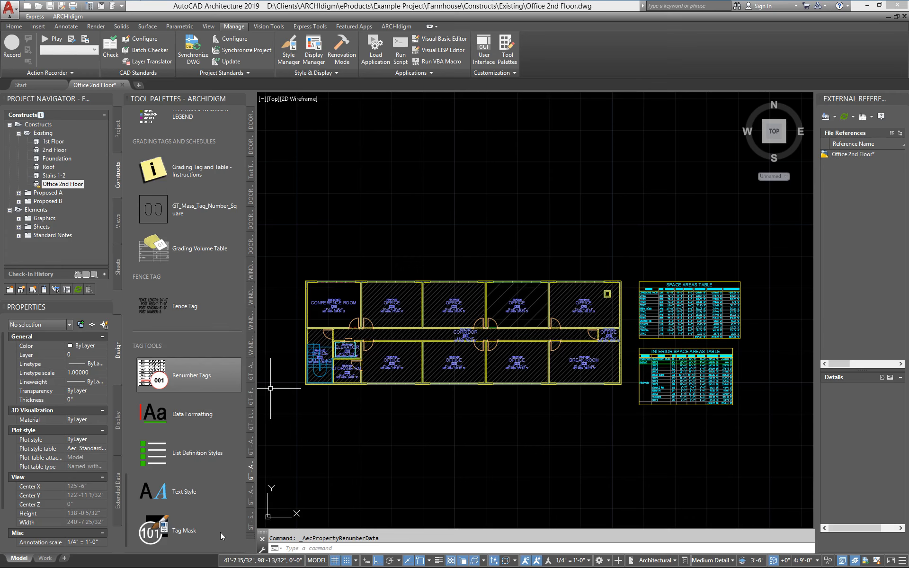
click(253, 537)
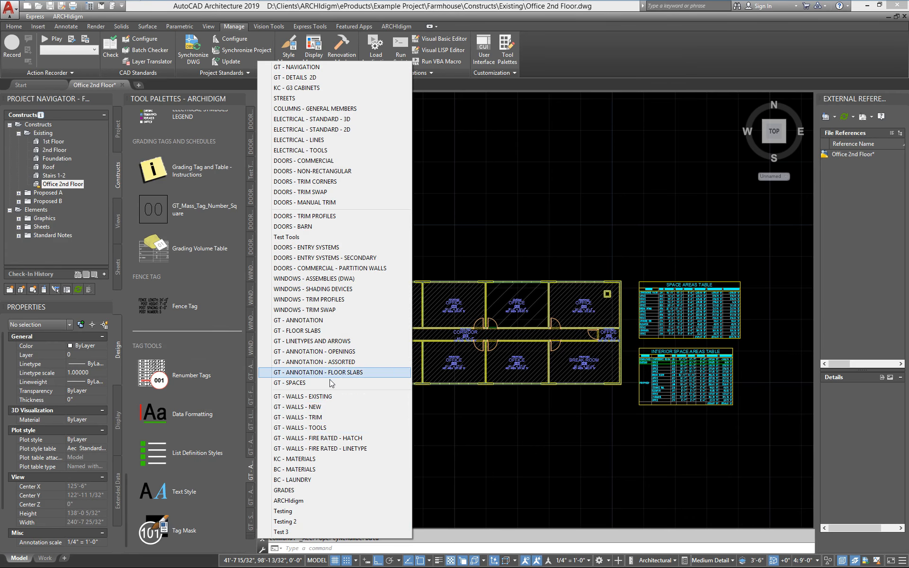
click(353, 382)
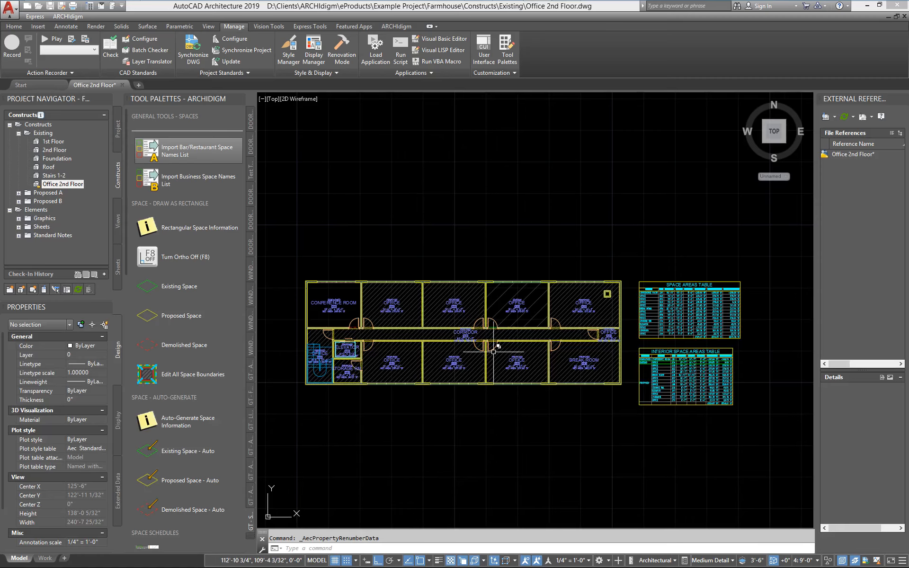
scroll(494, 352, up, 6)
middle_drag(471, 380, 386, 414)
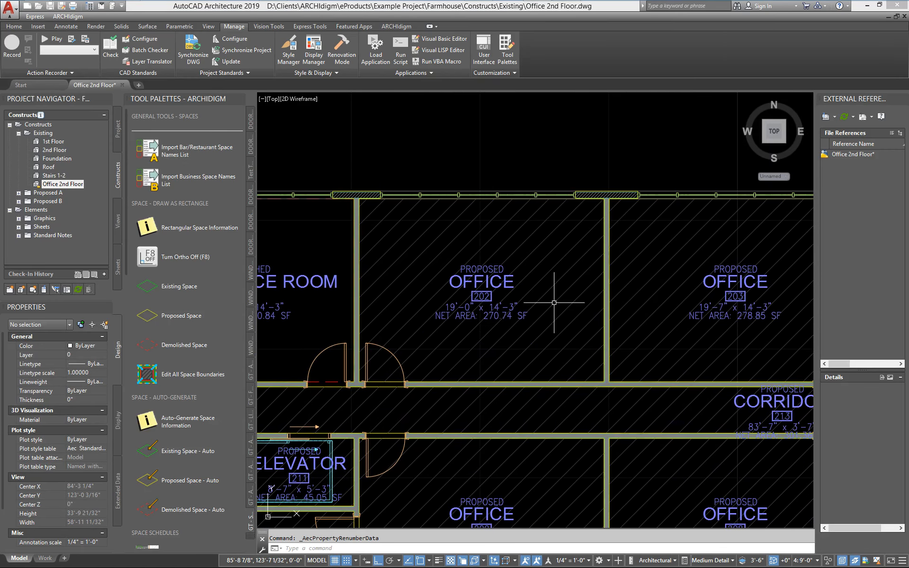
scroll(495, 323, up, 2)
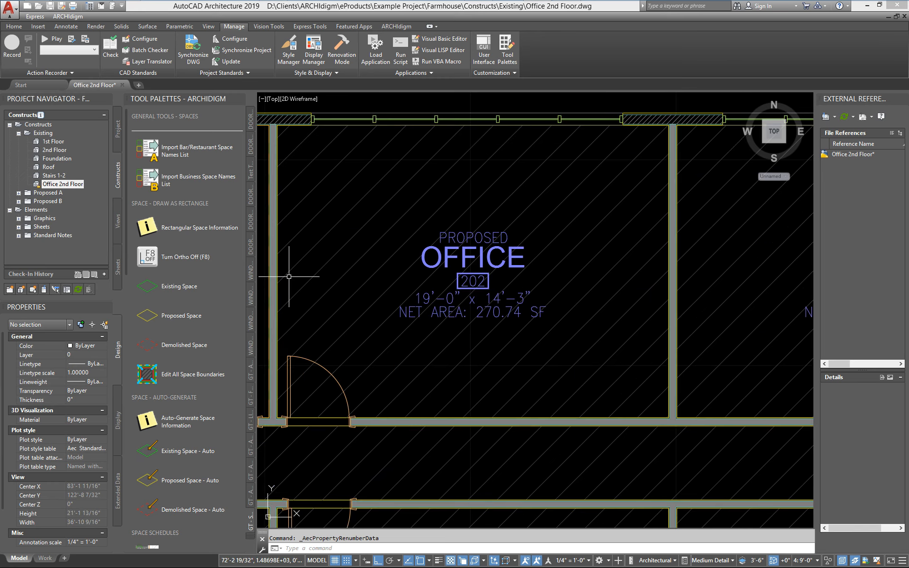
drag(124, 237, 134, 417)
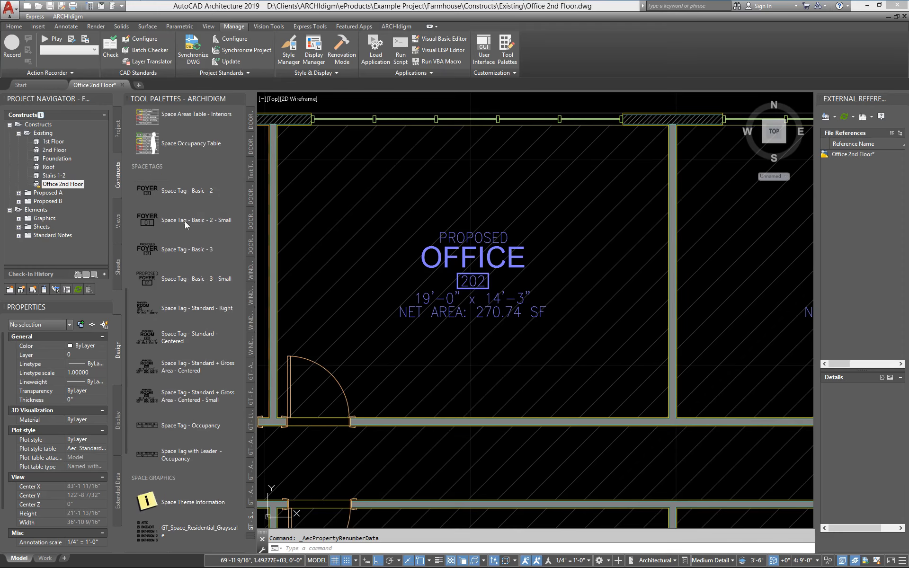
- Place a Space Tag - Basic - 2 - Small above the existing tag in office 202, with object snap and 3D object snap off
click(151, 220)
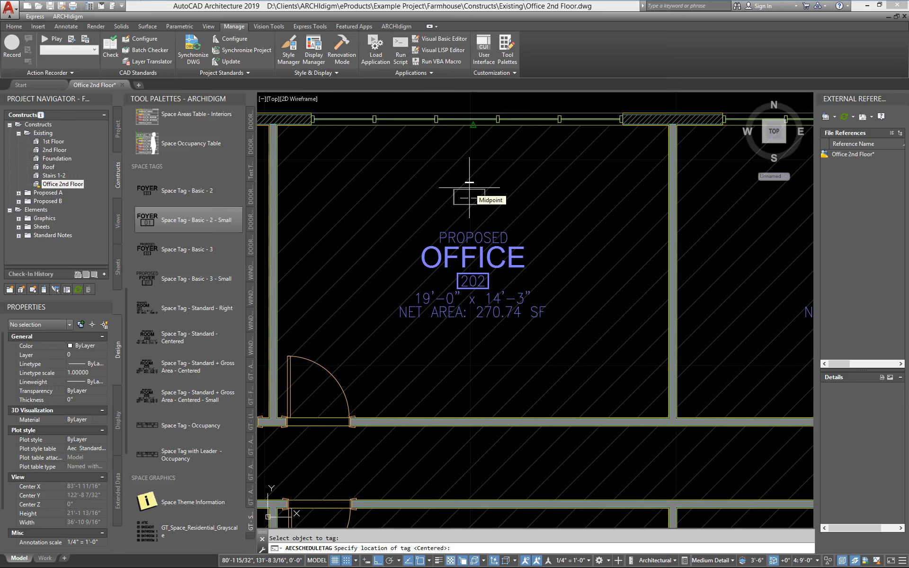
key(F4)
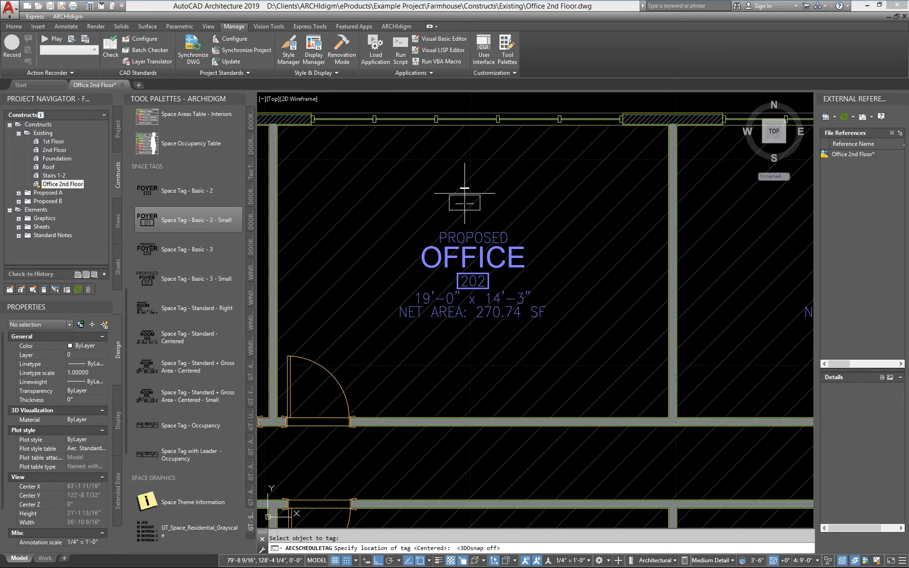
key(F3)
click(467, 187)
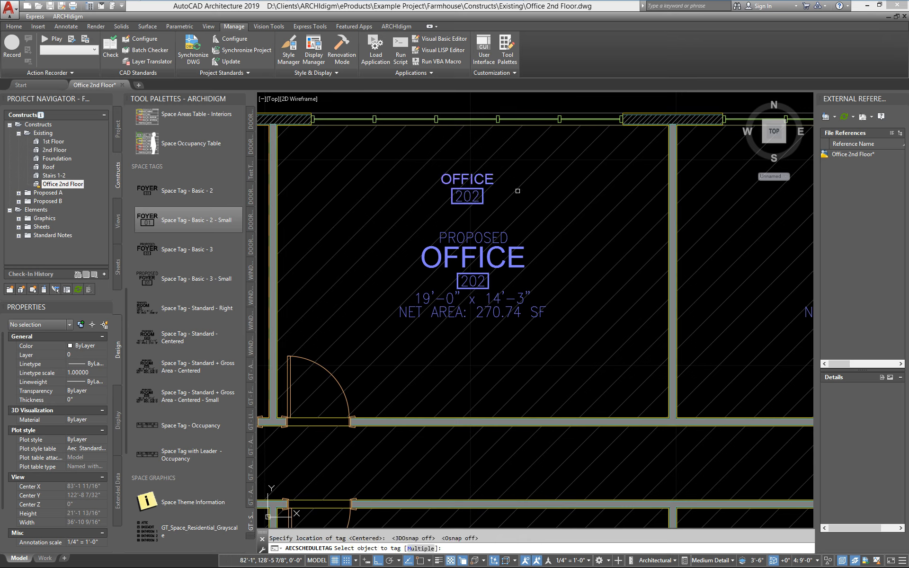
key(Return)
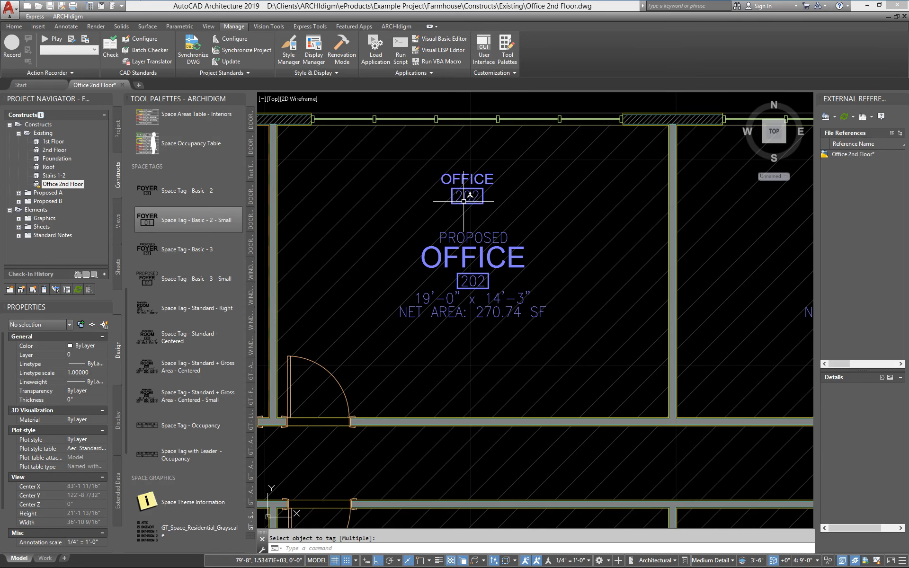
- Examine the number in the conference room's space tag and compare it with the tags of the neighbouring office
scroll(482, 237, down, 4)
mouse_move(460, 257)
middle_down()
mouse_move(520, 274)
mouse_move(745, 263)
middle_up()
scroll(521, 274, up, 4)
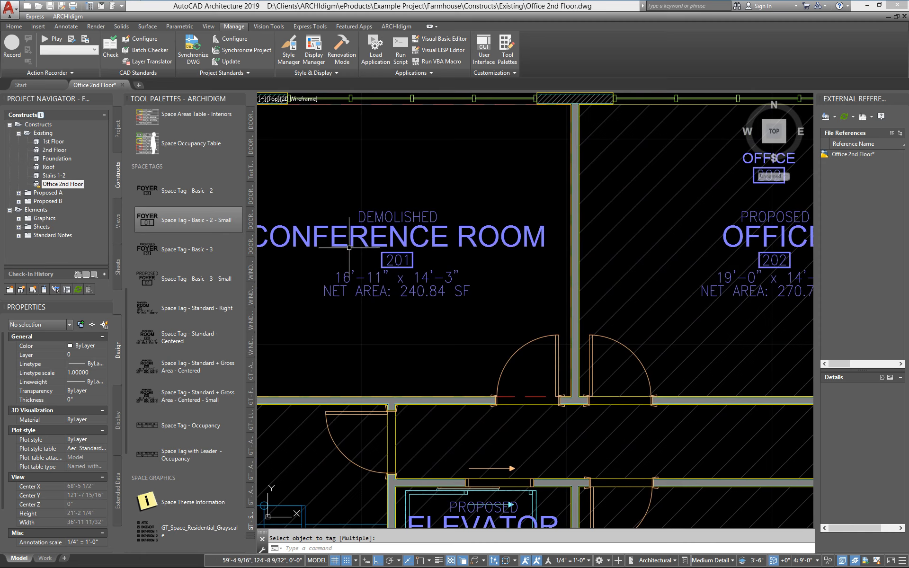
scroll(348, 248, up, 2)
scroll(435, 262, down, 4)
scroll(399, 237, up, 2)
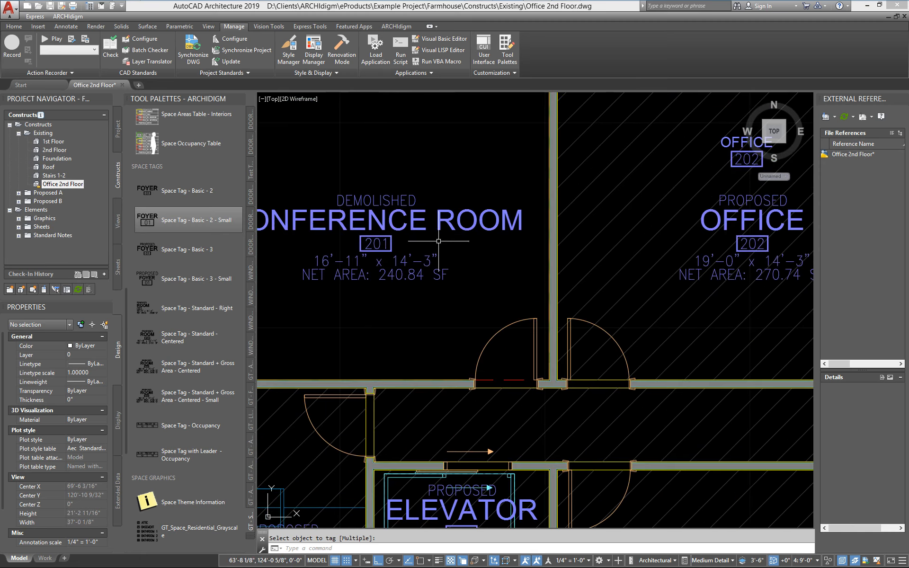
scroll(399, 237, up, 1)
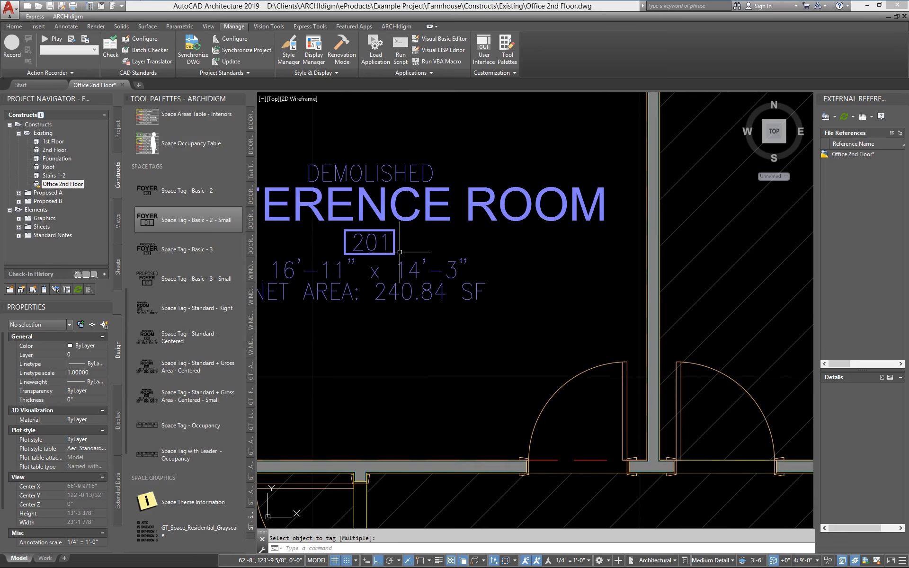
scroll(400, 251, down, 5)
scroll(400, 251, up, 4)
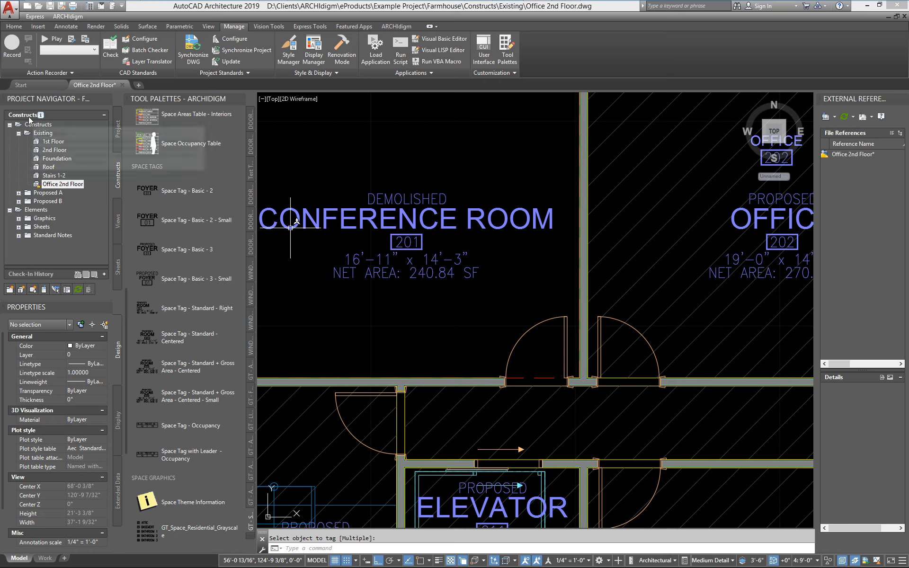
- Review the names, elevations and IDs of the Farmhouse project's levels and leave them as they are
click(119, 132)
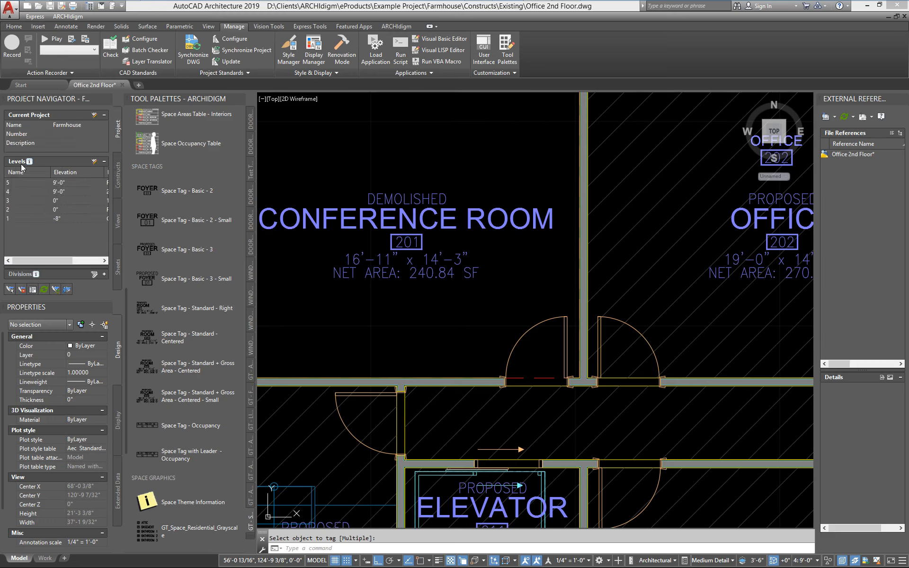
click(95, 160)
drag(429, 138, 312, 156)
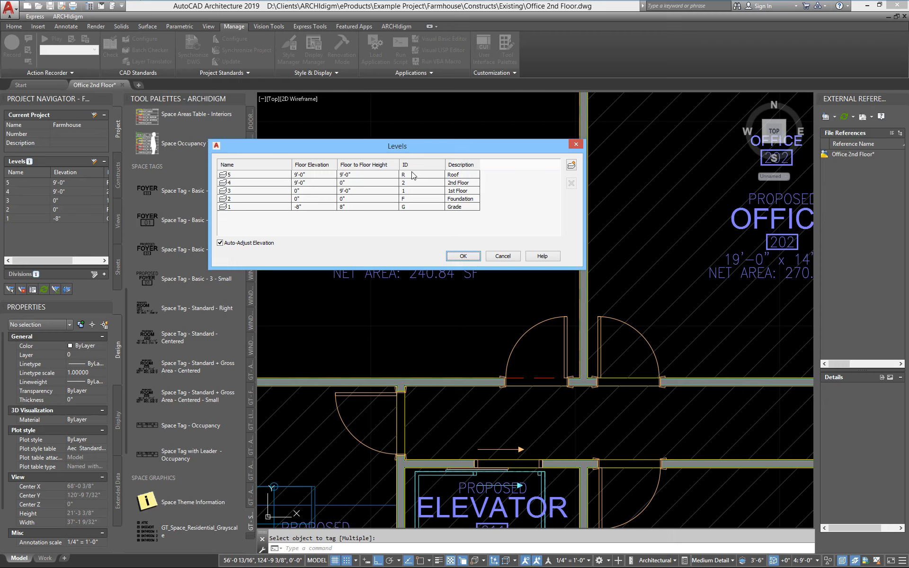
drag(413, 158, 301, 67)
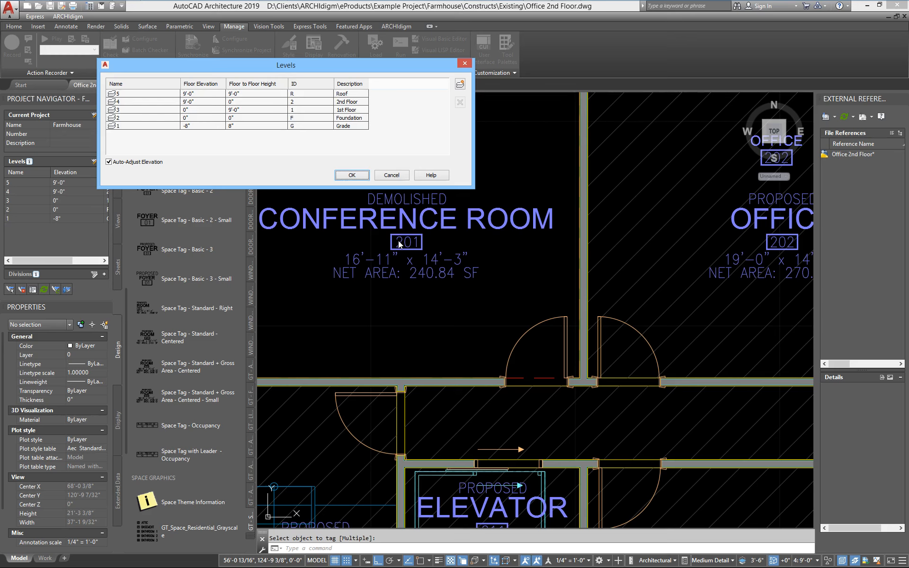
click(391, 175)
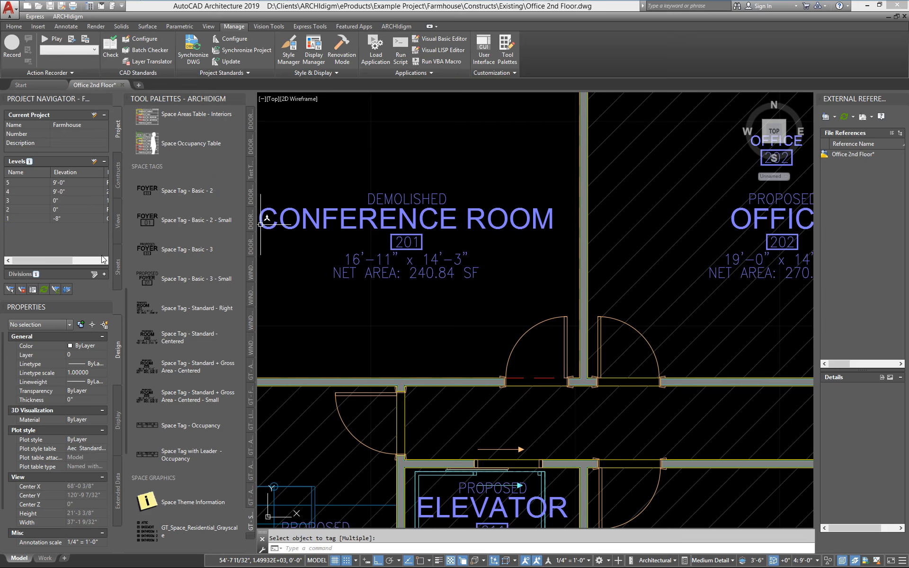
- Review the level assignment in the Office 2nd Floor construct's properties and leave it as it is
click(117, 176)
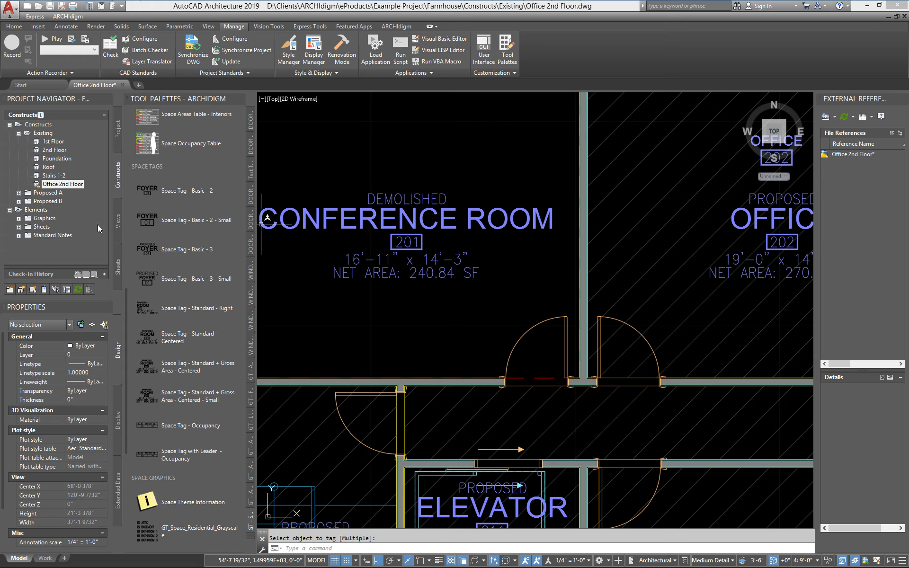
right_click(71, 184)
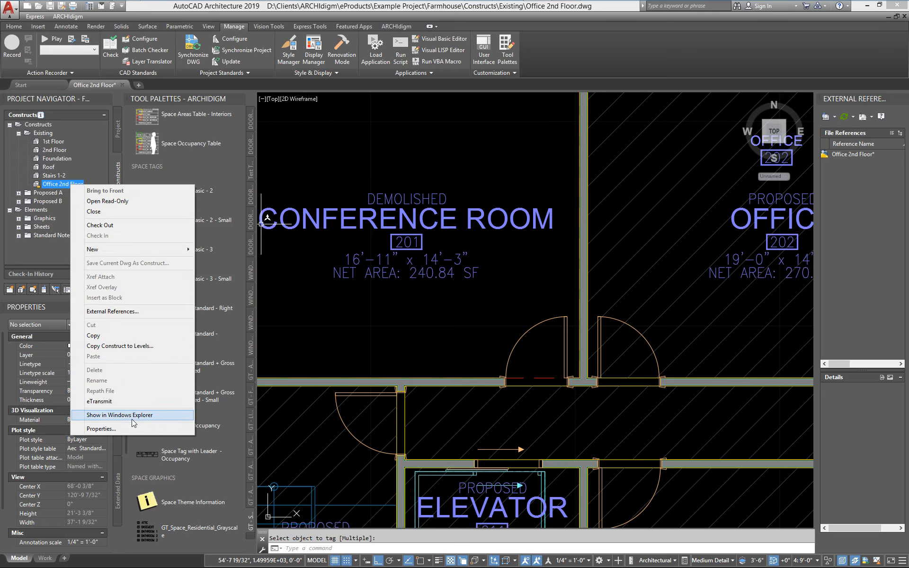
click(118, 429)
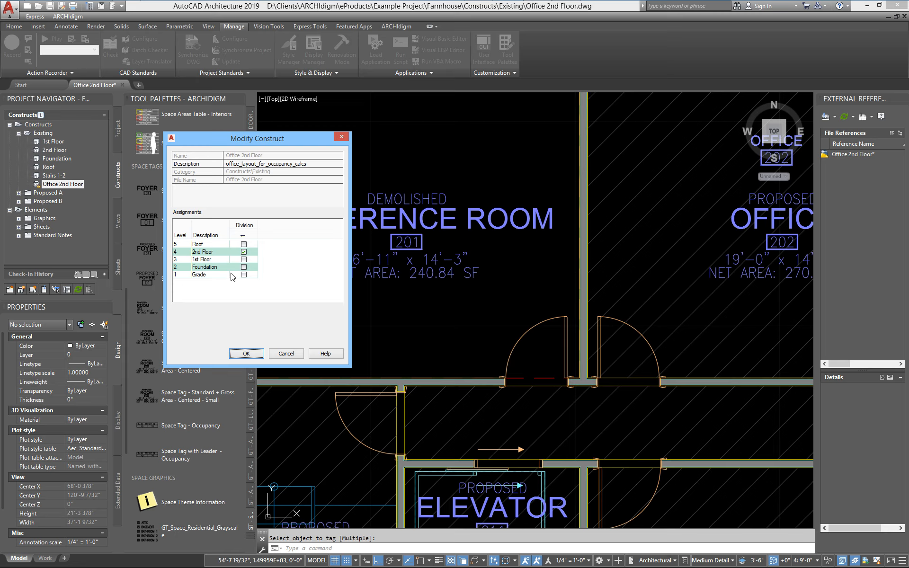
click(284, 354)
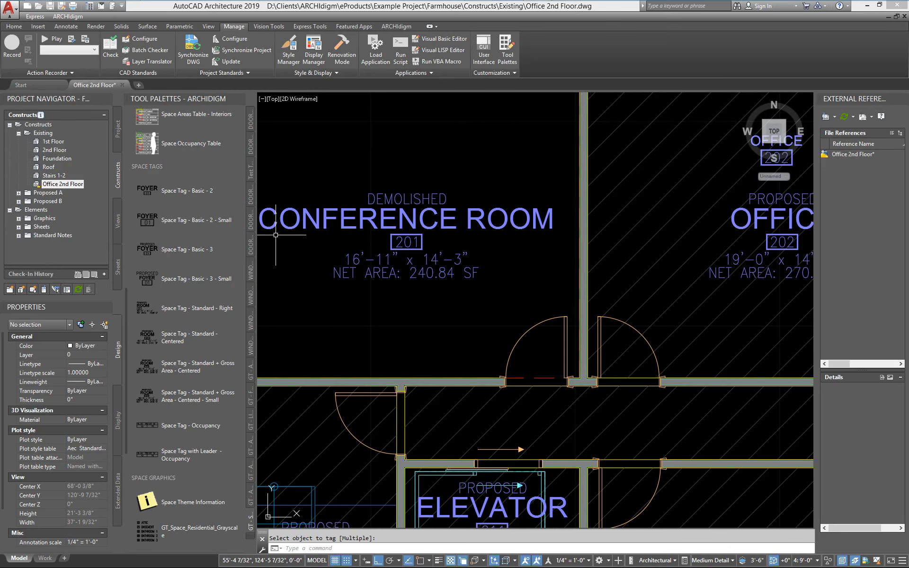
- Save the drawing and reassign the Office 2nd Floor construct to the 1st Floor level instead of the 2nd Floor level
scroll(286, 248, down, 4)
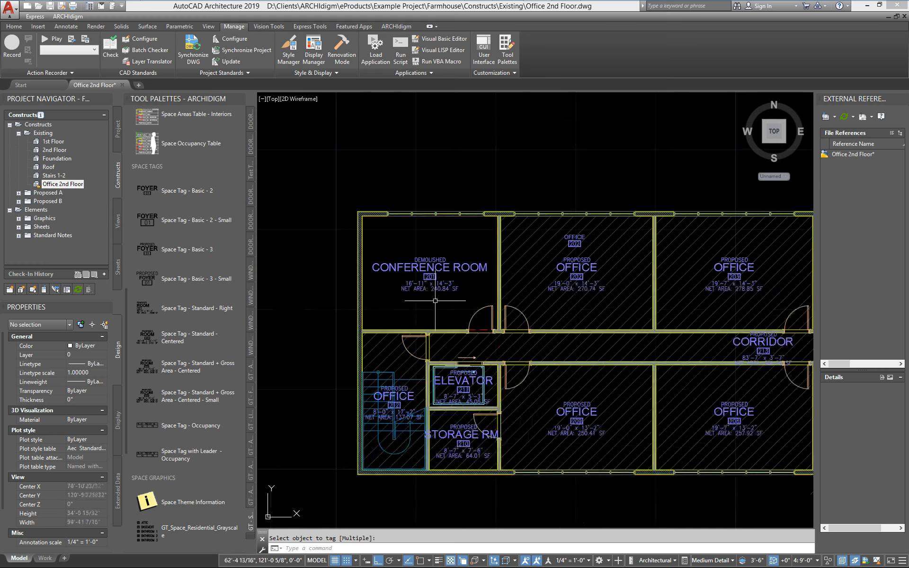
click(50, 7)
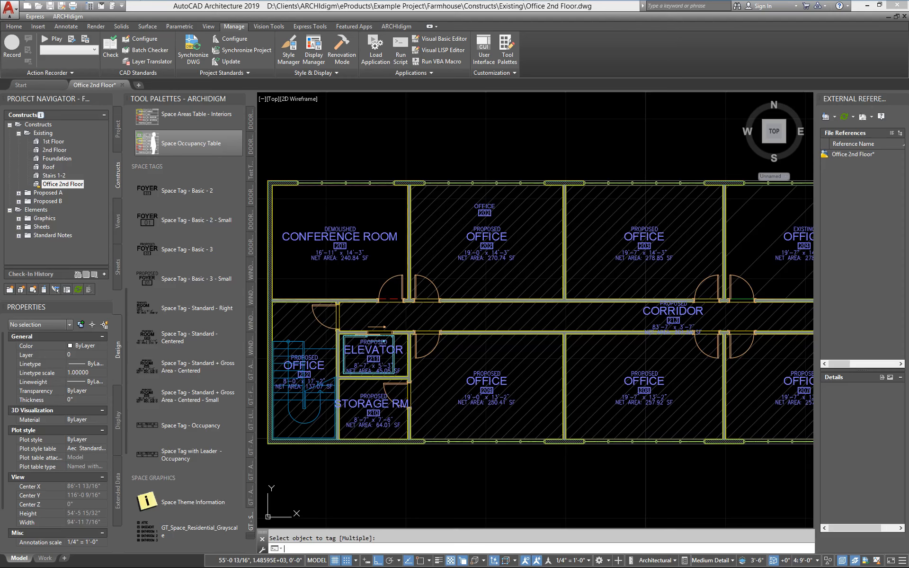
right_click(75, 193)
click(142, 422)
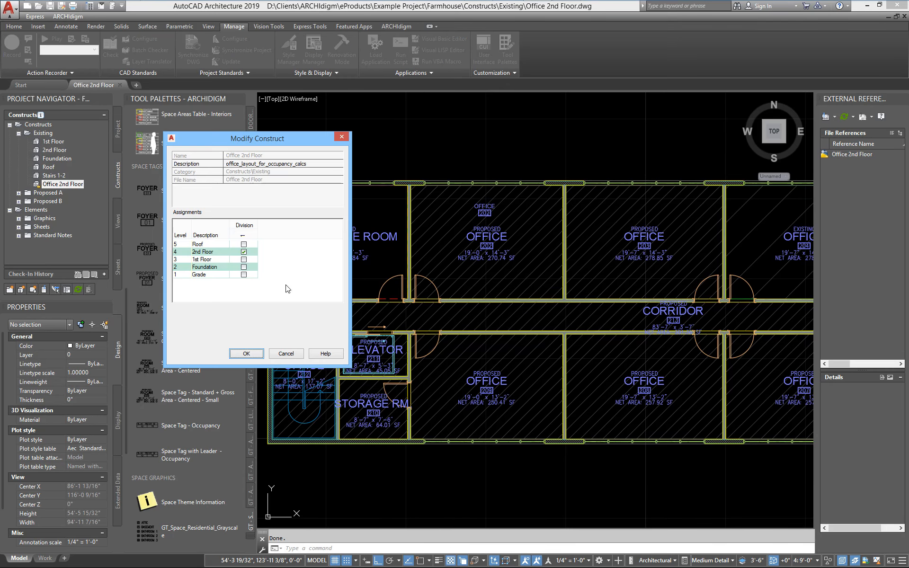
click(243, 259)
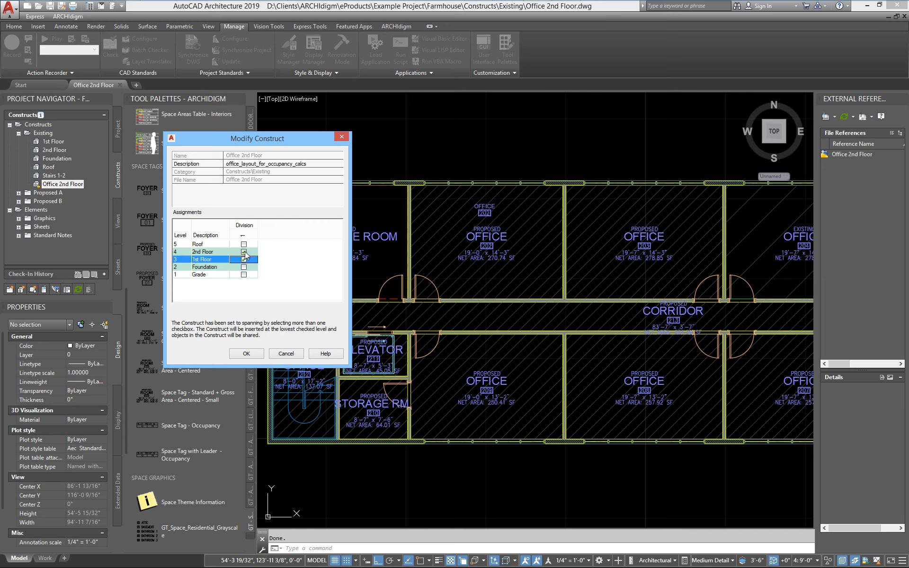
click(244, 252)
click(246, 355)
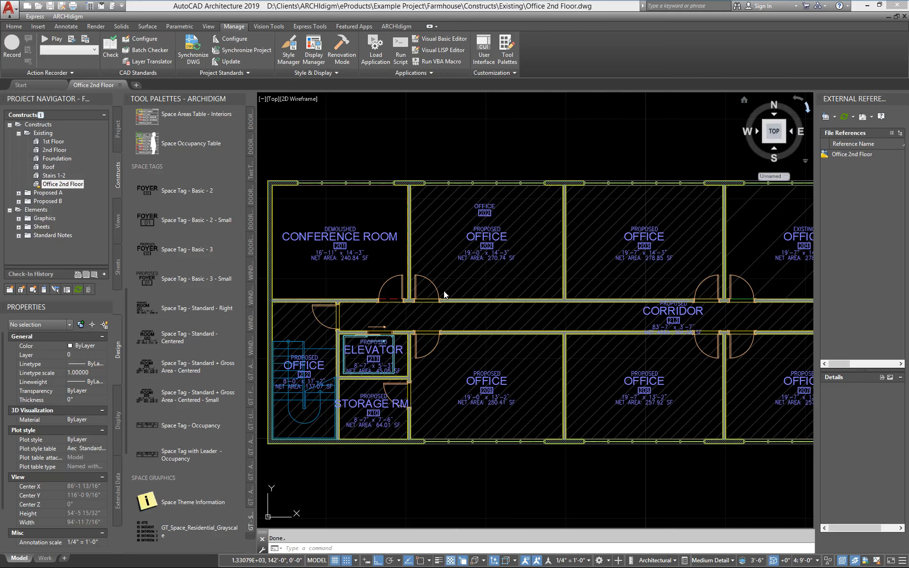
- Close and reopen the Office 2nd Floor construct, and check the space numbers in the room tags and both area tables
key(ctrl+F4)
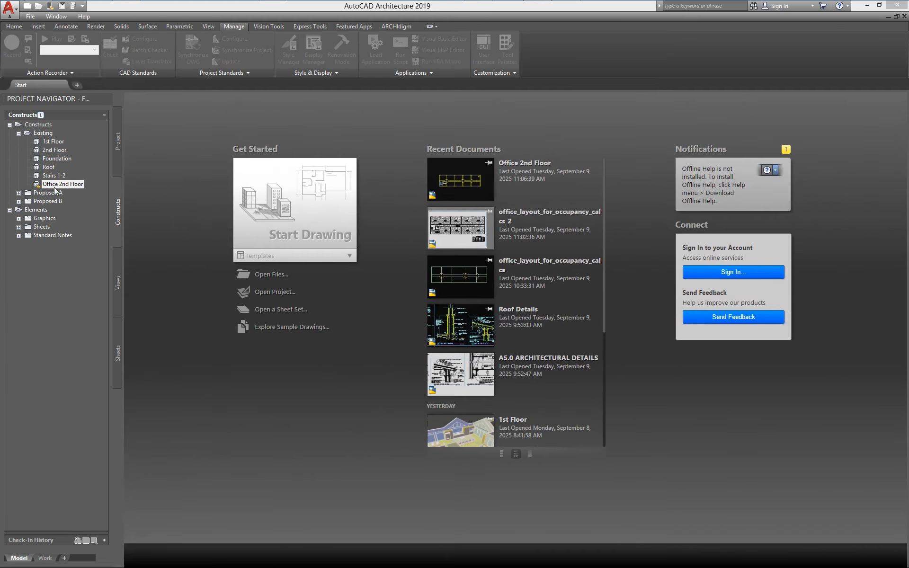
double_click(54, 185)
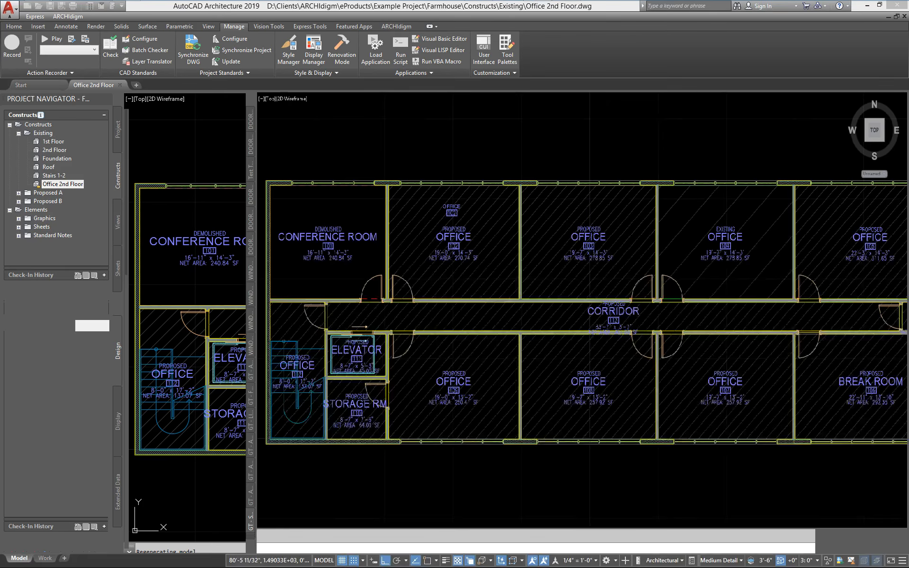
scroll(400, 254, up, 2)
middle_drag(361, 259, 724, 289)
scroll(400, 317, down, 1)
middle_drag(363, 340, 404, 194)
scroll(404, 194, down, 2)
middle_drag(445, 296, 280, 321)
middle_drag(683, 295, 463, 305)
mouse_move(463, 304)
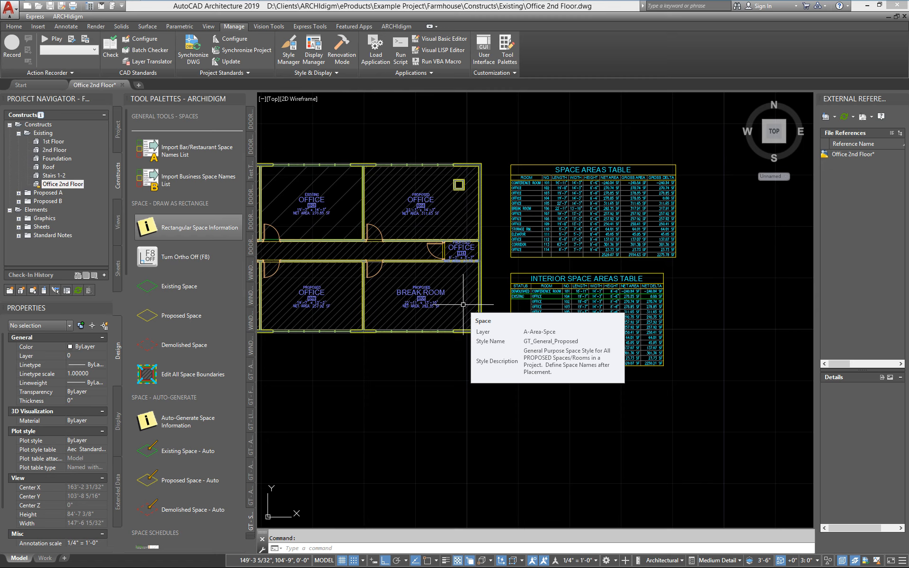
- Select the proposed office space numbered 102 and review its GT_Space_Objects_Standard property set data
middle_drag(429, 302, 635, 323)
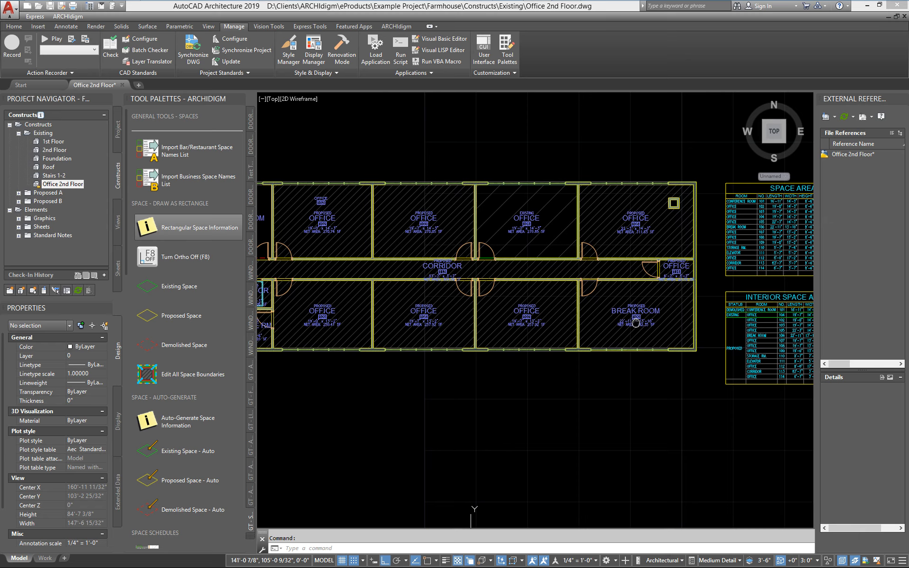
middle_drag(635, 322, 746, 326)
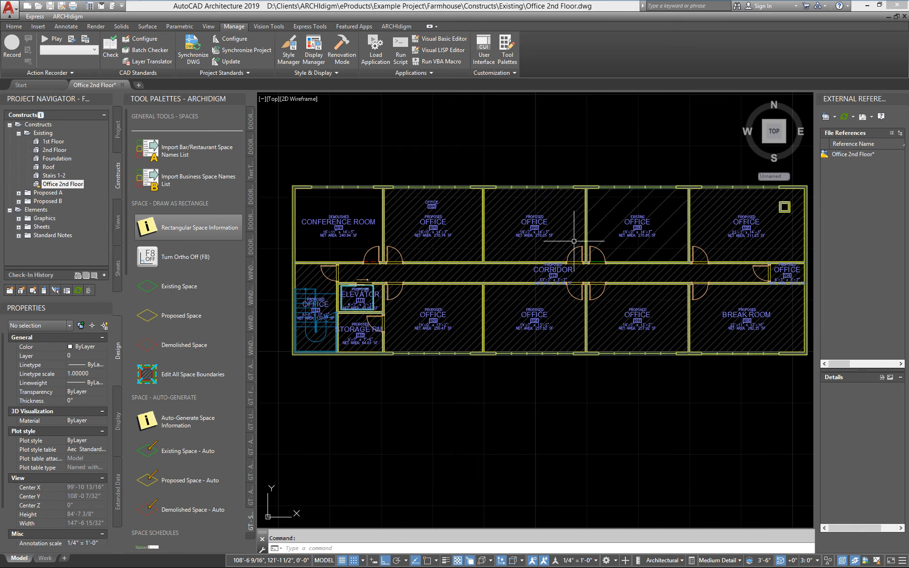
scroll(417, 317, up, 2)
middle_drag(443, 195, 455, 269)
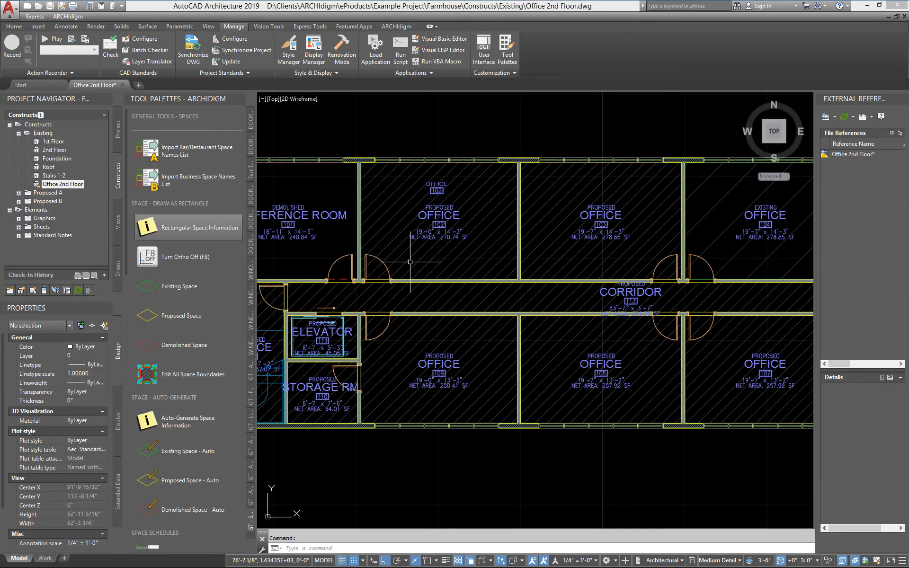
click(408, 260)
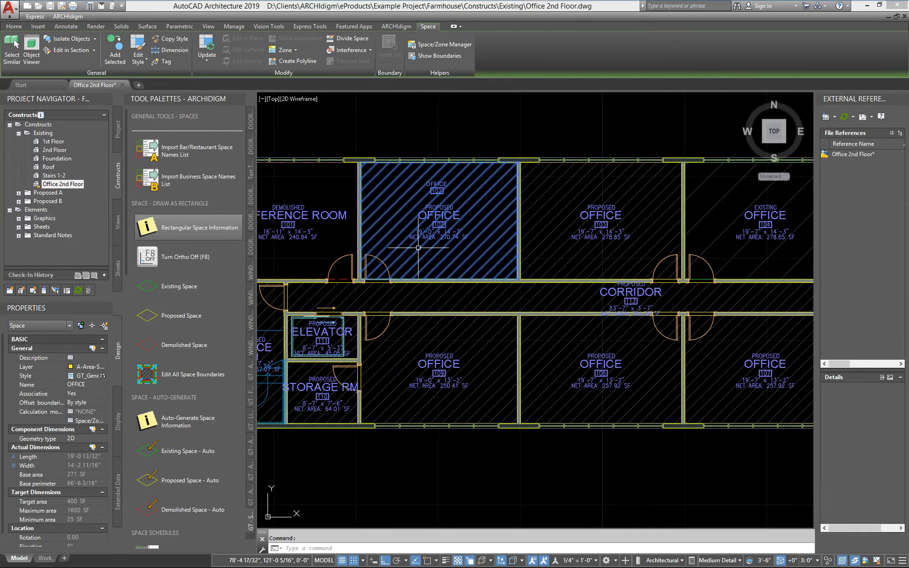
click(120, 484)
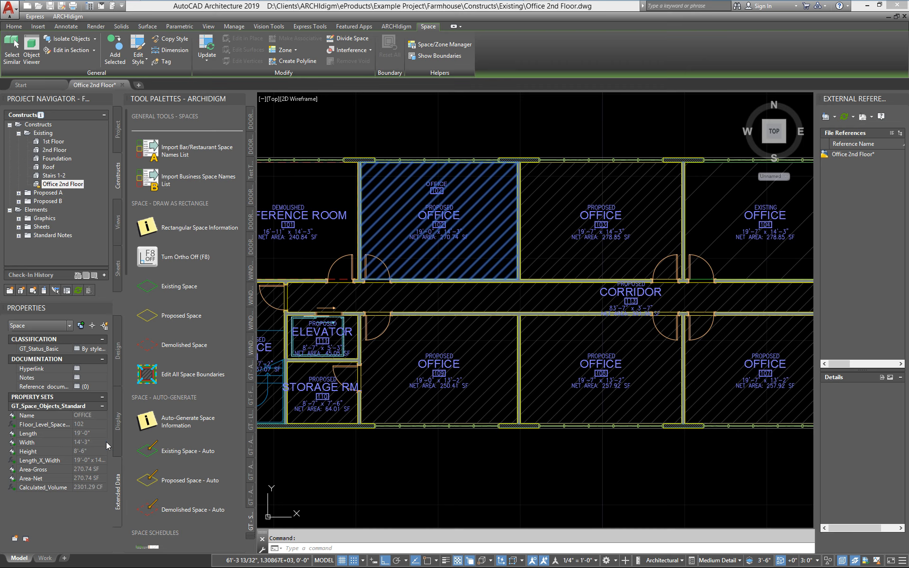
scroll(462, 323, down, 4)
middle_drag(580, 331, 475, 334)
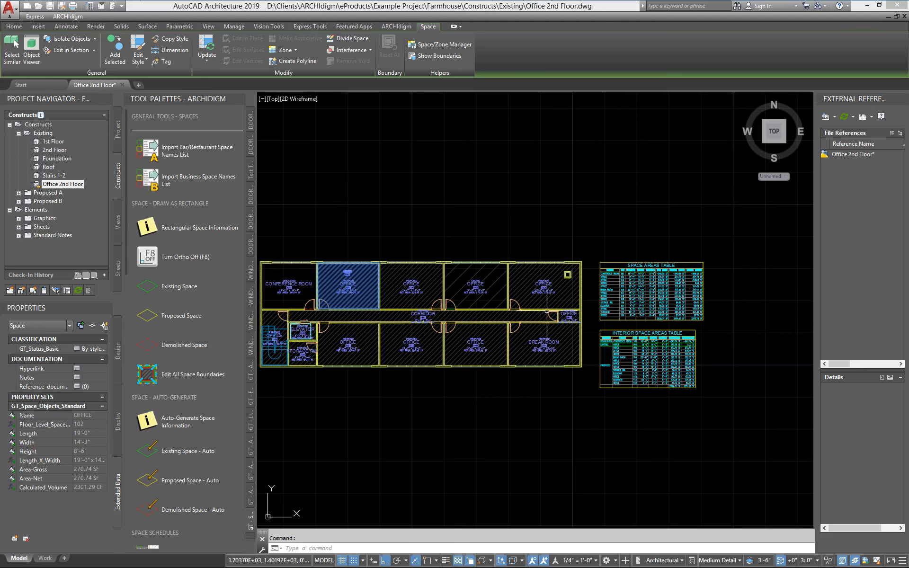
key(Escape)
- Open the Space Areas Table's schedule style and review the ROOM column's property source and format without changing them
middle_drag(622, 290, 518, 282)
click(518, 282)
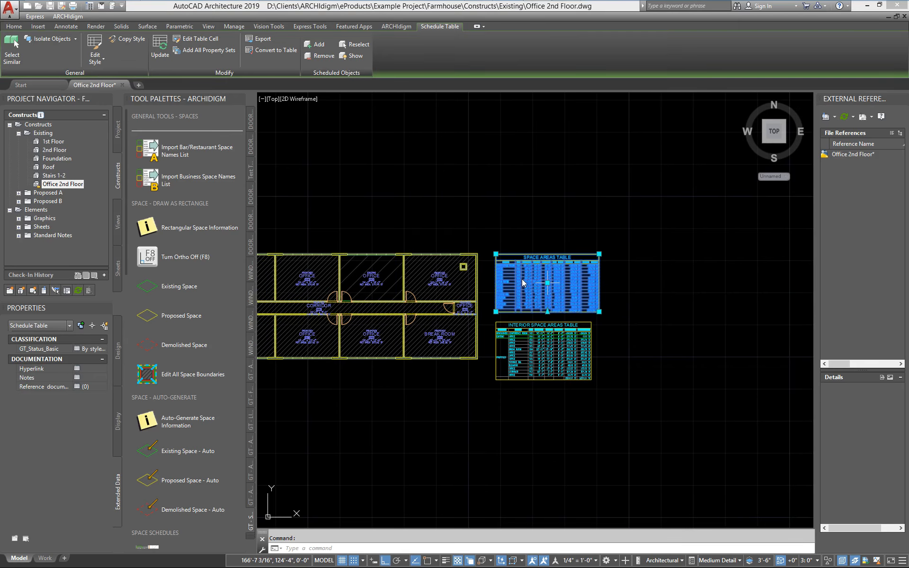
right_click(524, 282)
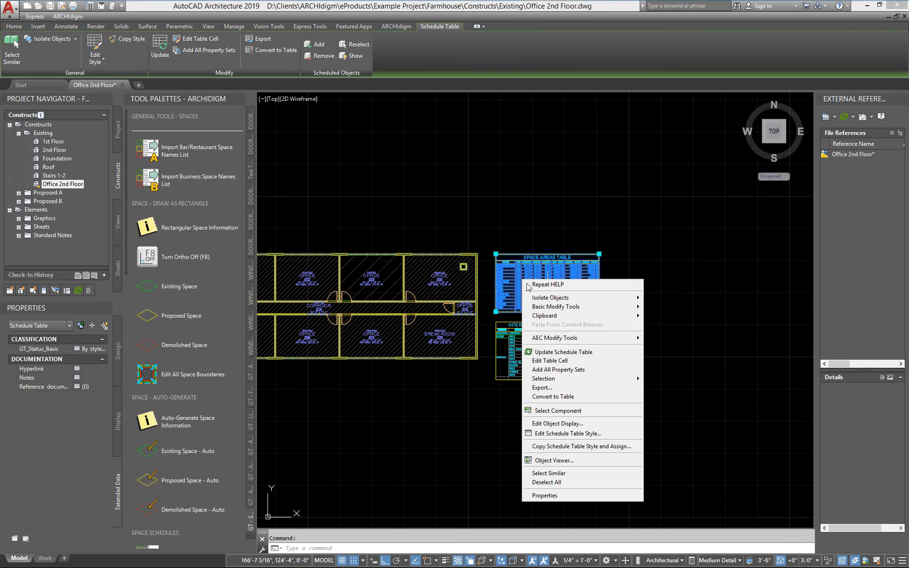
click(567, 433)
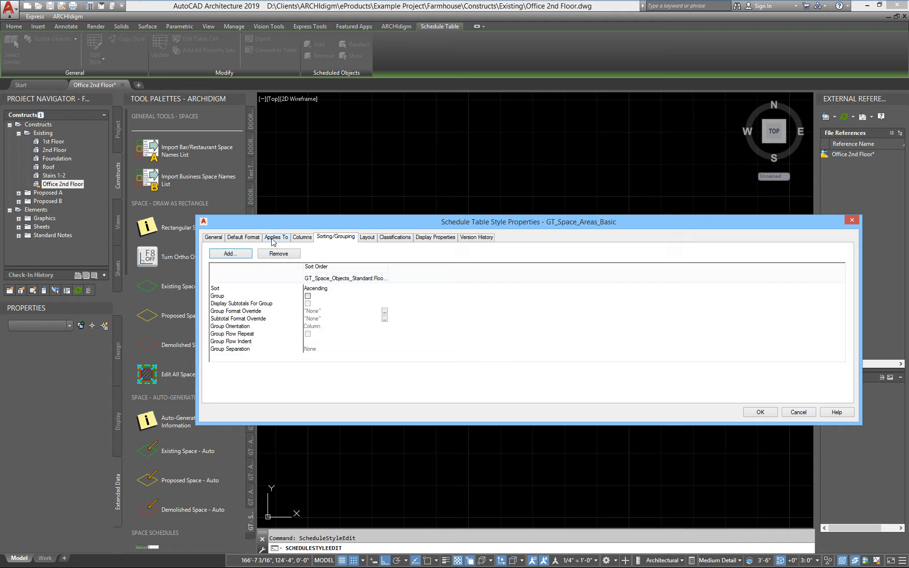
click(308, 238)
drag(371, 226, 251, 192)
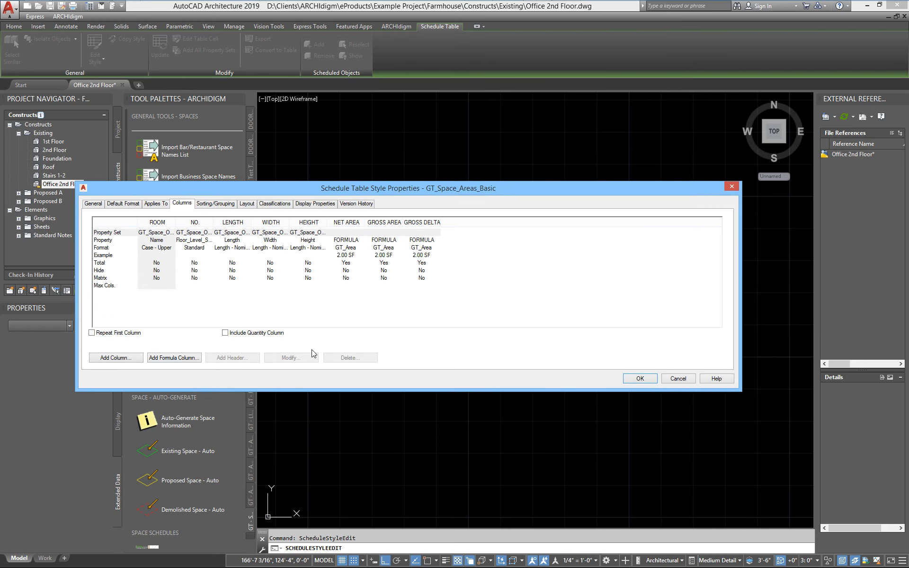
click(162, 223)
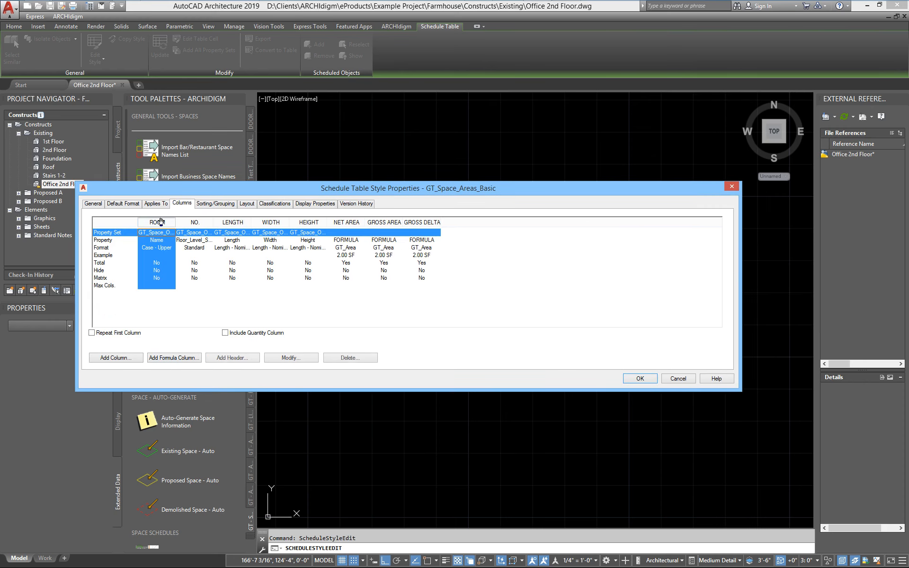
click(286, 358)
drag(472, 271, 565, 271)
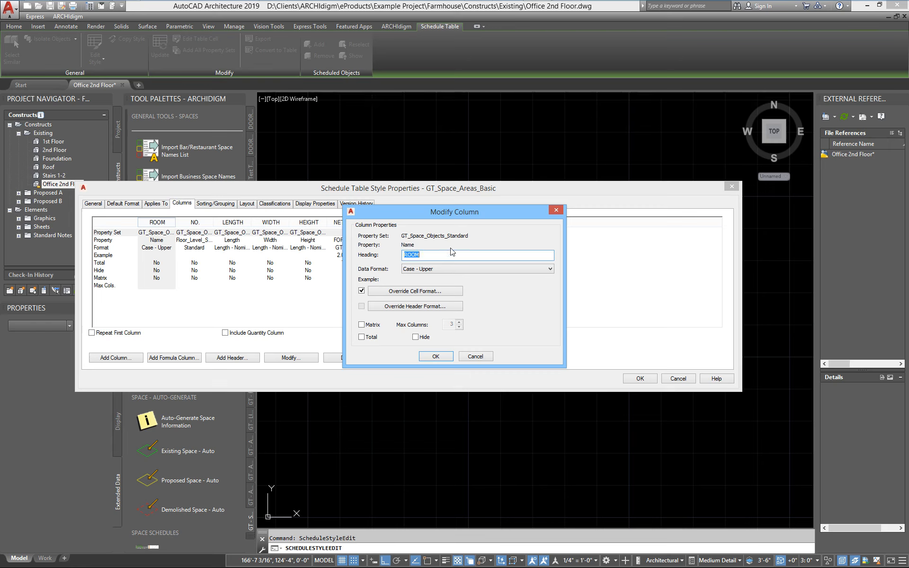
click(475, 356)
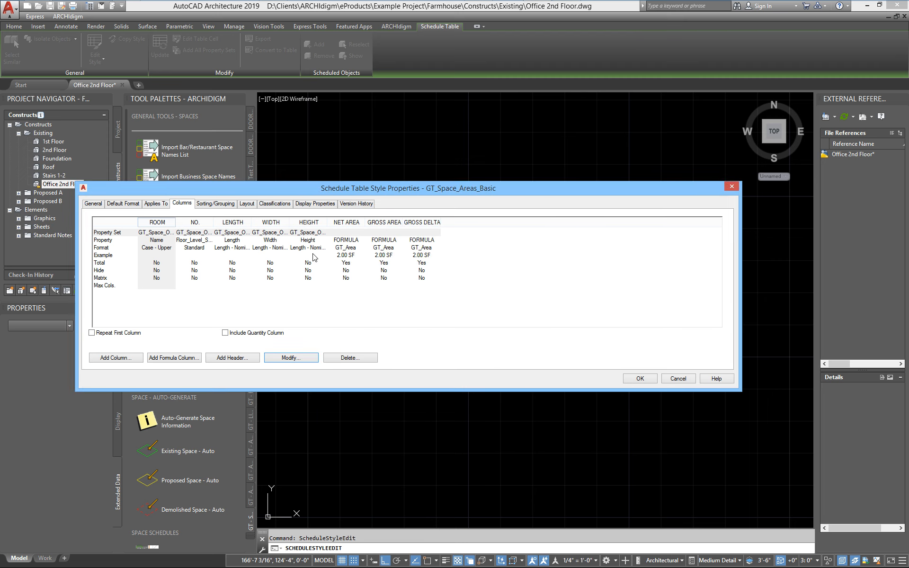
- Review the NET AREA column's formula and sample result for demolished spaces, and leave the schedule table style as it is
click(348, 223)
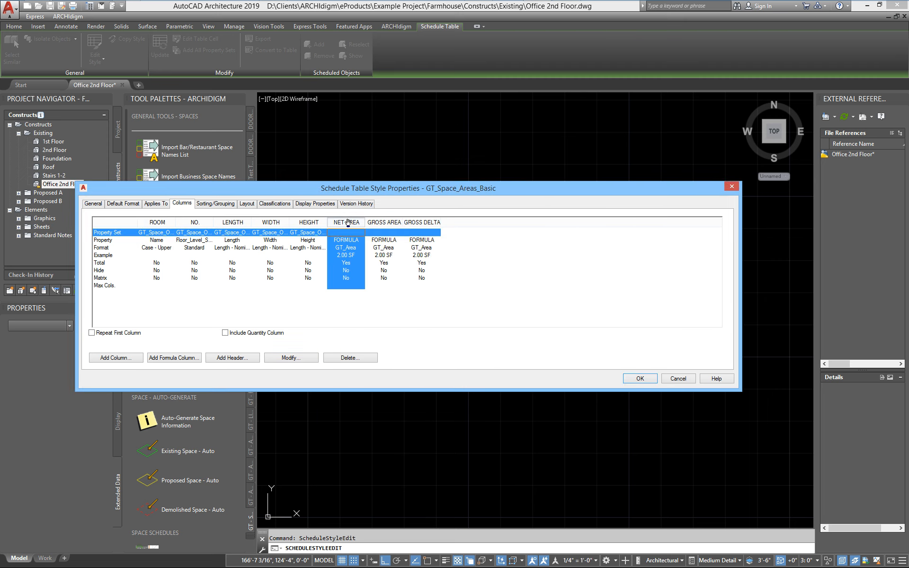
click(305, 360)
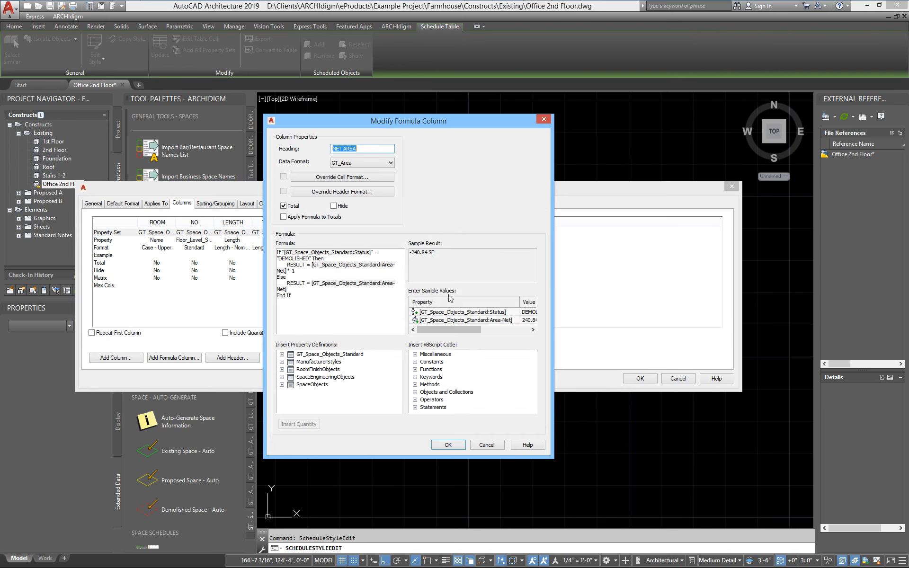
drag(313, 302, 232, 243)
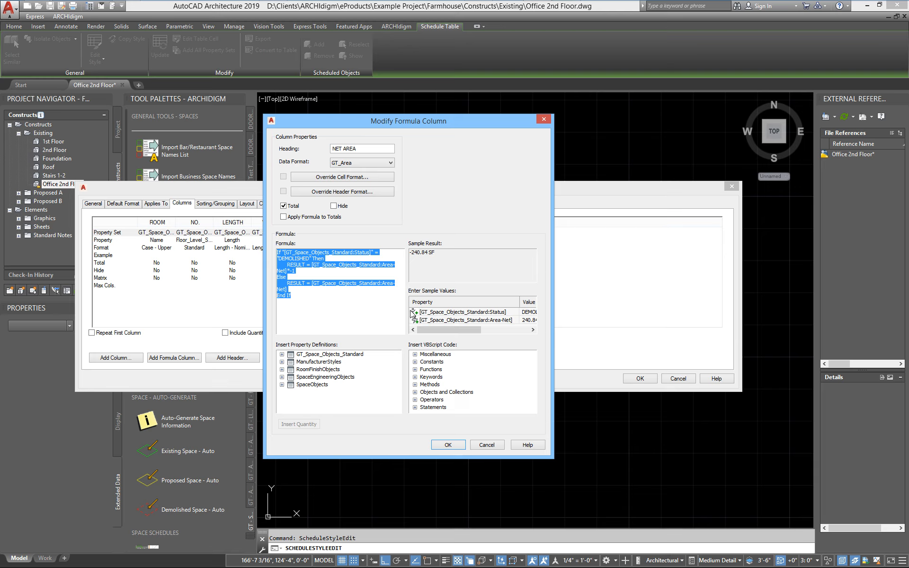
click(303, 301)
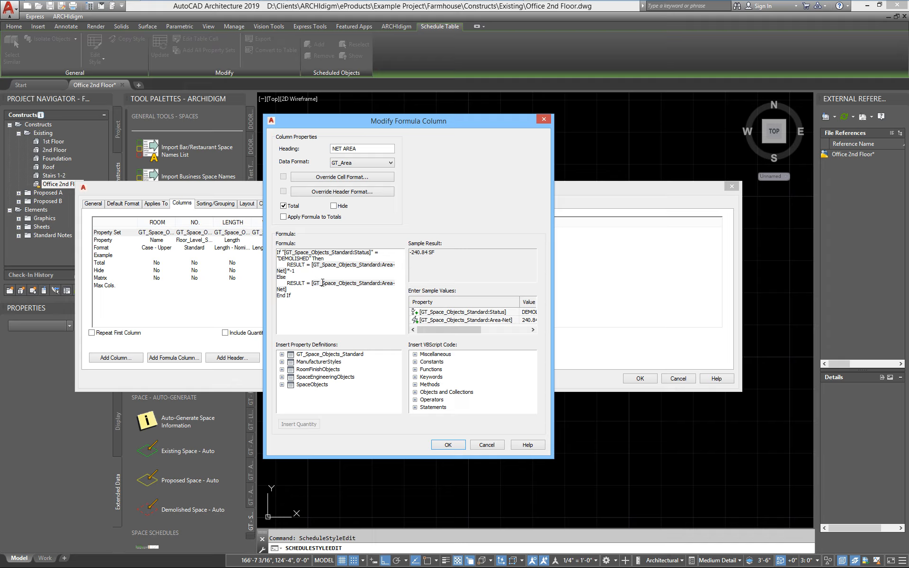
drag(361, 122, 527, 147)
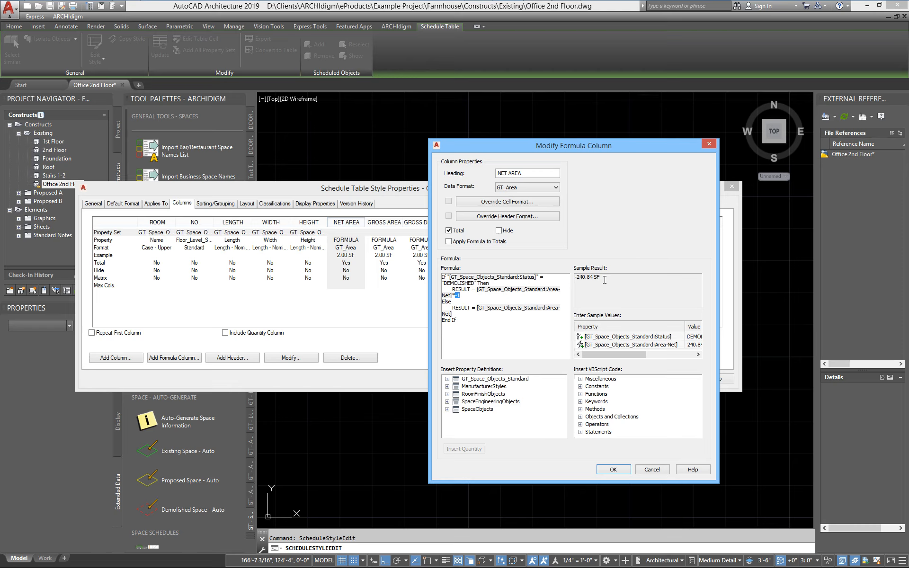
drag(605, 279, 580, 279)
click(609, 281)
click(652, 469)
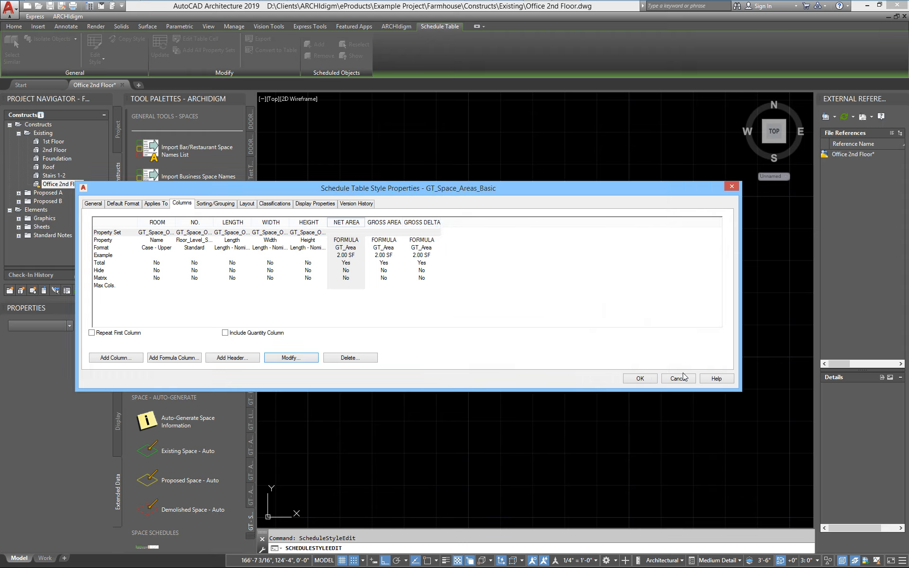
click(678, 381)
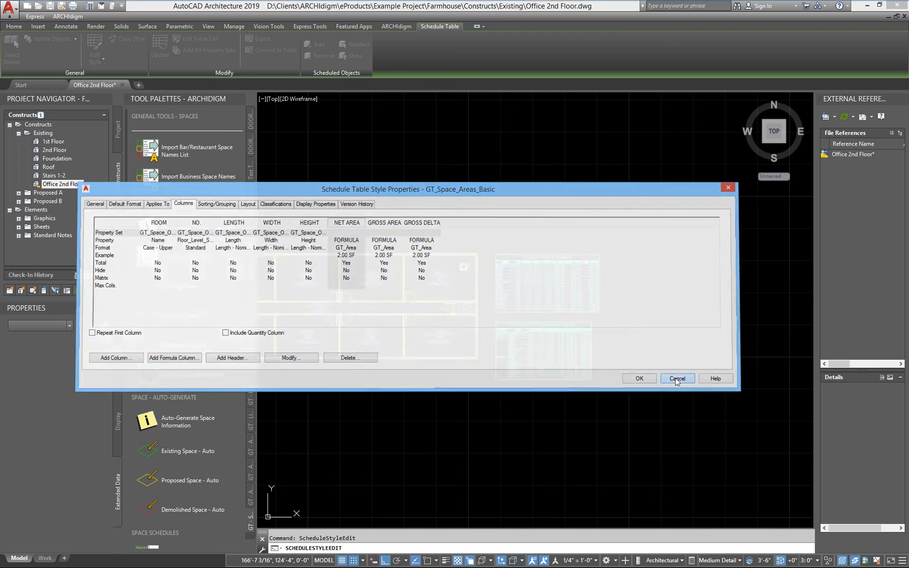
- Examine the area and delta columns for demolished, existing and proposed spaces in the Space Areas and Interior Space Areas tables
scroll(563, 282, up, 8)
middle_drag(578, 321, 605, 323)
scroll(584, 327, down, 2)
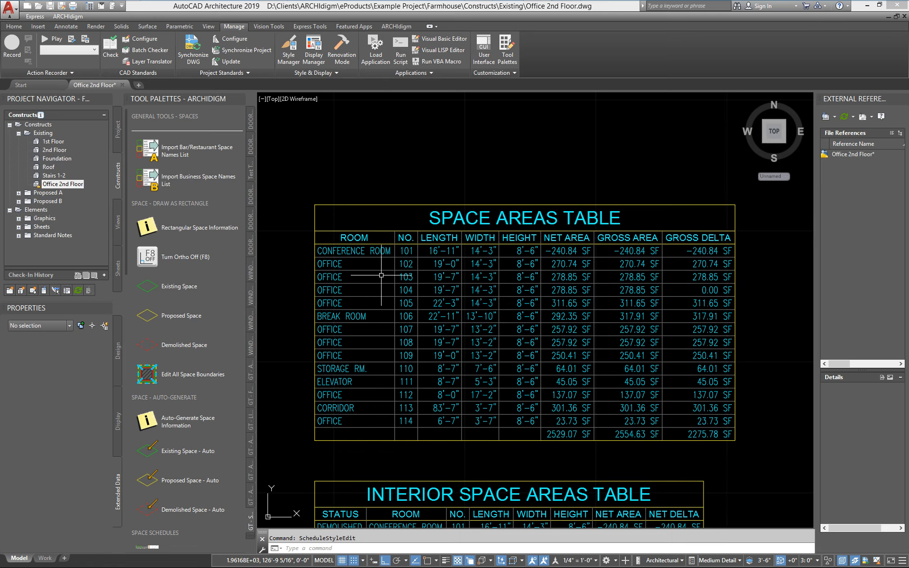
mouse_move(350, 259)
middle_down()
mouse_move(434, 248)
mouse_move(368, 257)
middle_up()
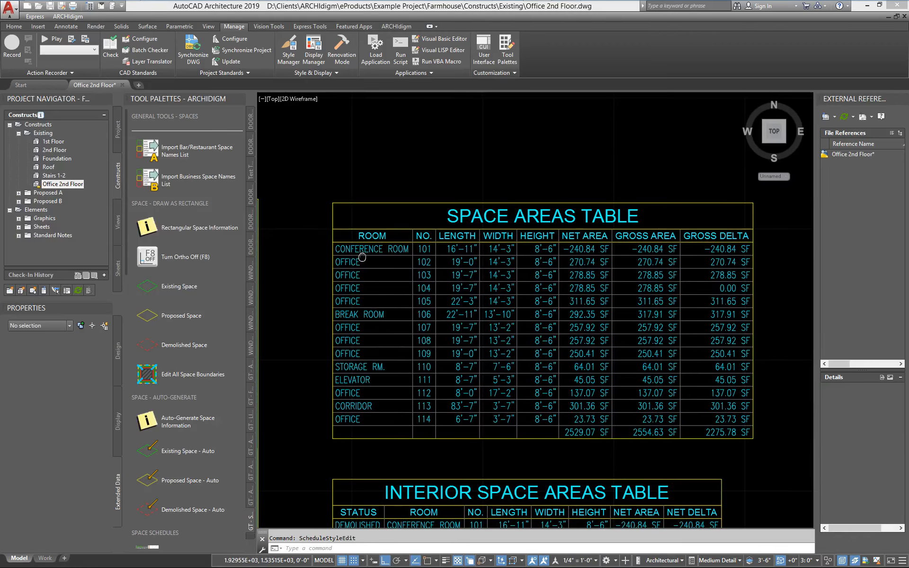
middle_drag(384, 406, 418, 217)
middle_drag(459, 357, 425, 297)
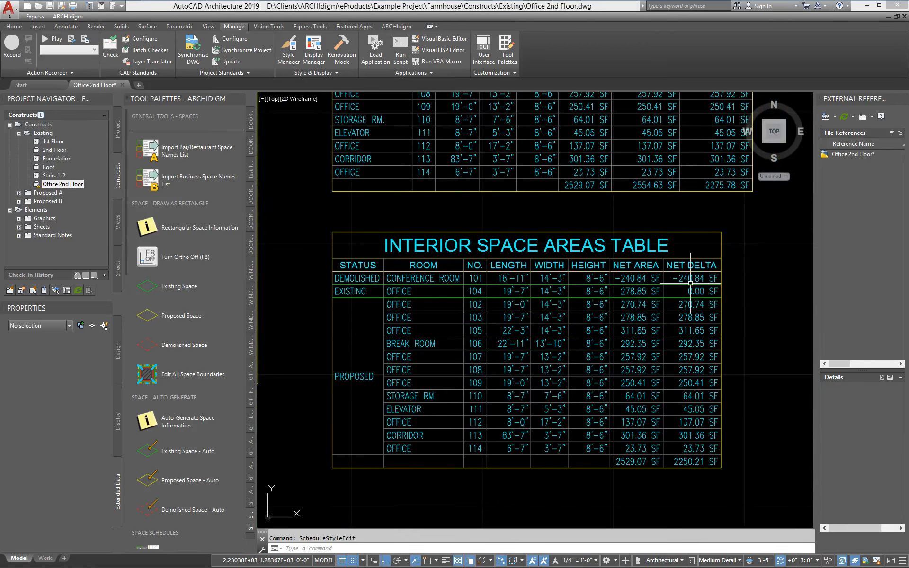
mouse_move(684, 285)
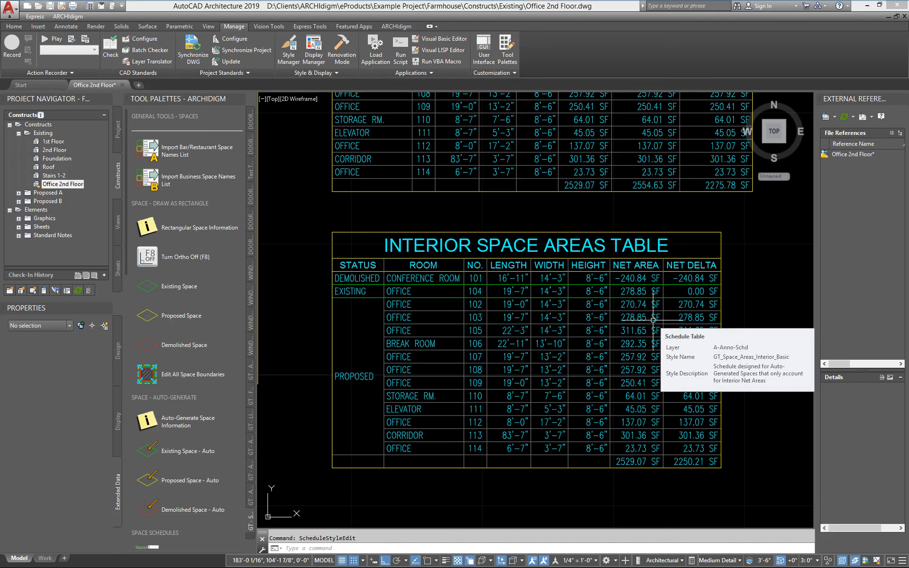
- Browse the ARCHIdigm space tools down to the Space Graphics and Polyline Shapes as Spaces groups
scroll(653, 326, down, 4)
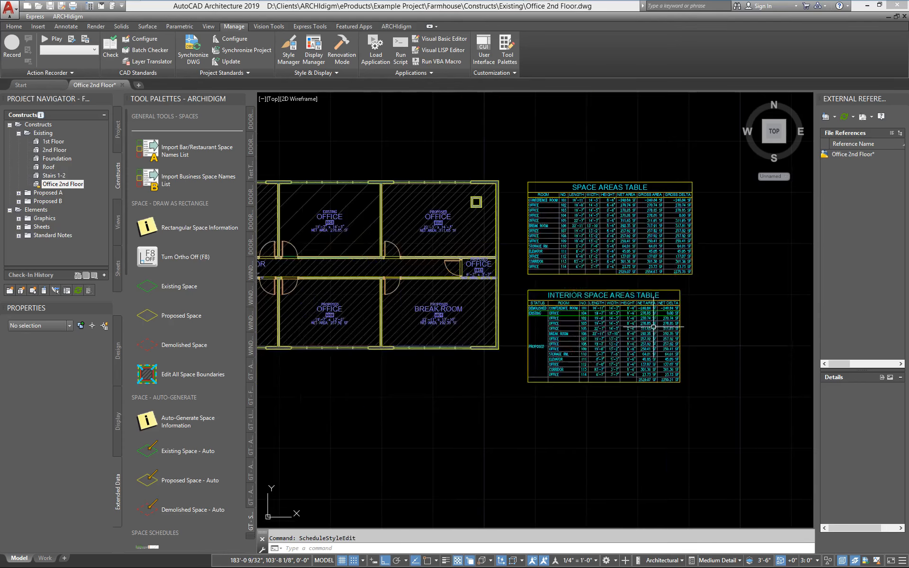
mouse_move(459, 378)
middle_down()
mouse_move(488, 397)
mouse_move(567, 414)
middle_up()
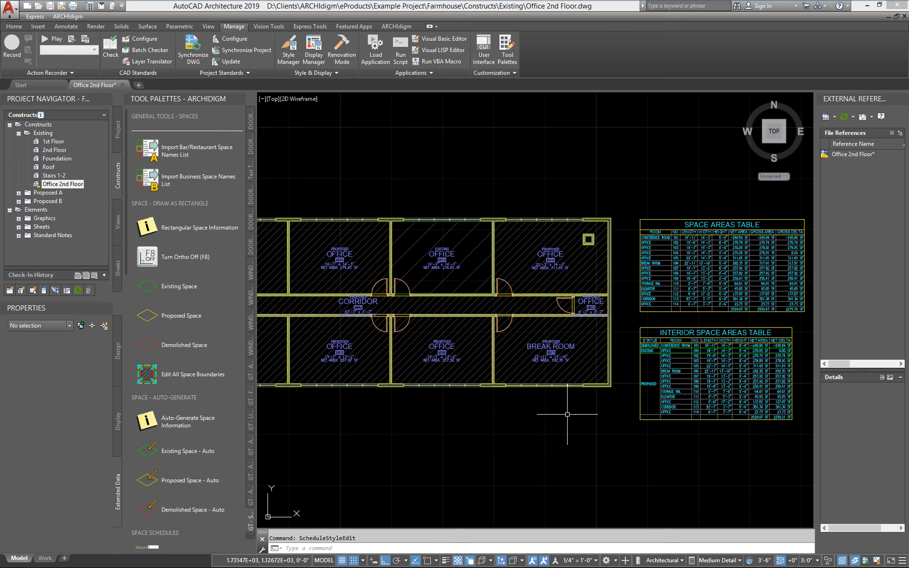
scroll(126, 244, down, 1)
drag(126, 243, 142, 530)
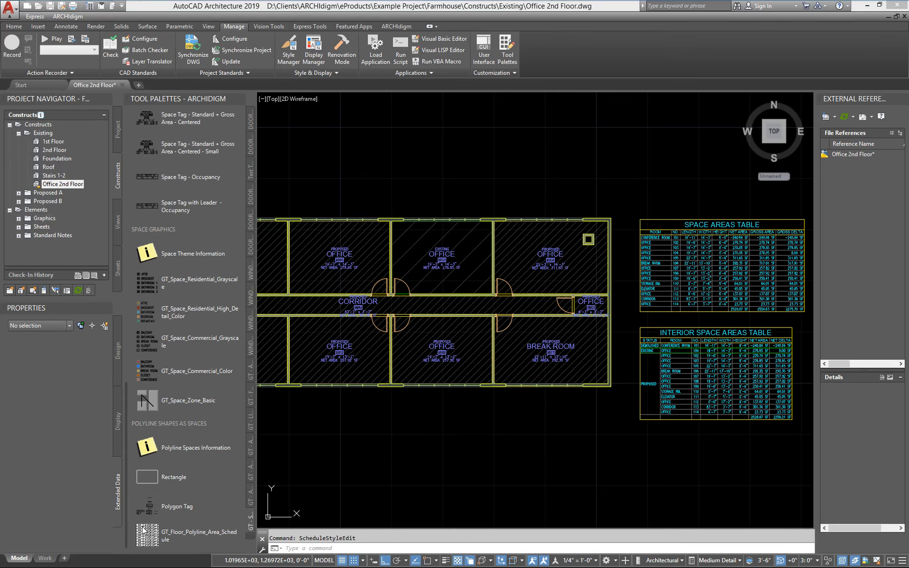
- Apply the High Detail, Medium Detail and Low Detail display configurations in turn to compare the plan's space hatching and tags
middle_drag(404, 444, 603, 425)
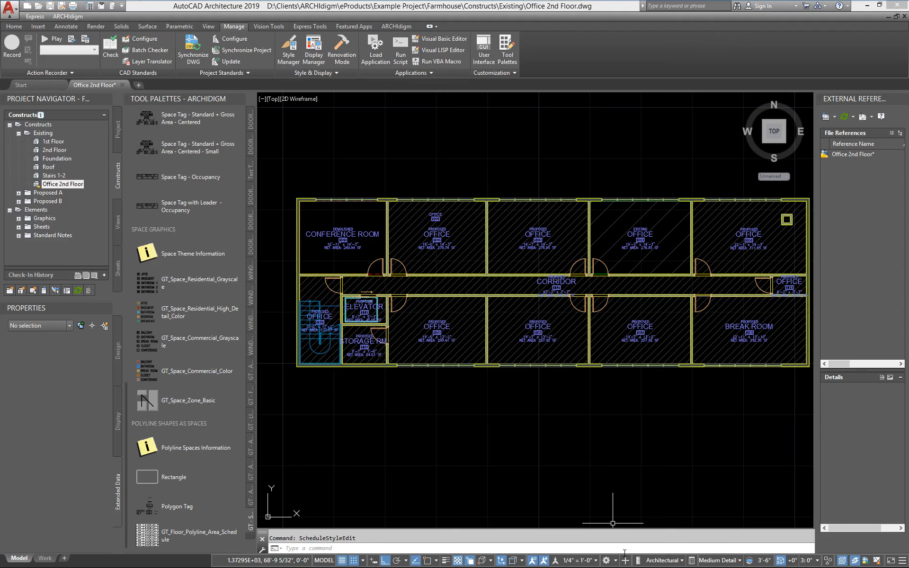
click(732, 563)
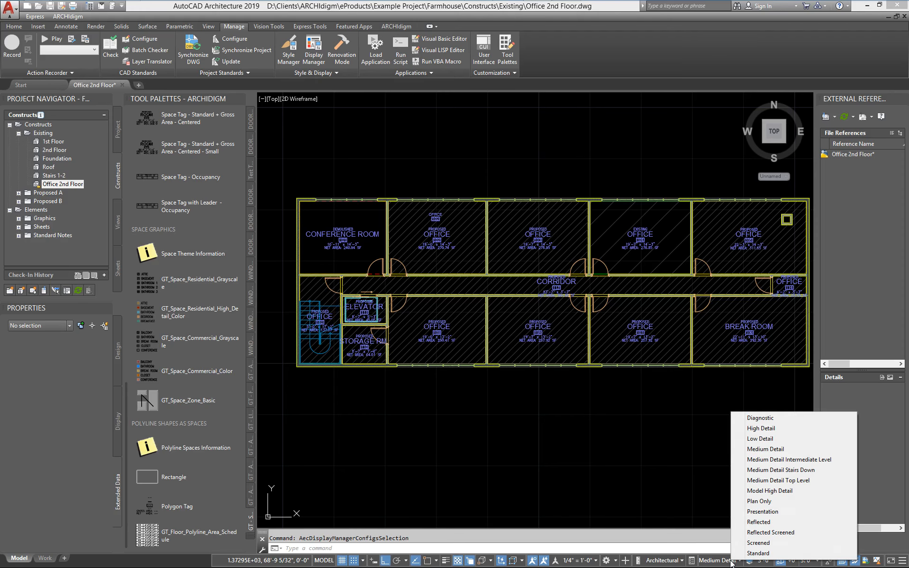
click(760, 428)
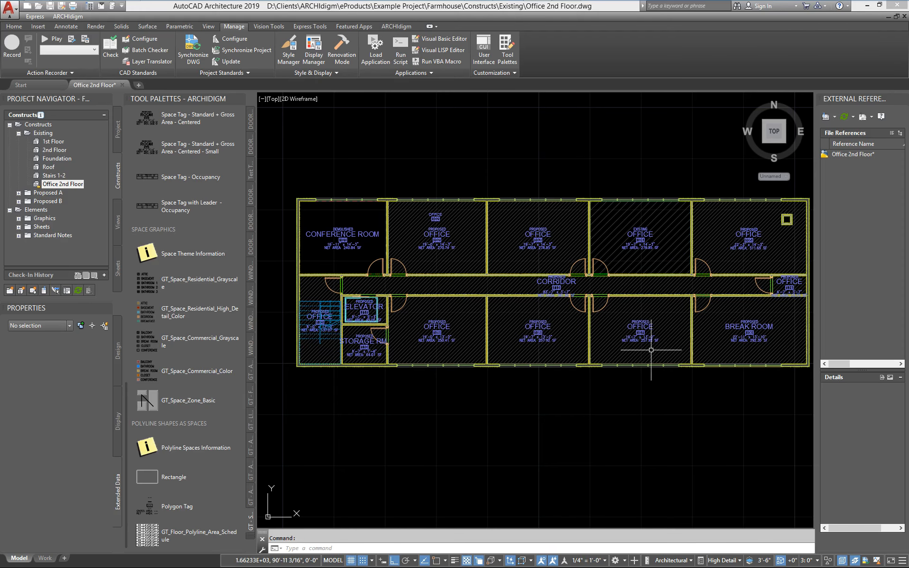
scroll(471, 289, up, 4)
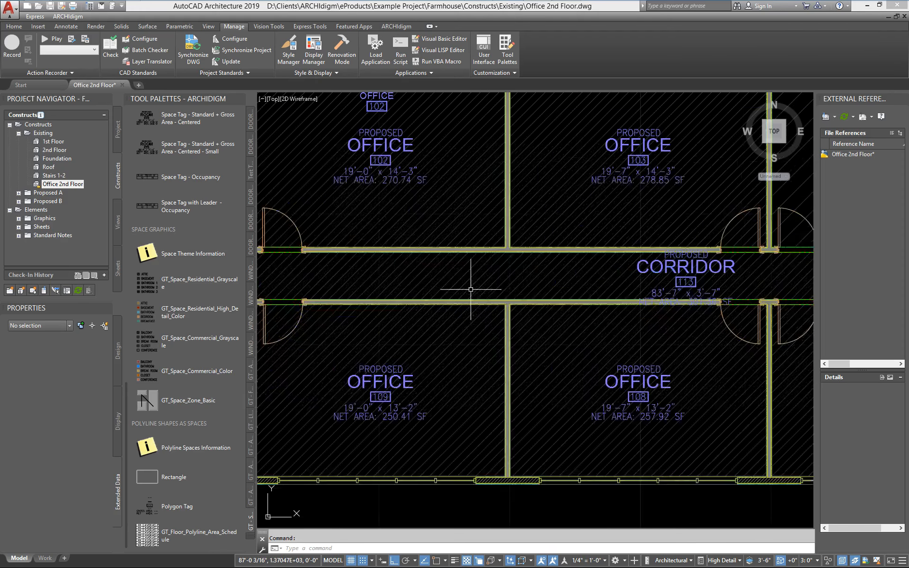
click(729, 561)
click(787, 453)
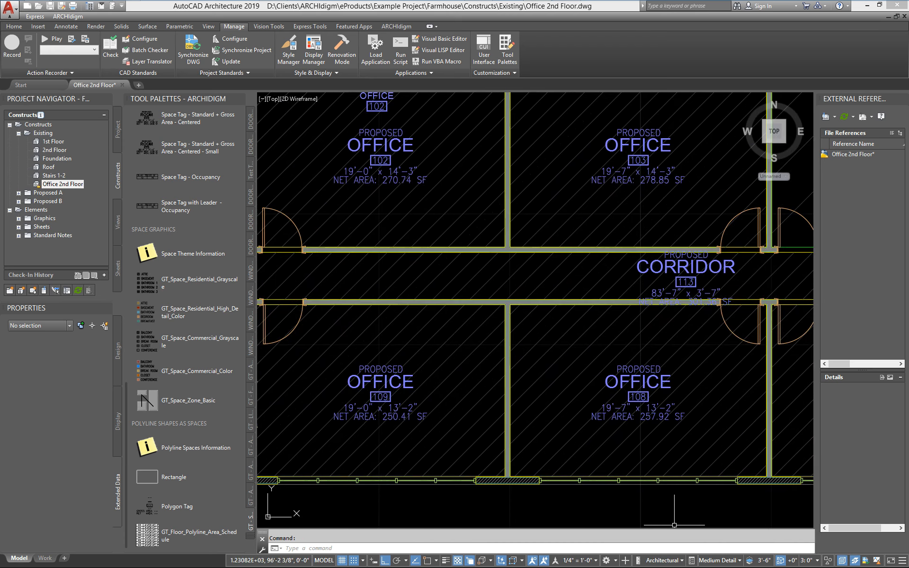
click(713, 561)
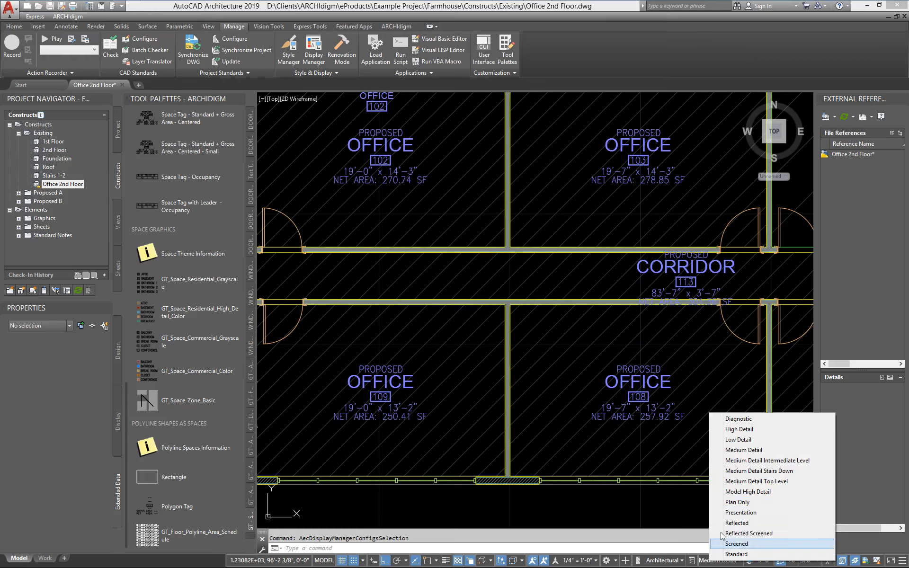
click(739, 440)
- Set the drawing's display configuration to Presentation and bring the whole office floor plan into view
click(720, 560)
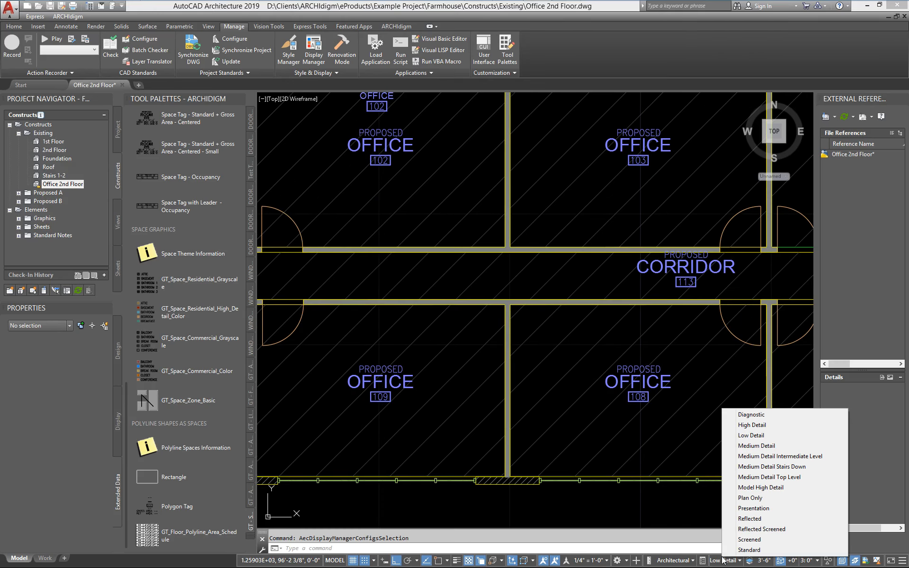
click(752, 512)
scroll(724, 496, down, 4)
middle_drag(649, 466, 473, 400)
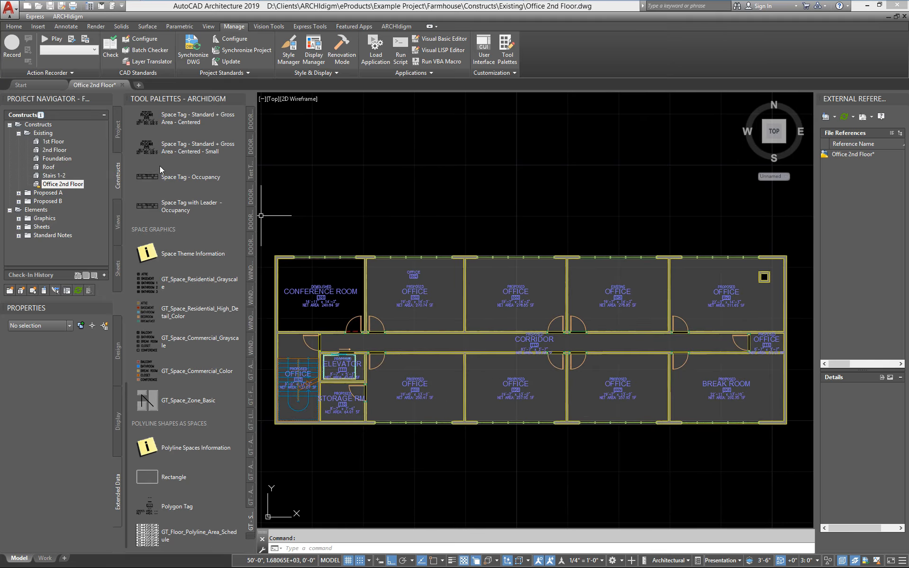
- Set the color of the A-Area-Spce-Patt layer to index 134 and regenerate the whole model
text(la)
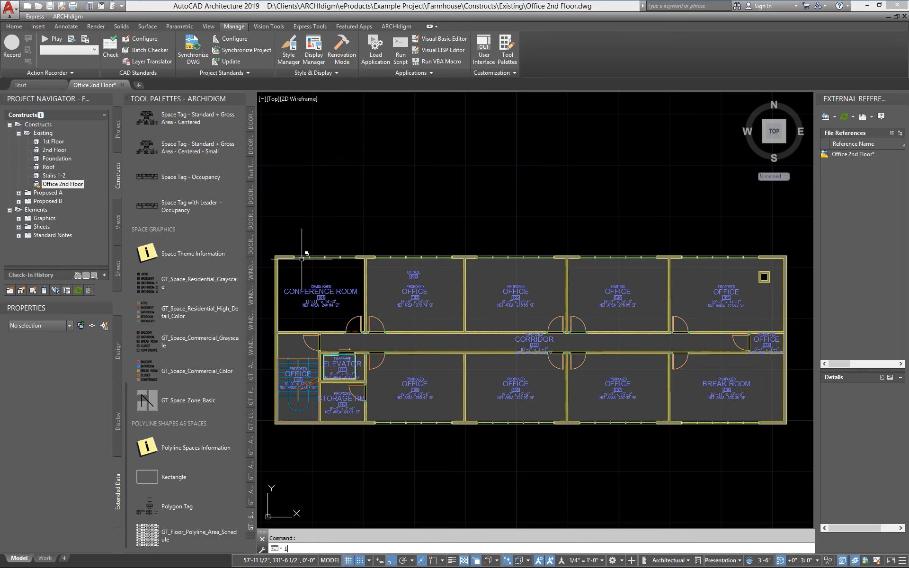
key(Return)
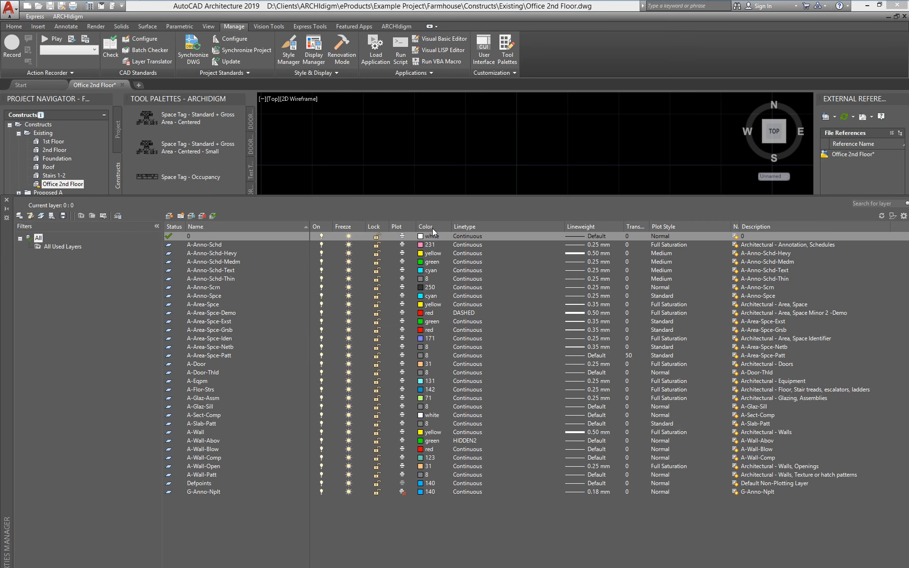
click(433, 228)
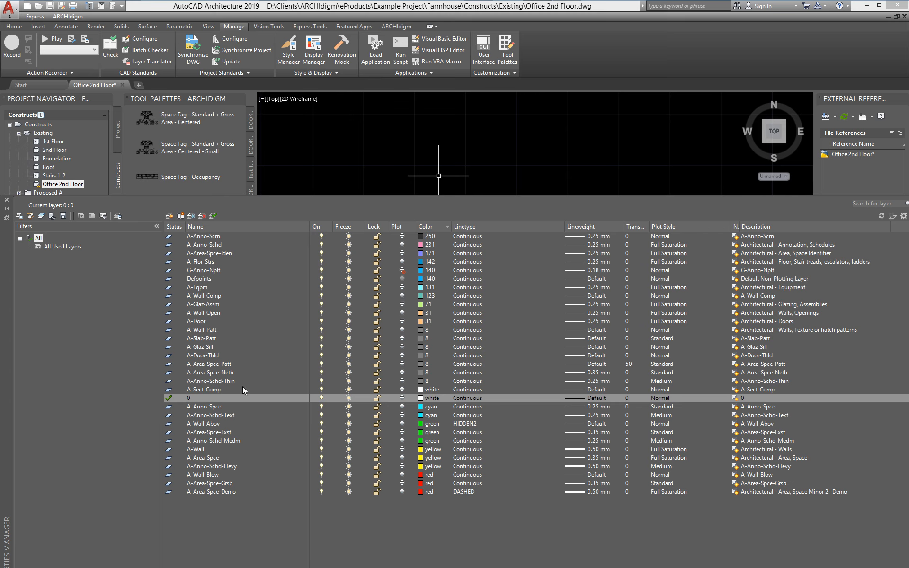
click(230, 365)
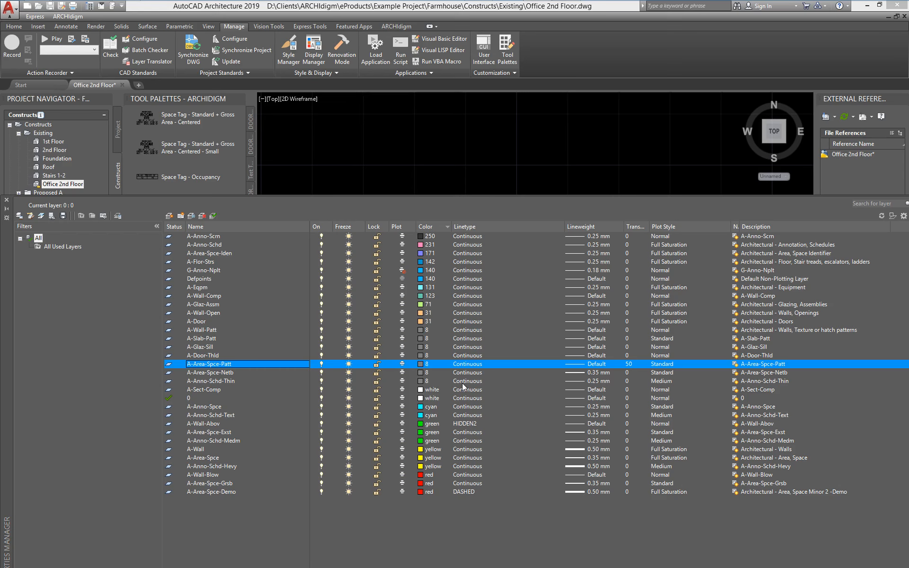
click(419, 365)
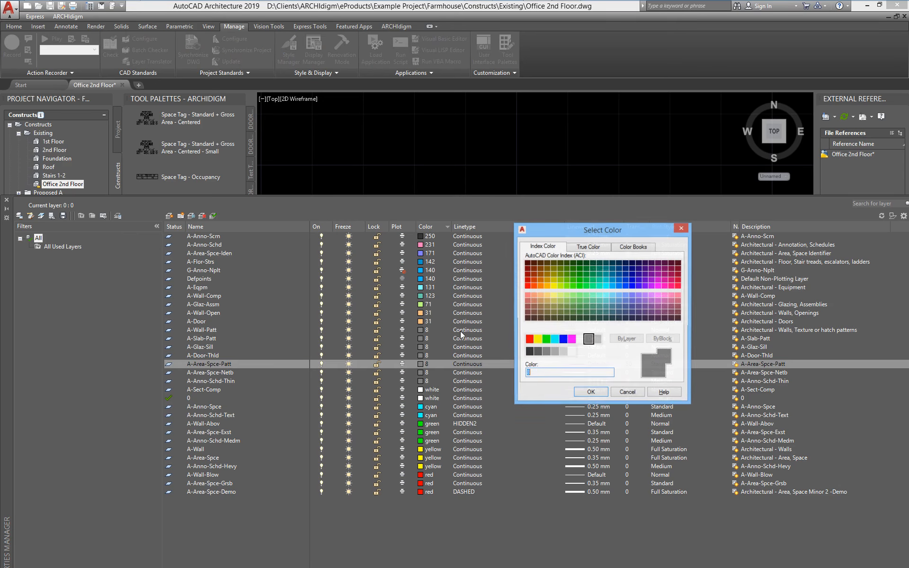
click(605, 274)
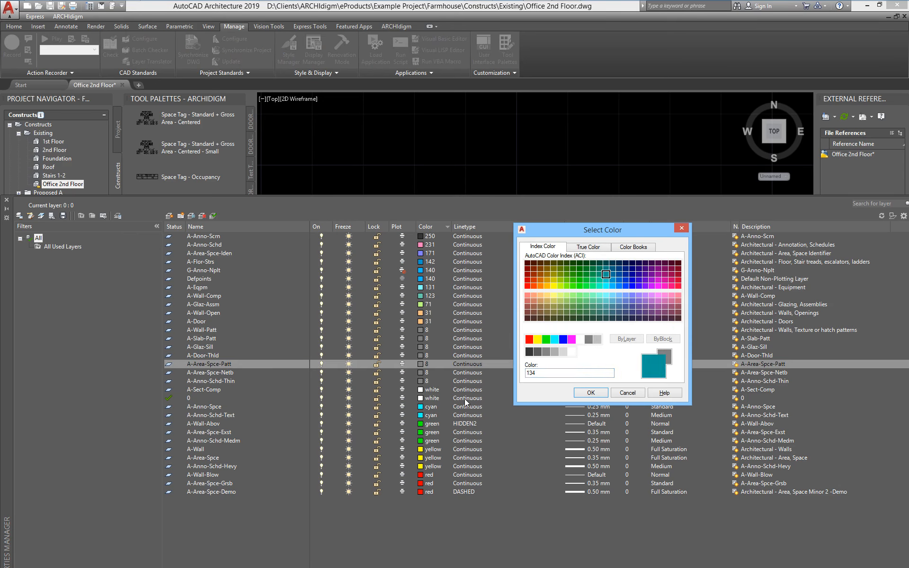
click(591, 393)
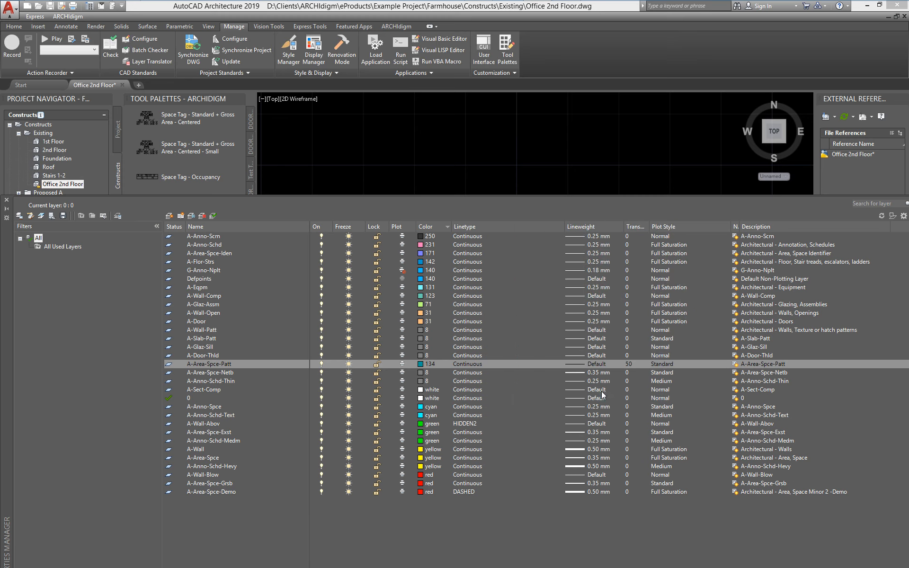
click(7, 201)
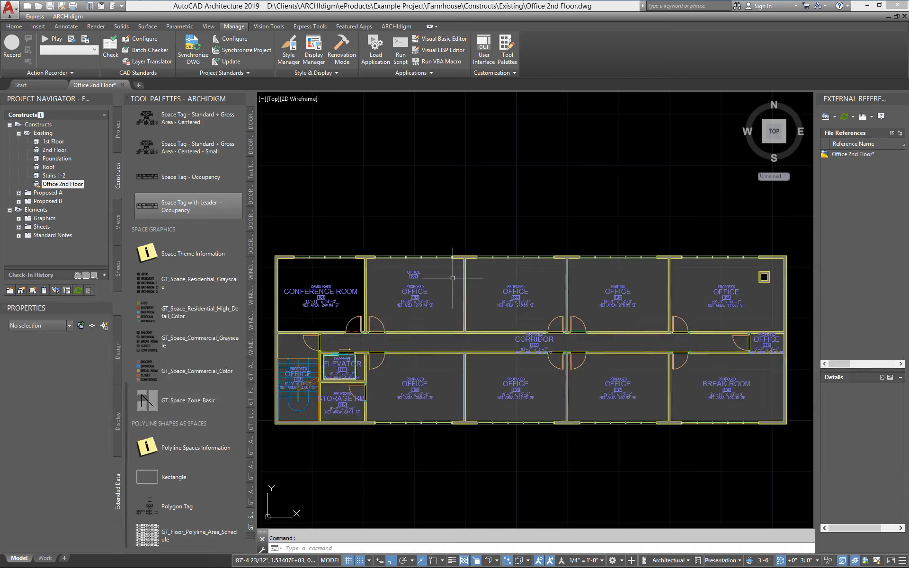
text(rea)
key(Return)
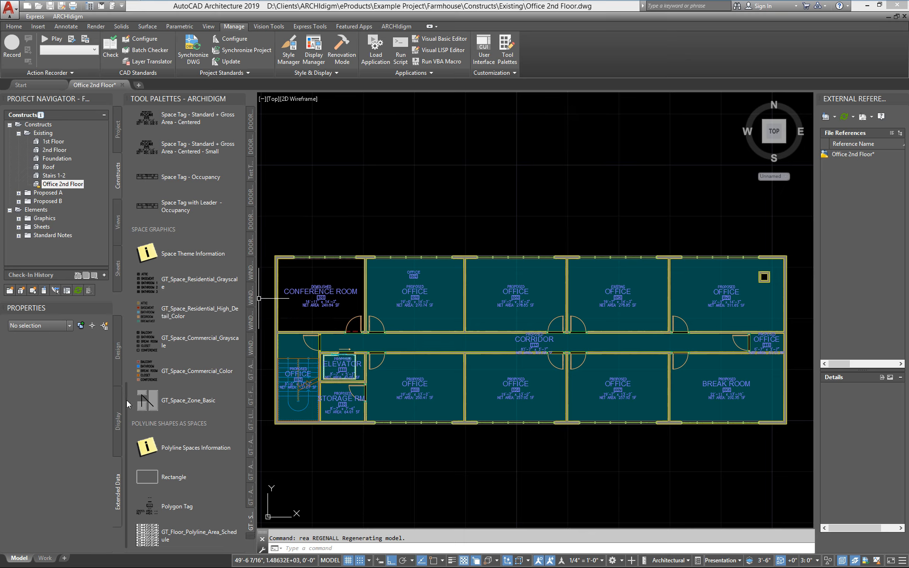
- Set the drawing's display configuration to Medium Detail, with the floor plan, both area tables and the Space Graphics tools in view
drag(126, 401, 127, 365)
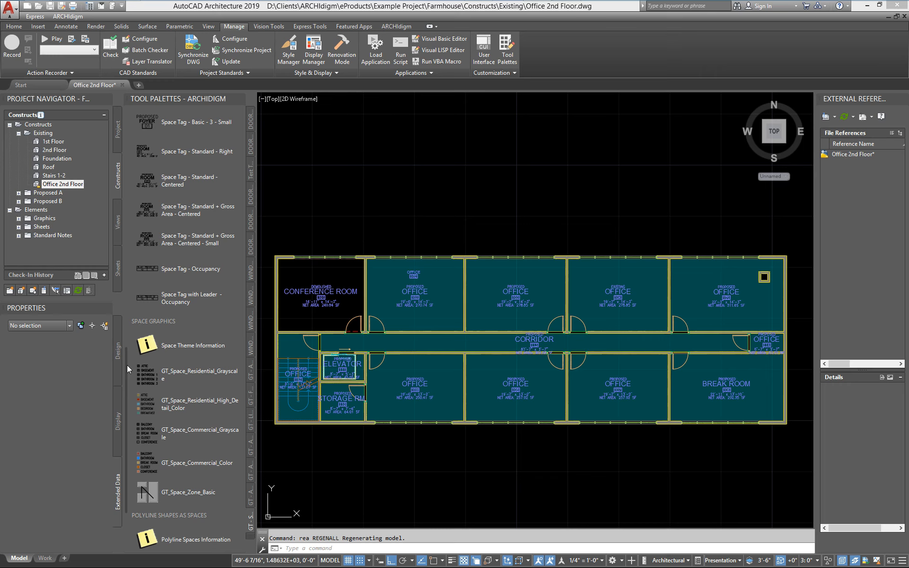
drag(127, 365, 176, 184)
scroll(413, 324, down, 2)
middle_drag(440, 427, 410, 361)
scroll(410, 361, up, 1)
mouse_move(414, 412)
middle_down()
mouse_move(450, 399)
mouse_move(445, 405)
middle_up()
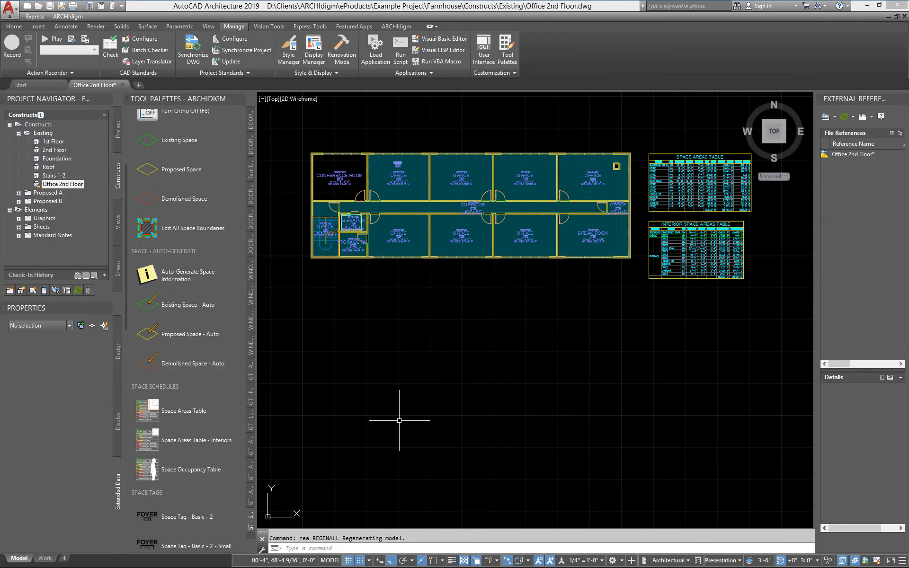
scroll(140, 336, down, 9)
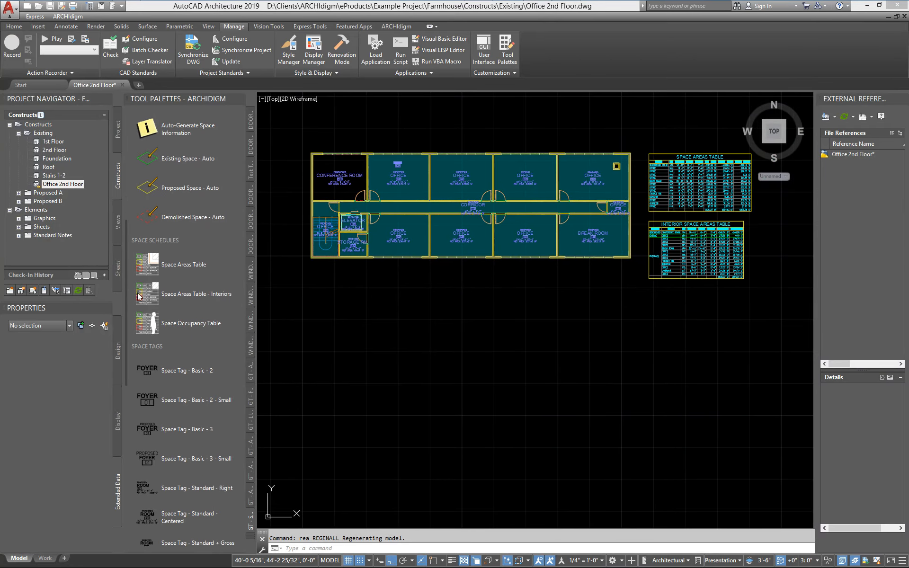
scroll(138, 410, down, 11)
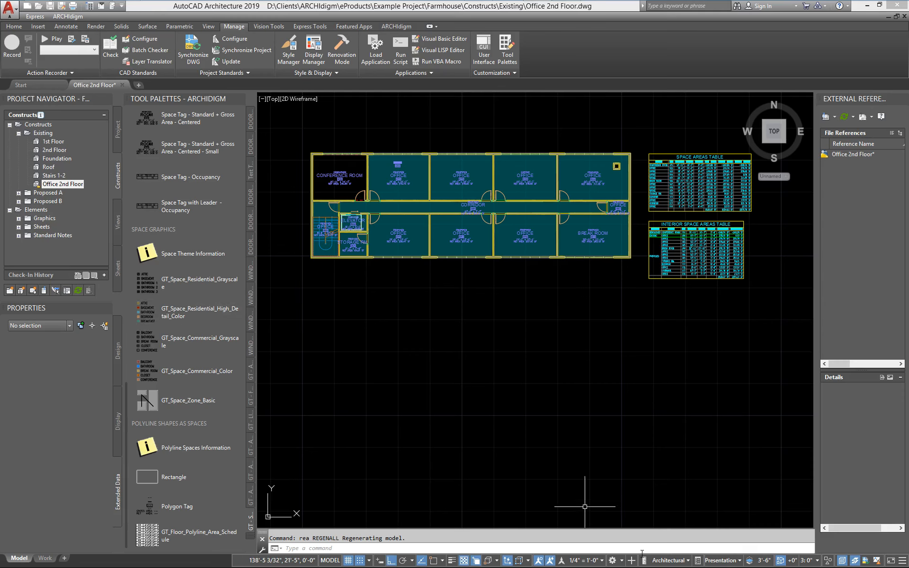
click(730, 563)
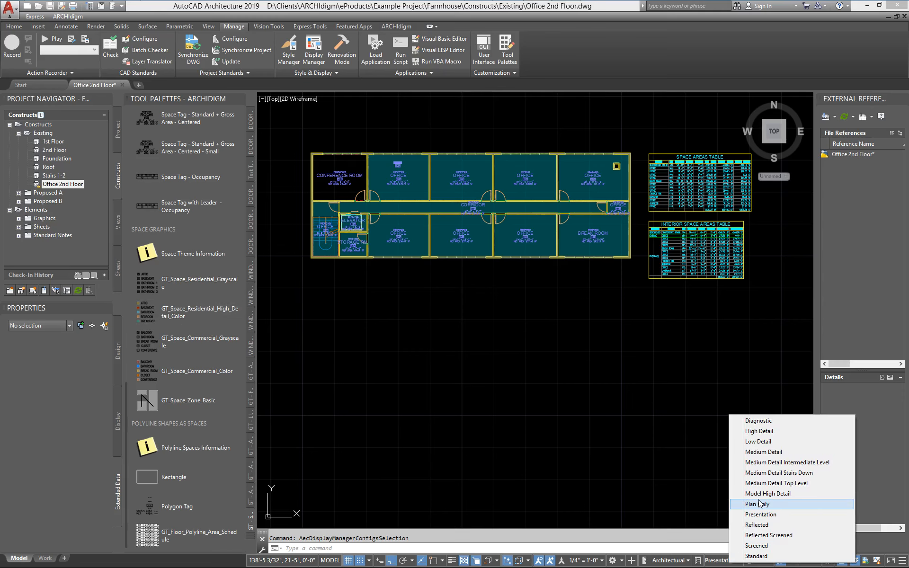
click(783, 446)
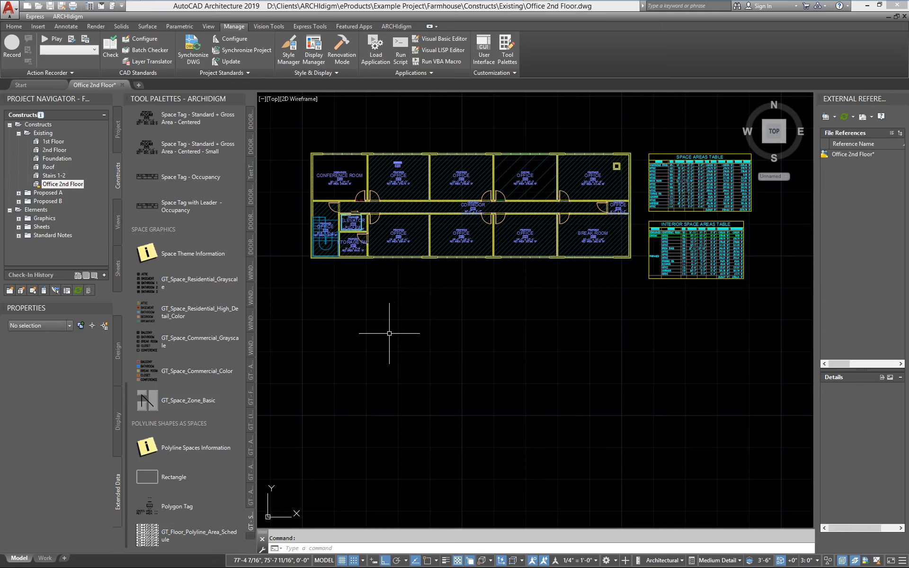
- Place the GT_Space_Commercial_Color display theme legend in the empty area below the floor plan
click(150, 371)
click(415, 353)
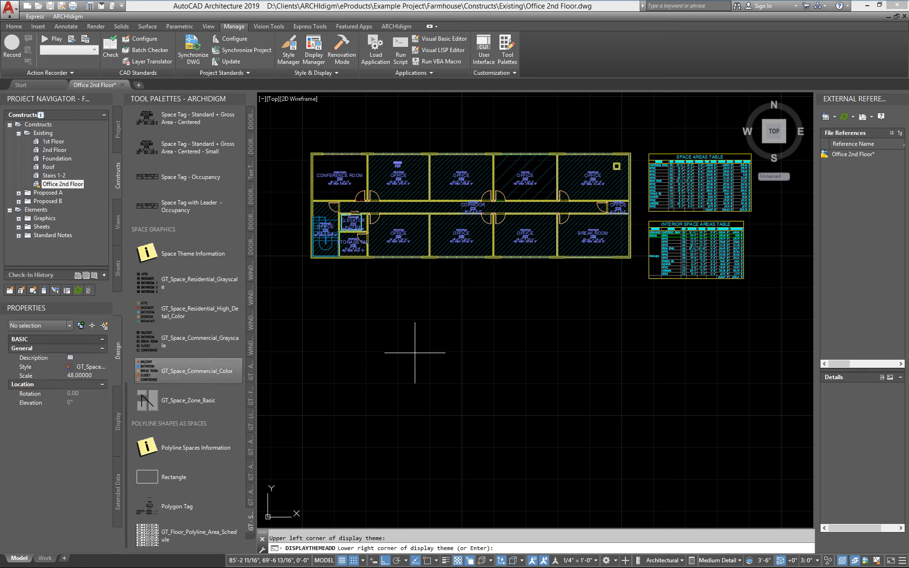
click(466, 361)
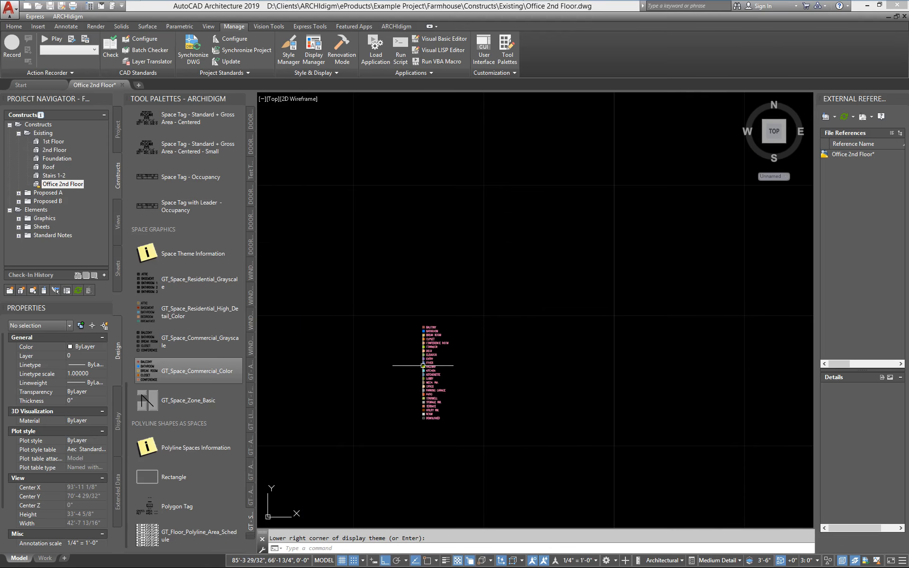
- Move the display theme legend with Ortho off to just outside the exterior wall beside the stair space
text(m)
key(Return)
click(412, 373)
key(Return)
click(463, 395)
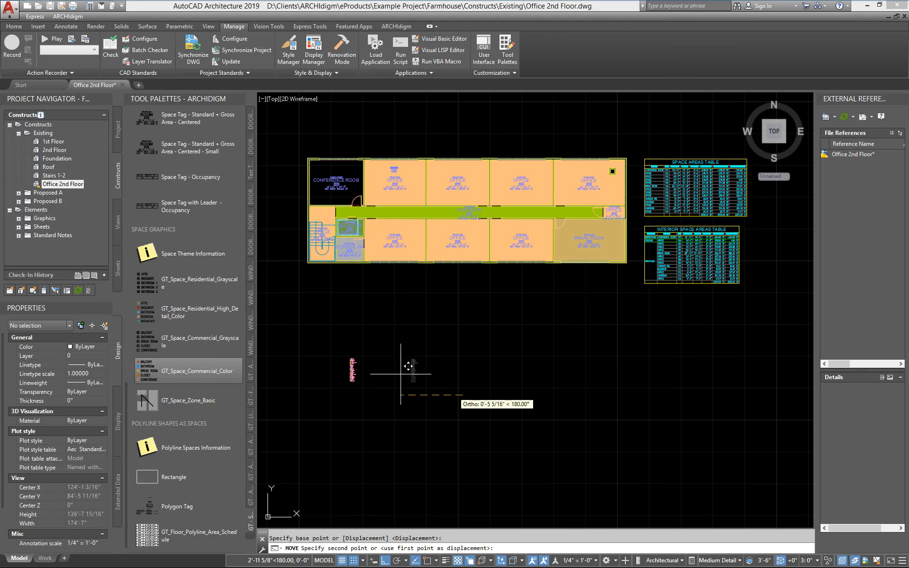
middle_drag(381, 361, 498, 412)
scroll(452, 338, up, 4)
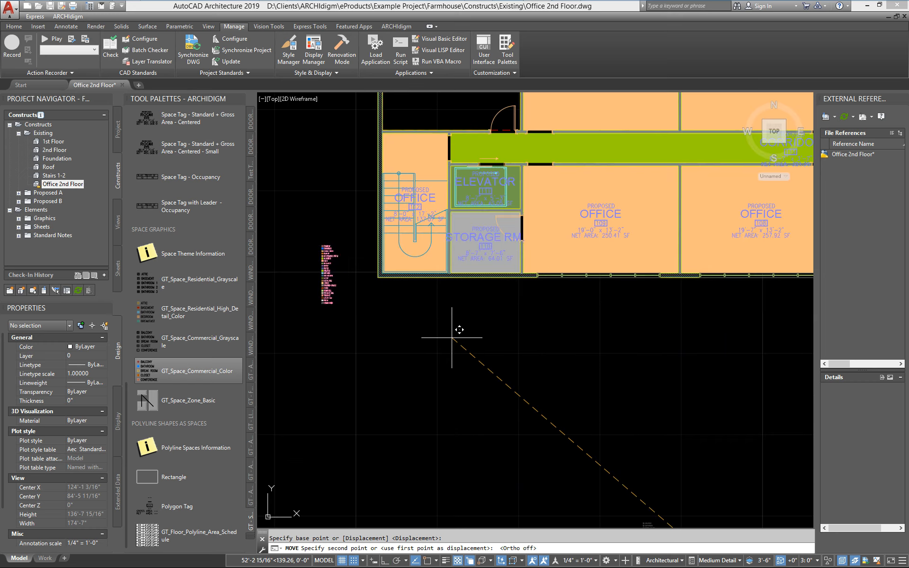
click(363, 273)
- Examine the legend's space names and colors and compare them with the color fills on the office plan
scroll(364, 274, up, 9)
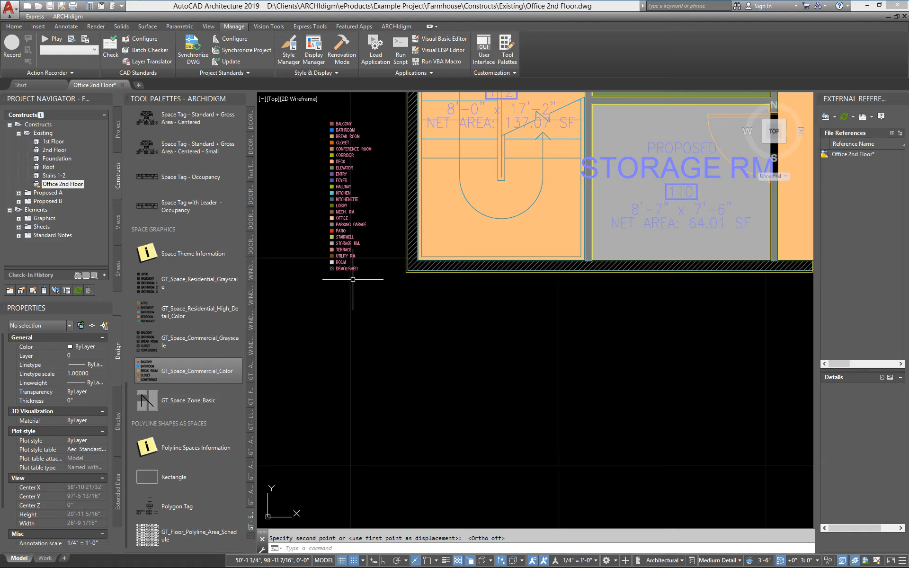
scroll(392, 312, up, 2)
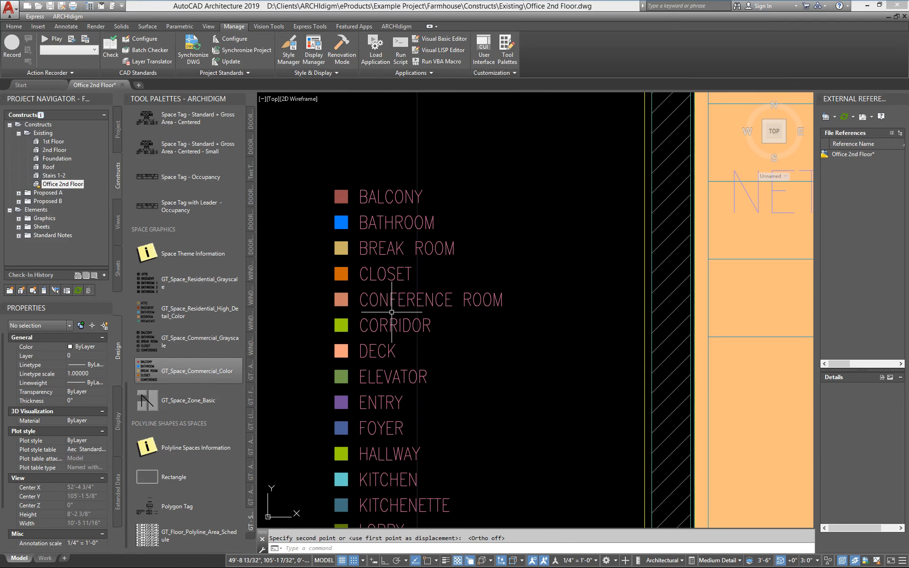
scroll(424, 235, down, 2)
middle_drag(380, 347, 378, 257)
middle_drag(479, 227, 412, 264)
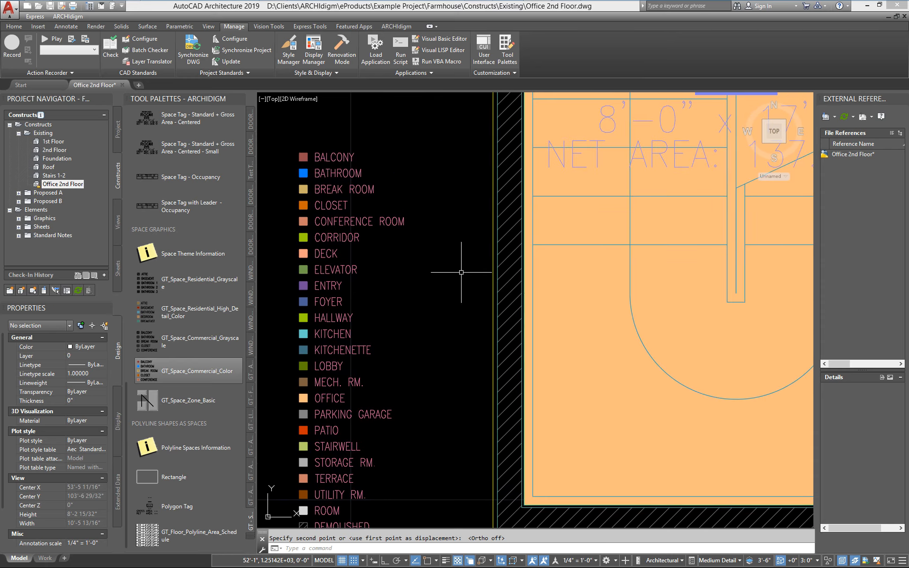
scroll(464, 266, down, 4)
middle_drag(497, 327, 419, 374)
scroll(320, 344, up, 5)
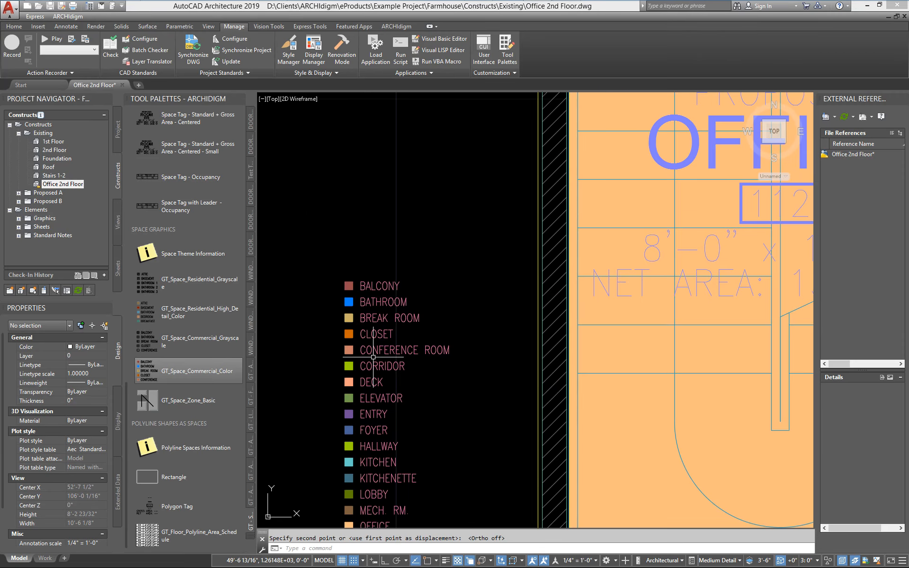
scroll(326, 379, down, 5)
middle_drag(328, 392, 370, 364)
scroll(311, 406, down, 2)
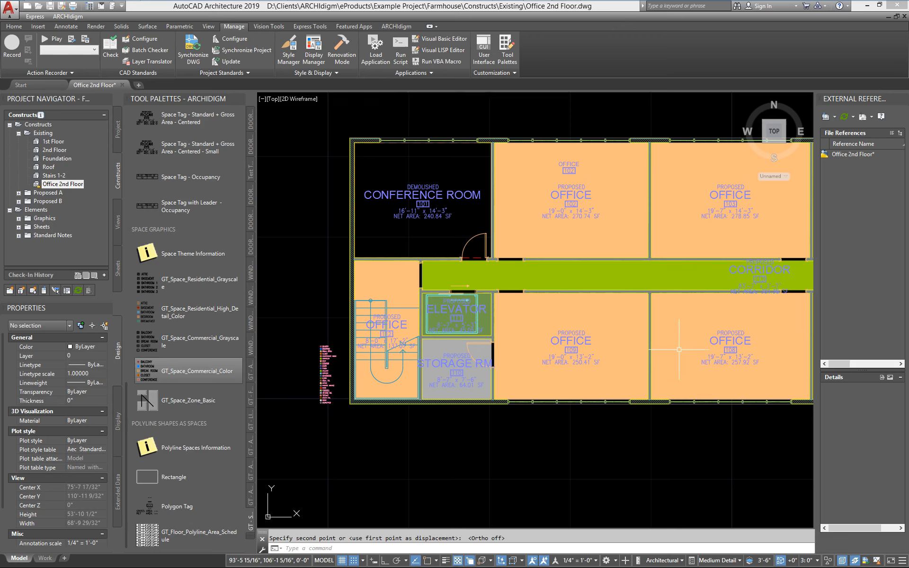
- Disable the display theme of the space color legend
click(323, 363)
right_click(328, 358)
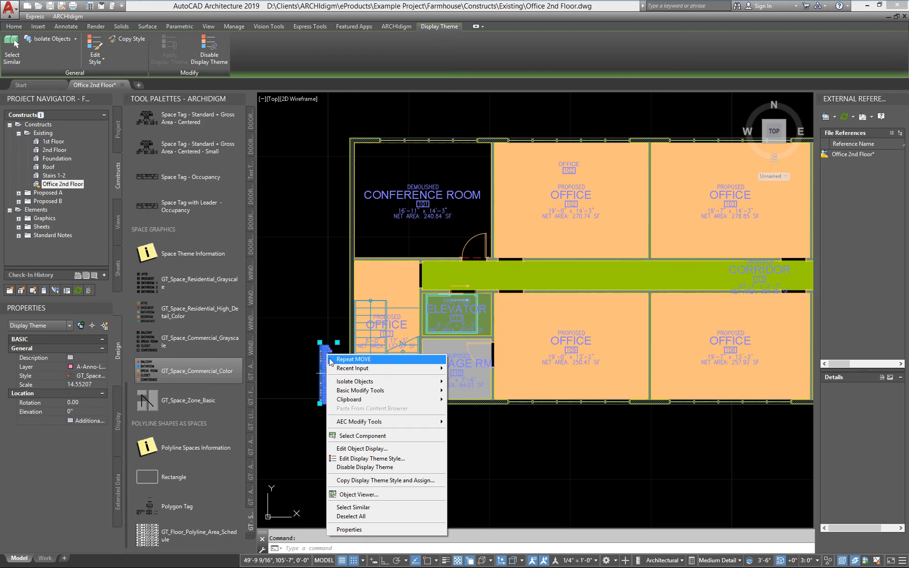
click(359, 467)
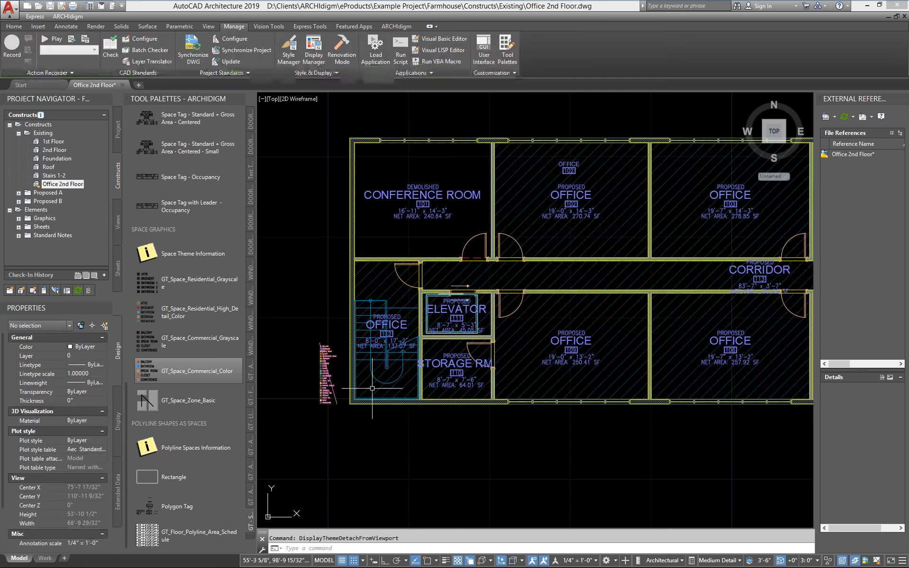
- Examine the legend of the disabled theme, and reapply its display theme to the plan
scroll(305, 374, up, 8)
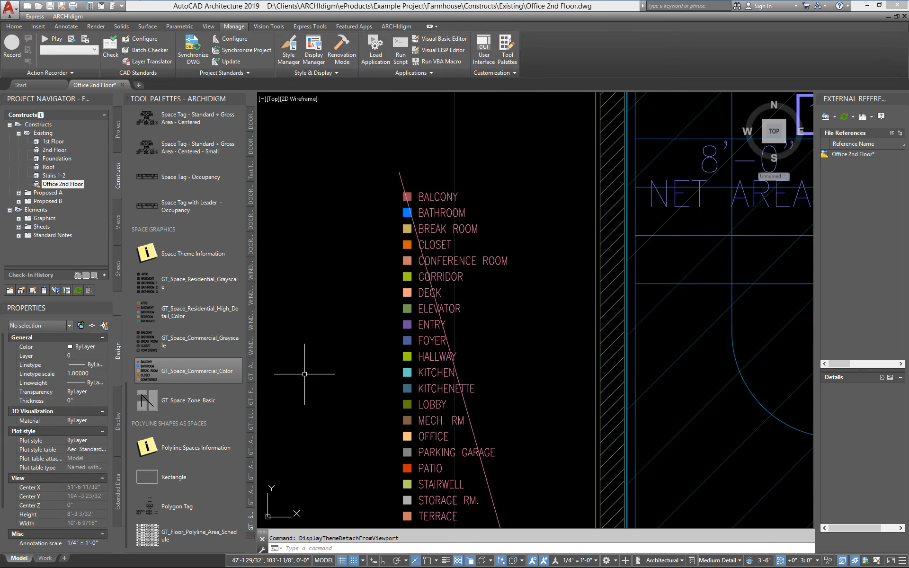
scroll(304, 374, down, 8)
scroll(407, 351, up, 5)
click(407, 350)
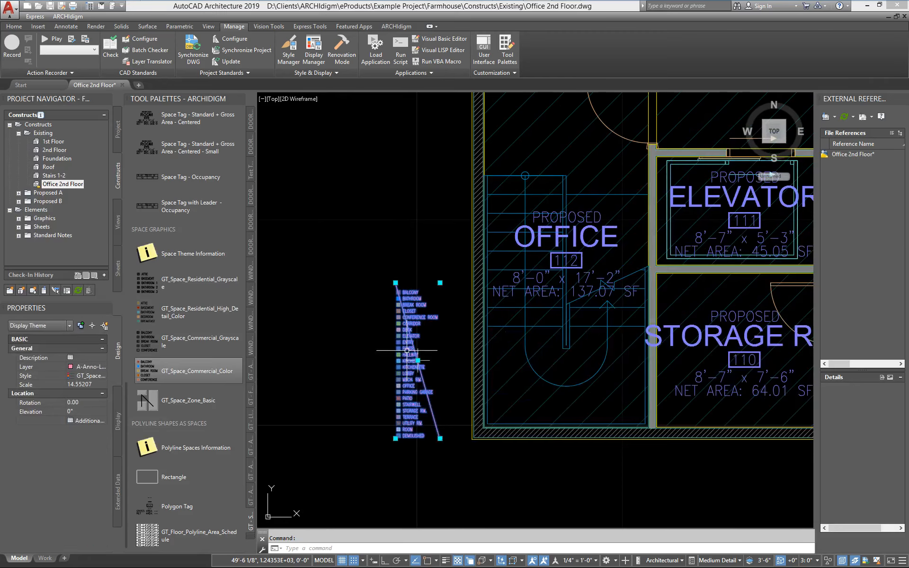
right_click(407, 350)
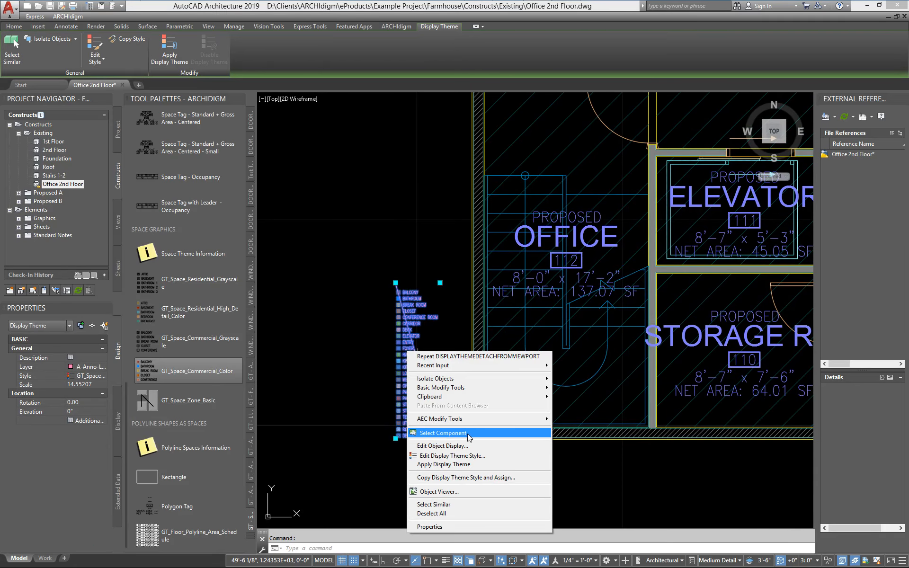
click(463, 466)
- Open the legend's display theme style for editing, enlarge its properties dialog and review the design rules through the DEMOLISHED theme setting
click(400, 344)
right_click(404, 349)
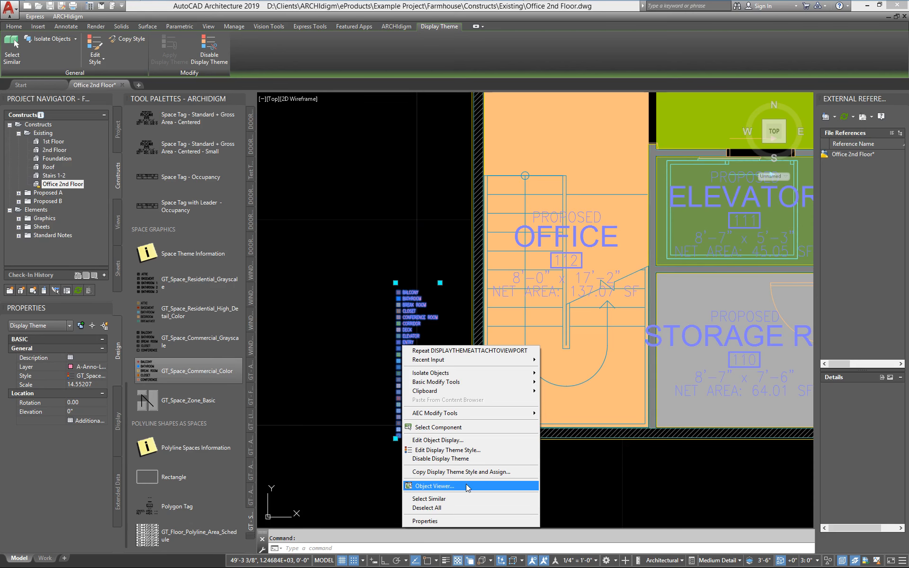
click(458, 450)
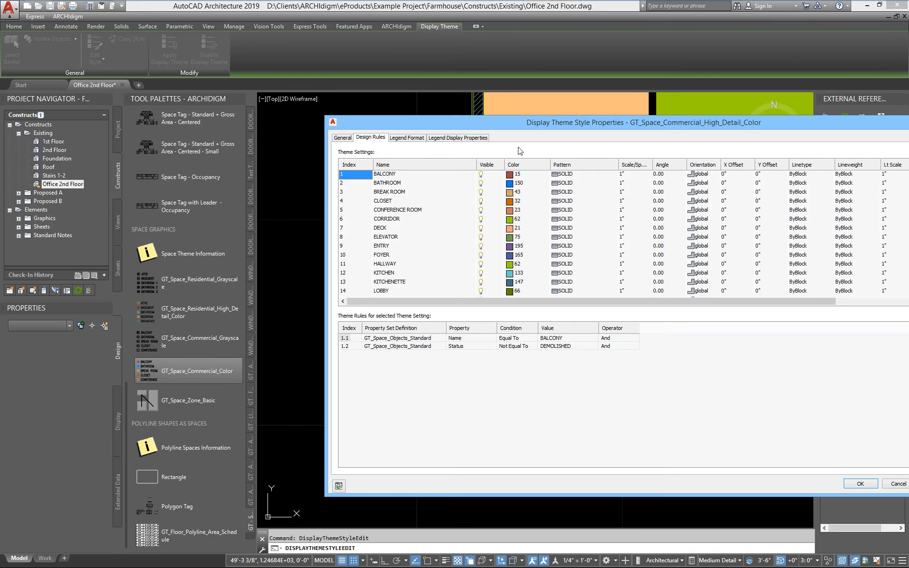
drag(435, 122, 181, 57)
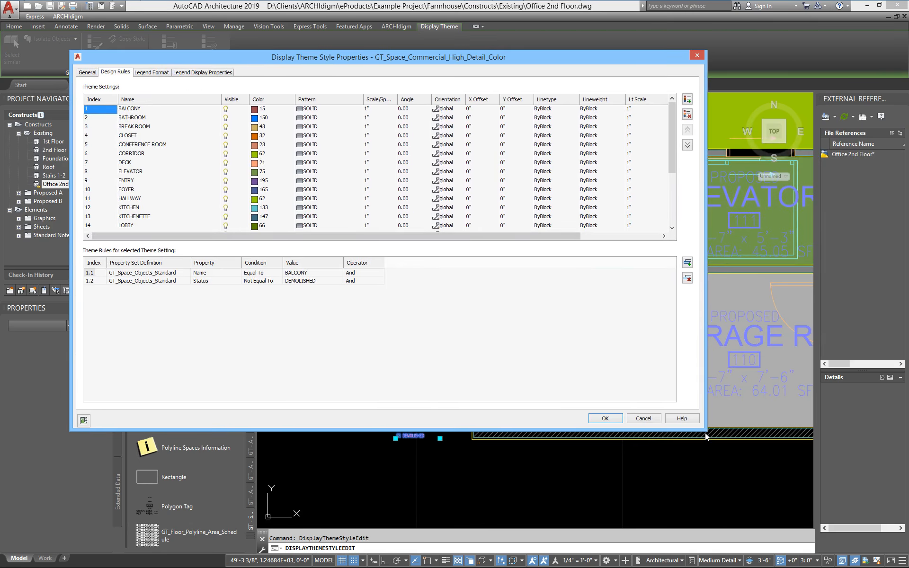
drag(704, 430, 786, 534)
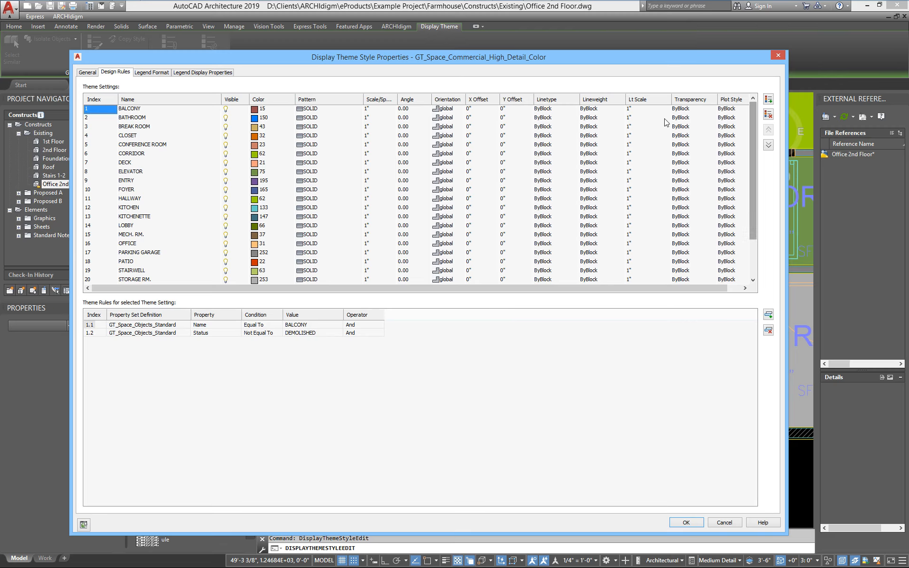
drag(280, 55, 365, 64)
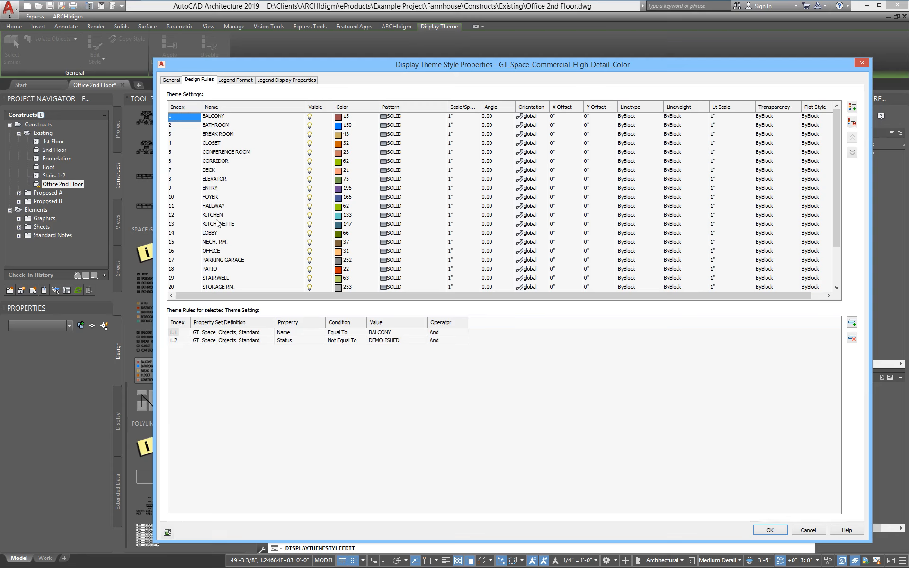
drag(837, 174, 841, 237)
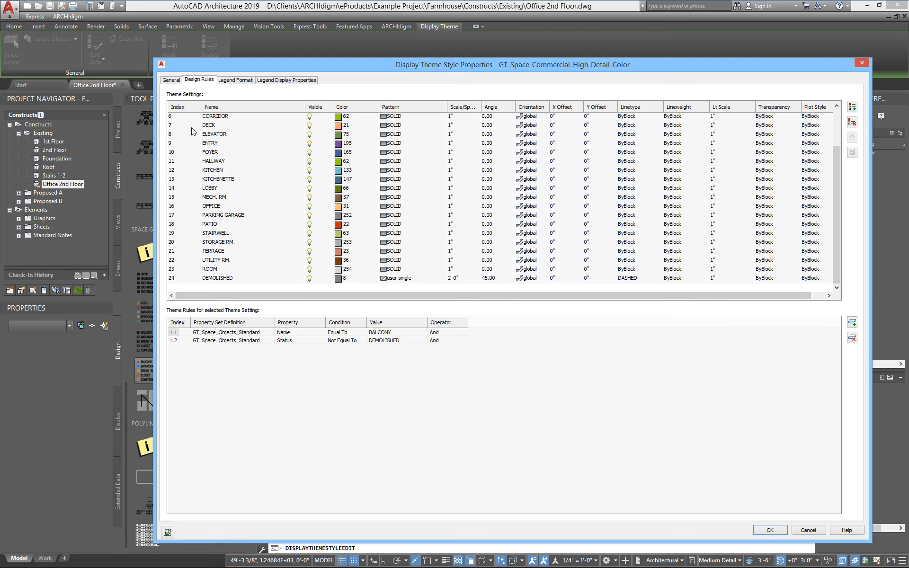
- Review the theme rules assigned to the KITCHEN and ELEVATOR theme settings
click(210, 170)
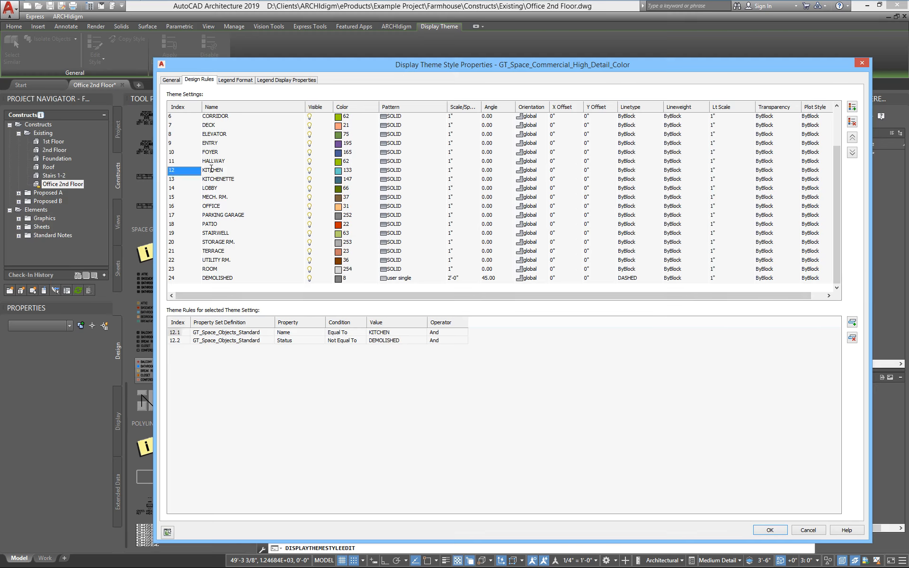
scroll(210, 170, up, 2)
click(172, 182)
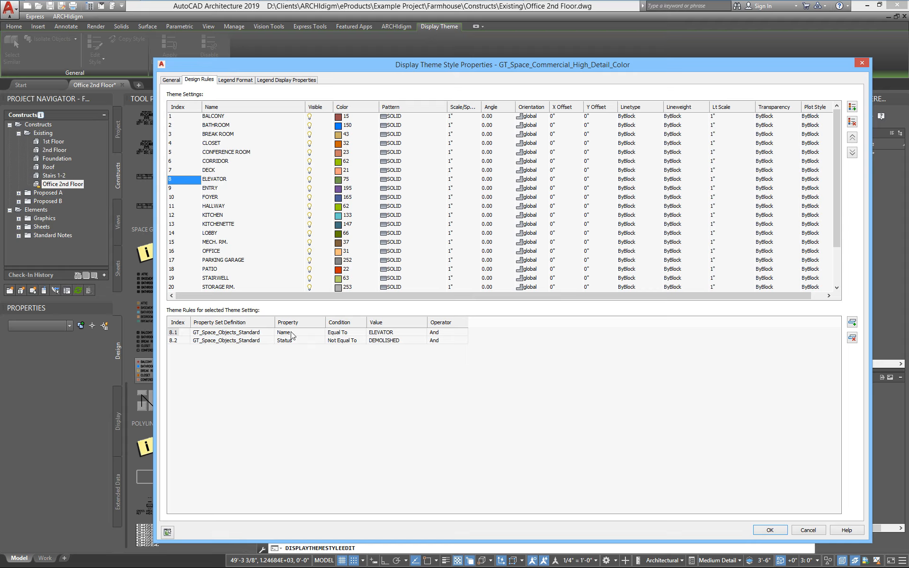
- Examine the condition and value fields of the ELEVATOR setting's name rule, and close the display theme style properties with OK
click(343, 334)
click(340, 335)
click(336, 340)
click(410, 333)
click(407, 331)
mouse_move(556, 68)
mouse_down()
mouse_move(487, 349)
mouse_move(548, 239)
mouse_move(569, 95)
mouse_up()
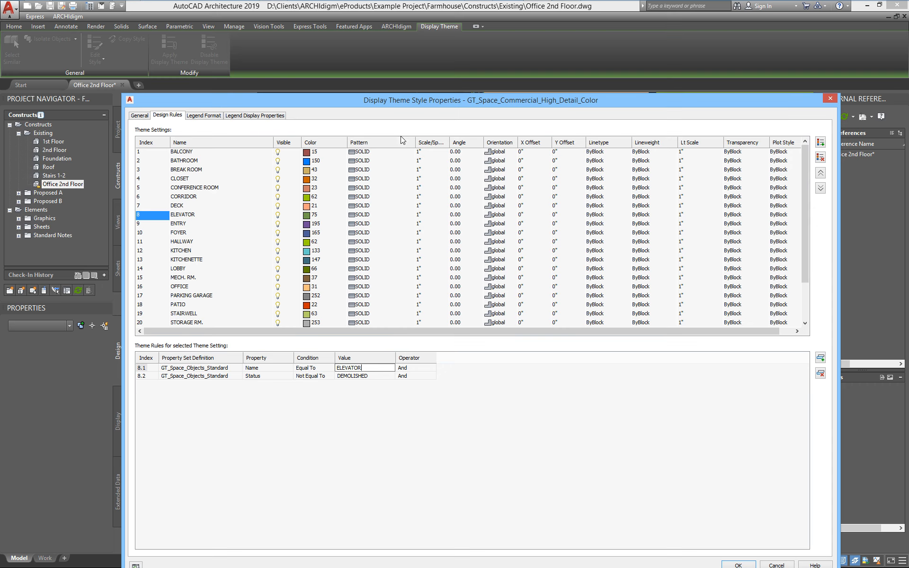
drag(397, 105, 352, 53)
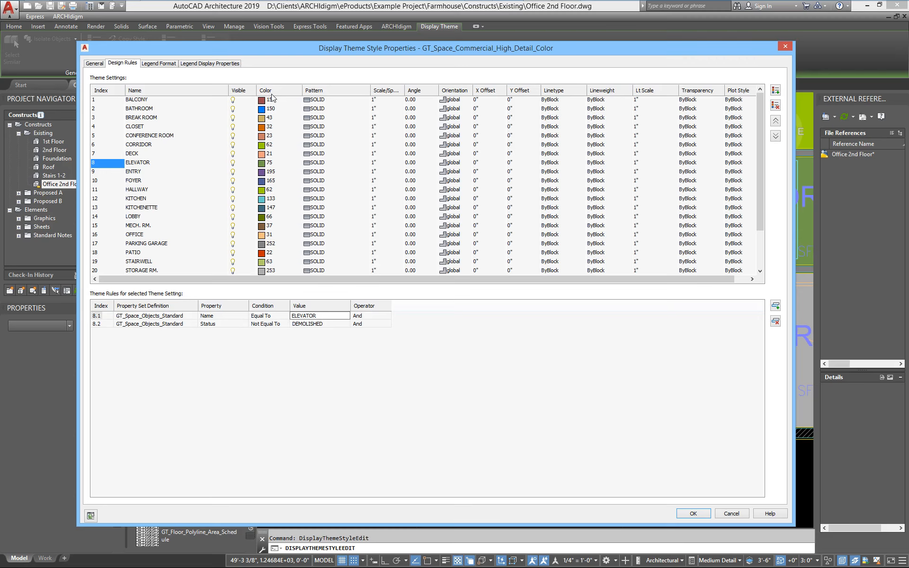
click(703, 515)
scroll(470, 439, down, 5)
middle_drag(471, 439, 329, 391)
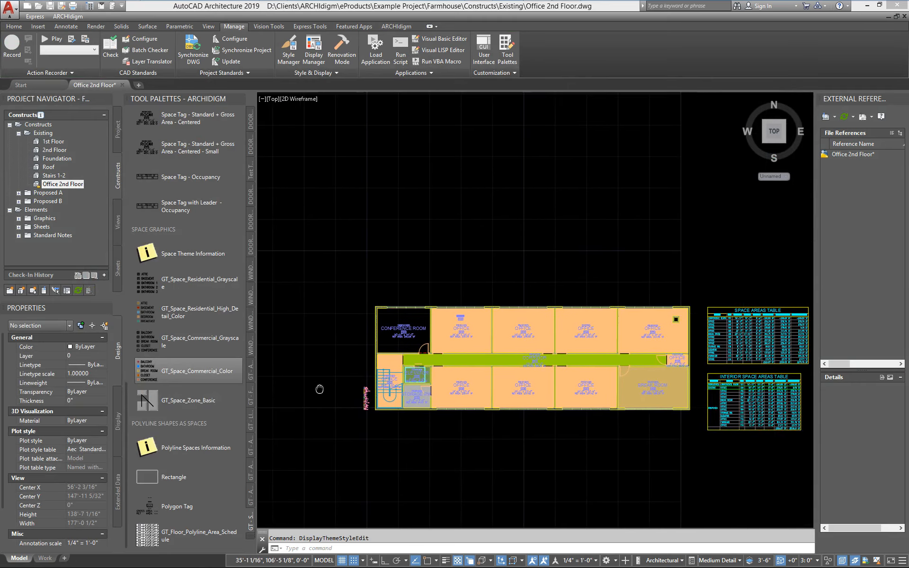
scroll(377, 374, up, 2)
mouse_move(378, 374)
middle_down()
mouse_move(292, 353)
mouse_move(332, 341)
middle_up()
scroll(389, 348, down, 2)
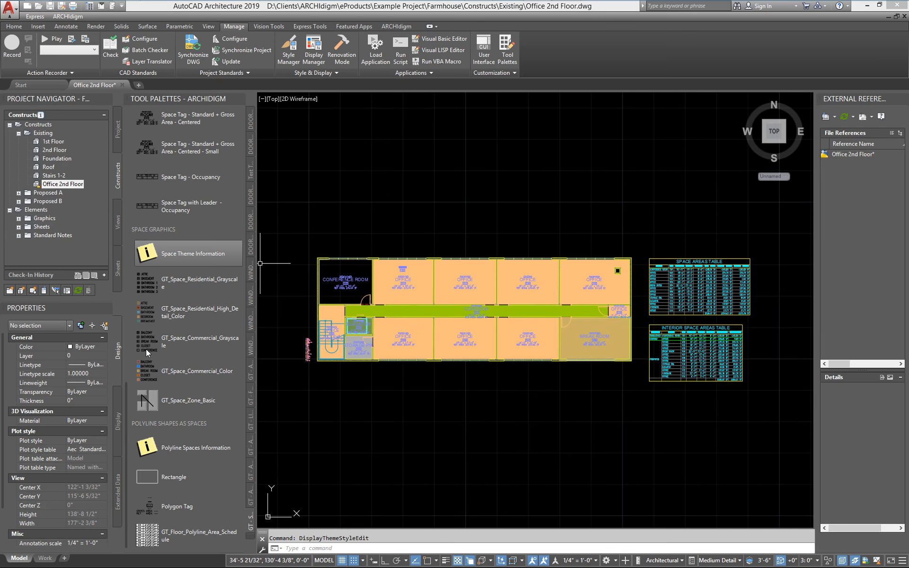
drag(124, 405, 154, 339)
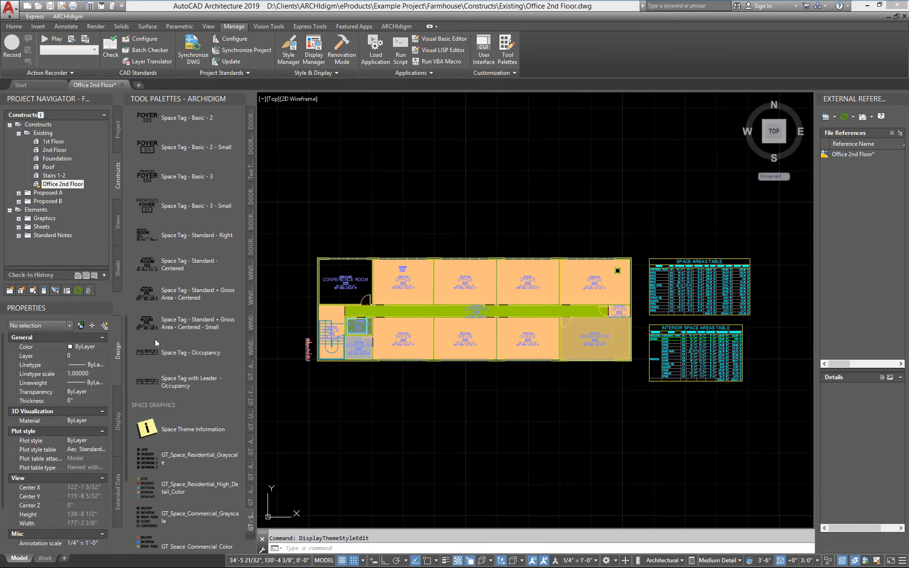